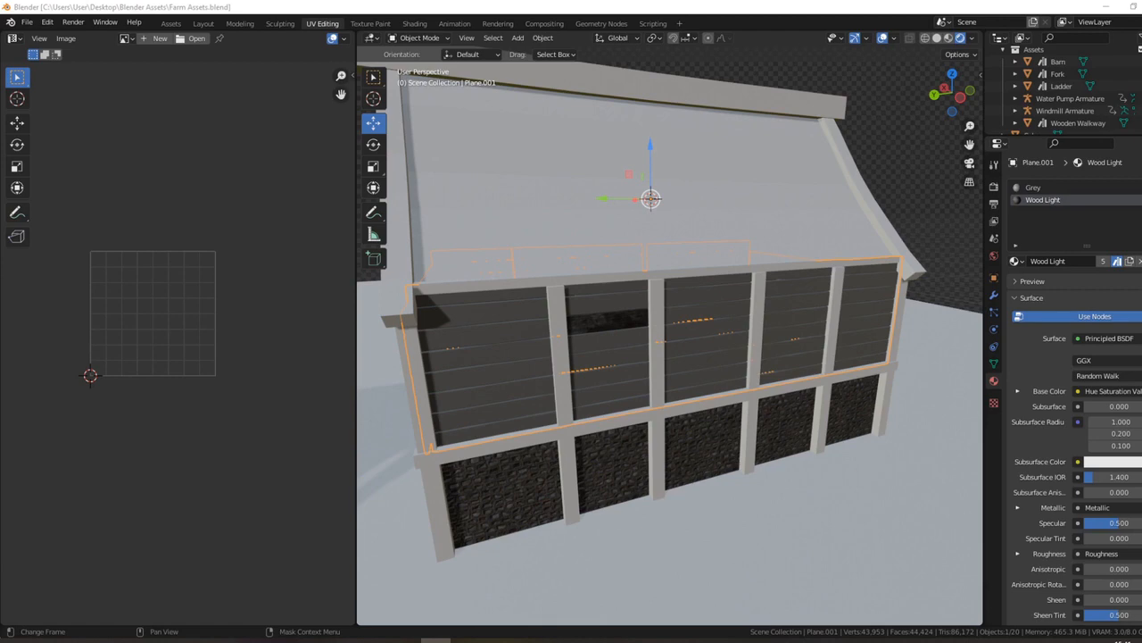
Enter Edit Mode on the barn's wall planks and select all linked planks in the first bay of the long side
middle_click_drag(580, 342, 711, 324)
key("Tab")
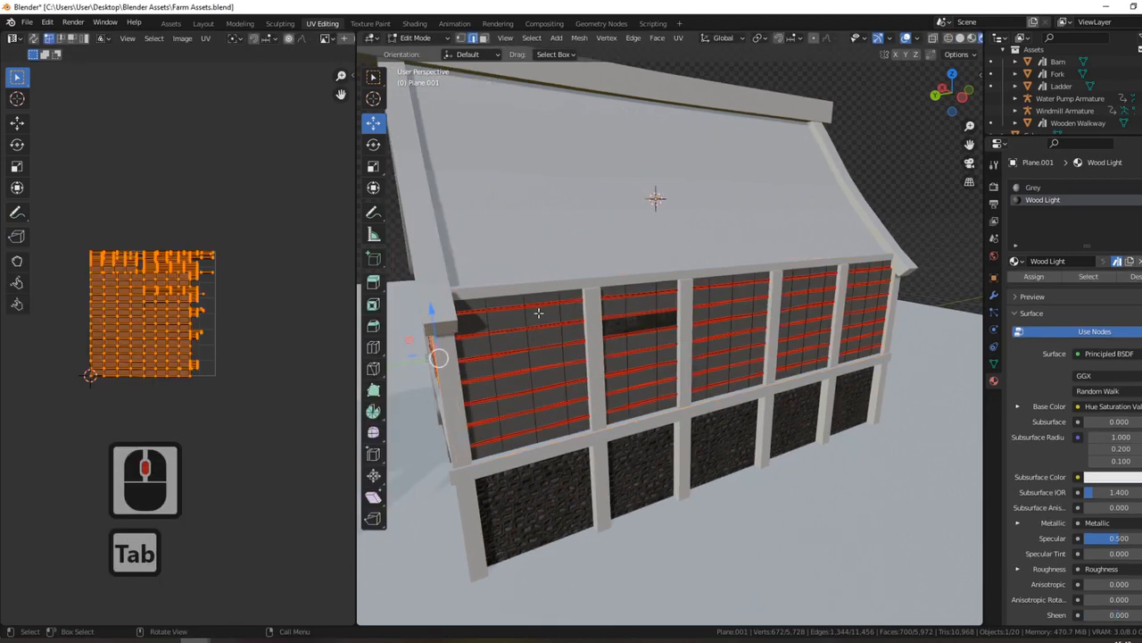
middle_click_drag(558, 304, 559, 319)
left_click(662, 244)
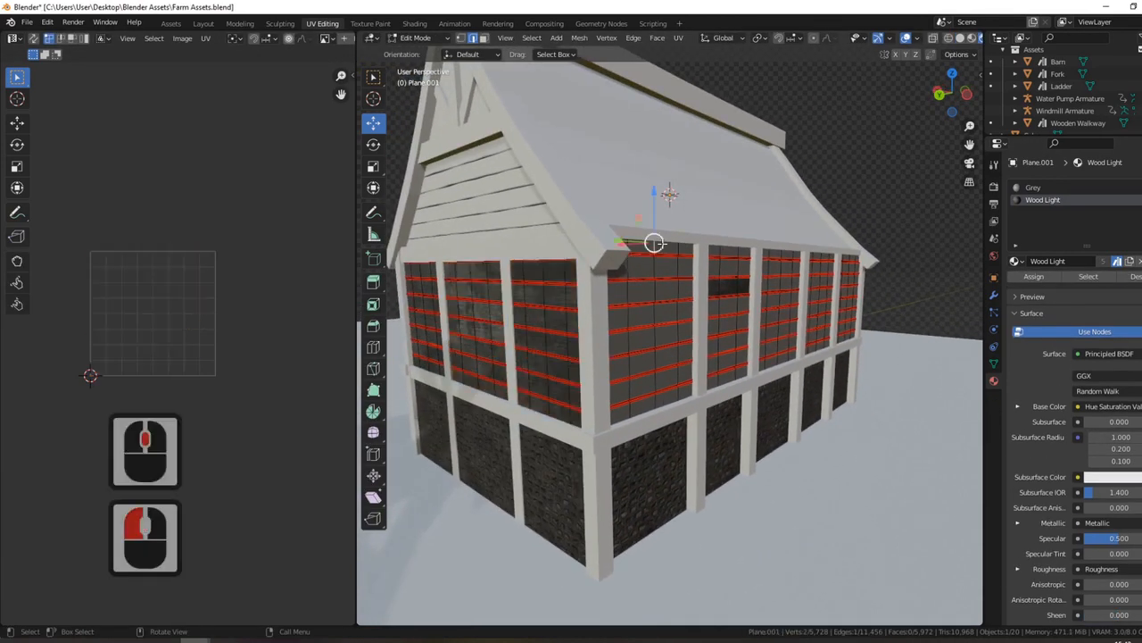
key("ctrl+l")
key("l")
key("l")
key("l")
key("l")
key("l")
key("l")
key("l")
key("l")
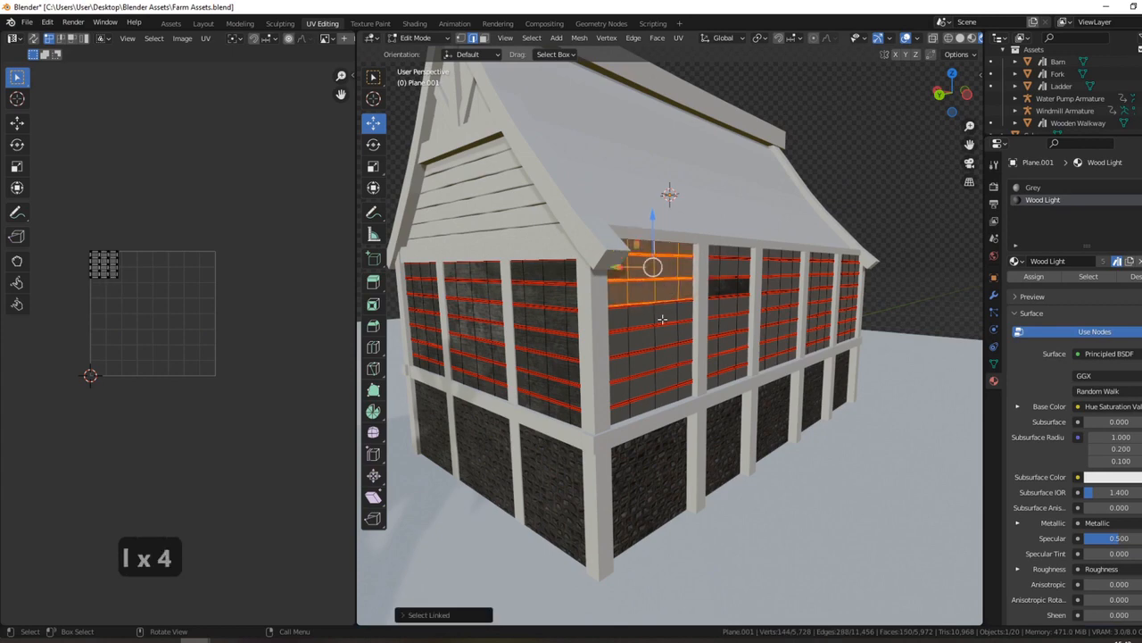
key("l")
key("l")
key("l")
Add the linked planks of the long side's second bay to the selection
middle_click_drag(668, 387, 602, 384)
key("l")
key("l")
key("l")
key("l")
key("l")
key("l")
key("l")
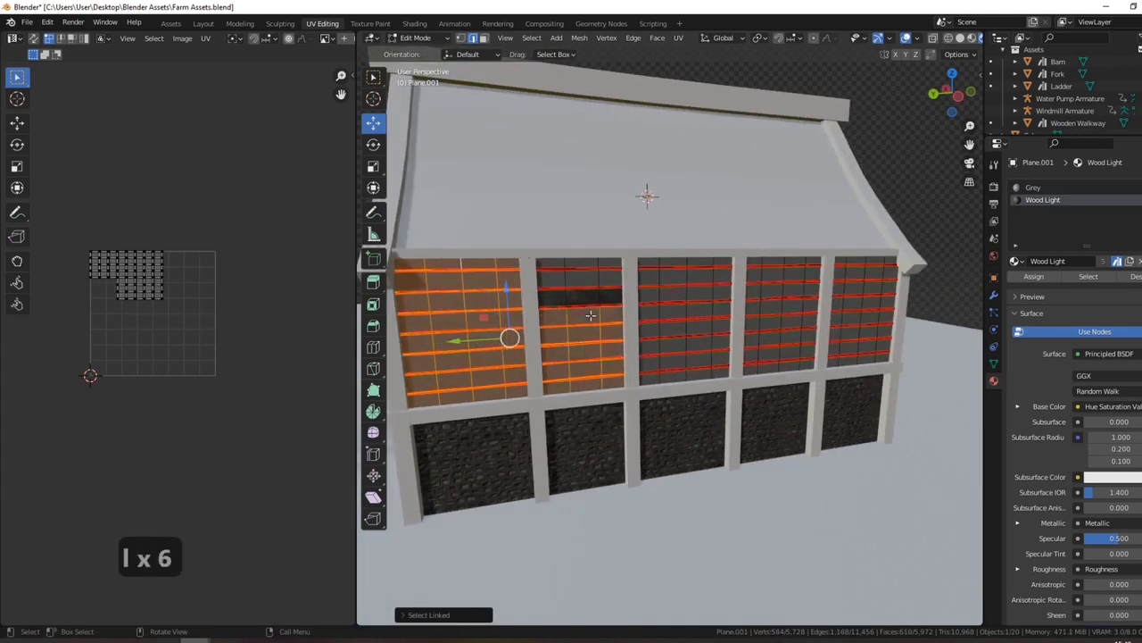
key("l")
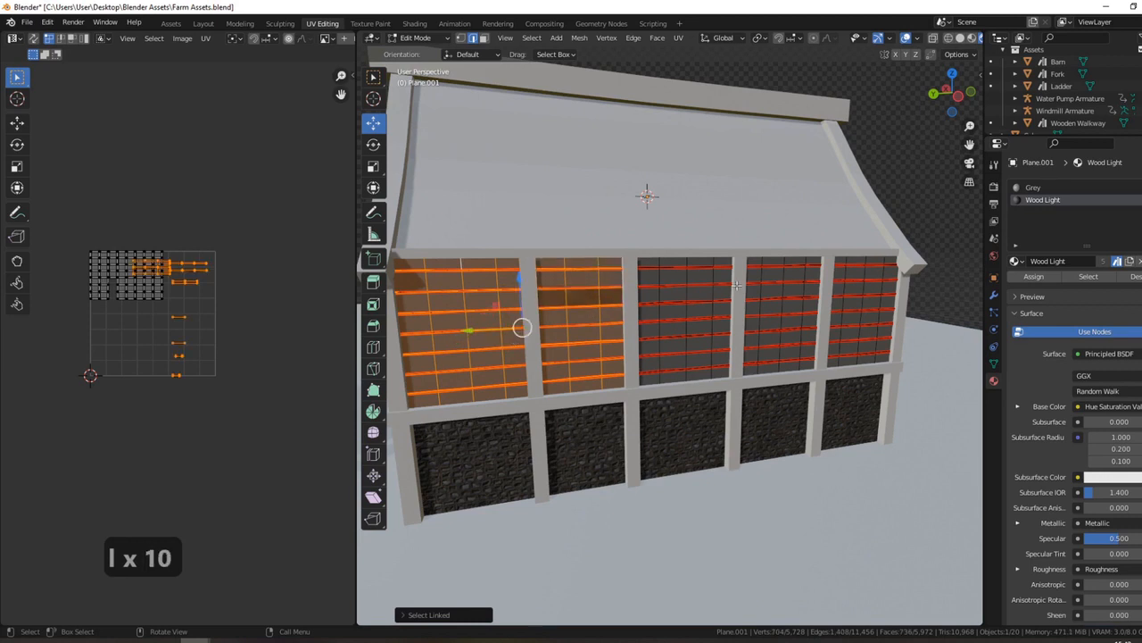
Unwrap the selected planks of the first two bays with Smart UV Project, using a 66° angle limit
key("u")
left_click(692, 280)
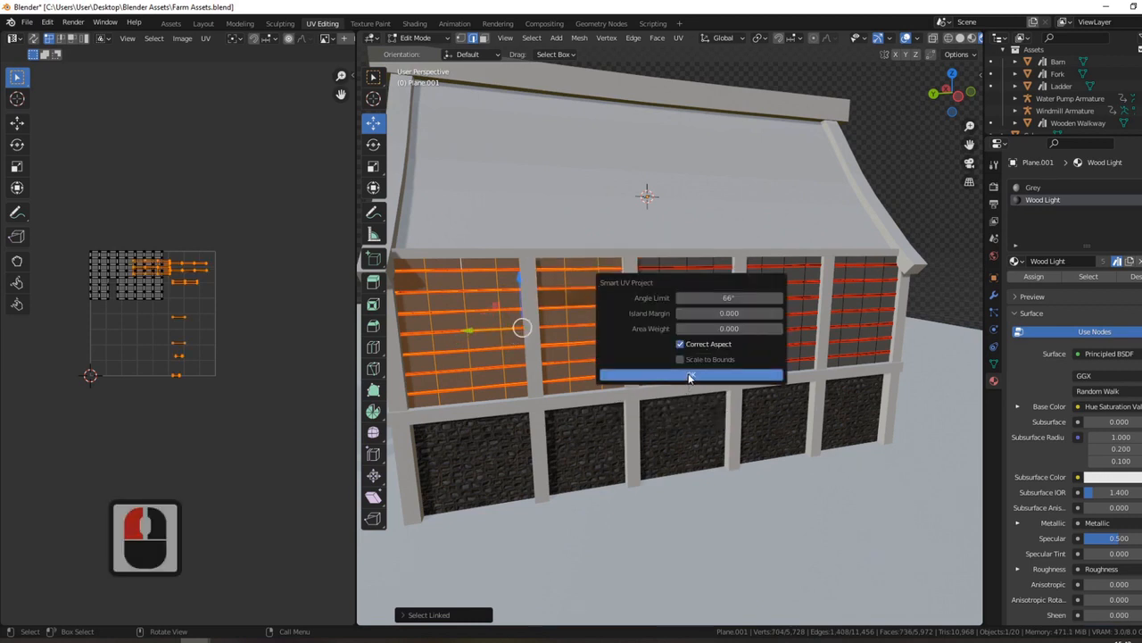
left_click(693, 377)
Rotate all UVs of the first two bays by 90 degrees and pack the islands
key("a")
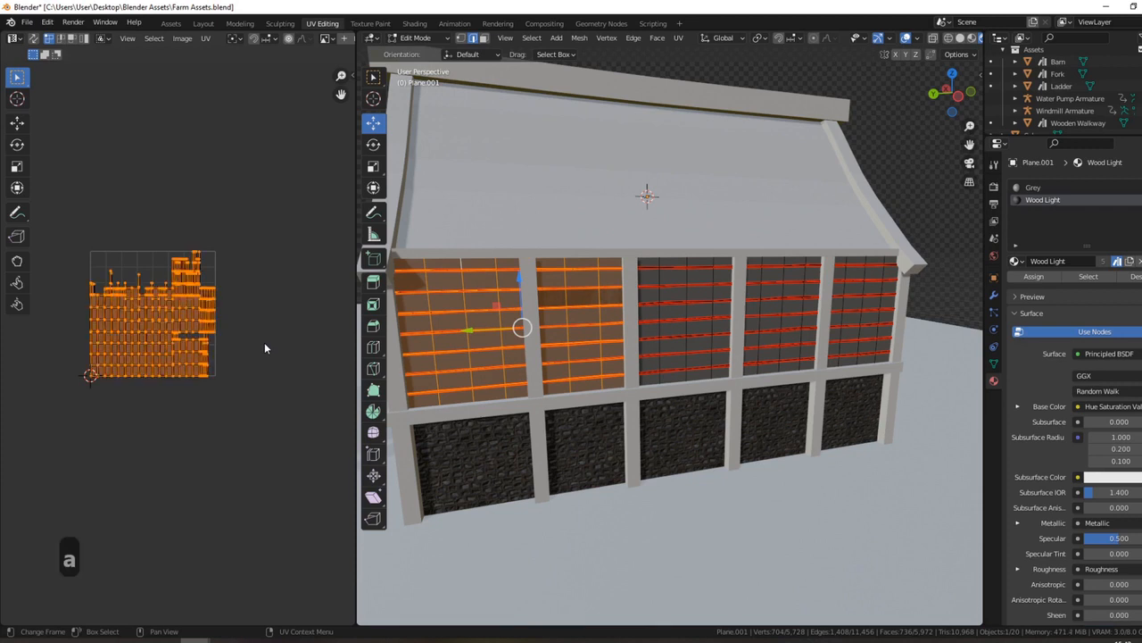
key("9")
key("0")
key("Return")
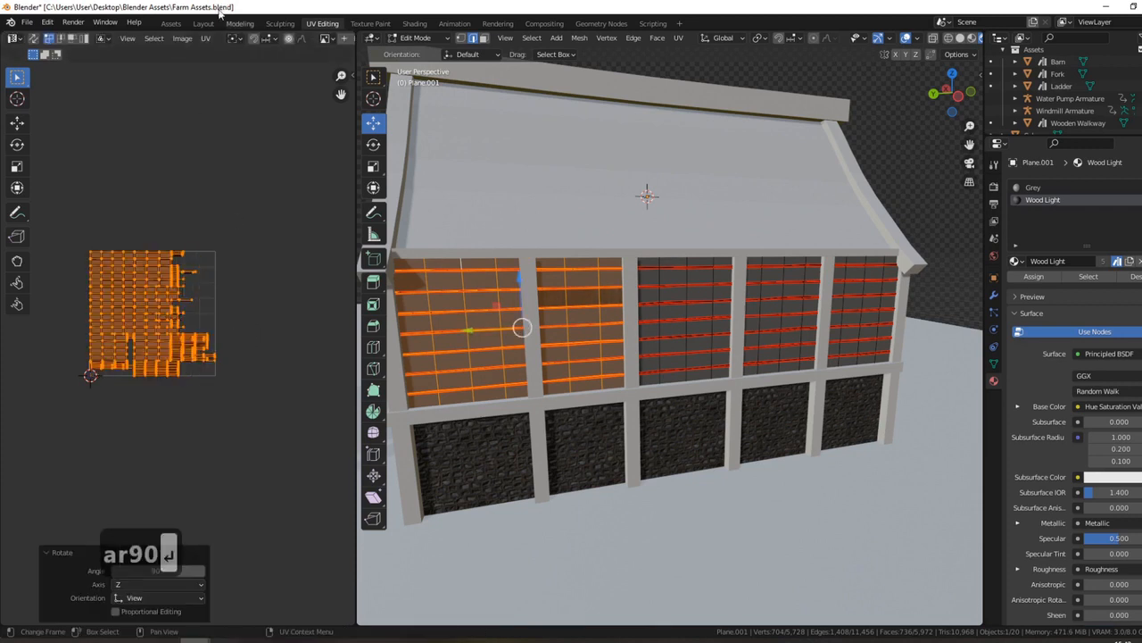
left_click(206, 39)
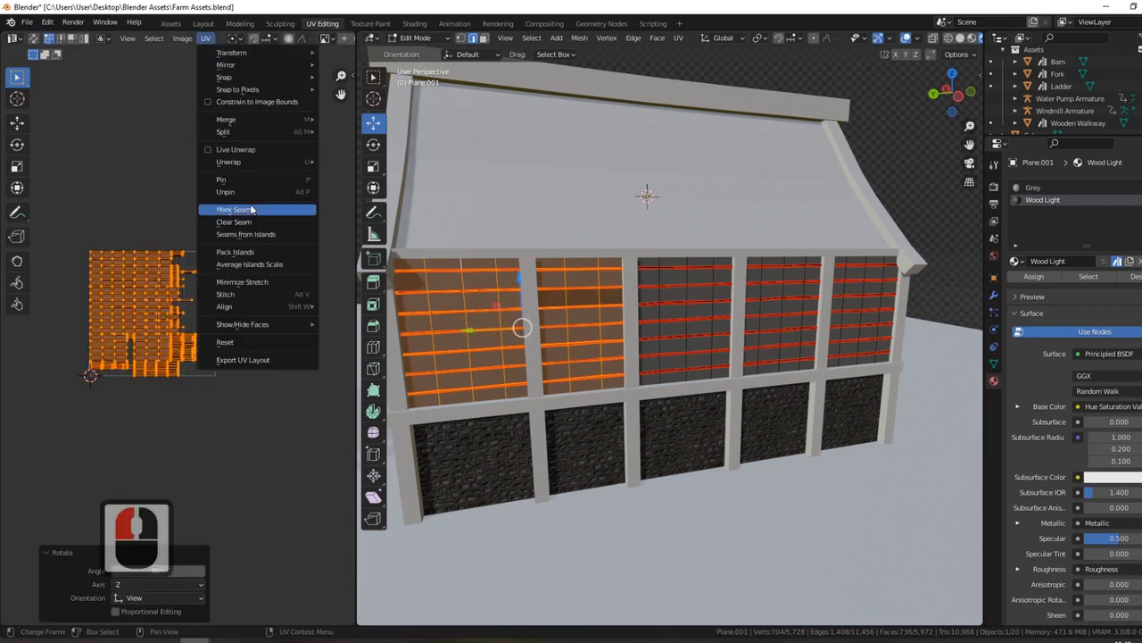
left_click(235, 251)
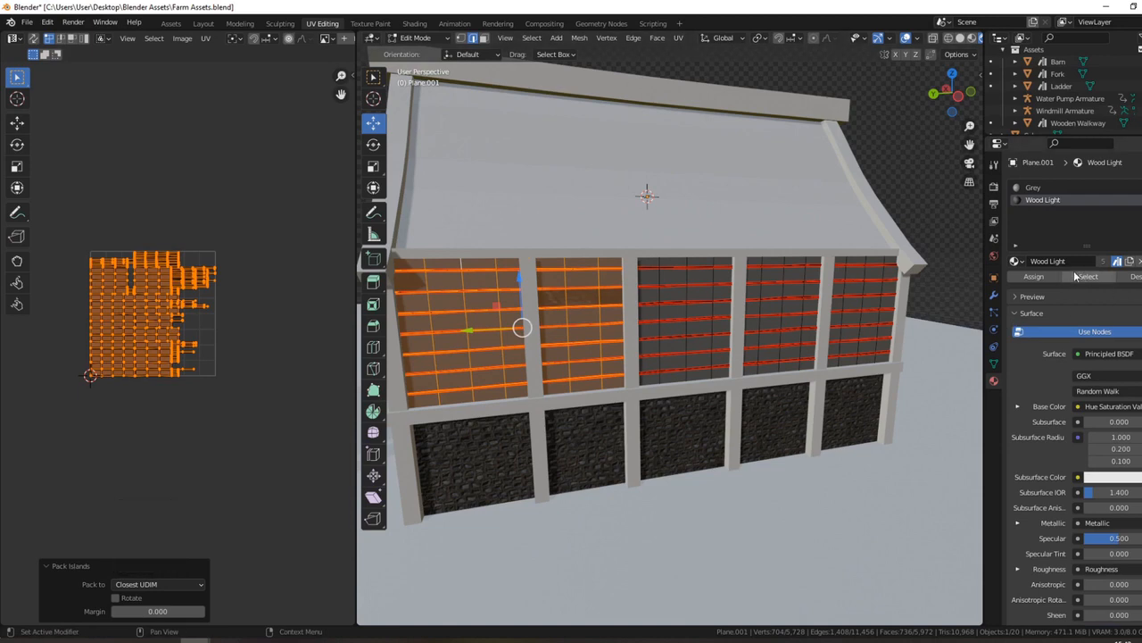
Assign the Wood Light material to the planks of the first two bays and check them in Object Mode
left_click(1035, 277)
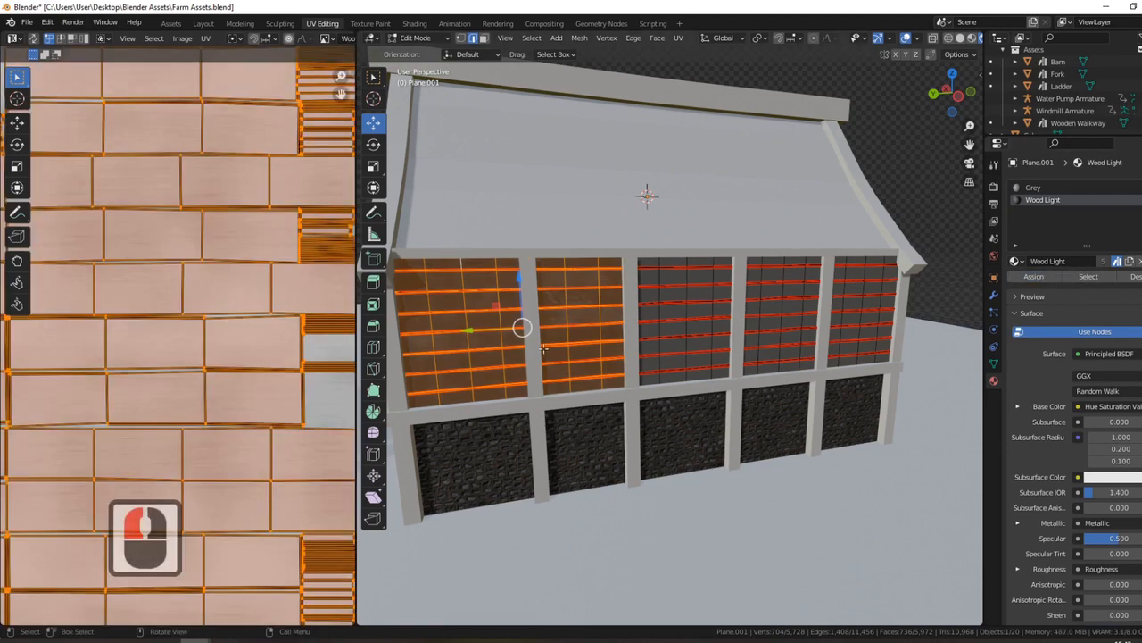
key("Tab")
mouse_move(696, 329)
middle_mouse_down()
mouse_move(682, 305)
mouse_move(680, 320)
middle_mouse_up()
key("Tab")
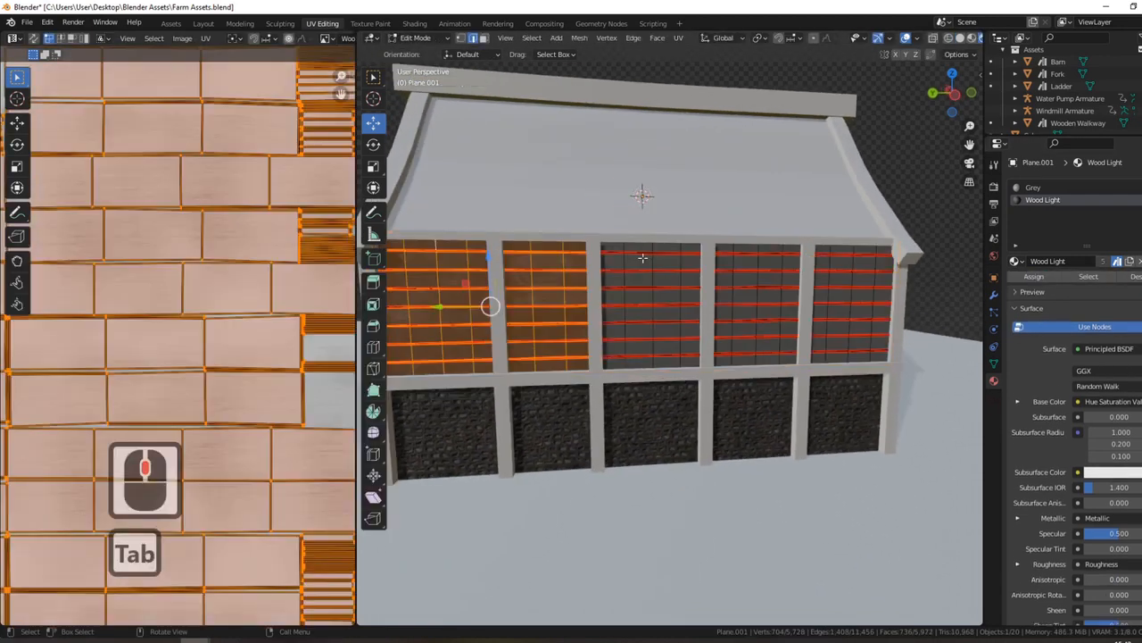
Select all linked planks in the third and fourth bays of the barn's long side
left_click(647, 252)
key("l")
key("l")
key("l")
key("l")
key("l")
key("l")
key("l")
key("l")
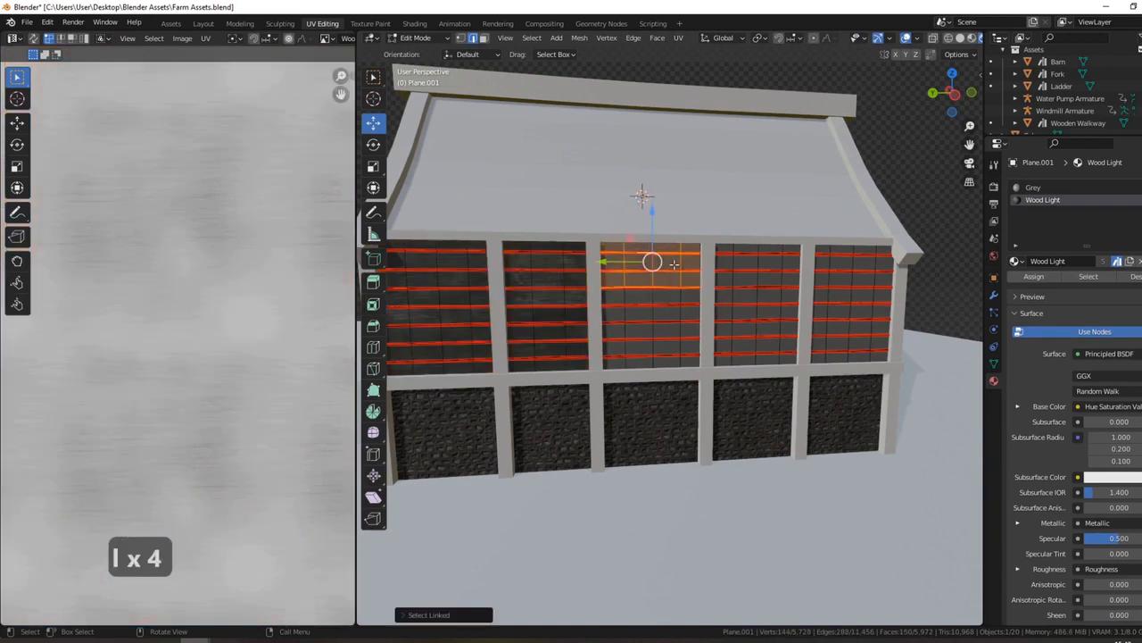
key("l")
key("l")
key("l")
key("l")
key("l")
key("l")
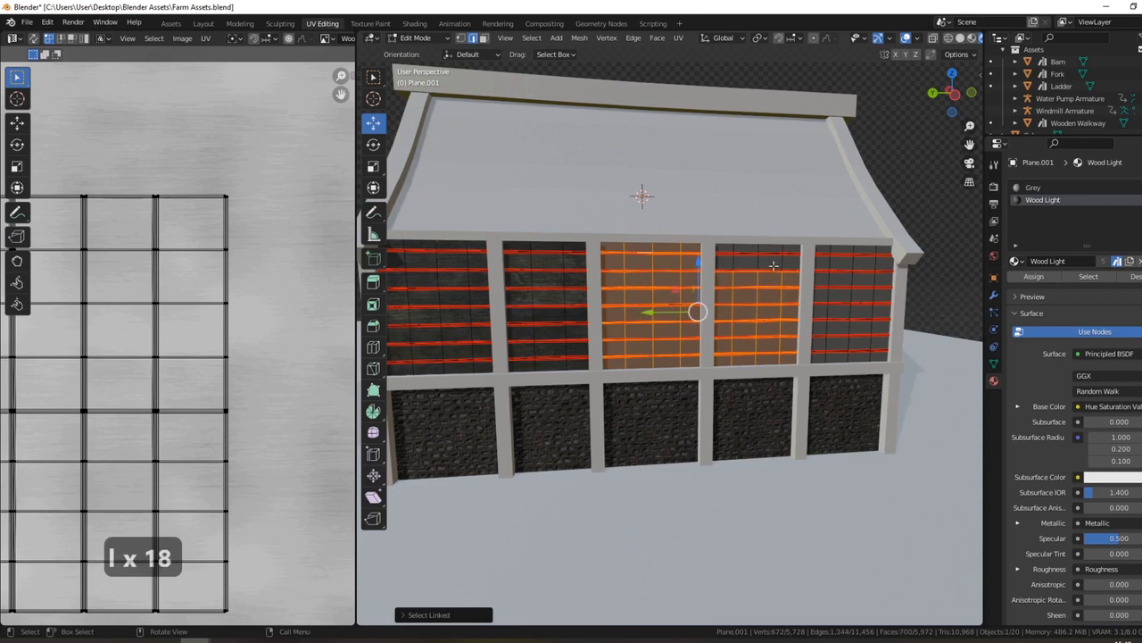
scroll(721, 332, "down", 2)
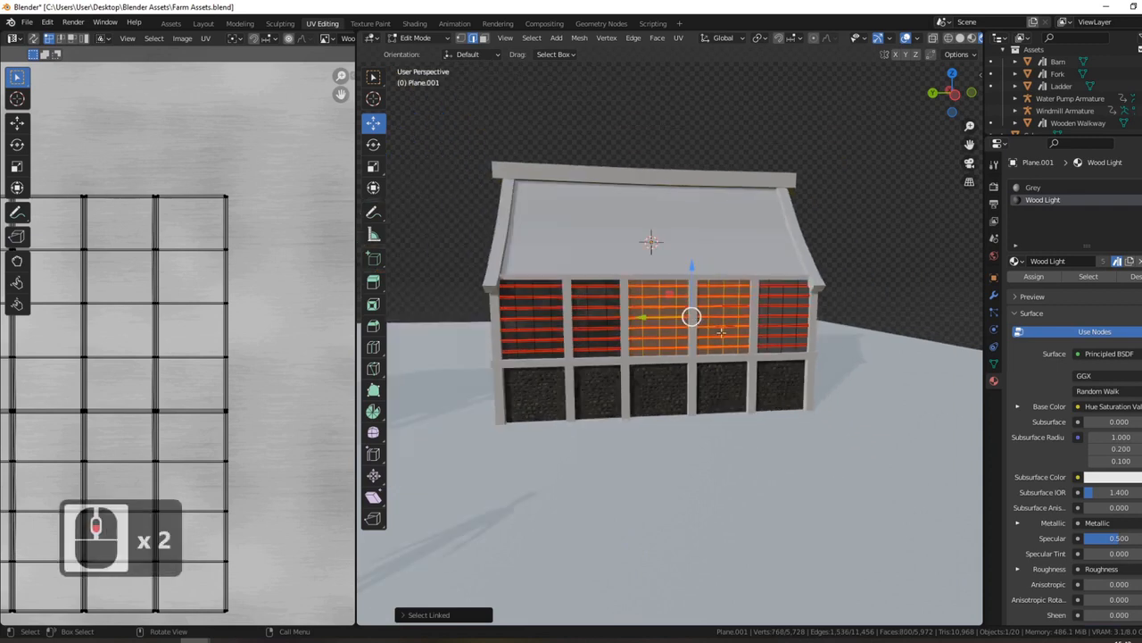
scroll(295, 316, "down", 6)
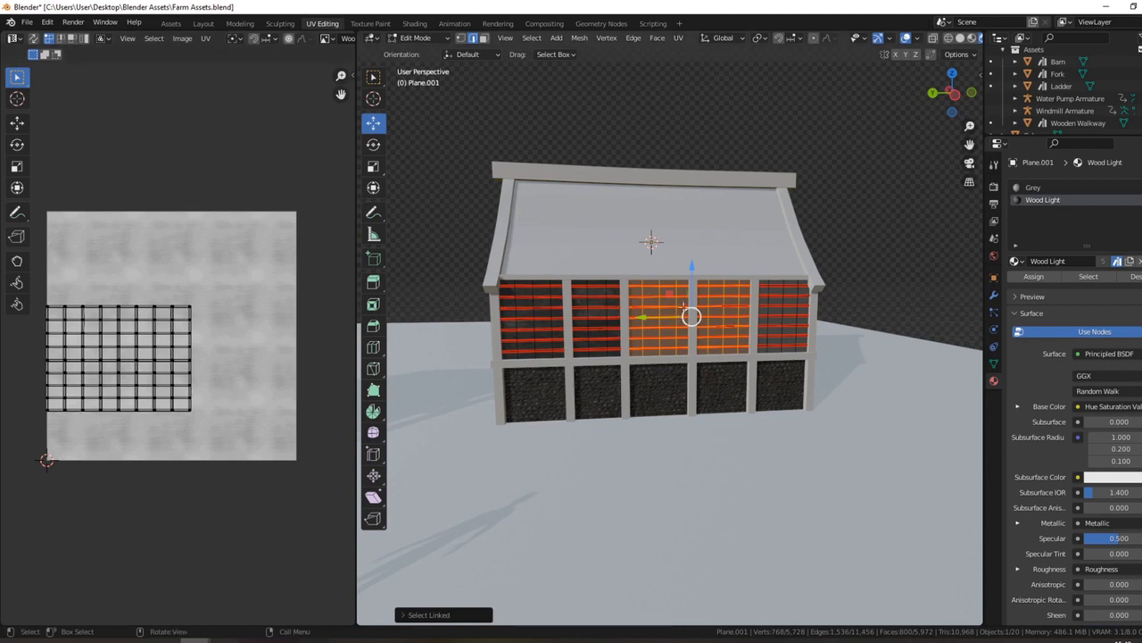
Unwrap the planks of the third and fourth bays with Smart UV Project, using a 66° angle limit
key("u")
left_click(684, 302)
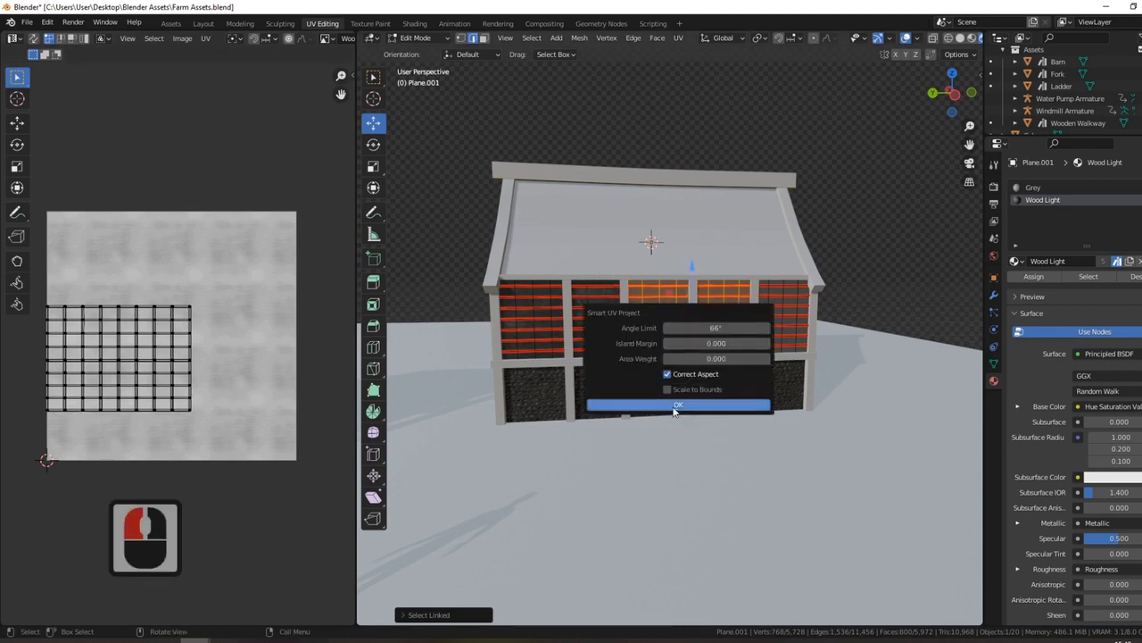
left_click(676, 411)
Rotate the UVs of the third and fourth bays by 90 degrees and pack the islands
type("ar")
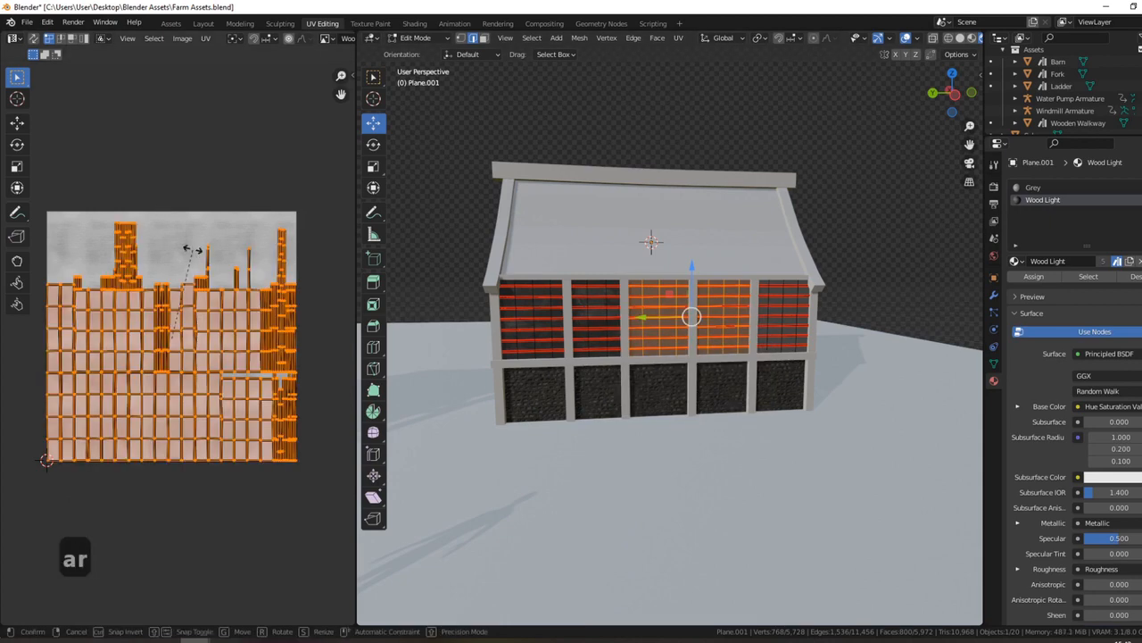
type("90")
key("Return")
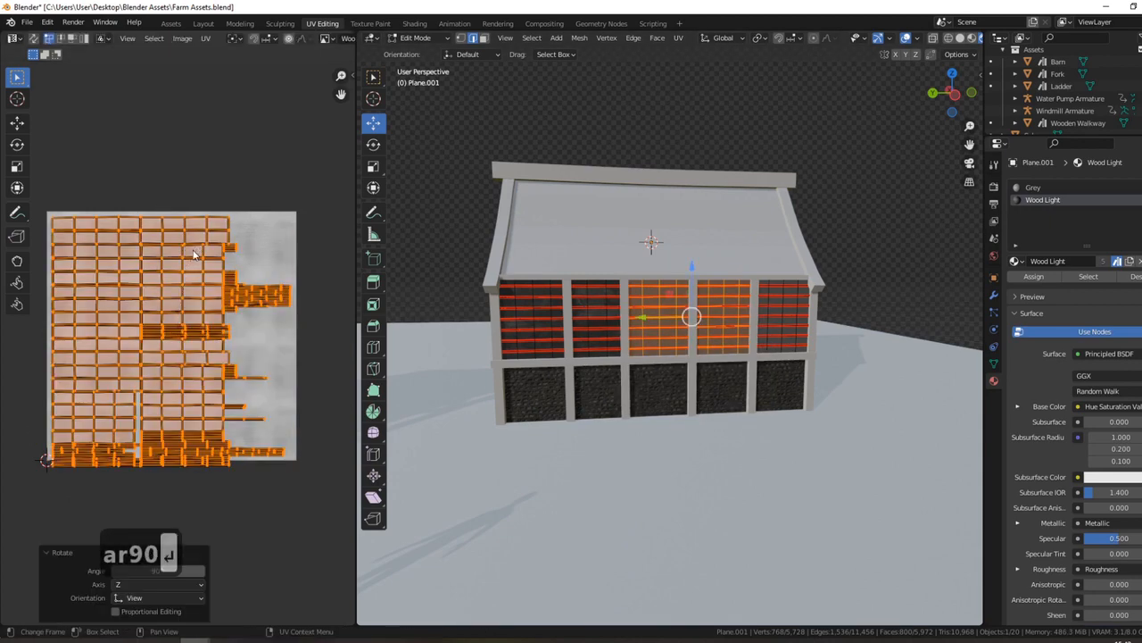
left_click(205, 38)
left_click(254, 255)
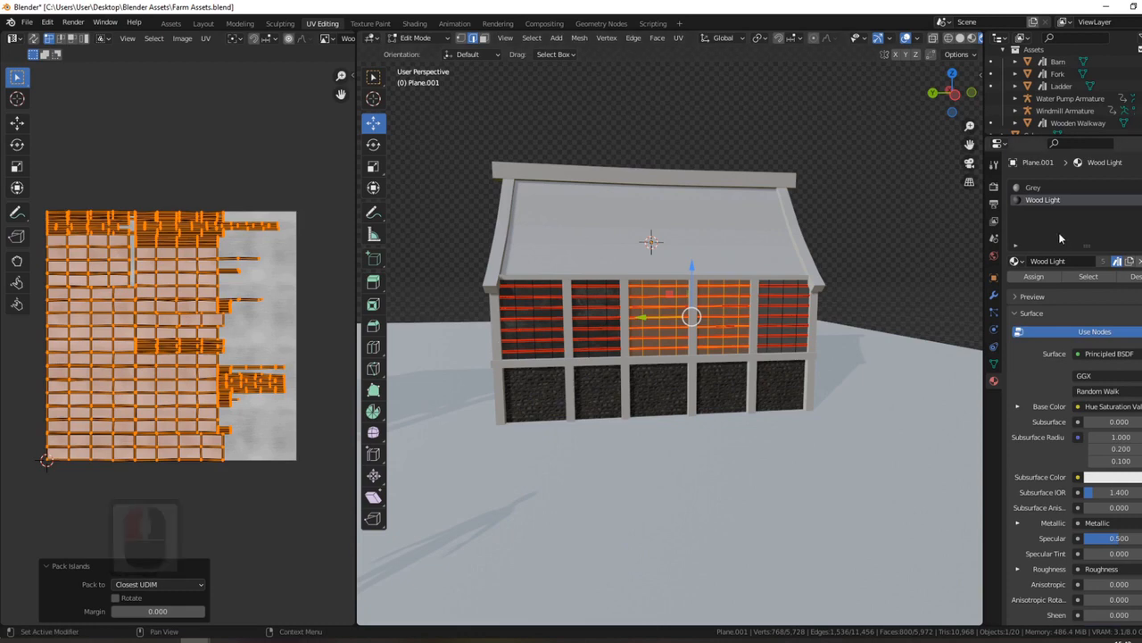
Assign Wood Light to the planks of the third and fourth bays and inspect the wall in Object Mode
left_click(1044, 285)
middle_click_drag(769, 331, 726, 317)
scroll(727, 318, "up", 2)
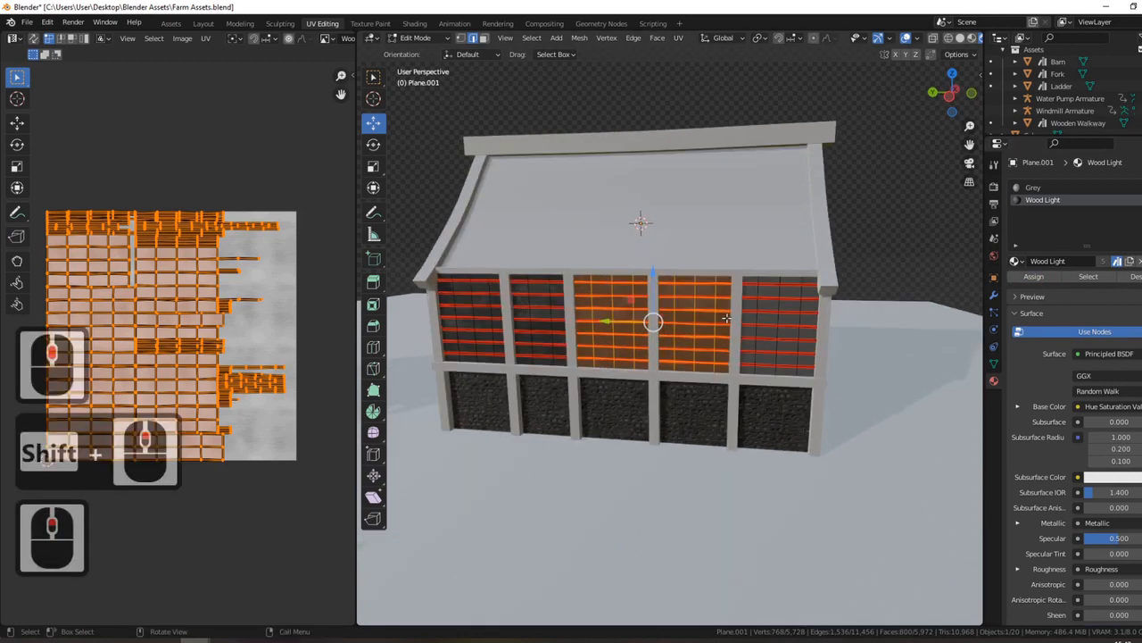
key("Tab")
middle_click_drag(810, 339, 753, 311, "shift")
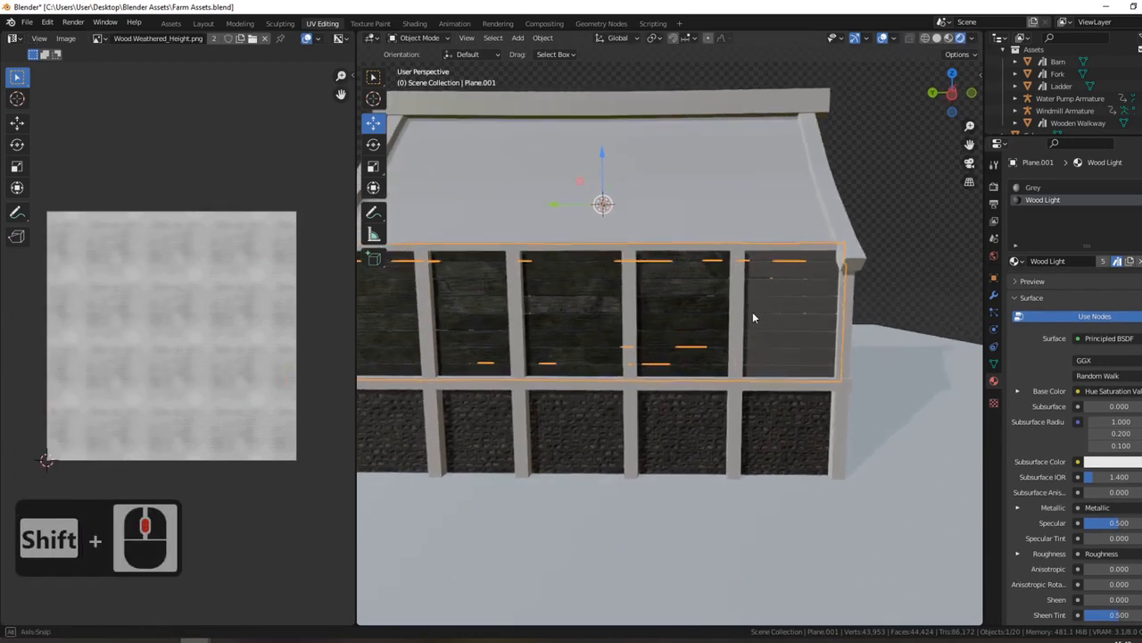
scroll(778, 287, "up", 2)
scroll(778, 291, "up", 1)
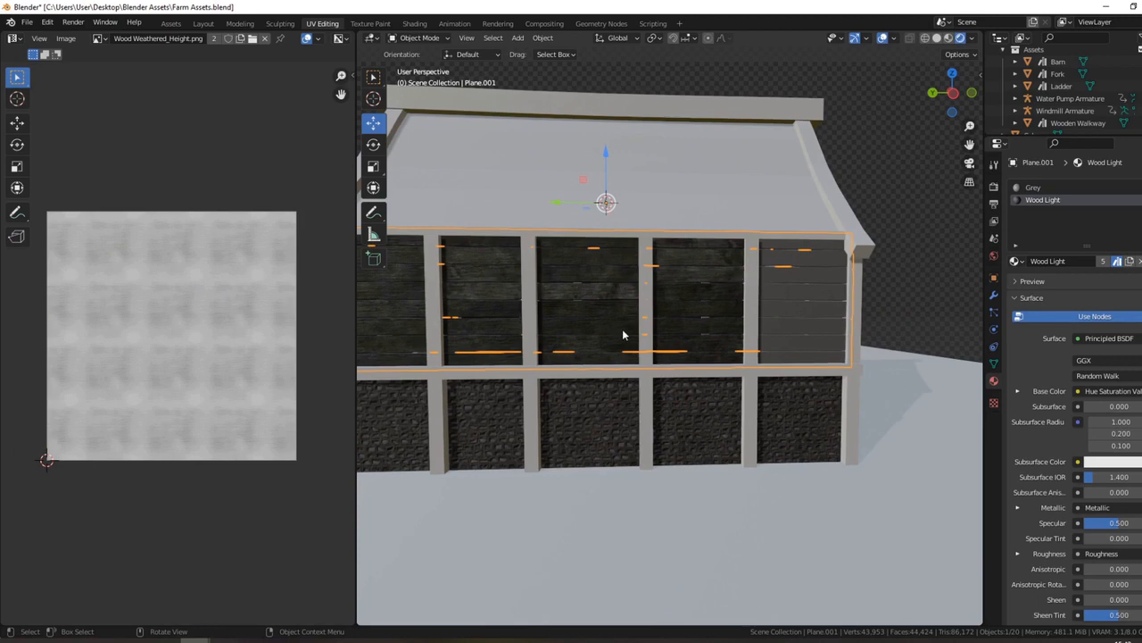
Return to Edit Mode and select all linked planks in the last bay of the long side
scroll(819, 299, "down", 2)
key("Tab")
left_click(740, 249)
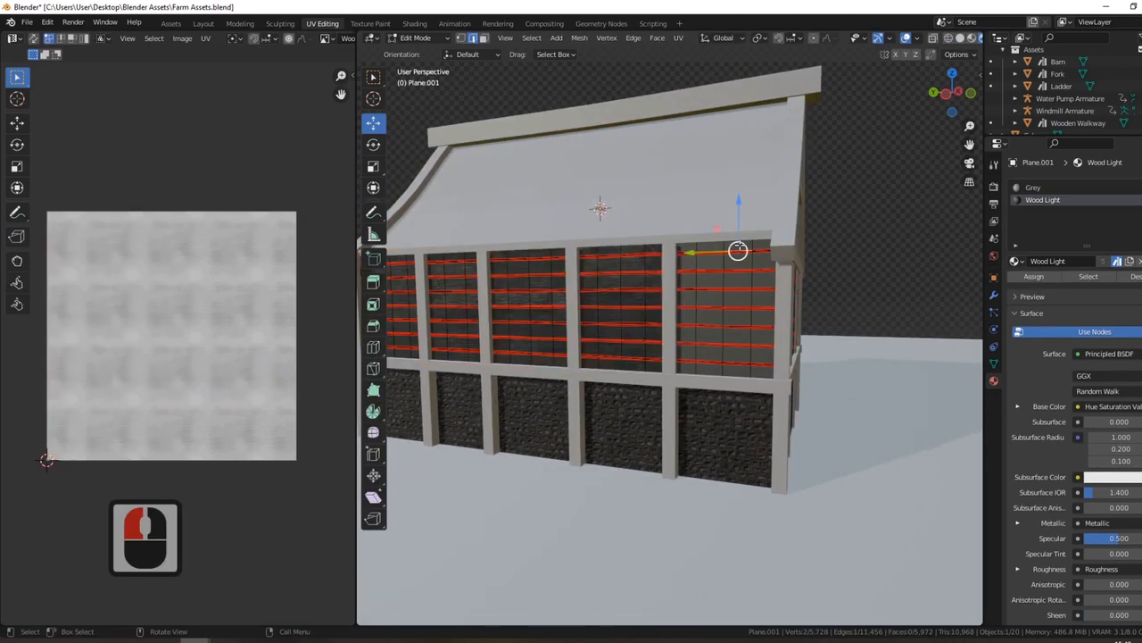
scroll(738, 248, "up", 2)
right_click(746, 258)
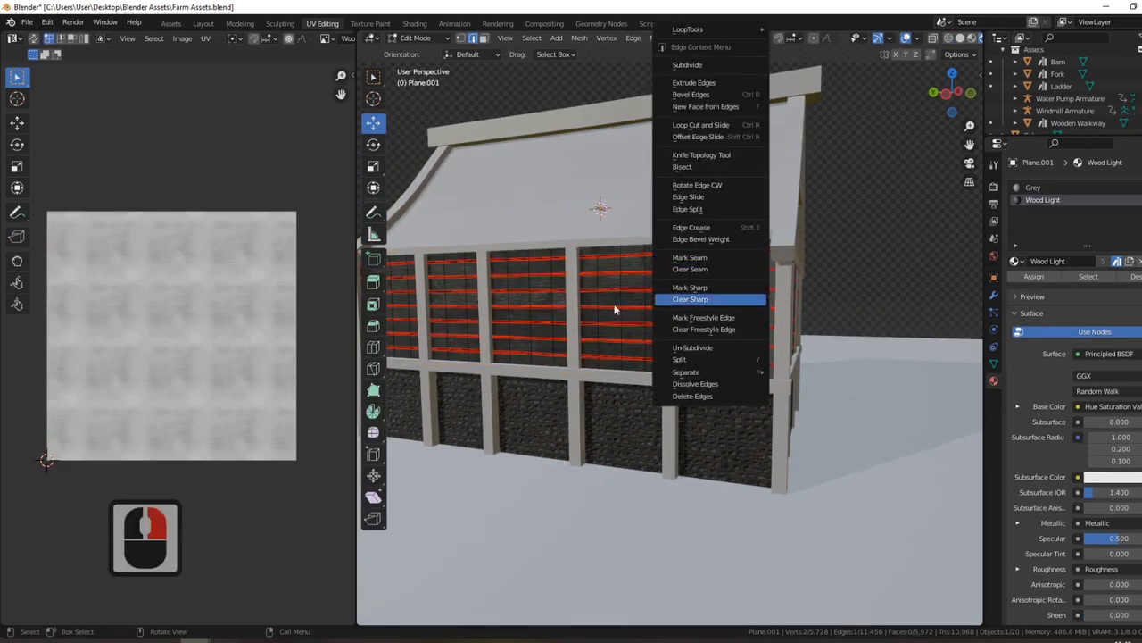
left_click(743, 259)
key("ctrl+l")
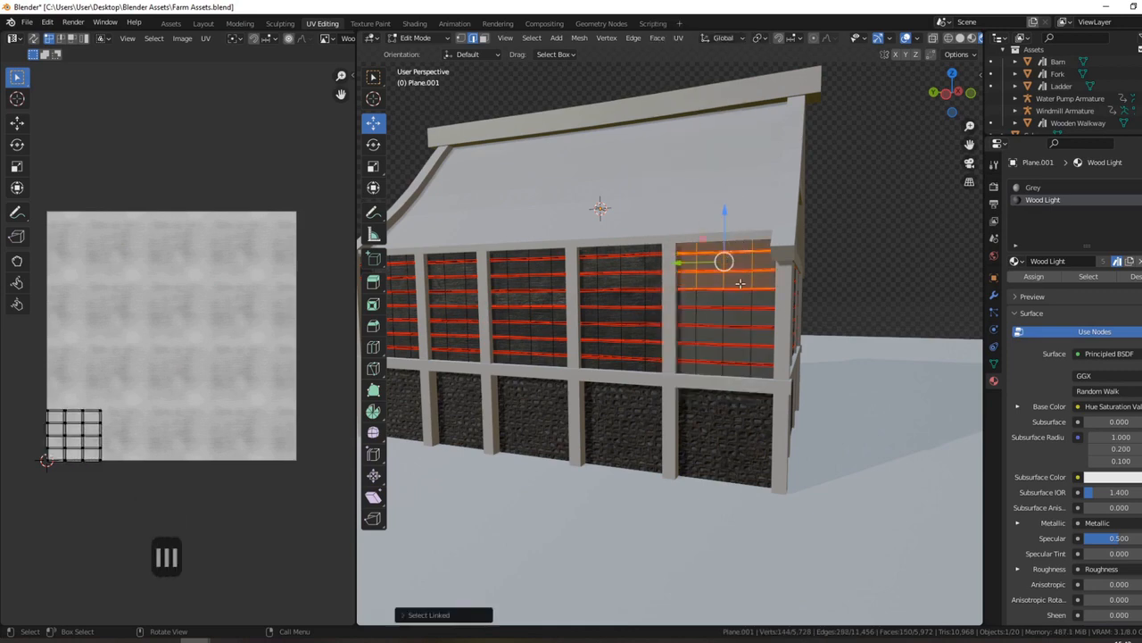
key("l")
key("l")
key("l")
key("l")
key("l")
key("l")
key("l")
key("l")
key("l")
key("l")
key("l")
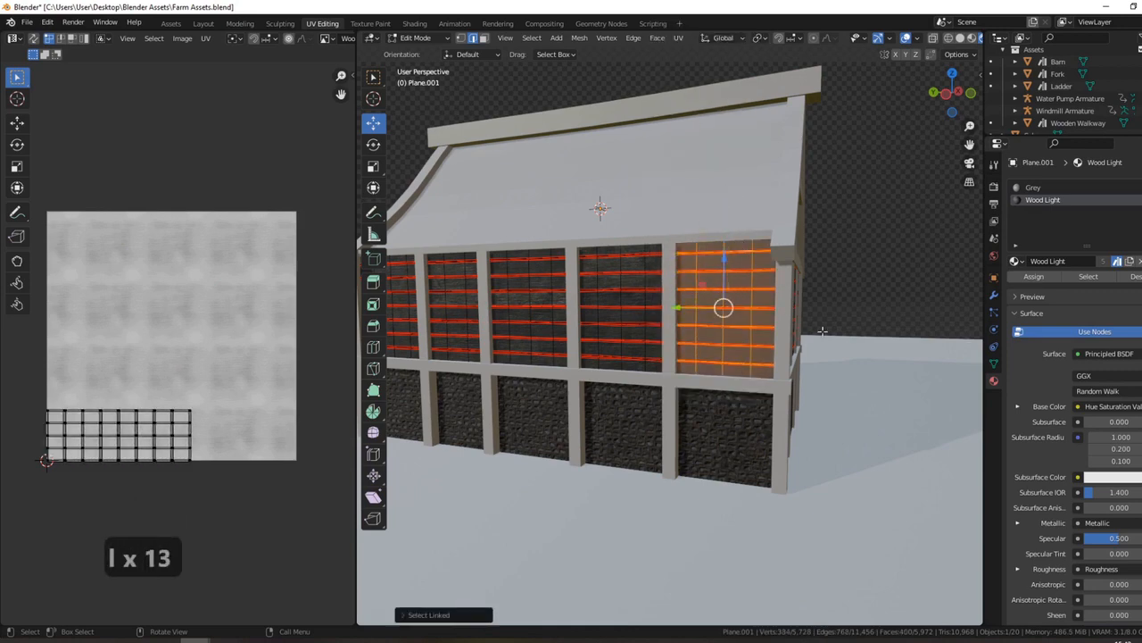
Add the linked planks of the adjoining corner bay on the barn's gable end to the selection
middle_click_drag(822, 331, 627, 357)
key("l")
key("l")
key("l")
key("l")
key("l")
key("l")
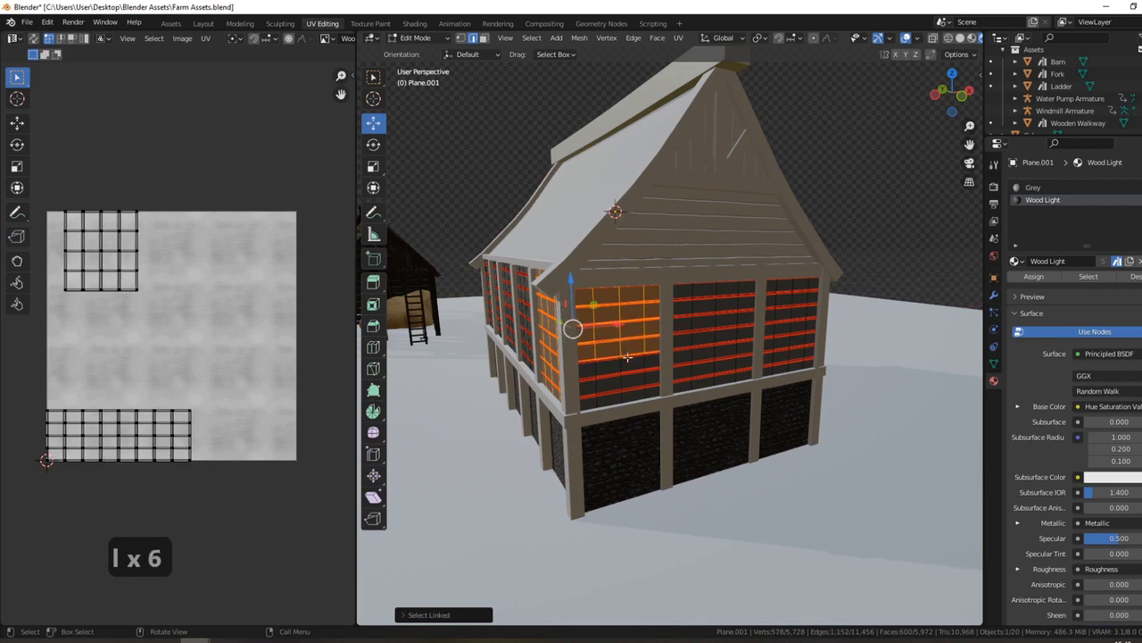
key("l")
key("l")
key("l")
key("l")
key("l")
key("l")
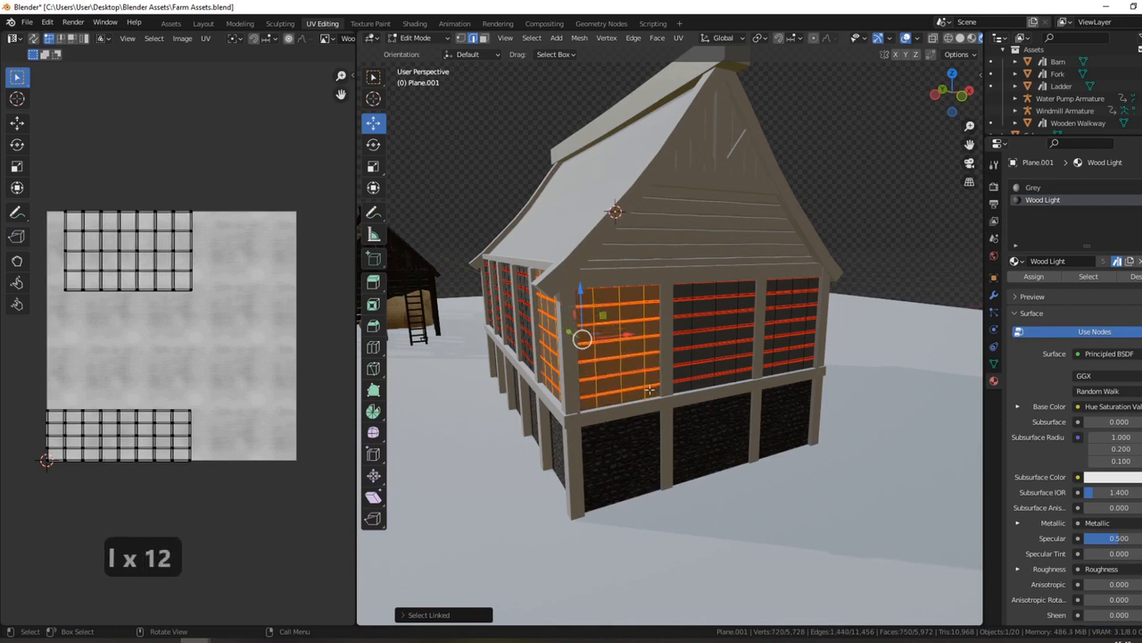
Unwrap the planks of the two bays meeting at the corner with Smart UV Project, using a 66° angle limit
key("u")
left_click(643, 385)
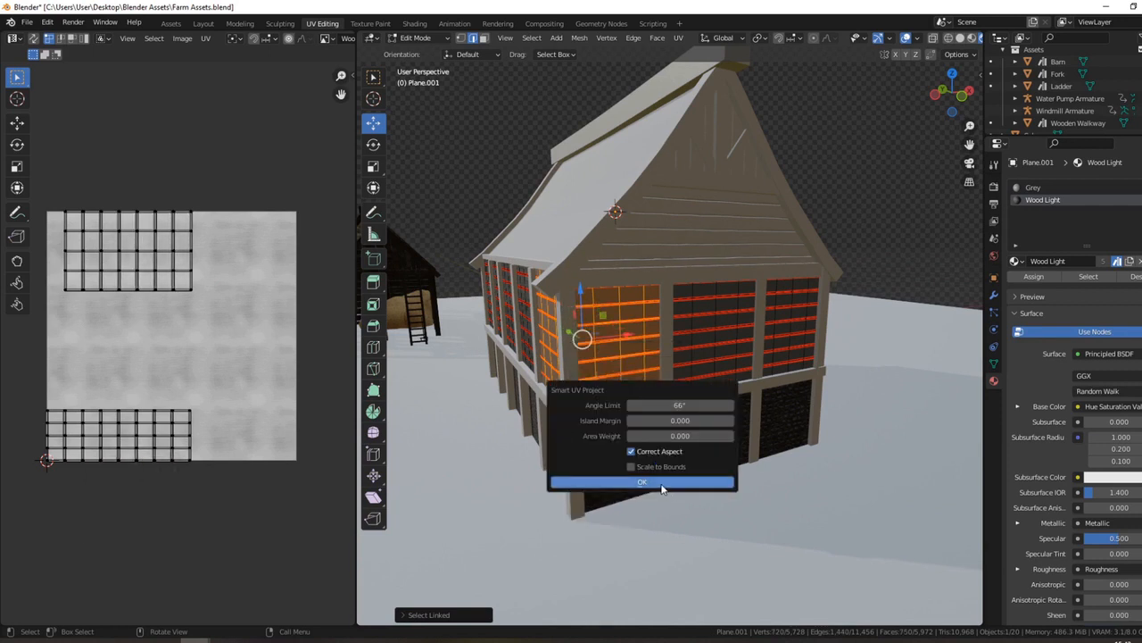
left_click(669, 487)
Rotate the UVs of the two corner bays by 90 degrees and pack the islands
key("a")
key("r")
key("9")
key("0")
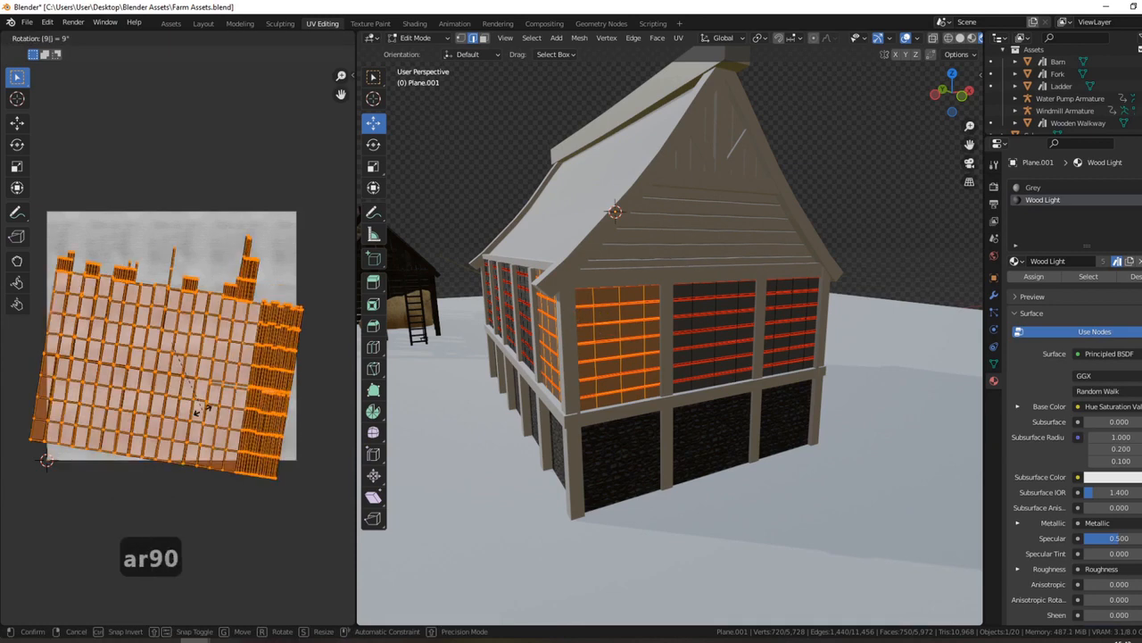
key("Return")
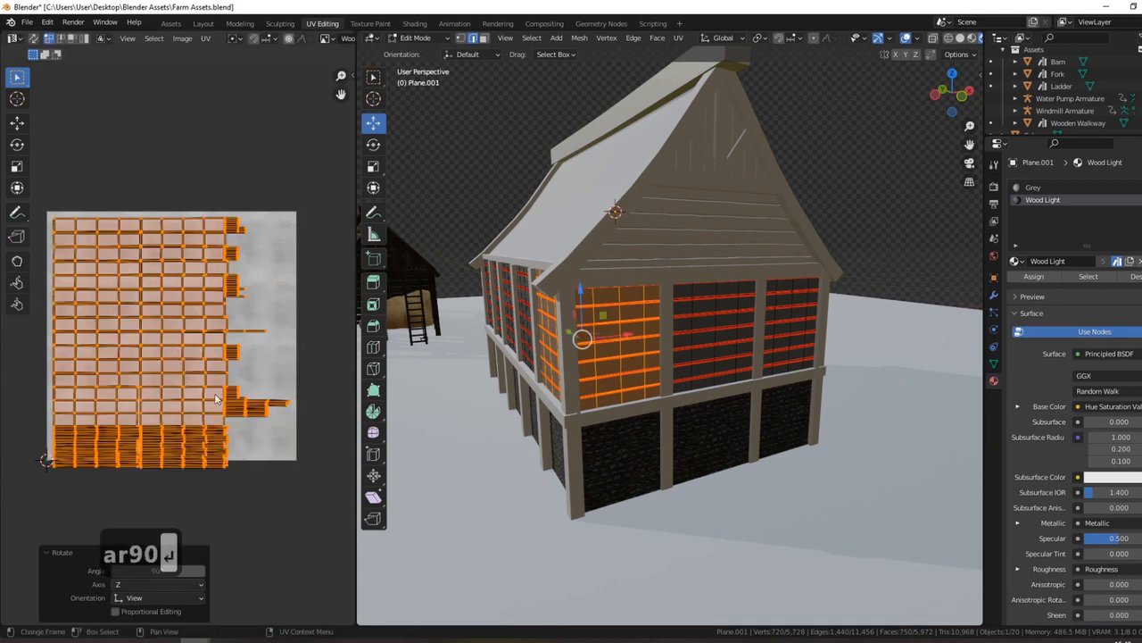
left_click(208, 39)
left_click(235, 252)
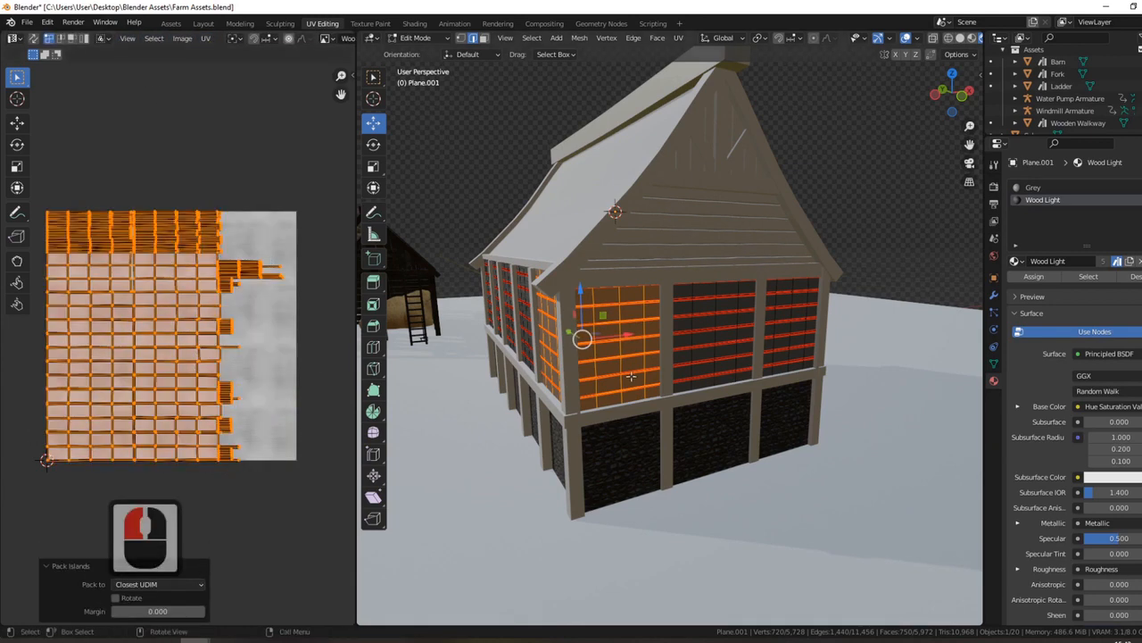
Select all linked planks in the middle bay and the bay beside it on the barn's gable end in Edit Mode
key("Tab")
middle_click_drag(708, 331, 672, 292)
key("Tab")
key("Tab")
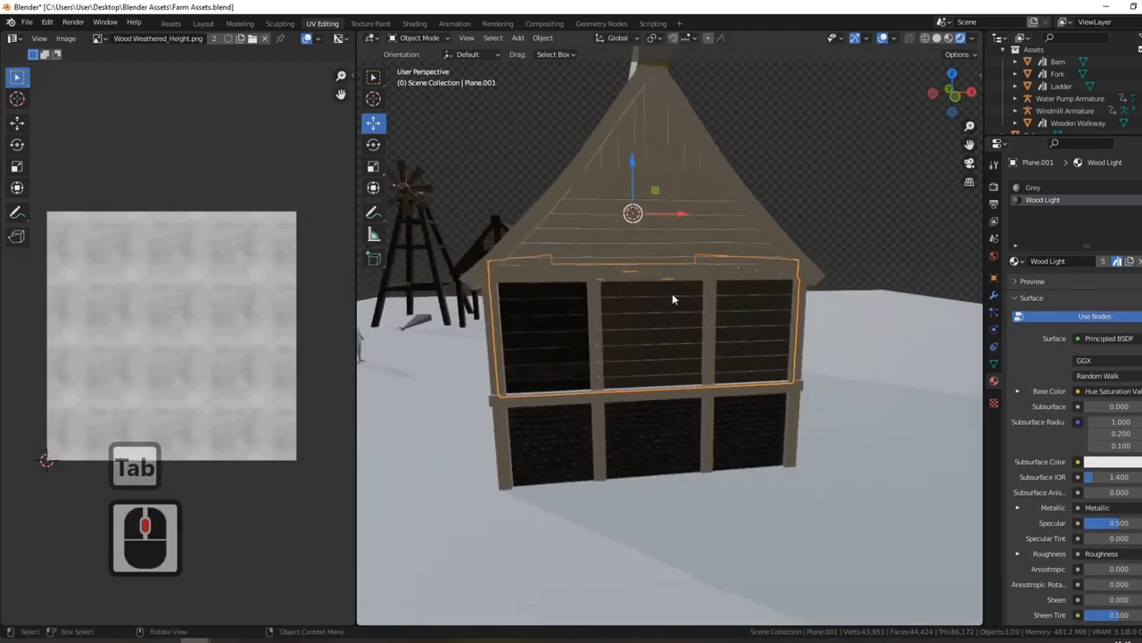
key("Tab")
left_click(652, 288)
key("l")
key("l")
key("l")
key("l")
key("l")
key("l")
key("l")
key("l")
key("l")
key("l")
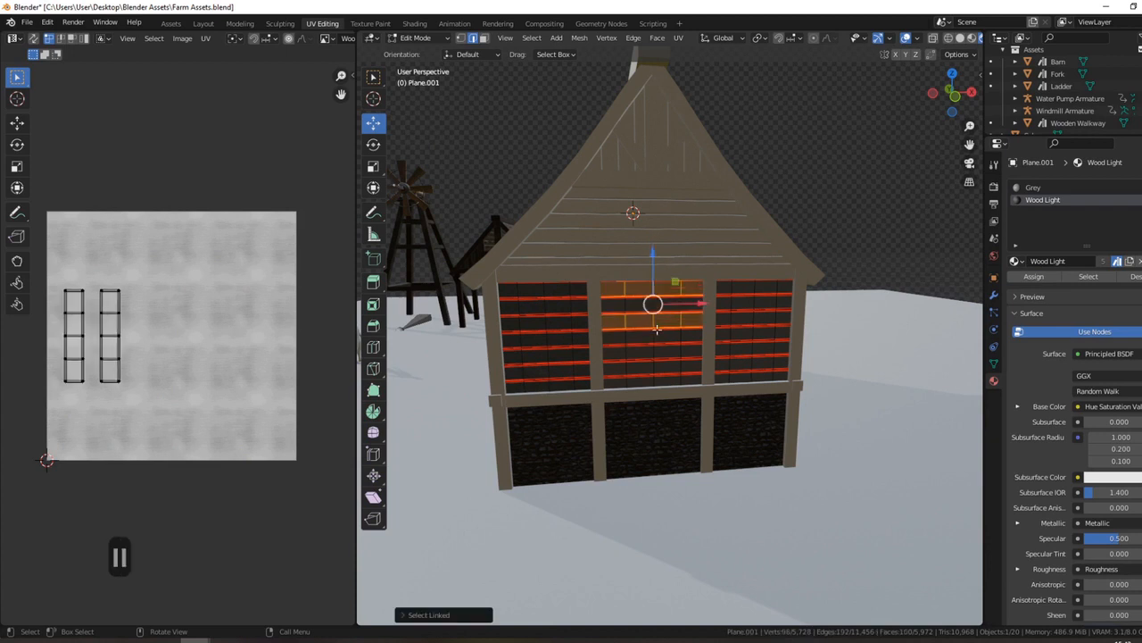
key("l")
key("l")
key("l")
key("l")
key("l")
key("l")
key("l")
key("l")
key("l")
key("l")
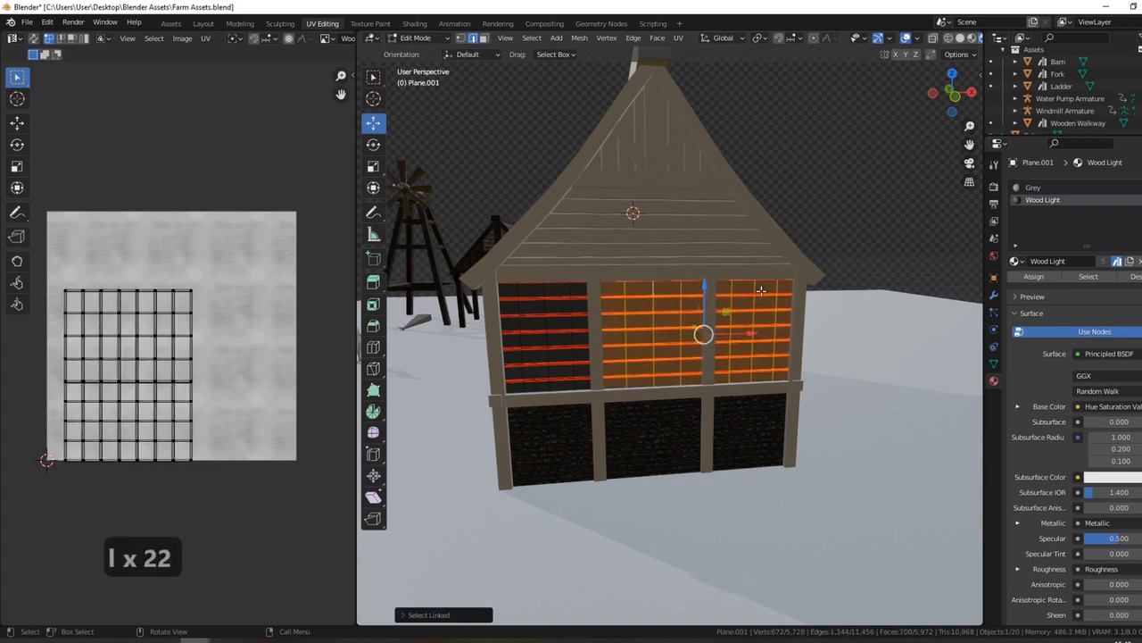
Unwrap the planks of the two gable-end bays with Smart UV Project and rotate their UVs by 90 degrees
key("u")
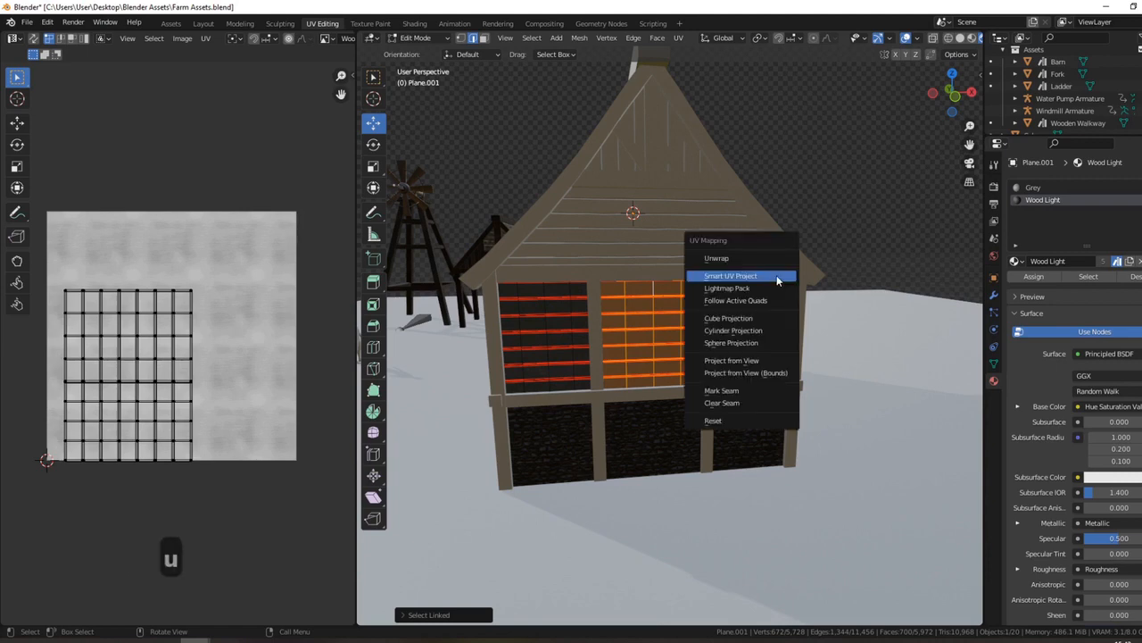
left_click(776, 278)
left_click(764, 375)
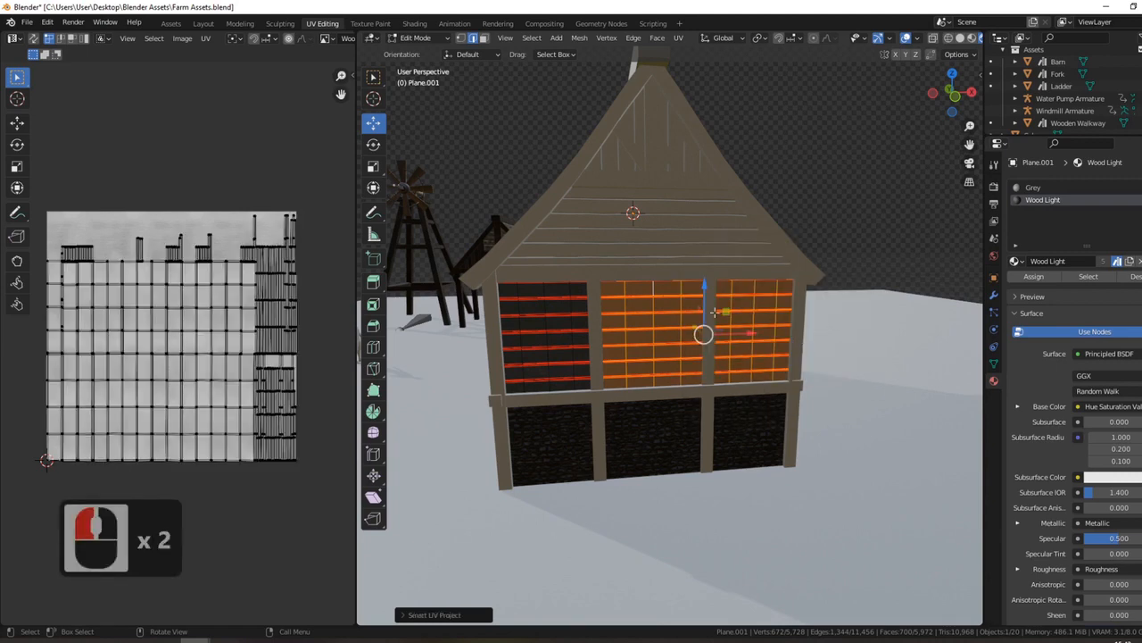
type("ar90")
key("Return")
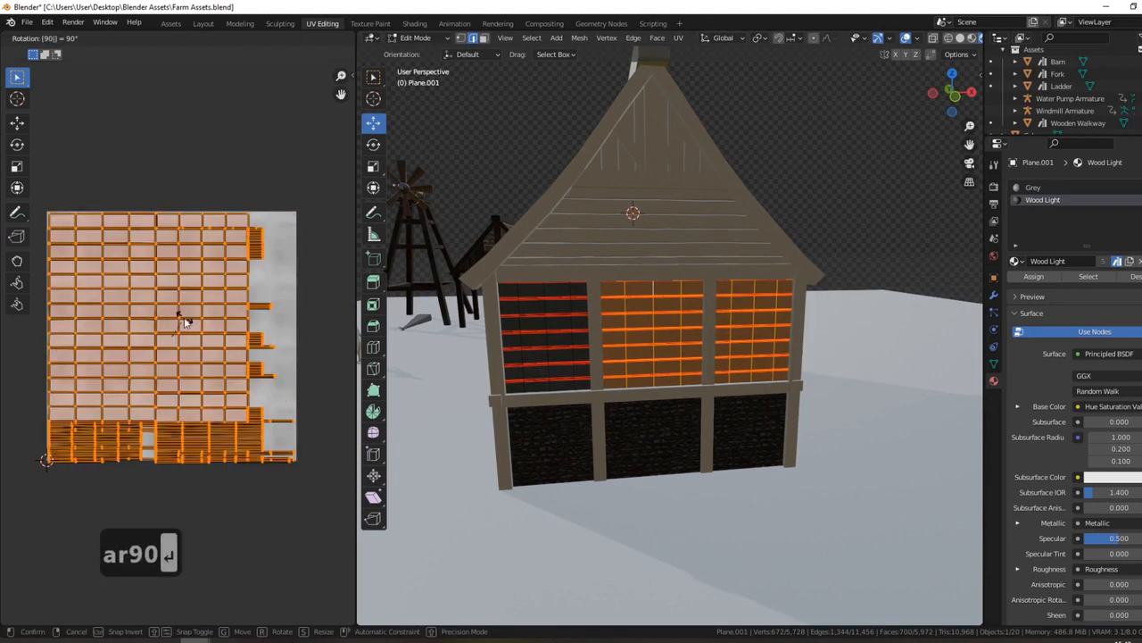
Pack the UV islands of the two gable-end bays and assign the Wood Light material to their planks
left_click(205, 38)
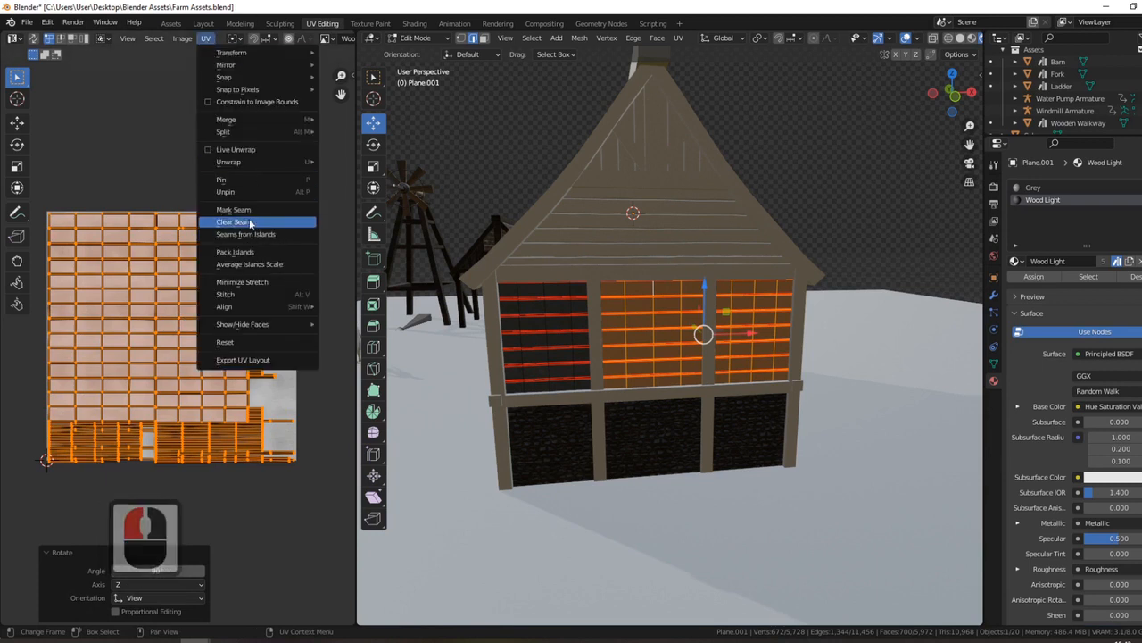
left_click(259, 253)
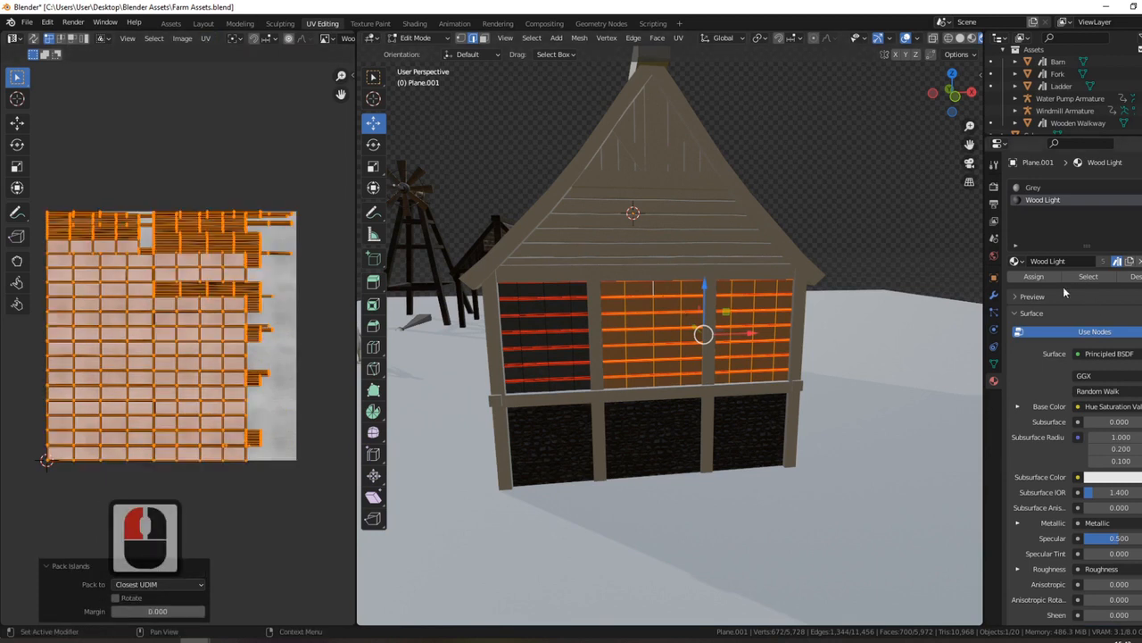
left_click(1036, 276)
key("Tab")
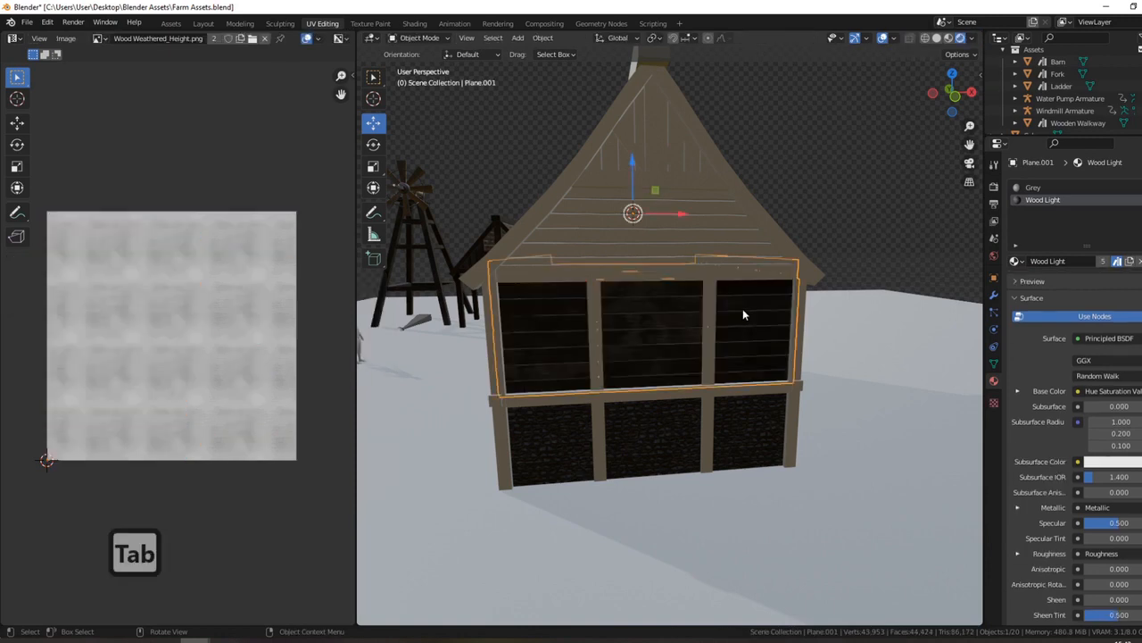
Select the barn's roof covering in Object Mode and apply its object transform
middle_click_drag(742, 314, 616, 300)
key("a")
key("a")
middle_click_drag(767, 288, 715, 271)
left_click(670, 240)
middle_click_drag(786, 242, 755, 257)
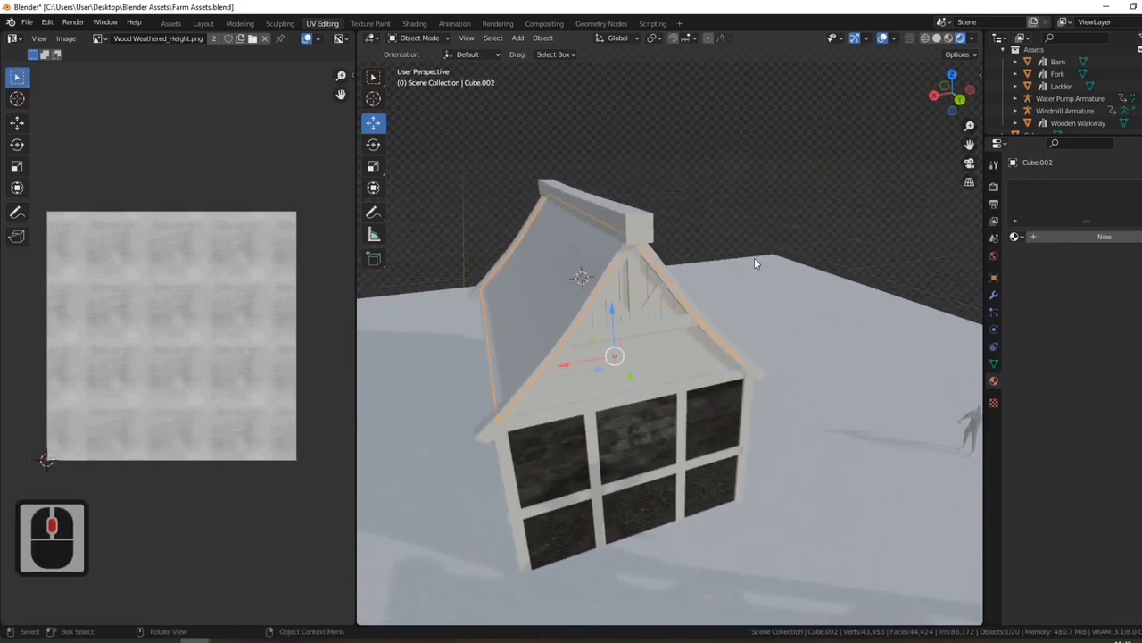
key("ctrl+a")
left_click(757, 265)
Shade the roof covering smooth and enable Auto Smooth at 30° for its normals
right_click(761, 264)
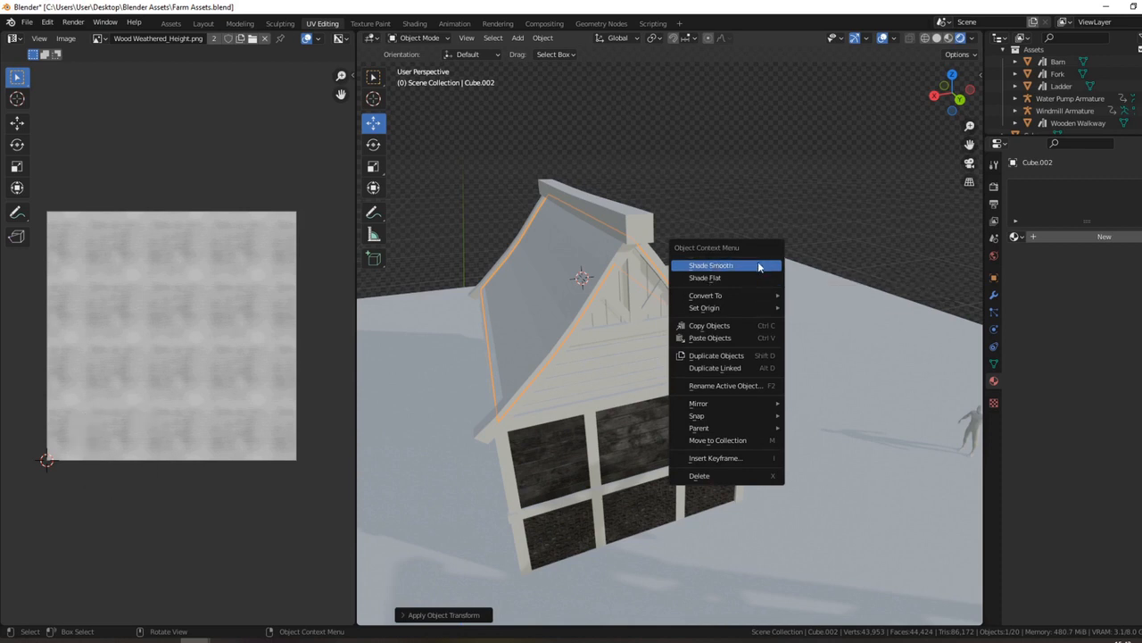
left_click(746, 266)
left_click(994, 363)
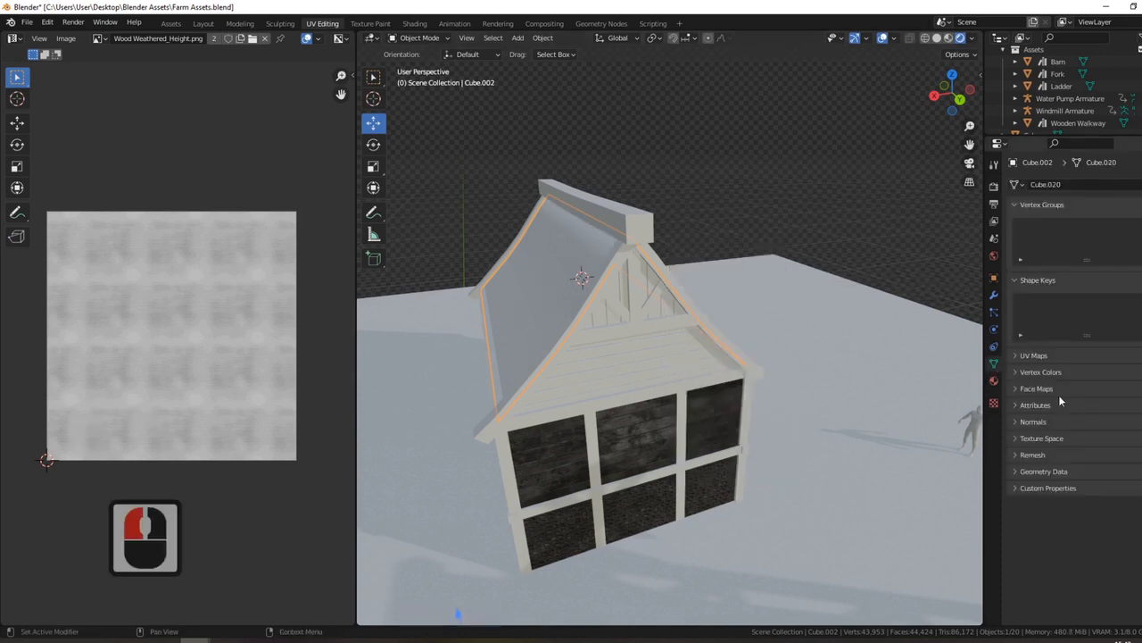
left_click(1034, 421)
left_click(1076, 440)
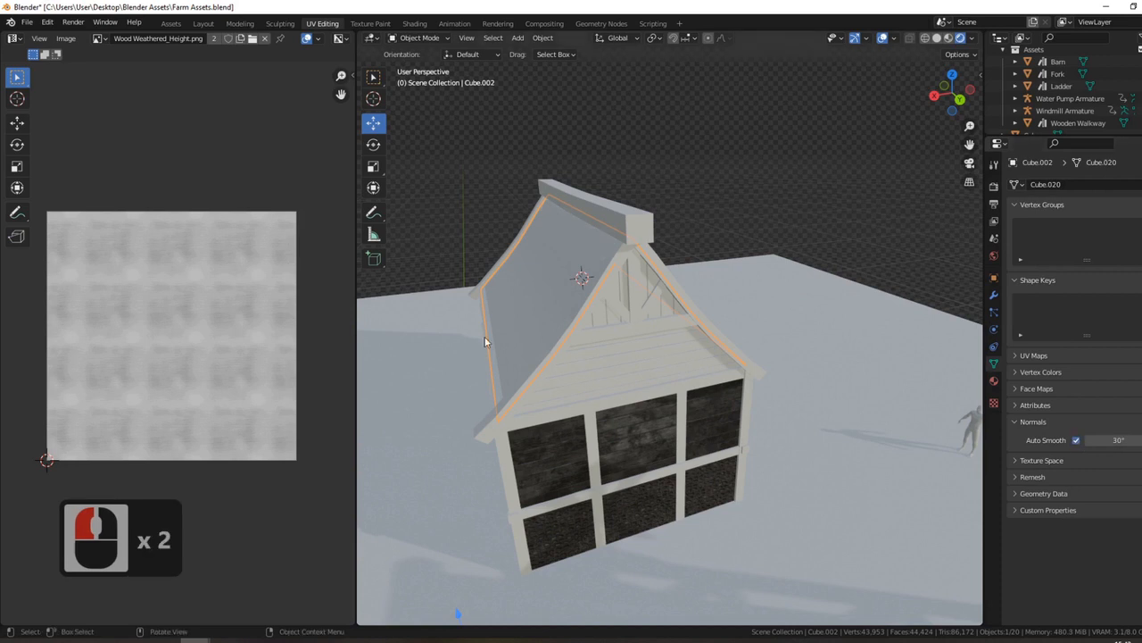
Assign the existing Planks material to the roof covering
middle_click_drag(556, 276, 566, 247)
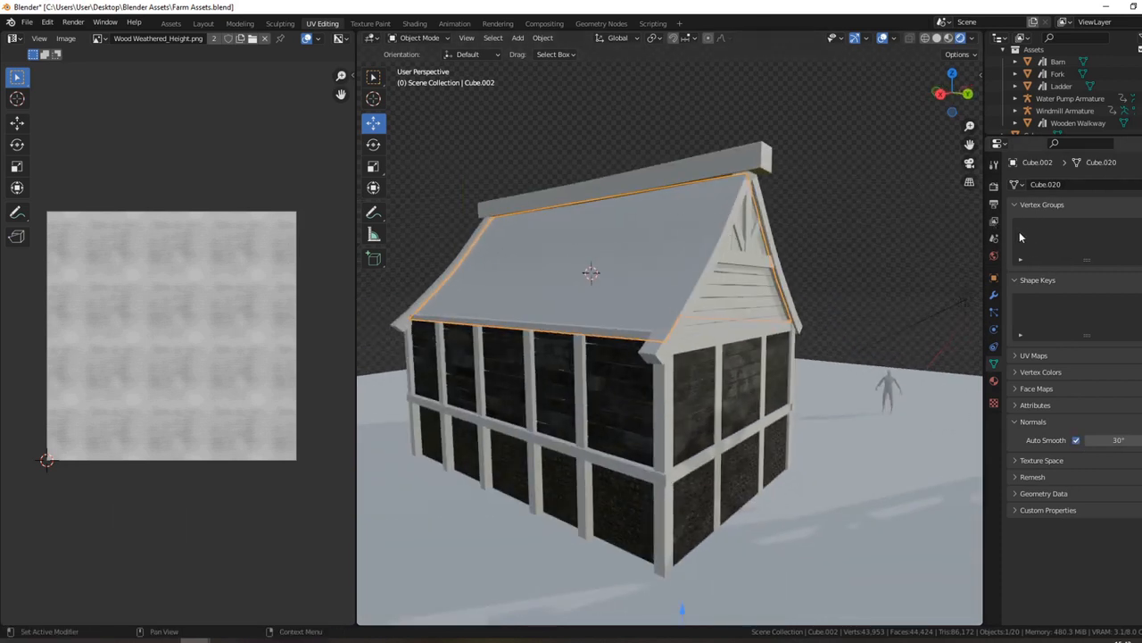
left_click(994, 381)
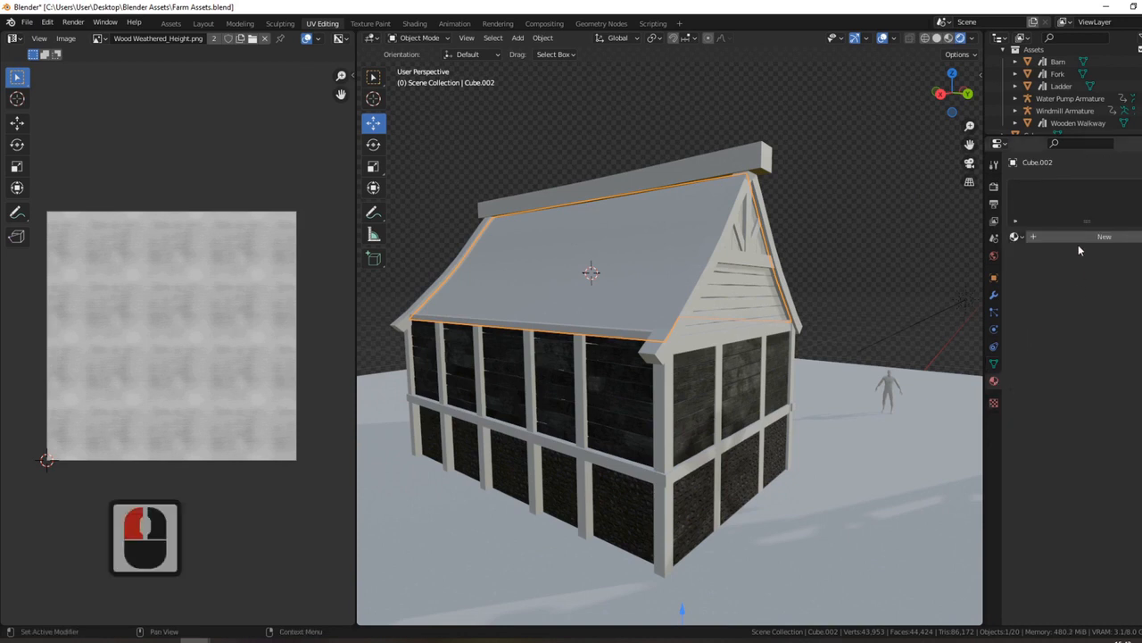
left_click(1016, 237)
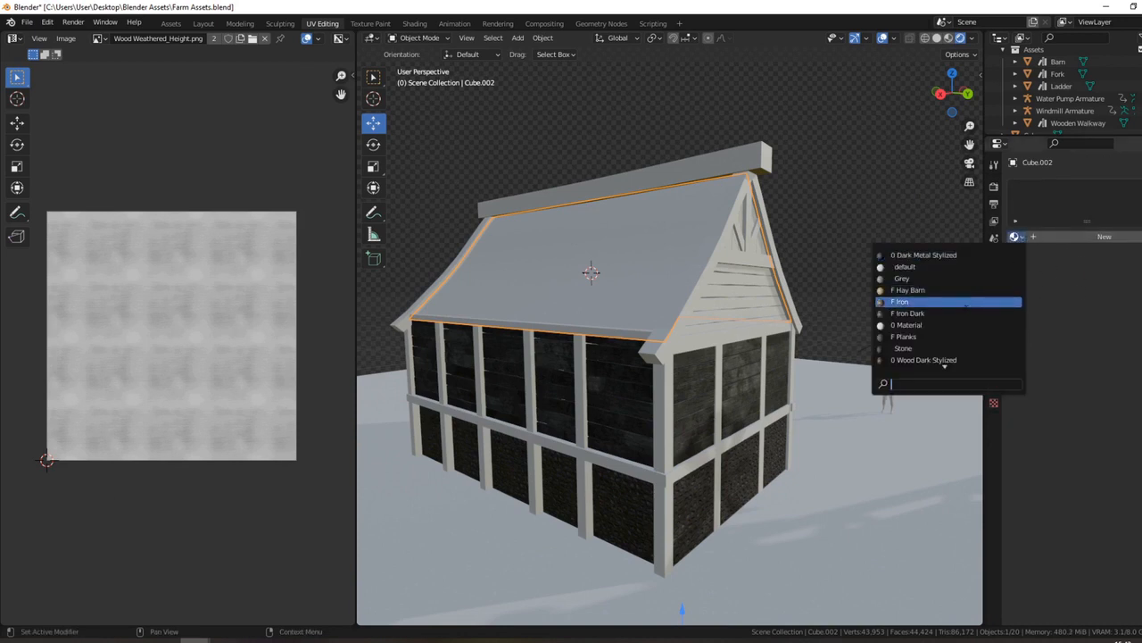
type("pl")
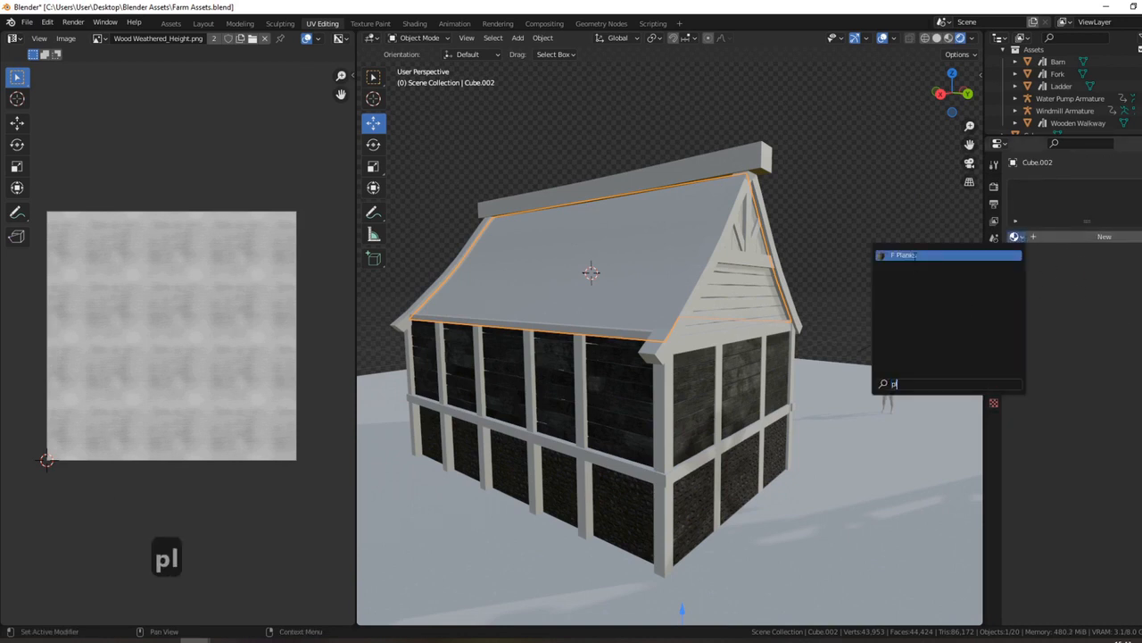
left_click(911, 256)
Unwrap the whole roof covering with Smart UV Project at a 66° angle limit and rotate its UVs by 90 degrees
key("Tab")
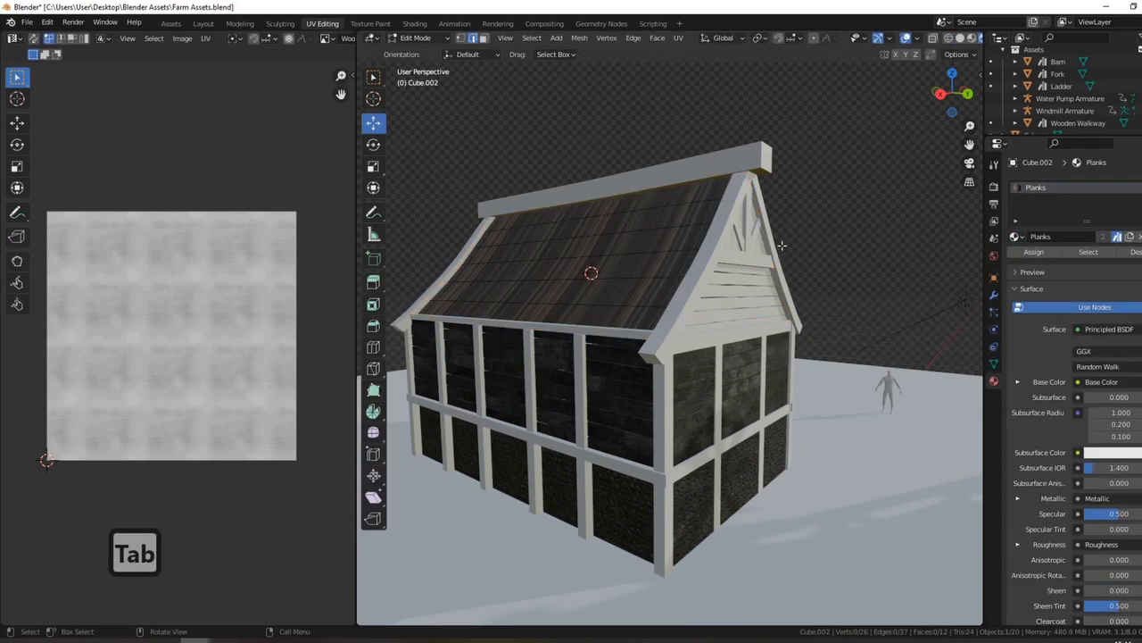
key("a")
key("u")
left_click(784, 247)
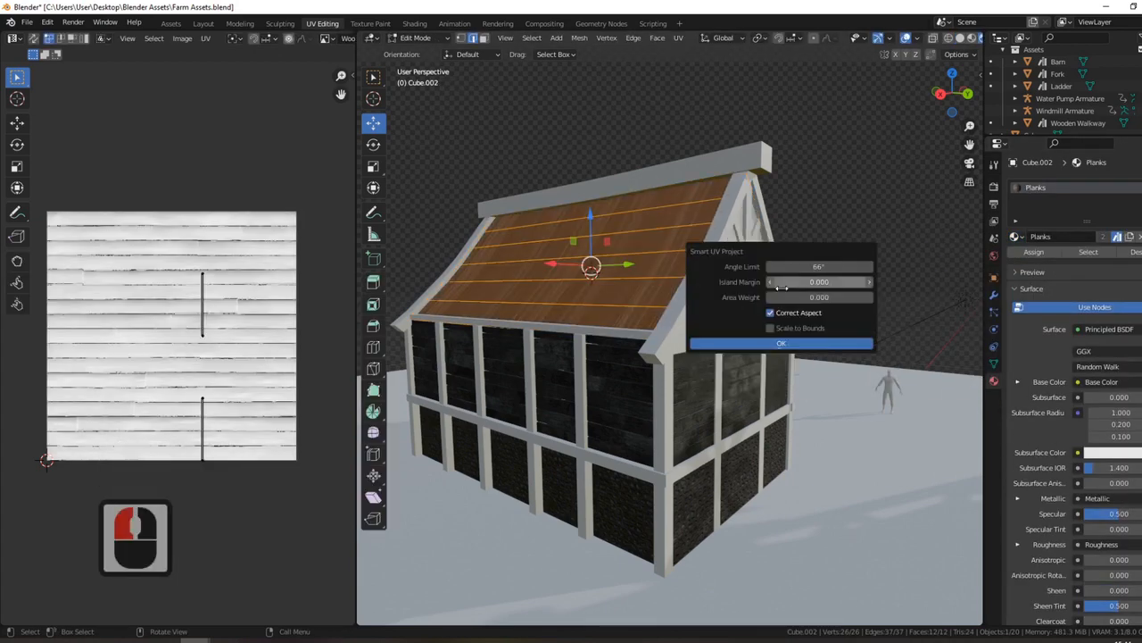
left_click(775, 346)
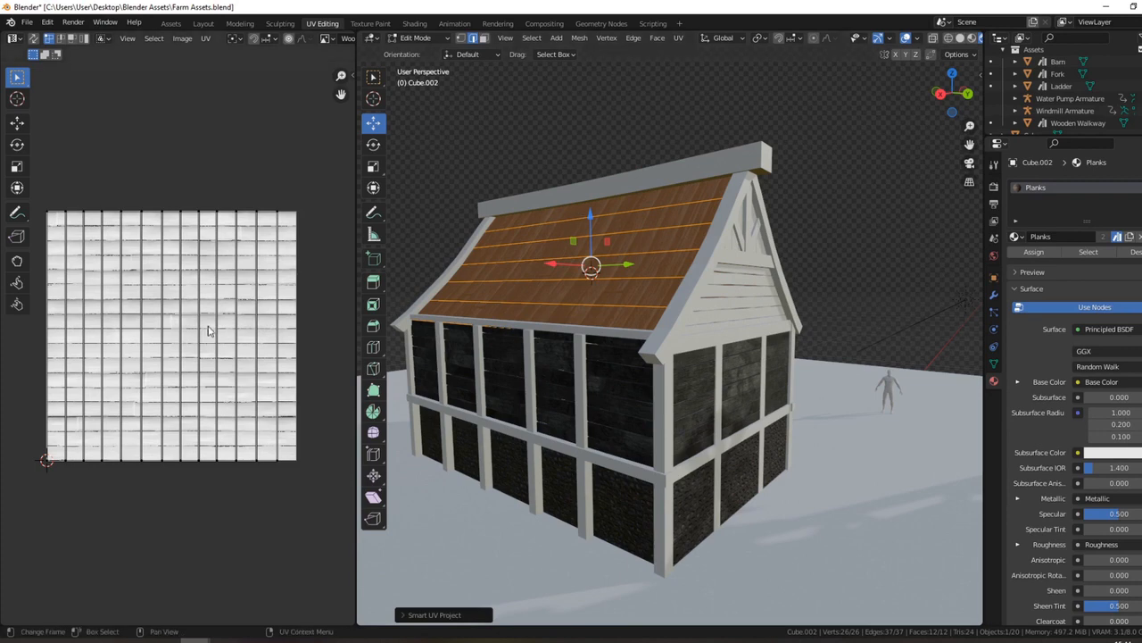
type("ar90")
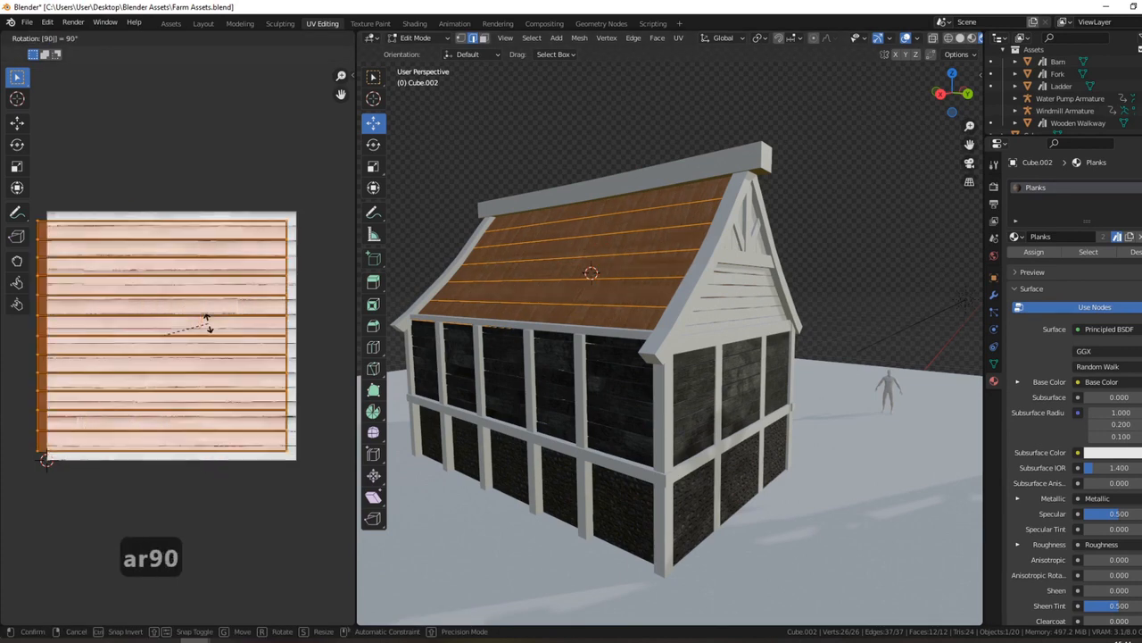
key("Return")
Scale the roof covering's UVs up by about 1.61 and return to Object Mode
middle_click_drag(430, 346, 518, 288)
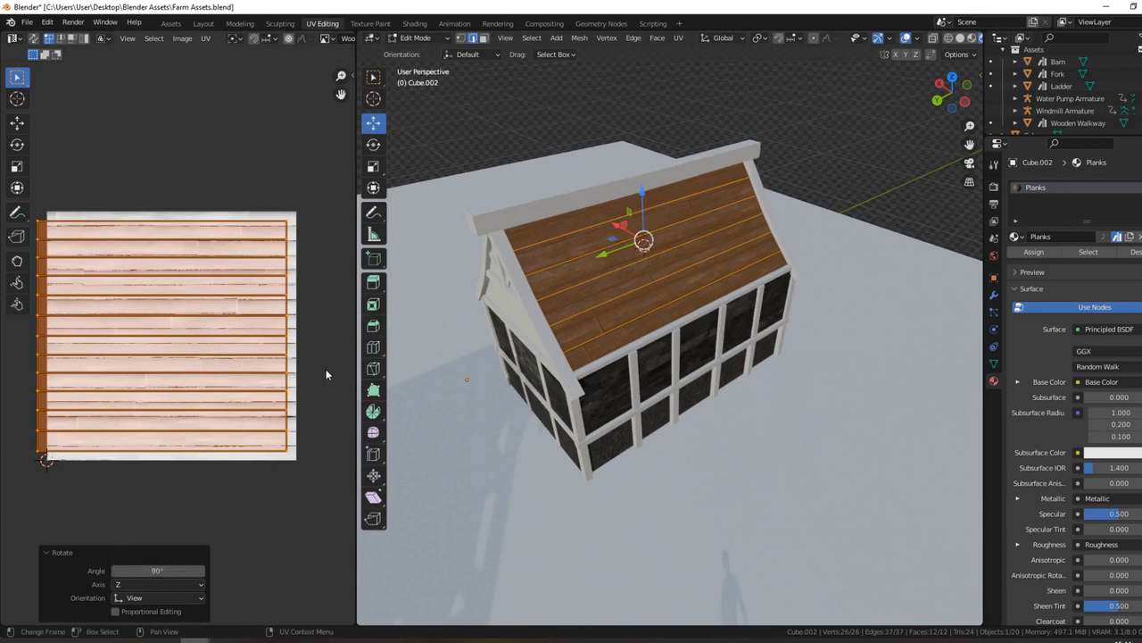
key("s")
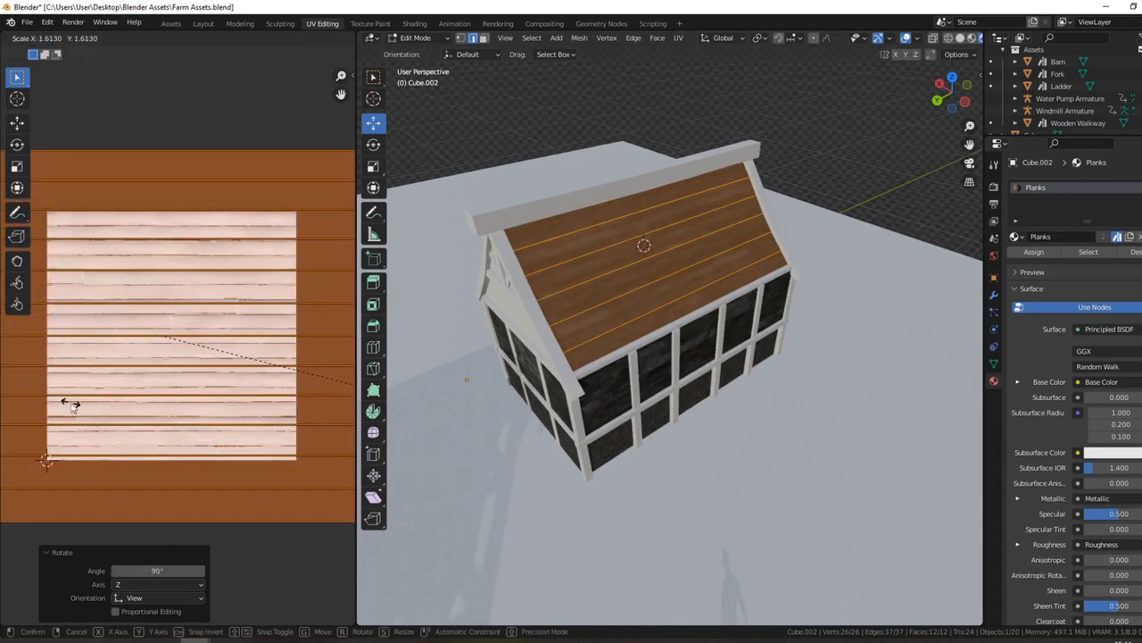
left_click(69, 403)
key("Tab")
Select the beams along the sloping edges of the roof and open their modifier settings
middle_click_drag(656, 284, 615, 276)
scroll(667, 296, "up", 2)
scroll(615, 276, "down", 2)
middle_click_drag(740, 294, 630, 314)
middle_click_drag(748, 345, 748, 346, "shift")
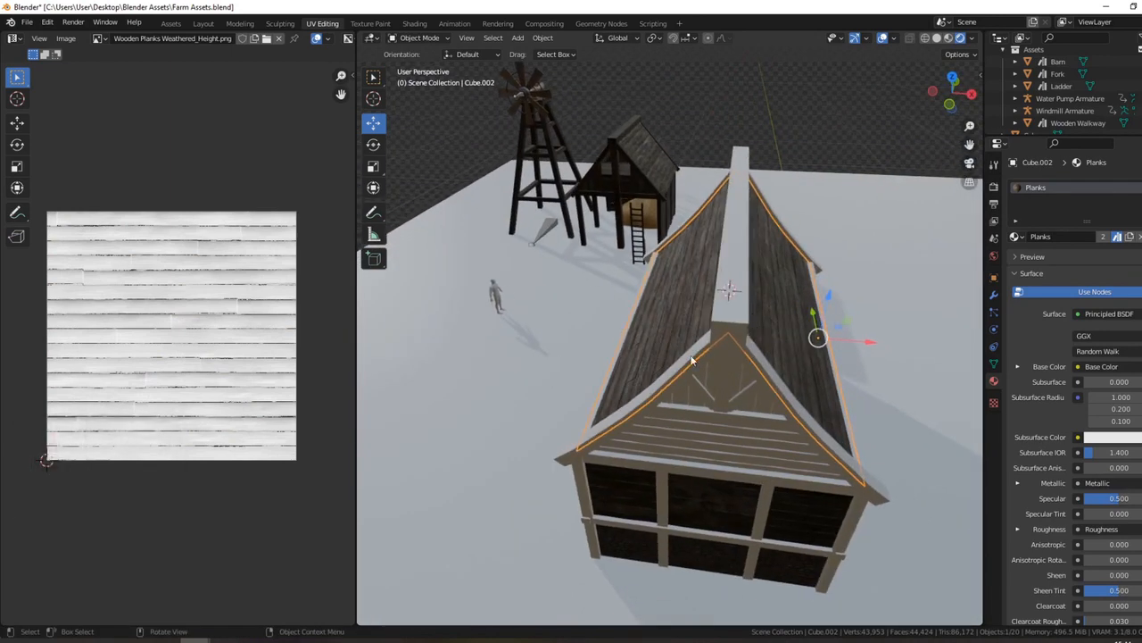
middle_click_drag(675, 312, 675, 344)
left_click(606, 312)
middle_click_drag(675, 343, 663, 301)
left_click(994, 294)
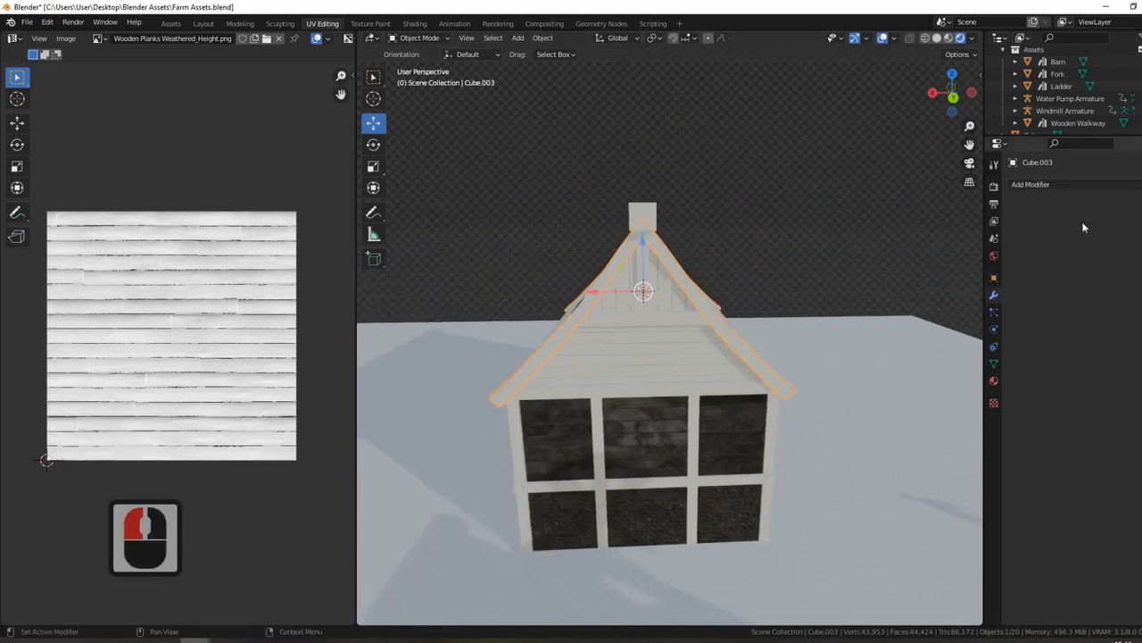
Join the gable-end framing with the sloping roof-edge beams and hide the joined object
middle_click_drag(928, 241, 890, 283)
left_click(593, 320, "shift")
left_click(479, 405, "shift")
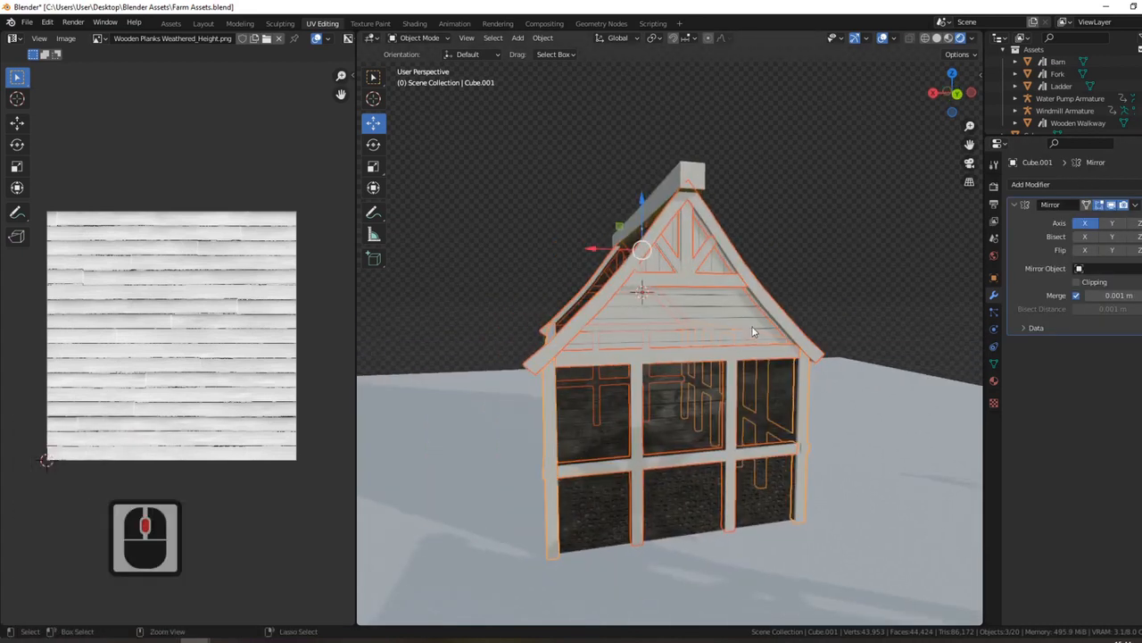
key("ctrl+z")
middle_click_drag(765, 332, 785, 328)
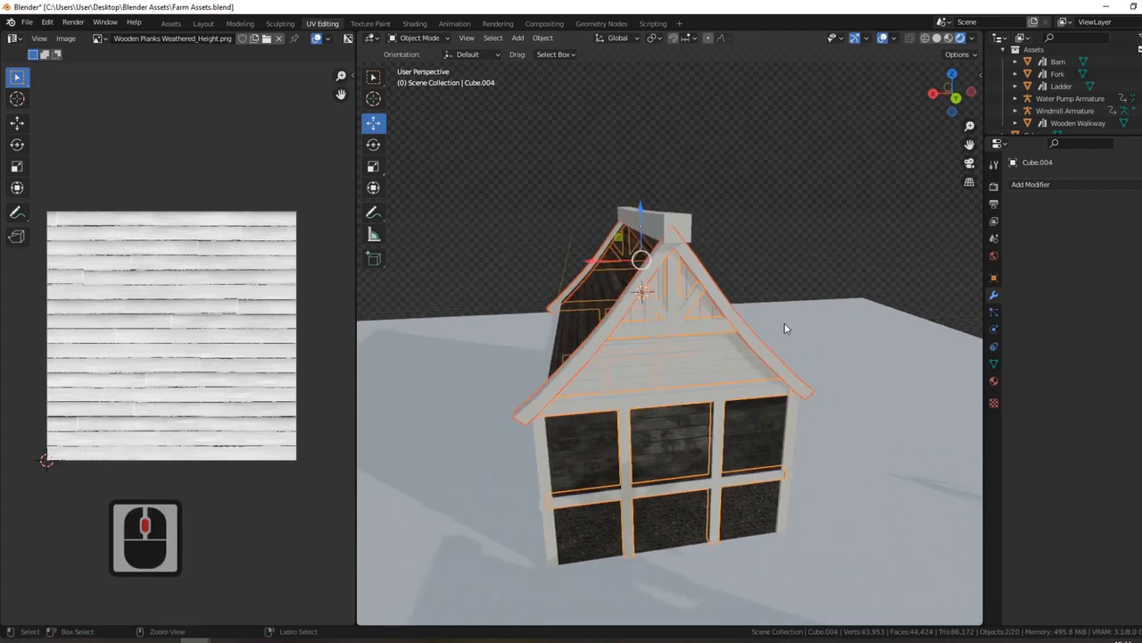
key("ctrl+j")
key("h")
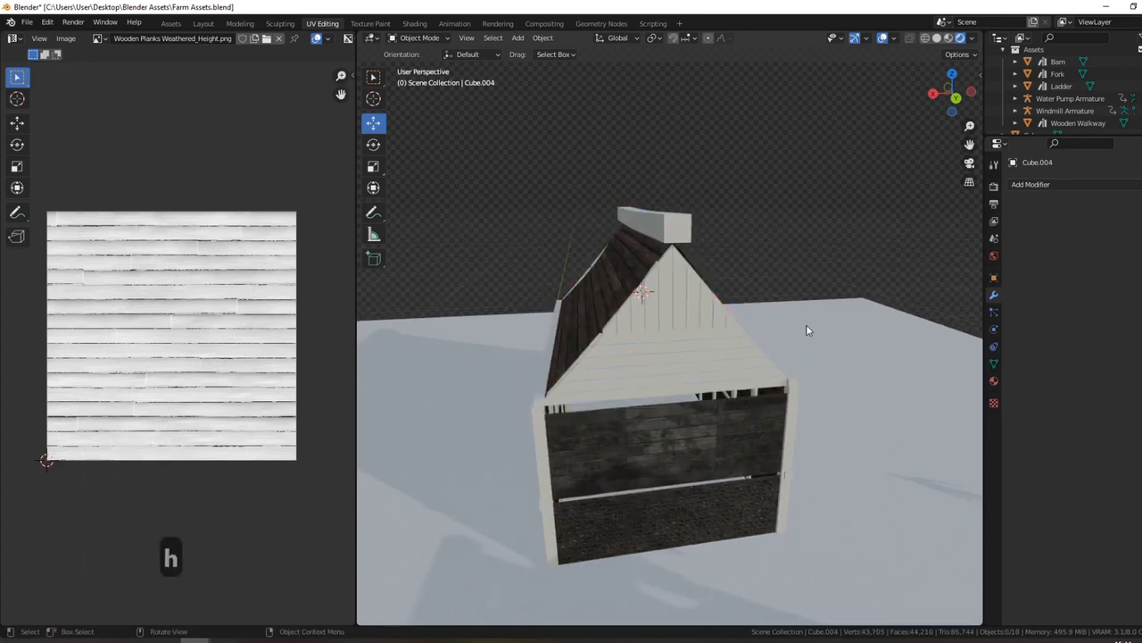
Select the long-side wall framing and apply its Mirror modifier
middle_click_drag(806, 324, 639, 421)
left_click(621, 412)
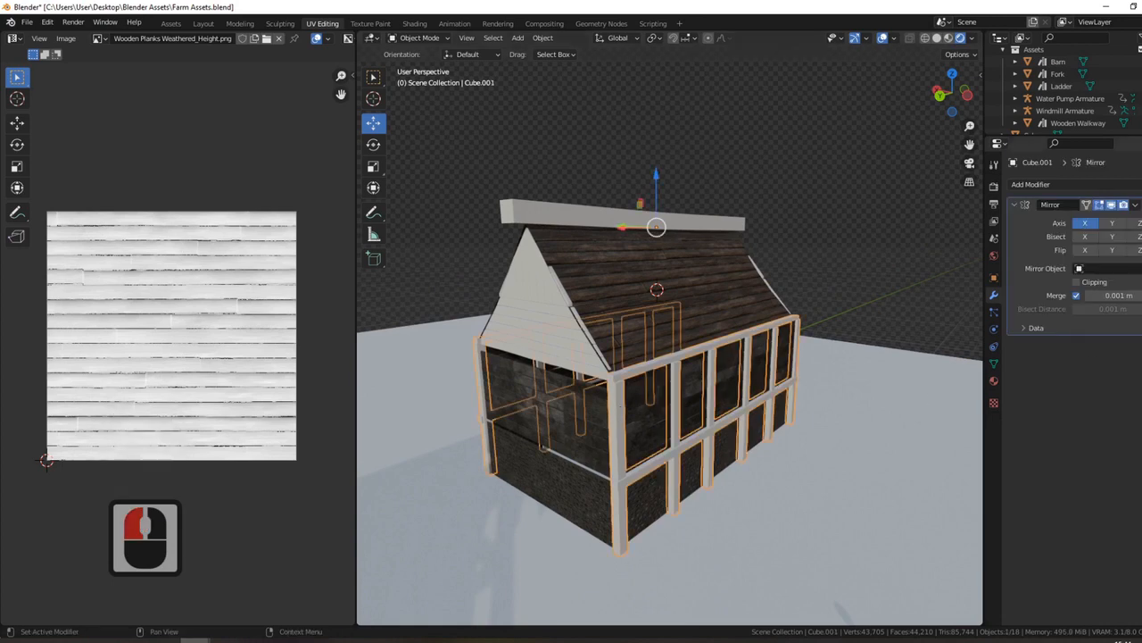
left_click(1058, 224)
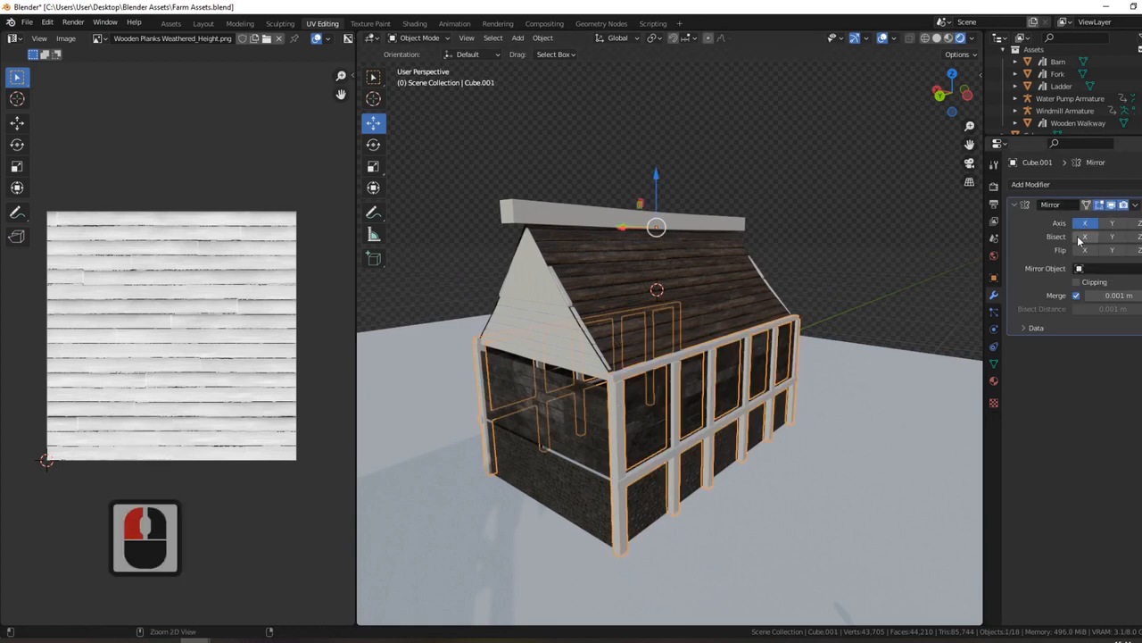
key("ctrl+a")
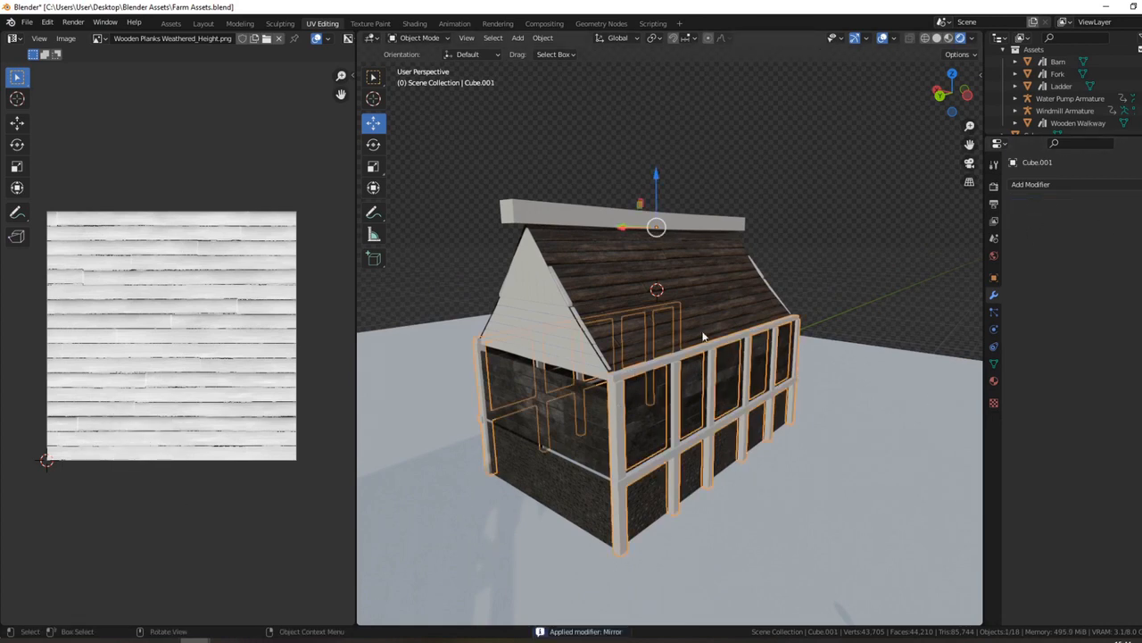
Join the long-side wall framing with the roof's ridge beam
middle_click_drag(703, 337, 804, 225)
left_click(810, 218, "shift")
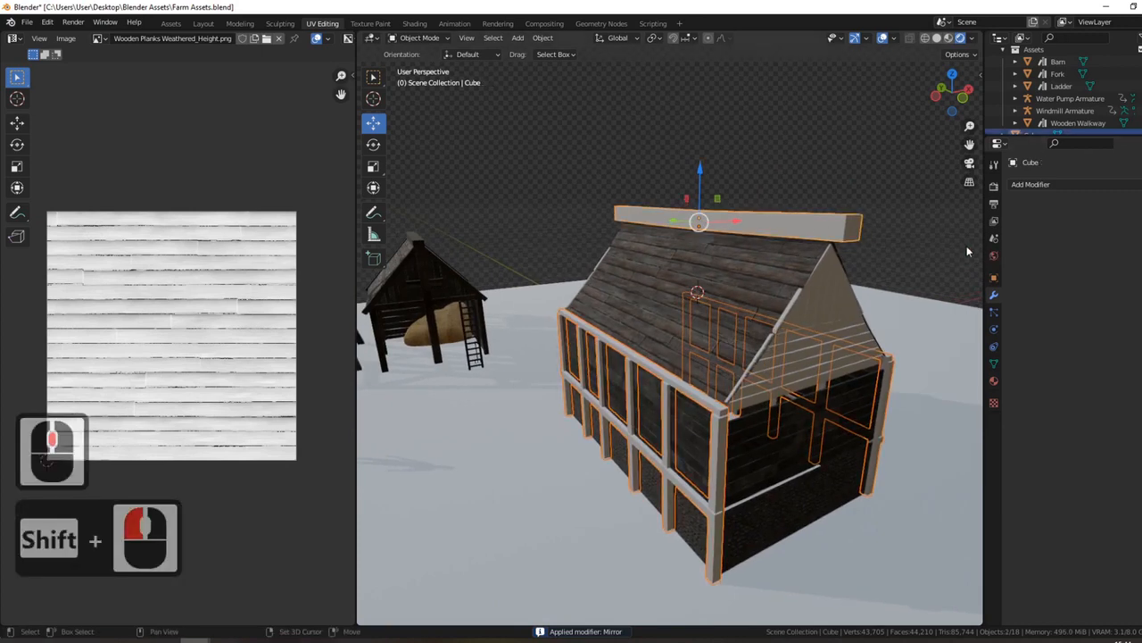
key("ctrl+j")
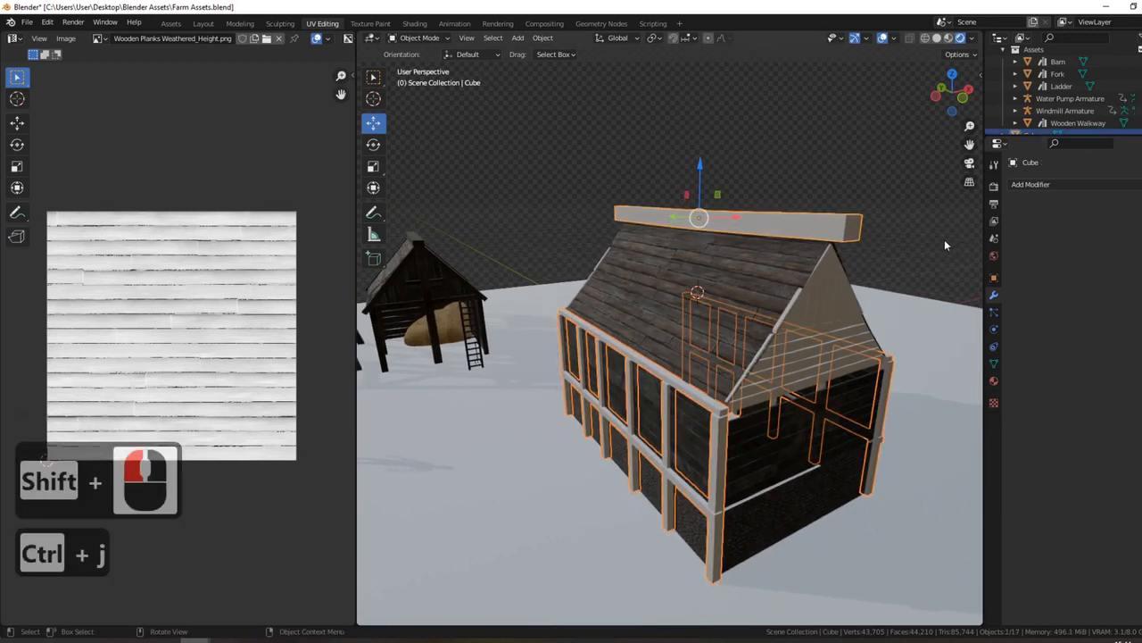
Unhide all objects and hide only the Empty reference image behind the barn
key("alt+h")
middle_click_drag(936, 238, 817, 175)
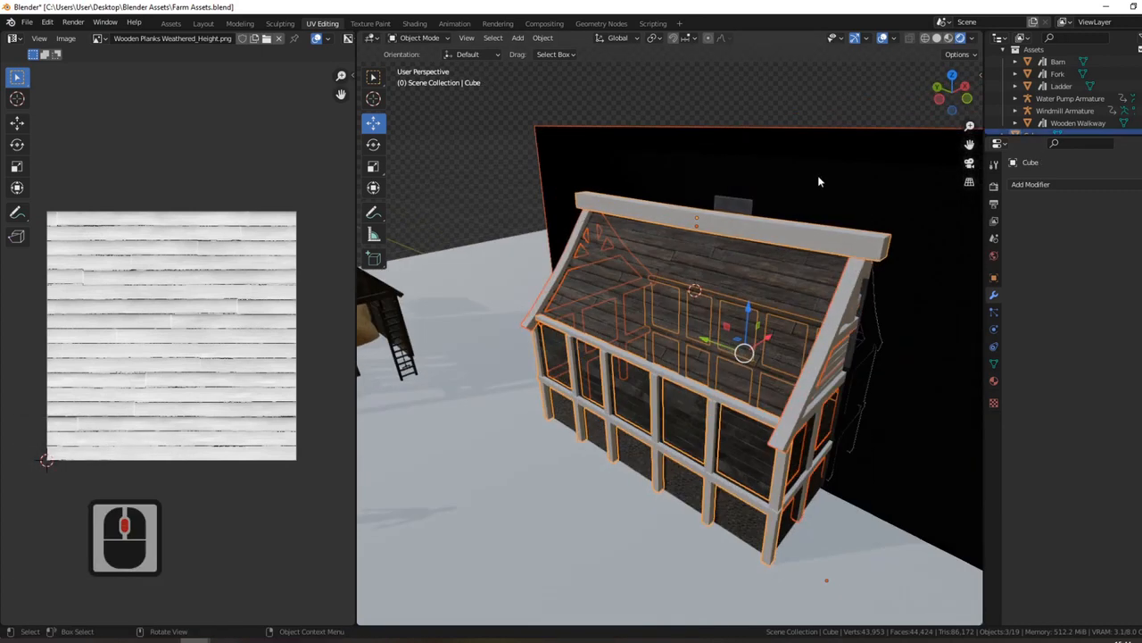
left_click(817, 175)
key("h")
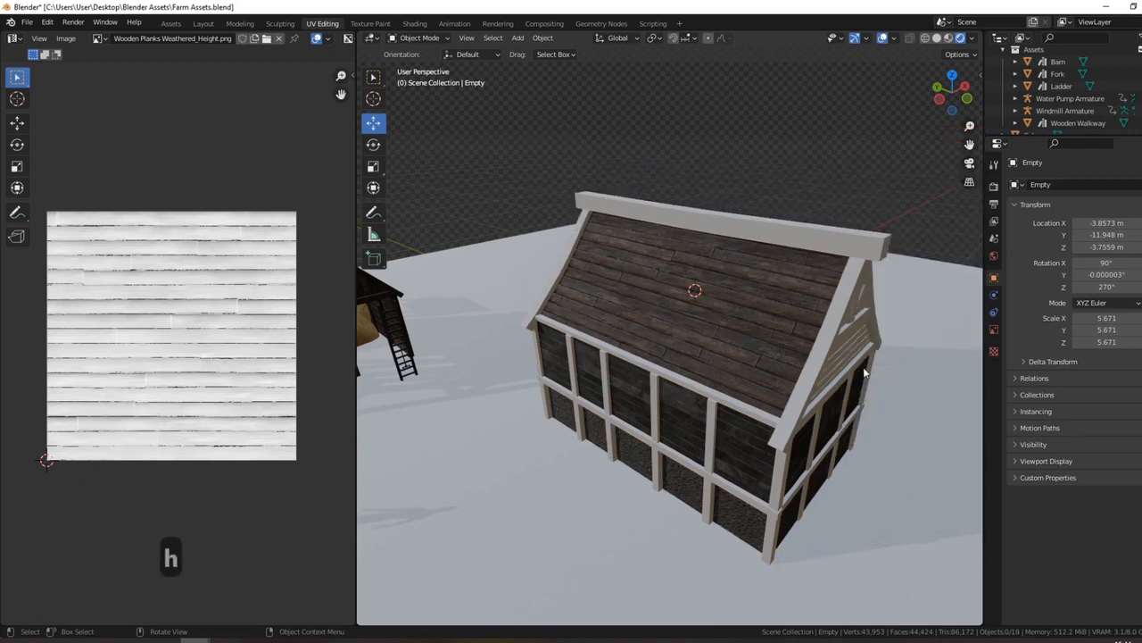
Join the wall and ridge framing with the gable-end framing into one object and test that it moves together
middle_click_drag(864, 373, 624, 318, "shift")
left_click(601, 314)
middle_click_drag(577, 416, 576, 416, "shift")
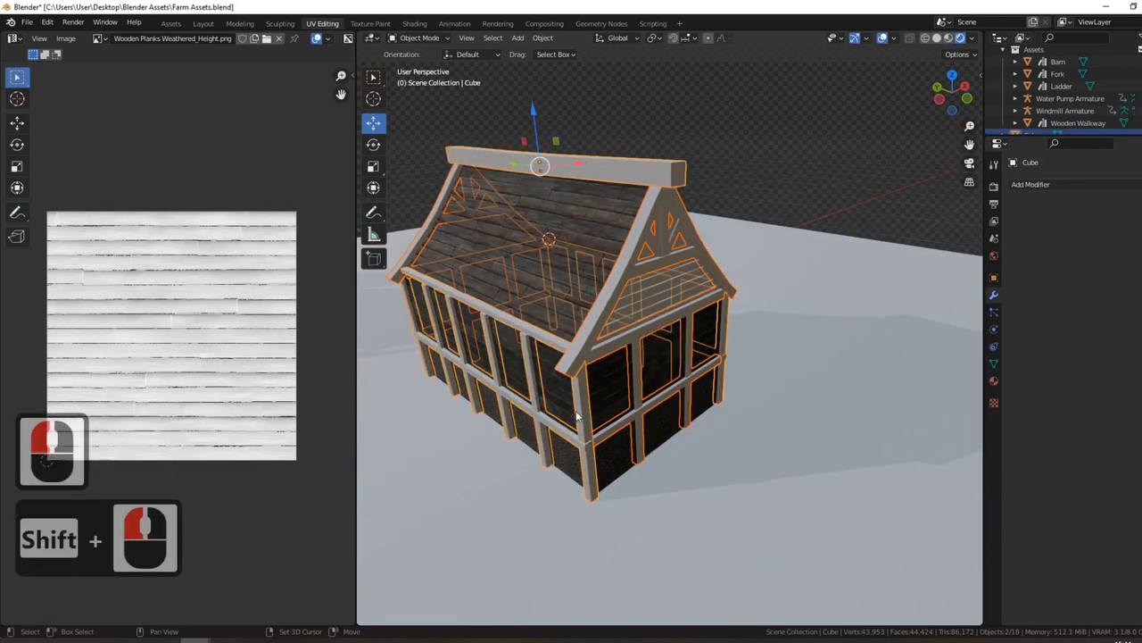
key("ctrl+j")
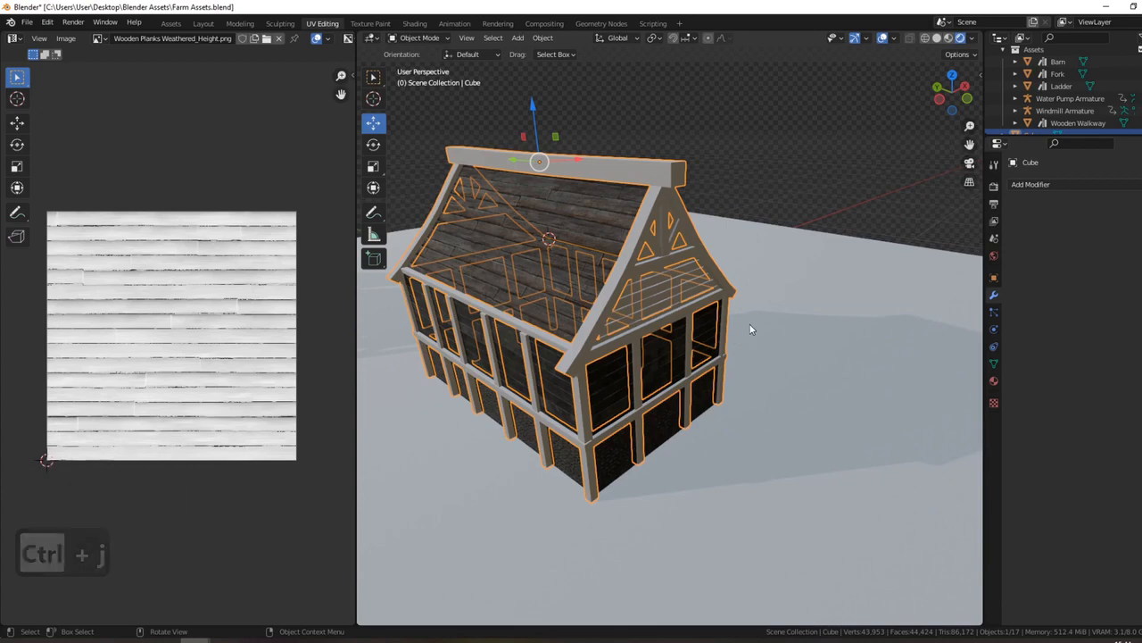
key("g")
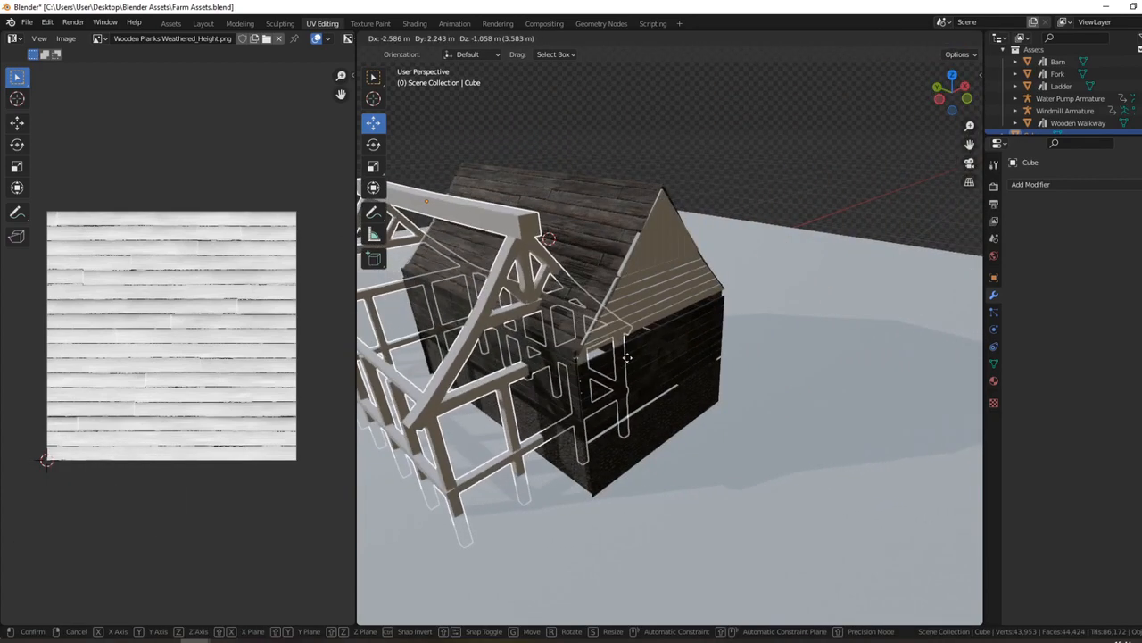
right_click(839, 300)
Apply the joined framing's object transform and set its origin to its geometry
middle_click_drag(857, 301, 614, 301)
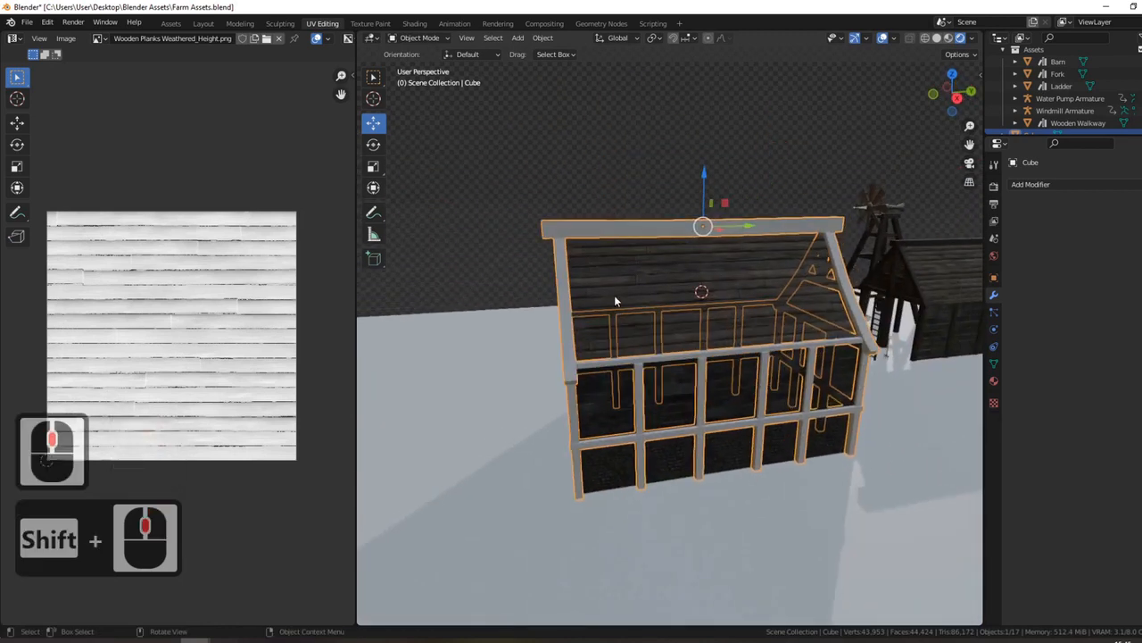
middle_click_drag(689, 231, 656, 237)
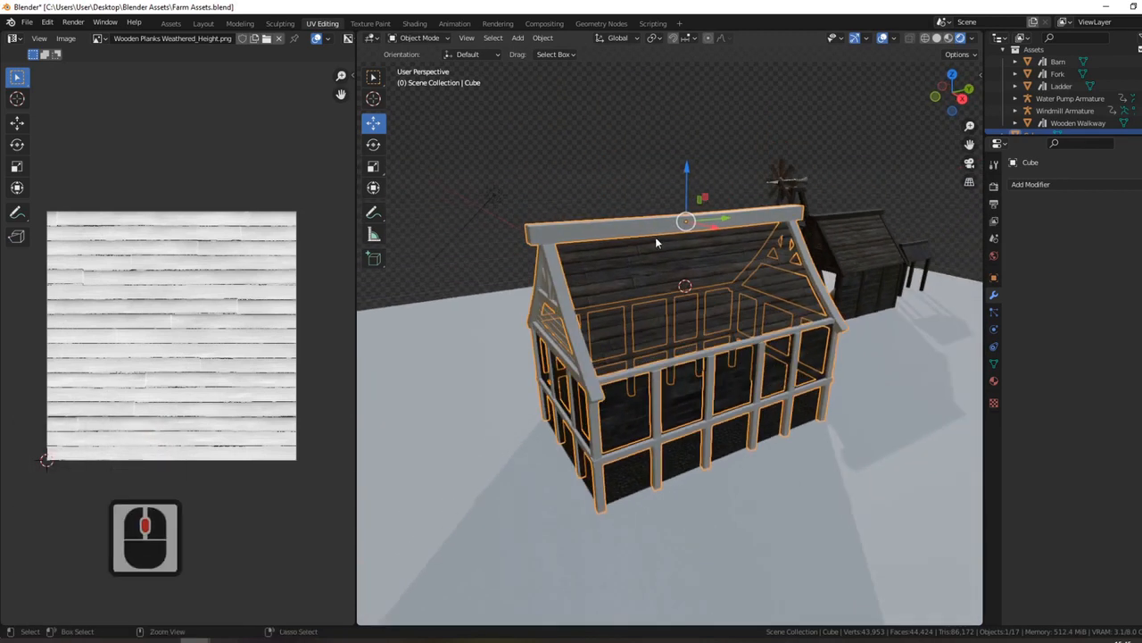
key("ctrl+a")
left_click(655, 237)
right_click(642, 284)
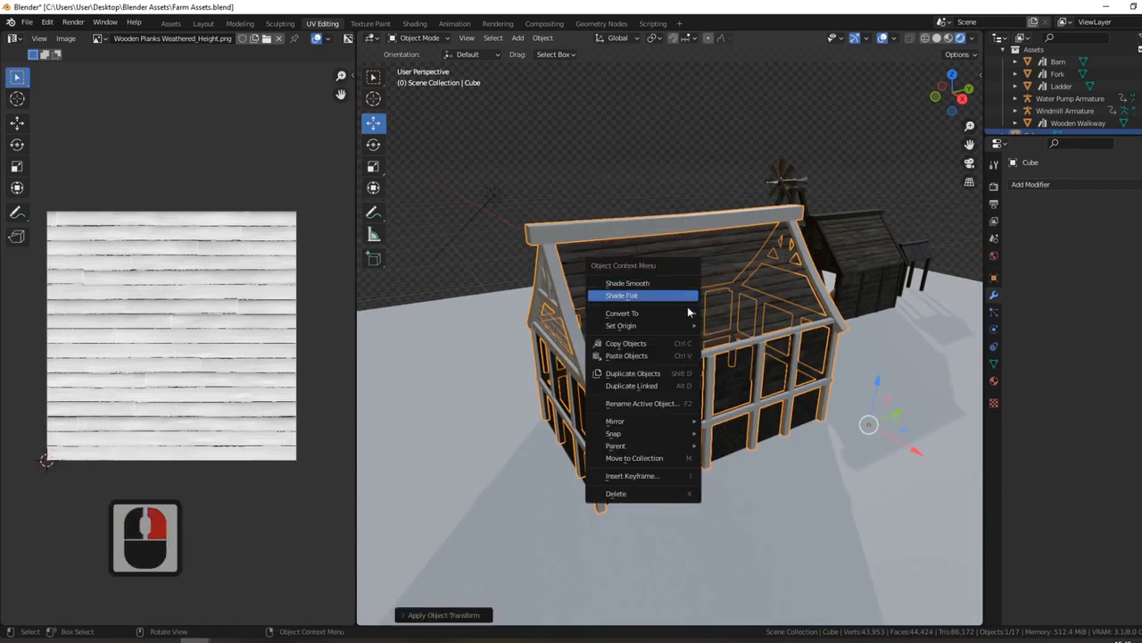
left_click(671, 328)
left_click(773, 339)
Select all linked geometry of the ridge beam in Edit Mode
key("Tab")
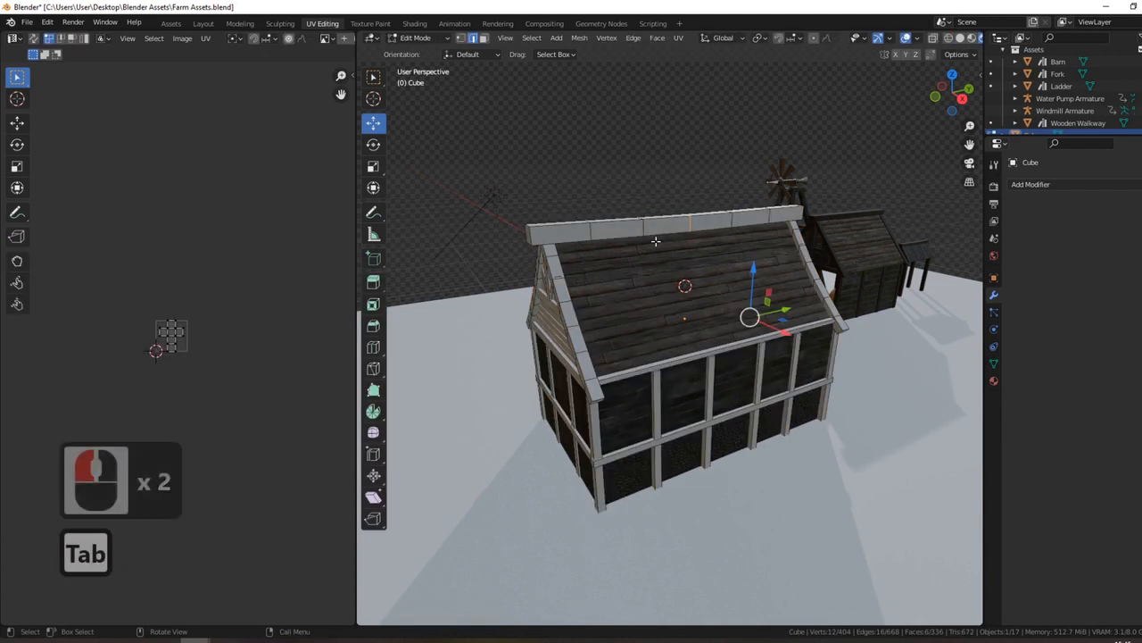
left_click(678, 221)
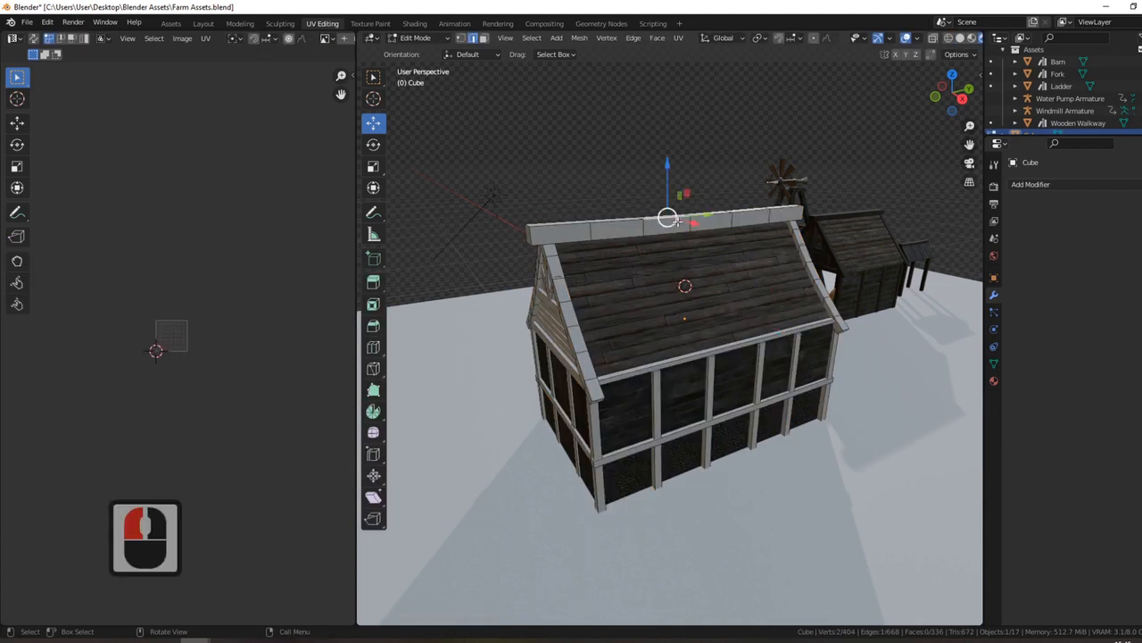
key("ctrl+l")
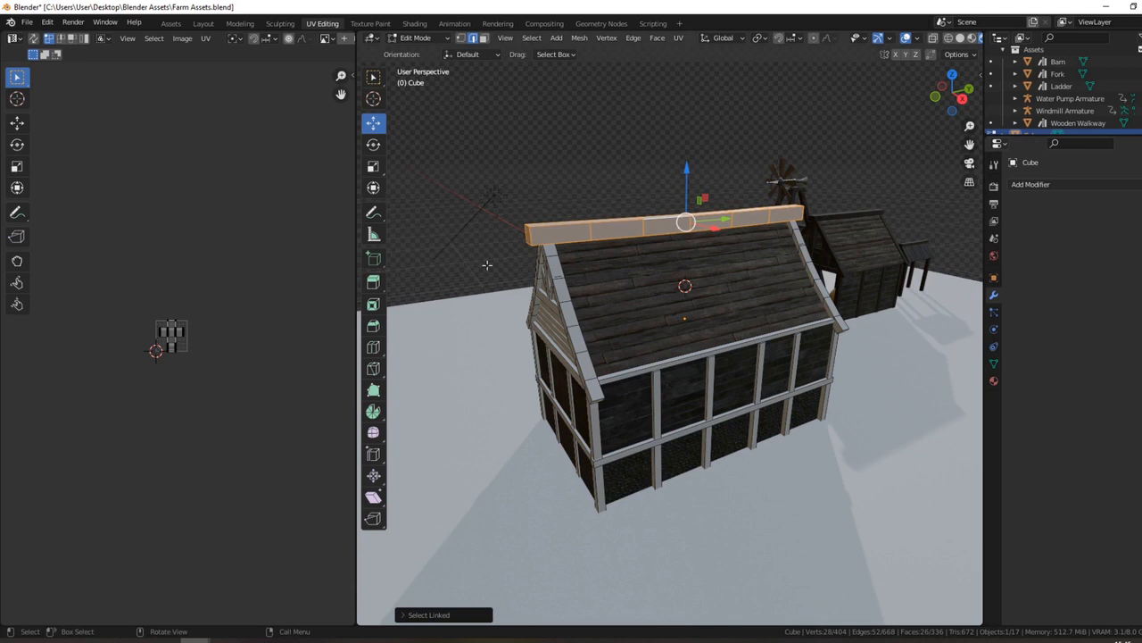
scroll(178, 339, "up", 4)
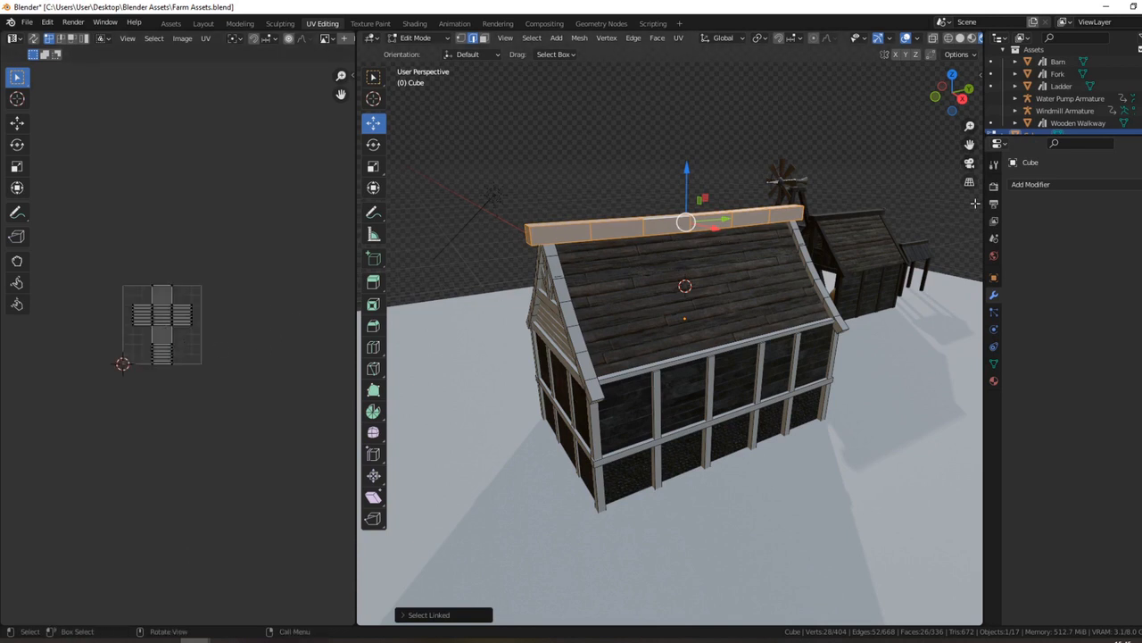
Give the framing the existing Grey material and add a second material slot holding Wood Main
left_click(993, 381)
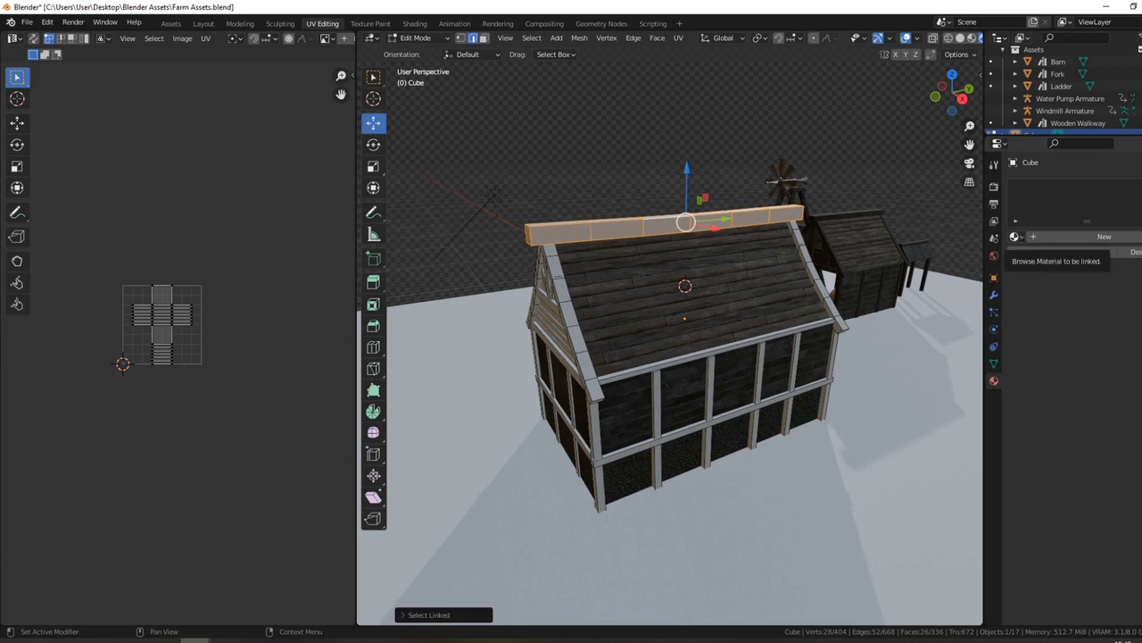
left_click(1015, 236)
left_click(928, 280)
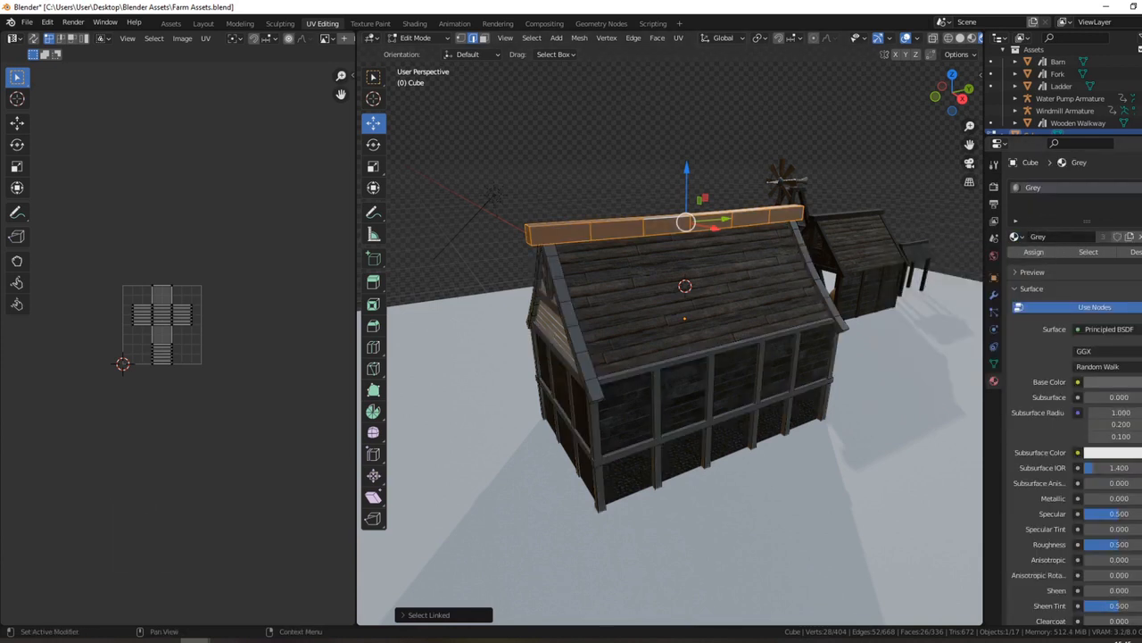
left_click(1132, 201)
left_click(1015, 261)
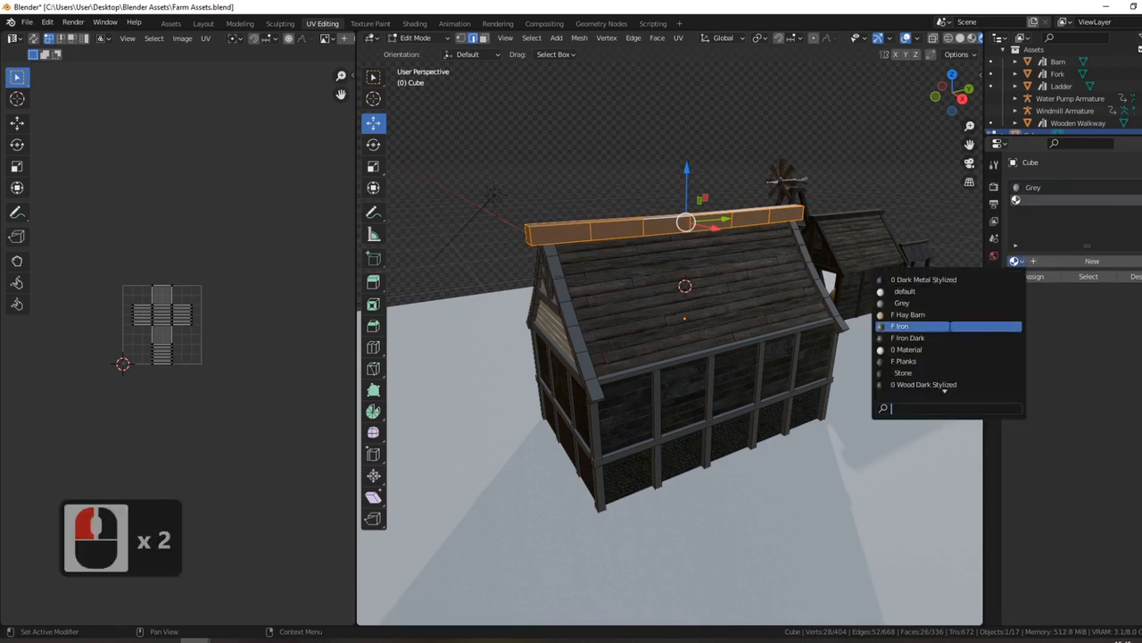
type("wo")
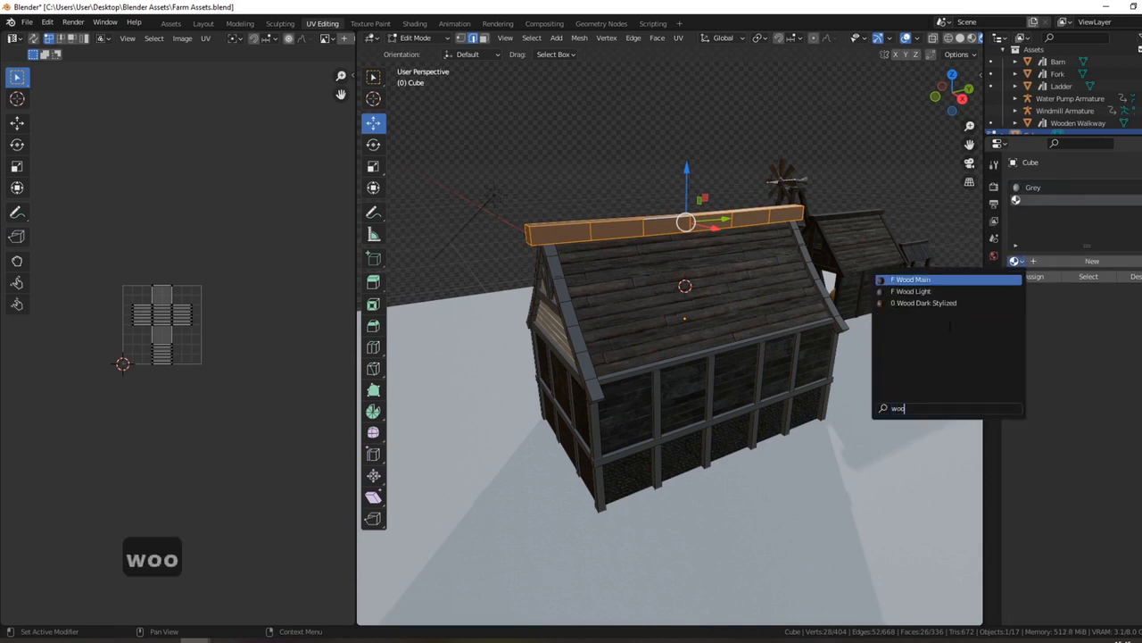
type("o")
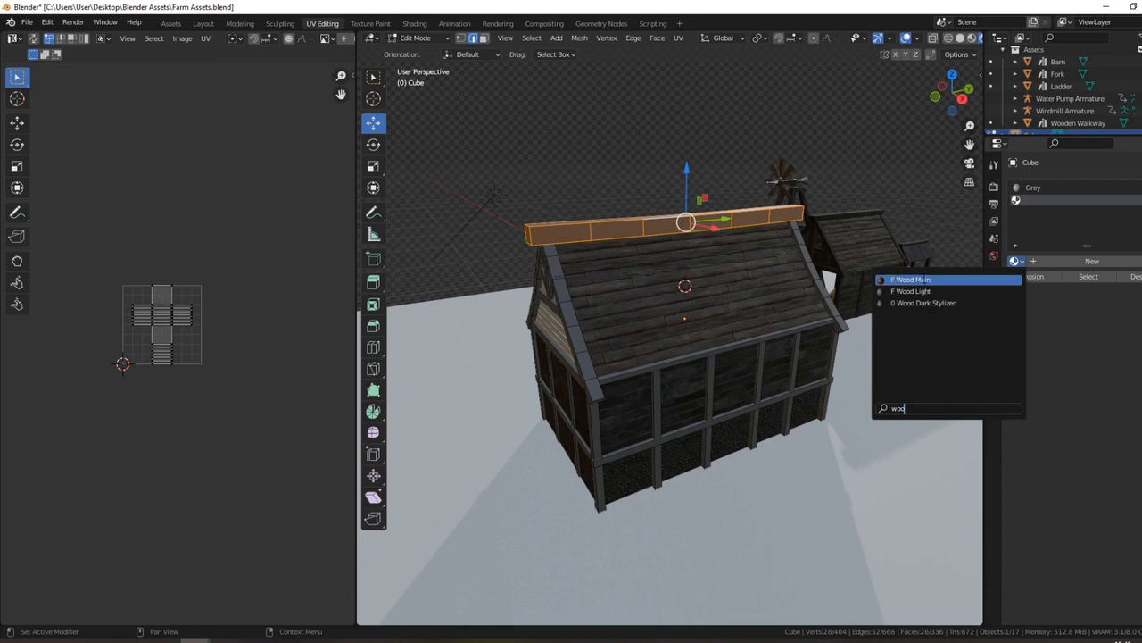
left_click(924, 279)
Unwrap the selected ridge beam with Smart UV Project
scroll(688, 255, "up", 3)
middle_click_drag(689, 255, 635, 232)
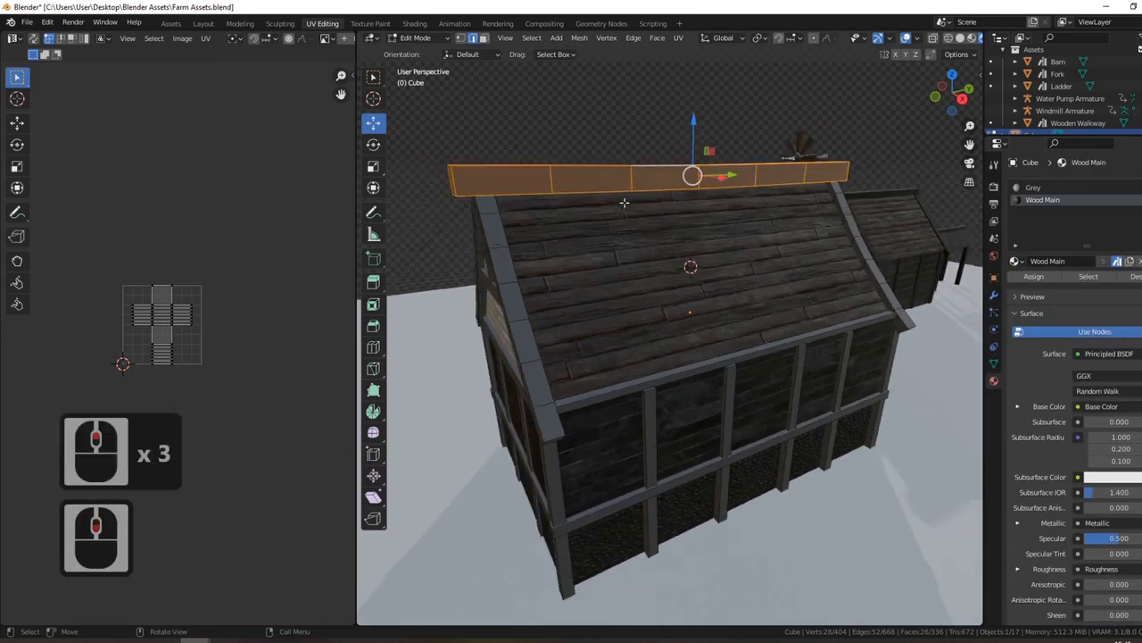
key("u")
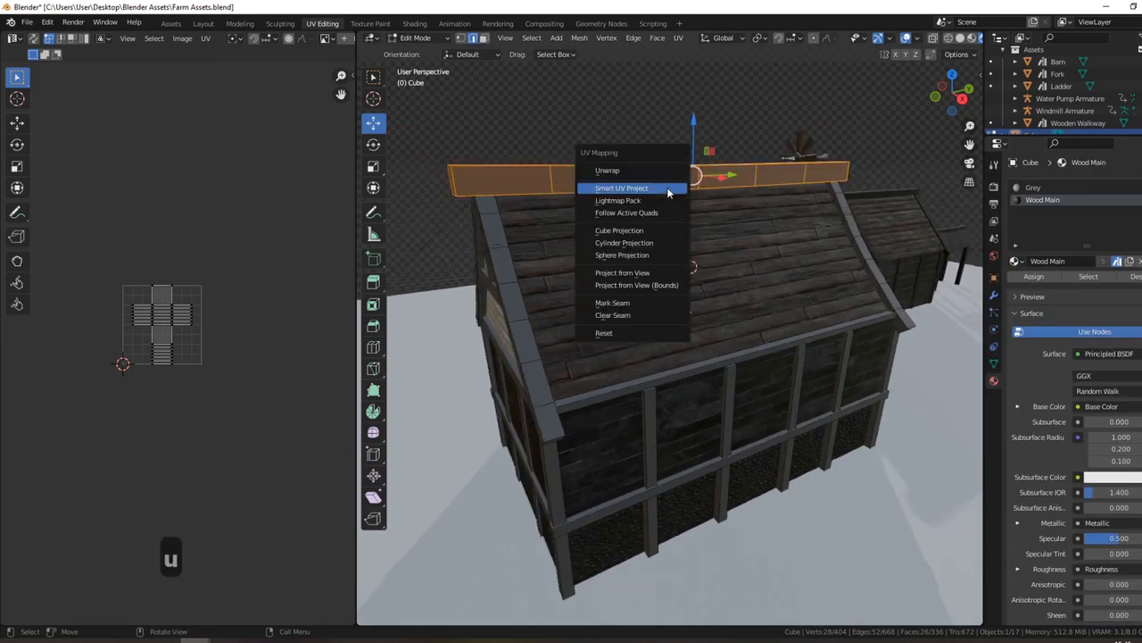
left_click(667, 189)
left_click(669, 284)
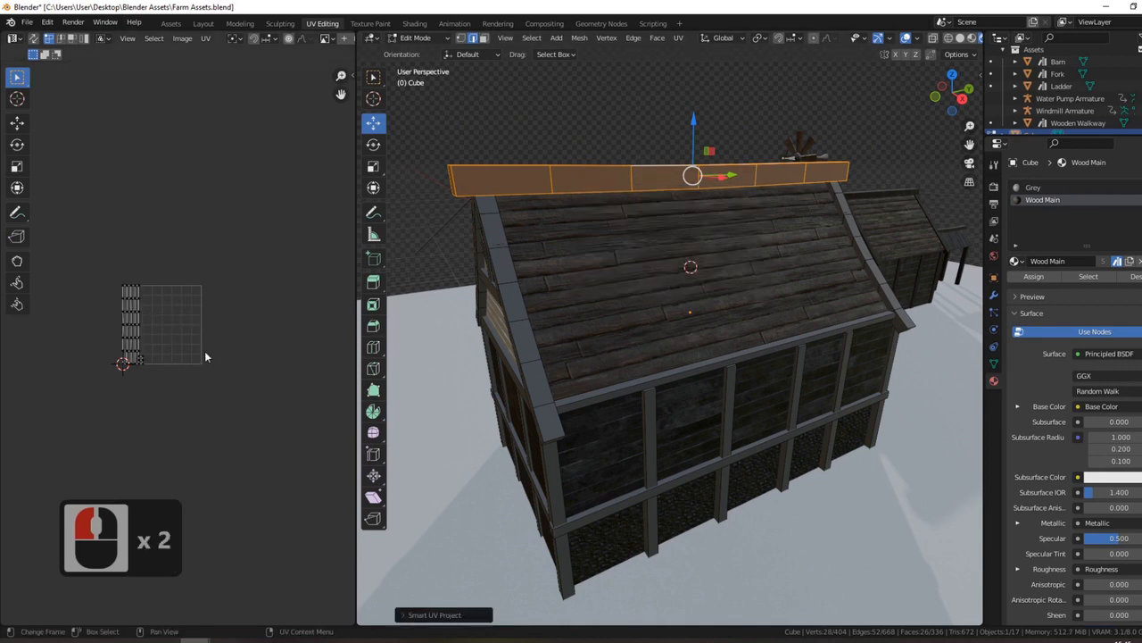
Rotate all of the ridge beam's UVs by 90 degrees and pack the islands
type("ar90")
key("Return")
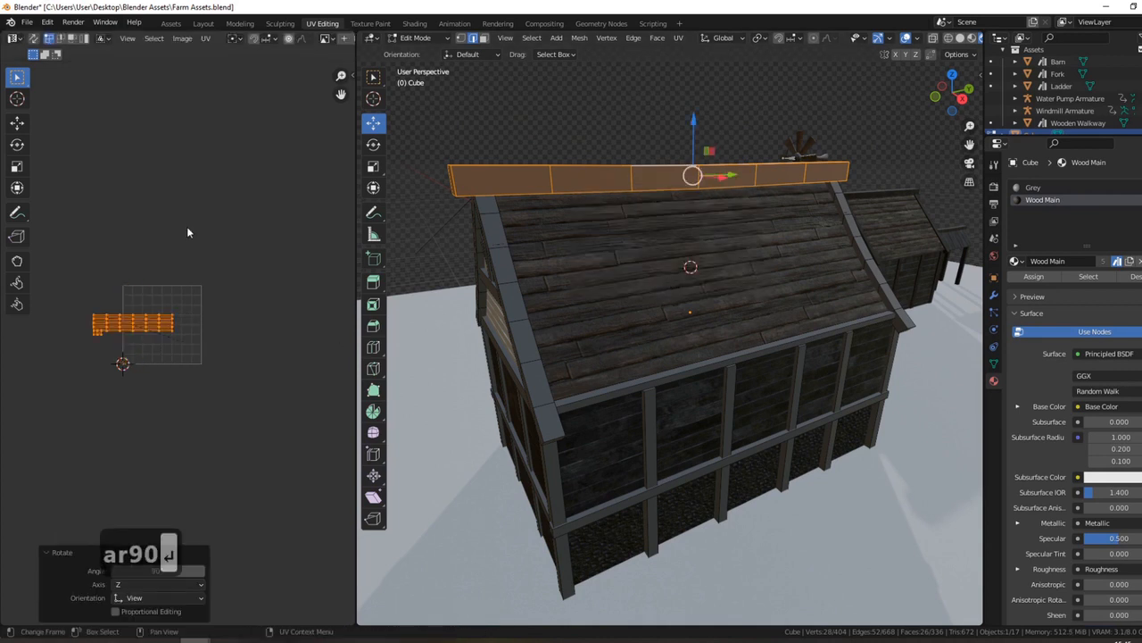
left_click(205, 38)
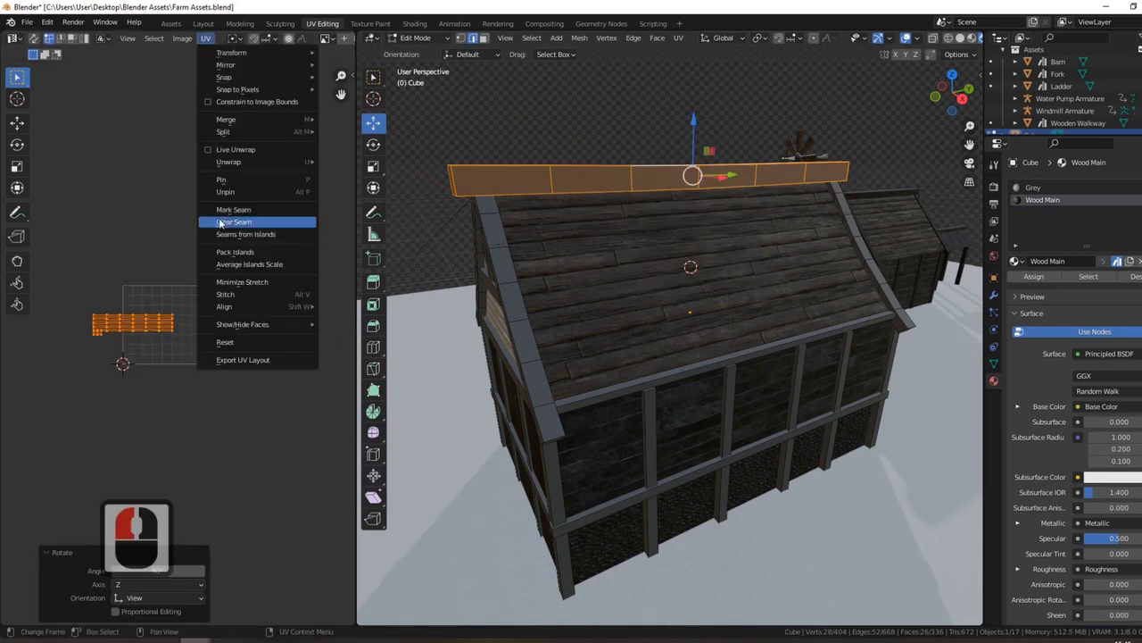
left_click(285, 256)
Assign the Wood Main material to the ridge beam's faces and check it in Object Mode
key("Tab")
mouse_move(721, 244)
middle_mouse_down()
mouse_move(684, 243)
mouse_move(716, 245)
middle_mouse_up()
key("Tab")
left_click(1038, 278)
key("Tab")
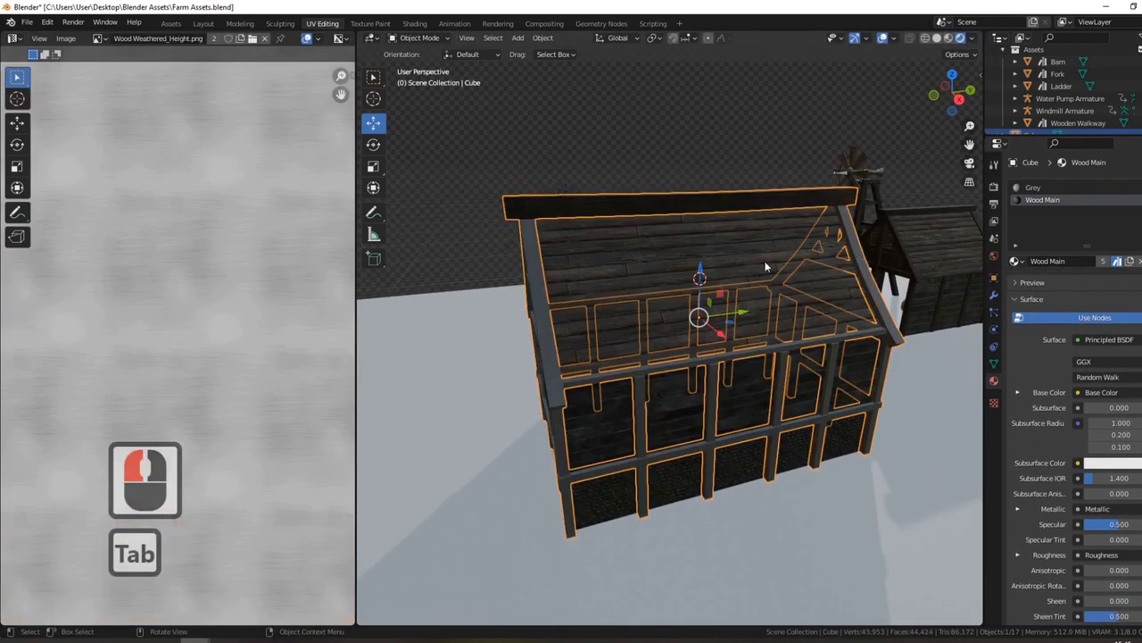
scroll(665, 242, "up", 2)
scroll(740, 234, "down", 3)
middle_click_drag(745, 238, 606, 241)
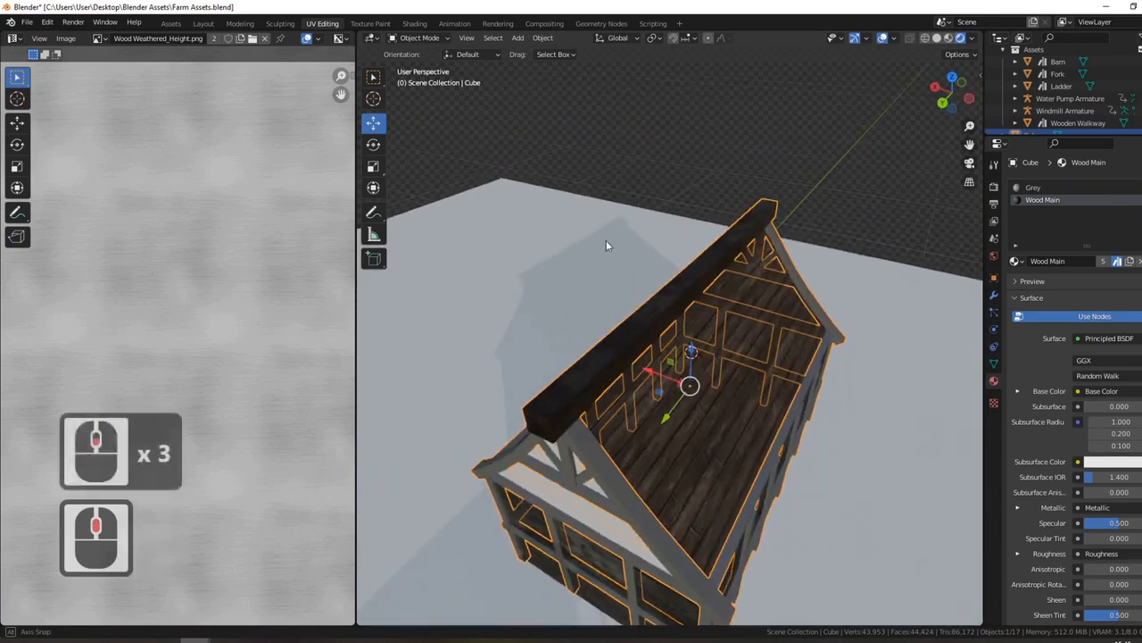
Hide the finished ridge beam geometry in Edit Mode
middle_click_drag(701, 364, 690, 282, "shift")
key("Tab")
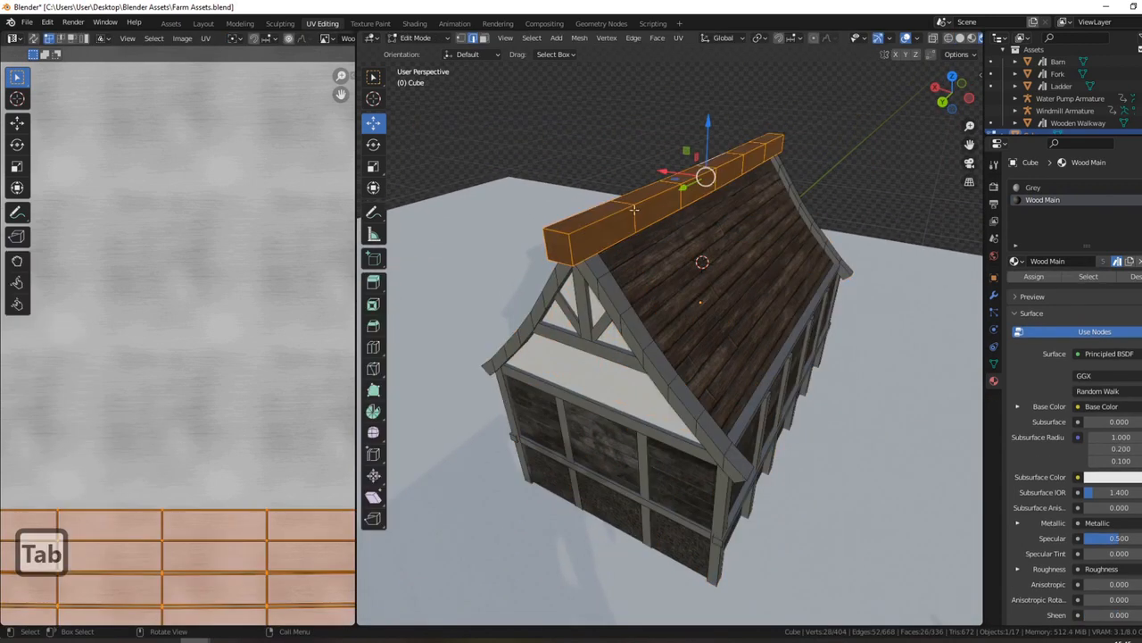
key("h")
middle_click_drag(640, 209, 625, 283)
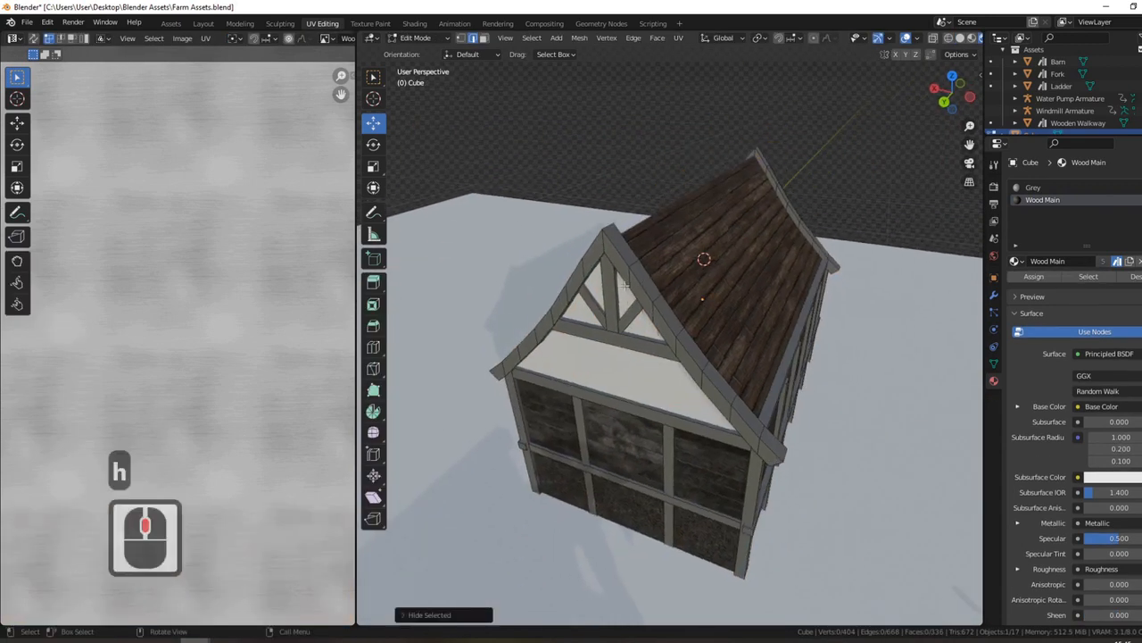
Select the front gable's sloping roof-edge beams, post, braces and crossbeam, and unwrap them with Smart UV Project
key("l")
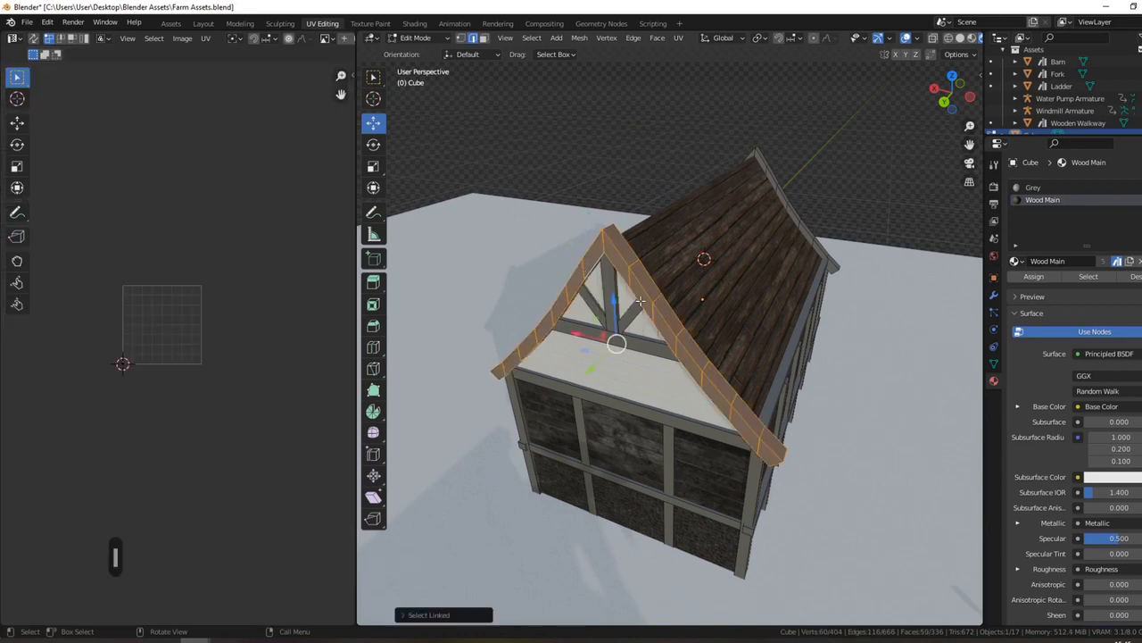
key("l")
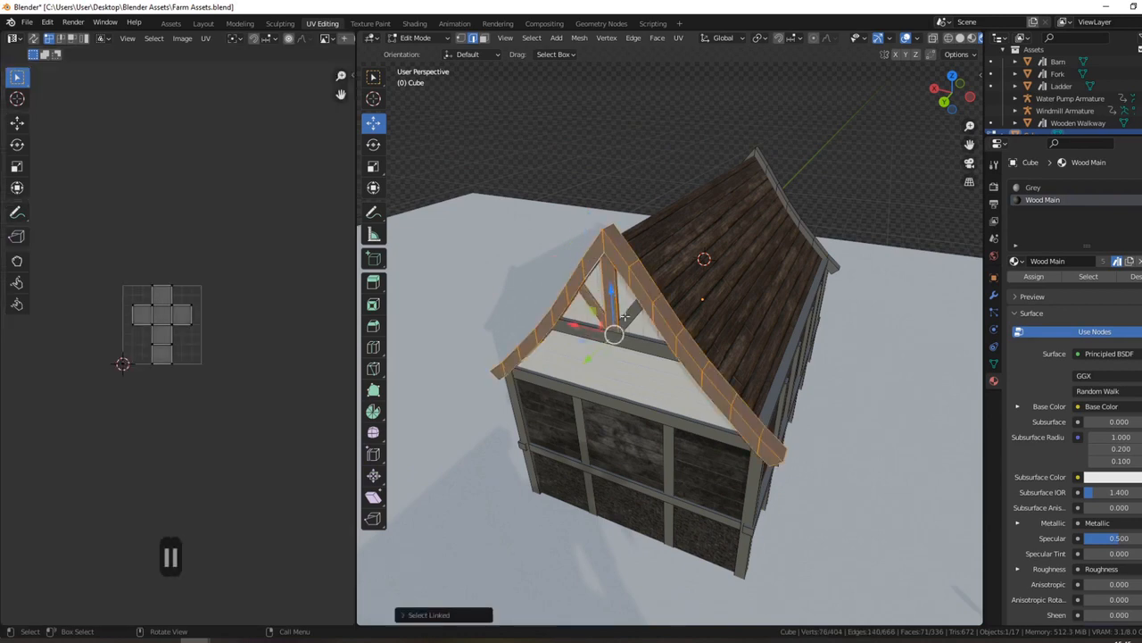
key("l")
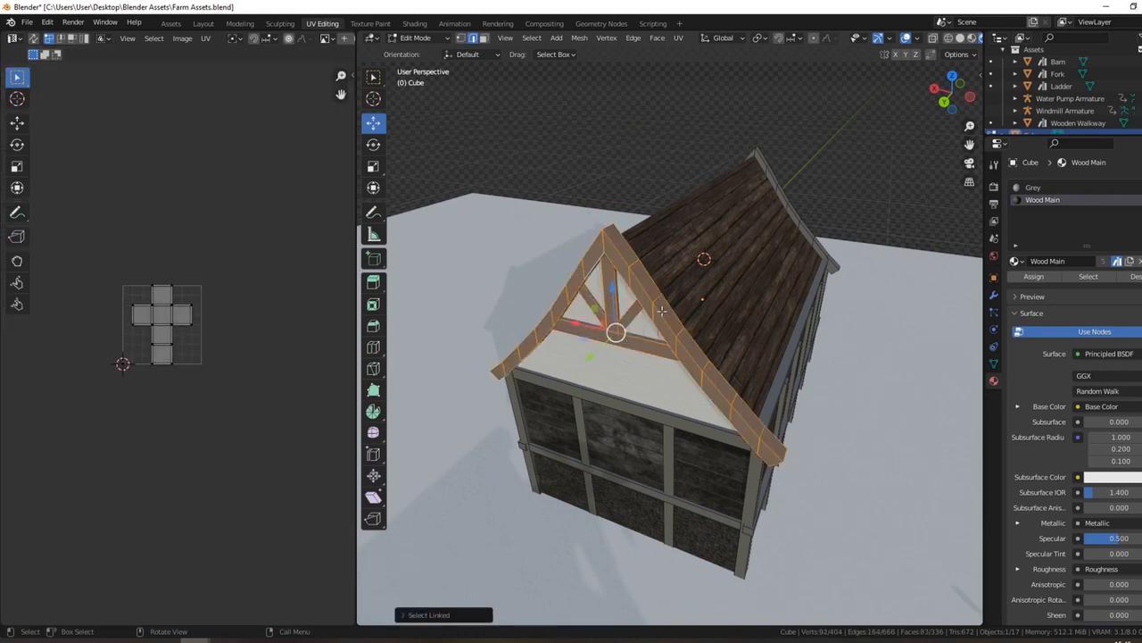
key("u")
left_click(661, 311)
left_click(643, 406)
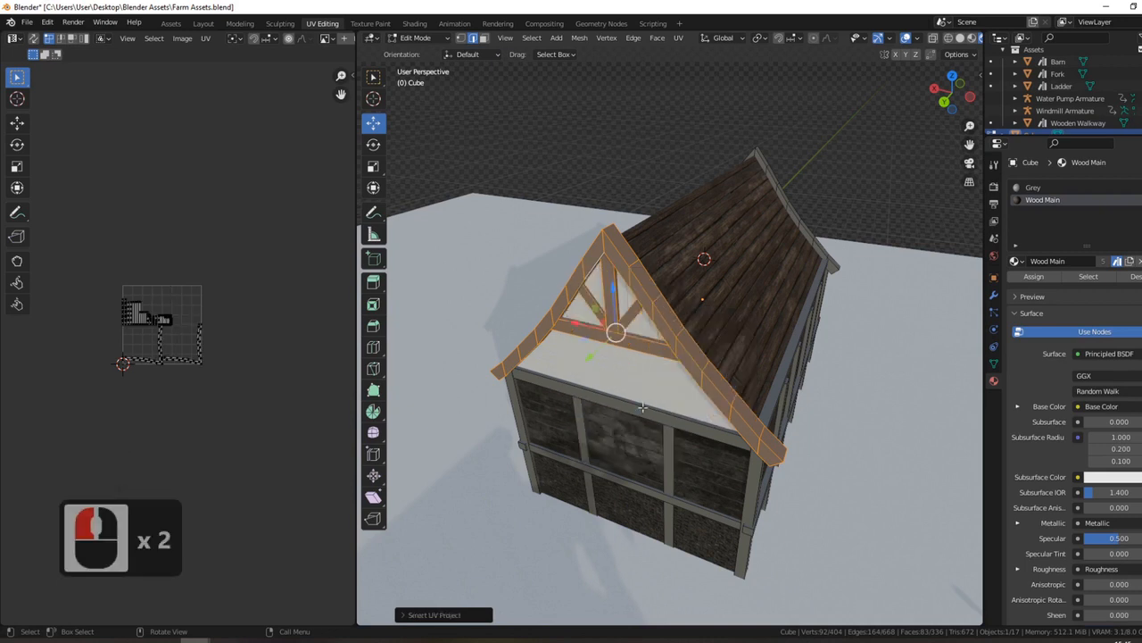
scroll(199, 363, "up", 2)
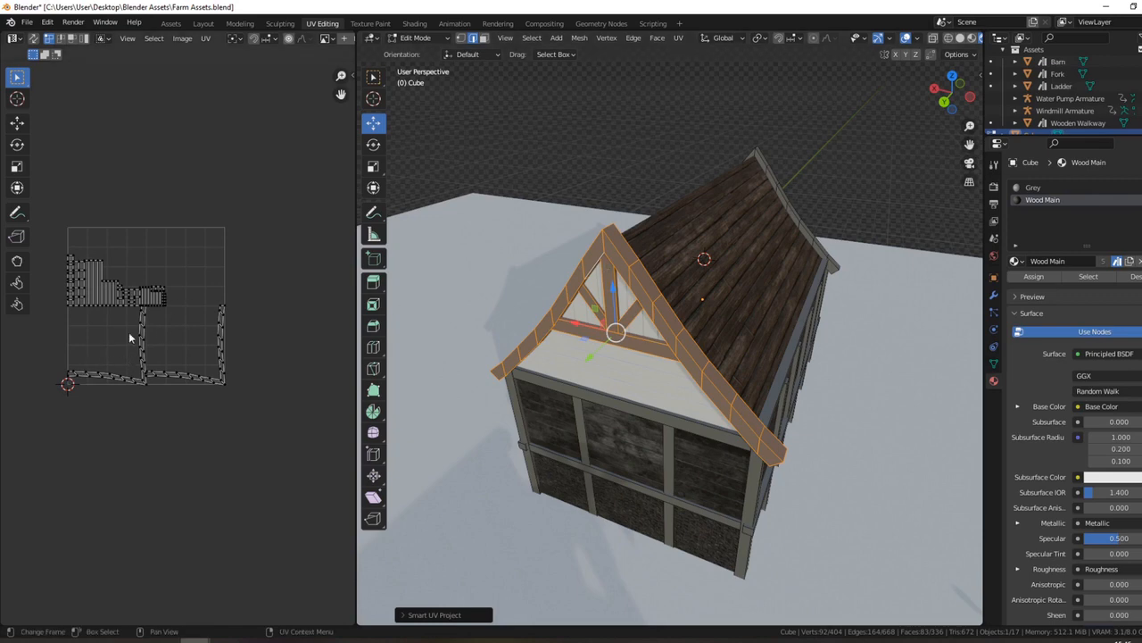
Mark a seam on the edge loop at the peak where the two sloping gable beams meet
middle_click_drag(606, 261, 635, 237)
scroll(625, 267, "up", 2)
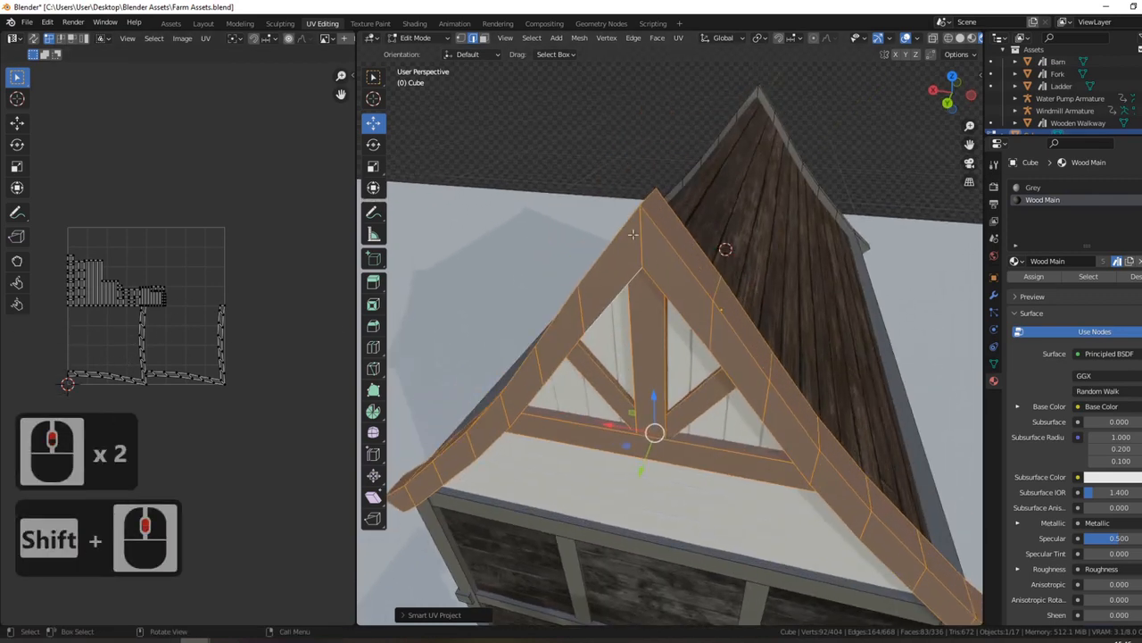
left_click(636, 237)
left_click(635, 236)
left_click(635, 236)
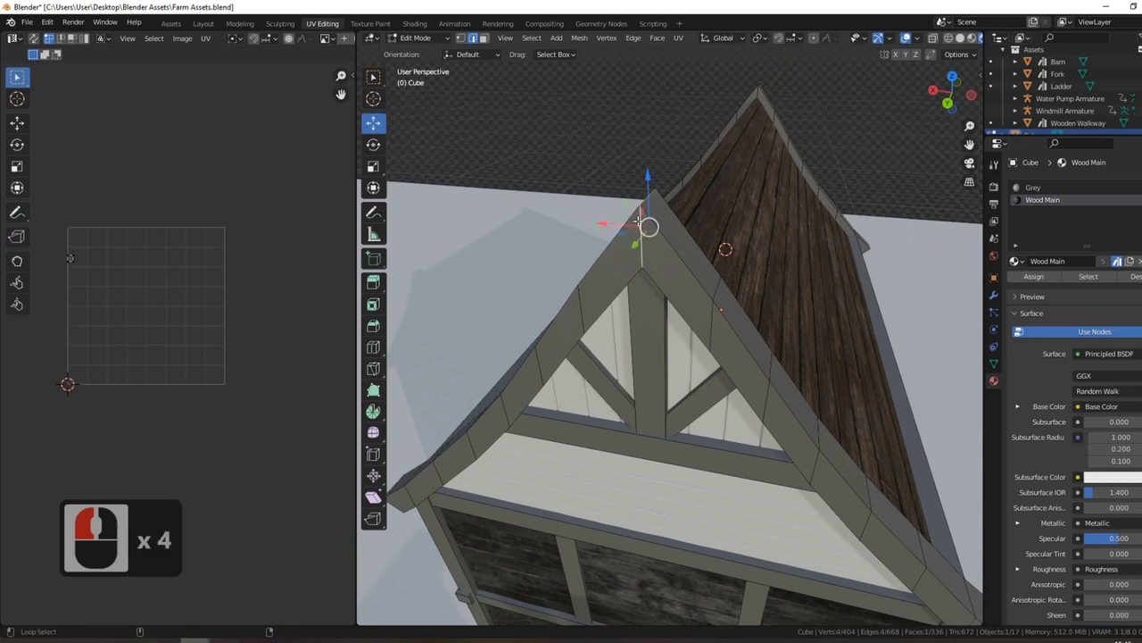
right_click(683, 231)
left_click(678, 282)
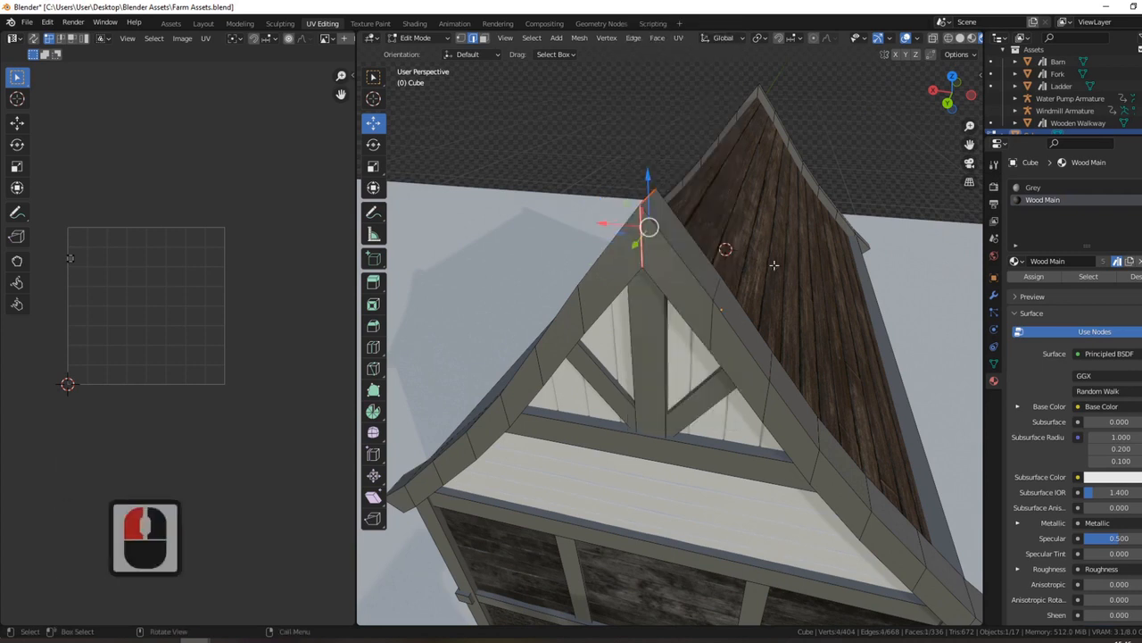
In face selection mode, select one sloping gable beam up to the peak seam and split it from the other
left_click(678, 252)
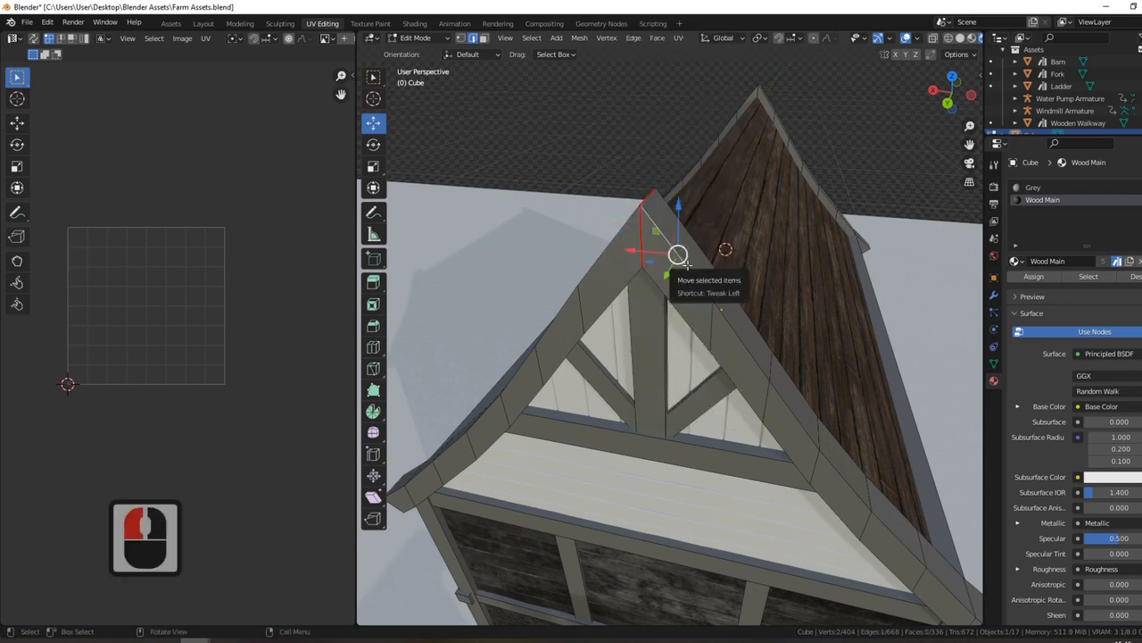
key("l")
left_click(484, 38)
left_click(689, 262)
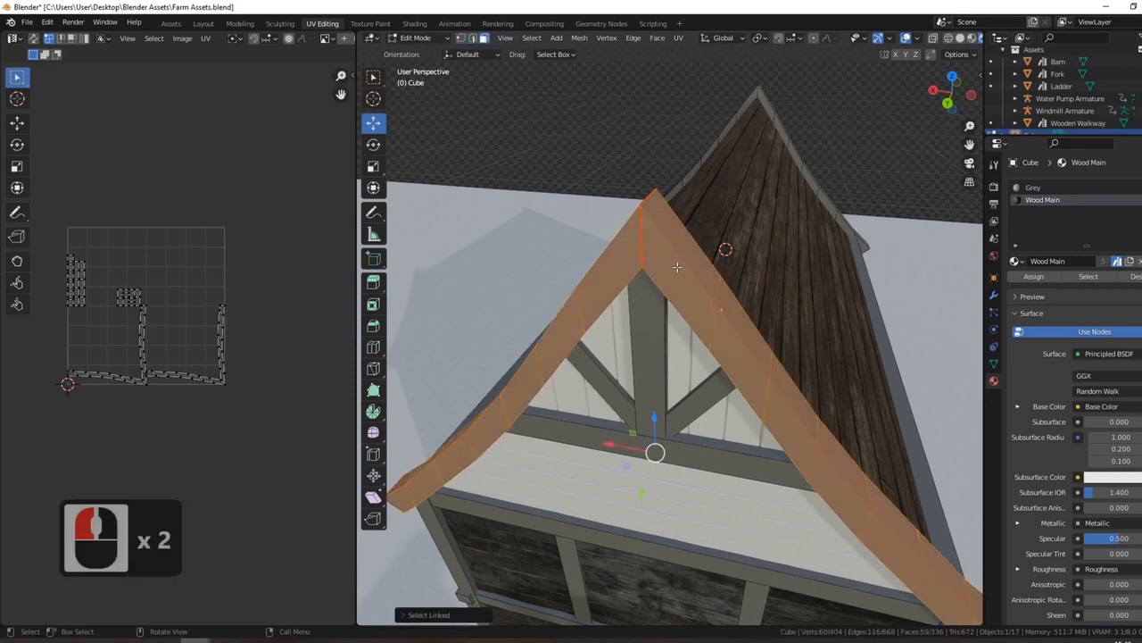
key("l")
key("y")
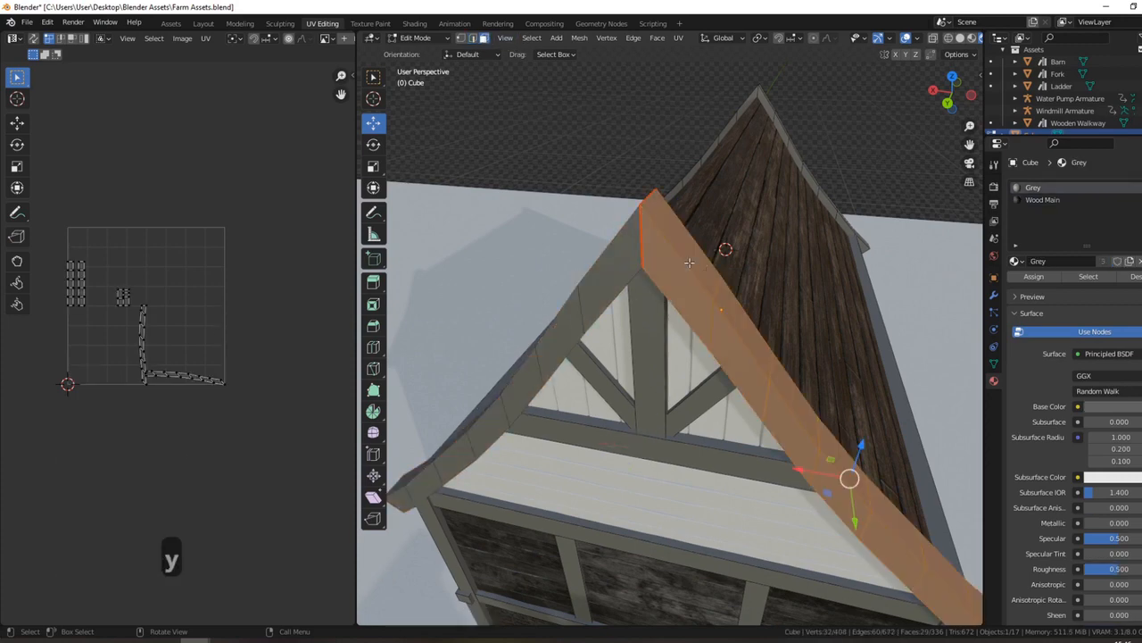
key("g")
right_click(778, 258)
scroll(699, 310, "down", 3)
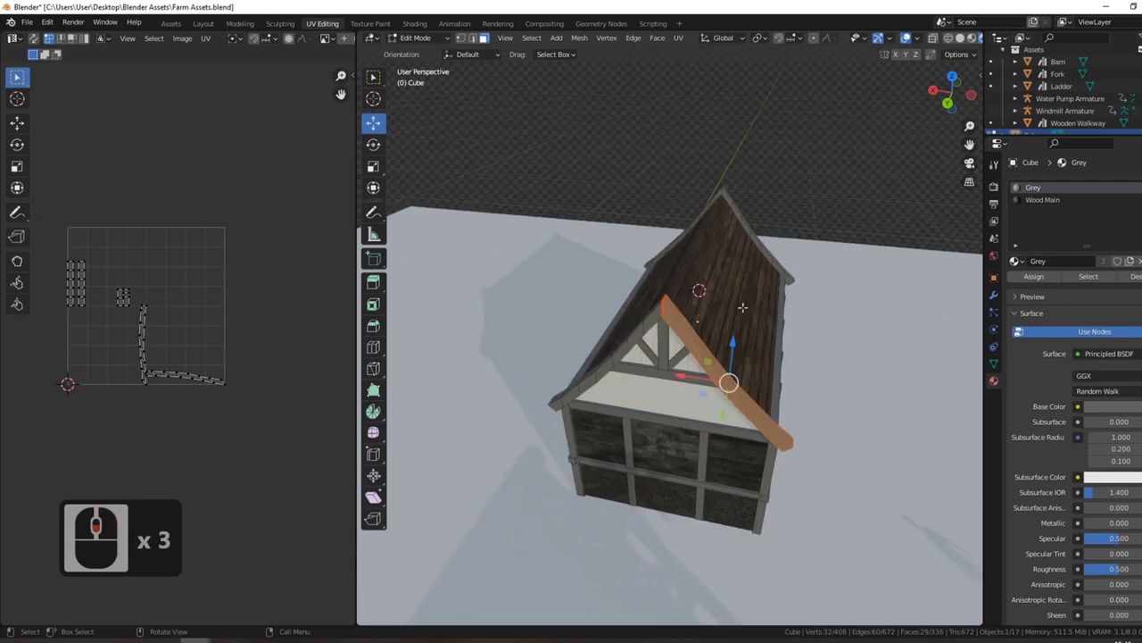
Mark a seam on the edge loop at the peak of the rear gable where its two sloping beams meet
key("a")
middle_click_drag(745, 324, 723, 308)
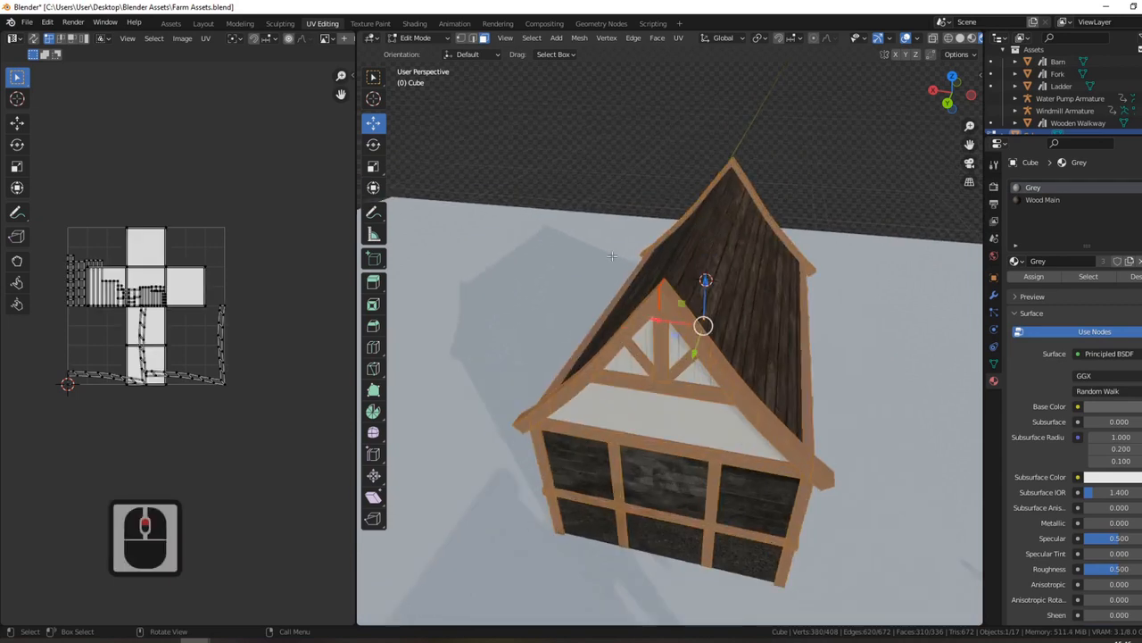
left_click(474, 38)
middle_click_drag(829, 211, 637, 271)
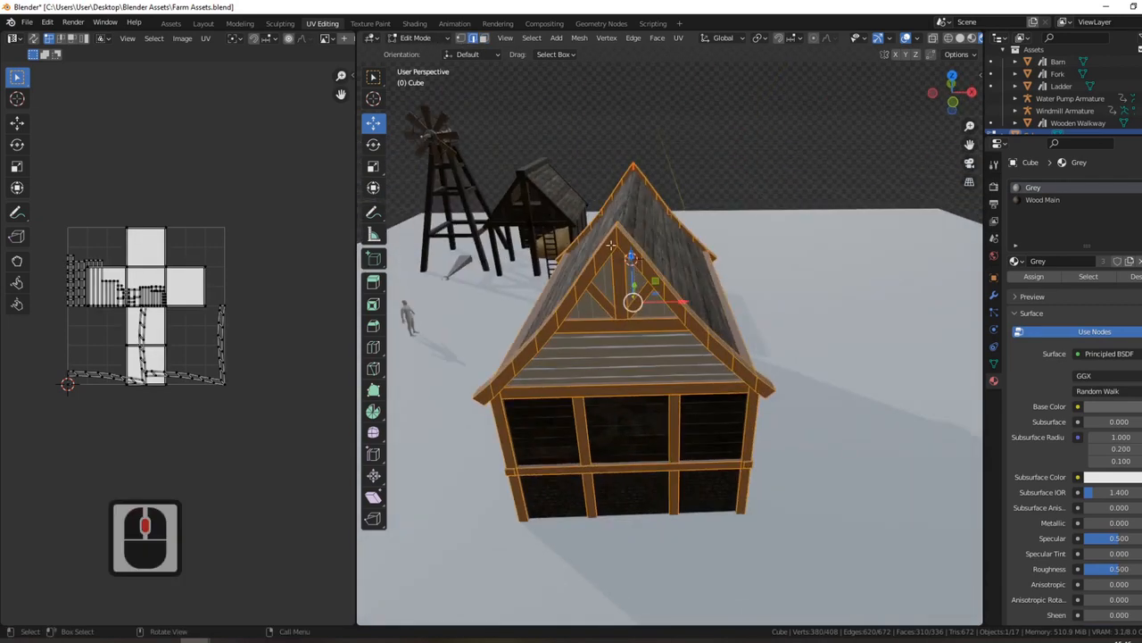
scroll(590, 199, "up", 1)
left_click(590, 199)
left_click(594, 199)
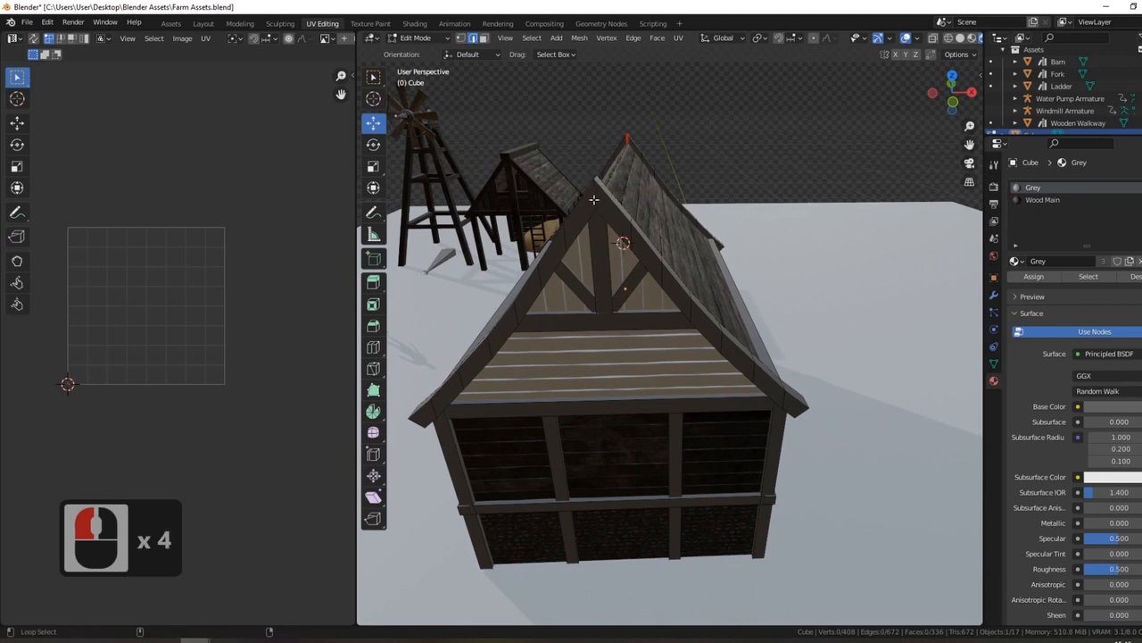
right_click(676, 219)
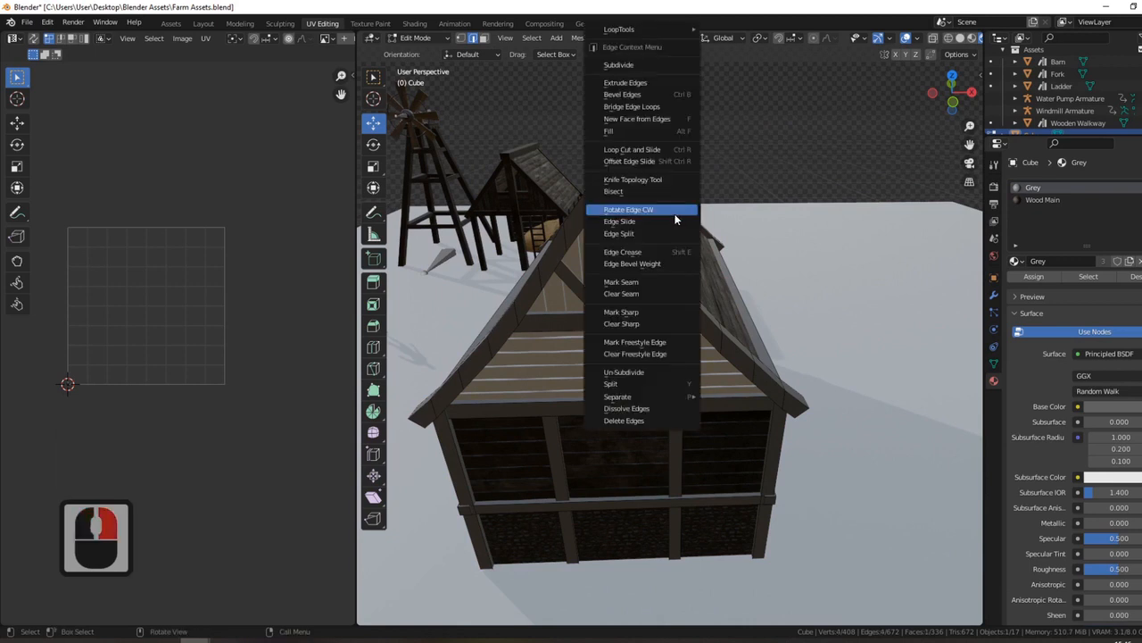
left_click(632, 282)
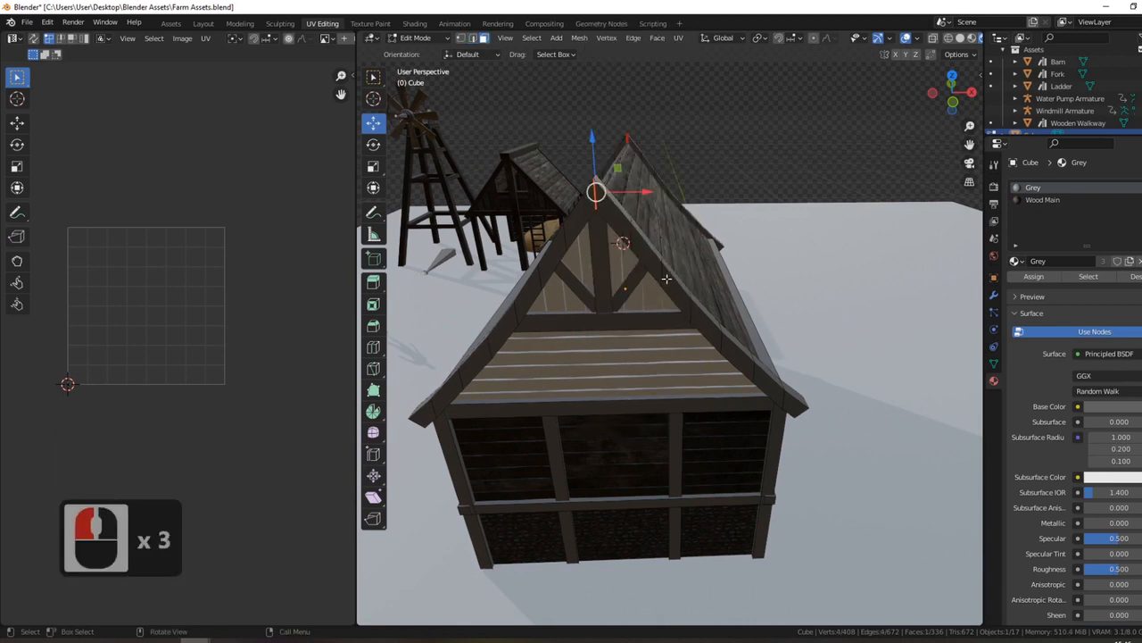
In face selection mode, select one sloping beam of the rear gable up to the peak seam and split it from the other
key("ctrl+l")
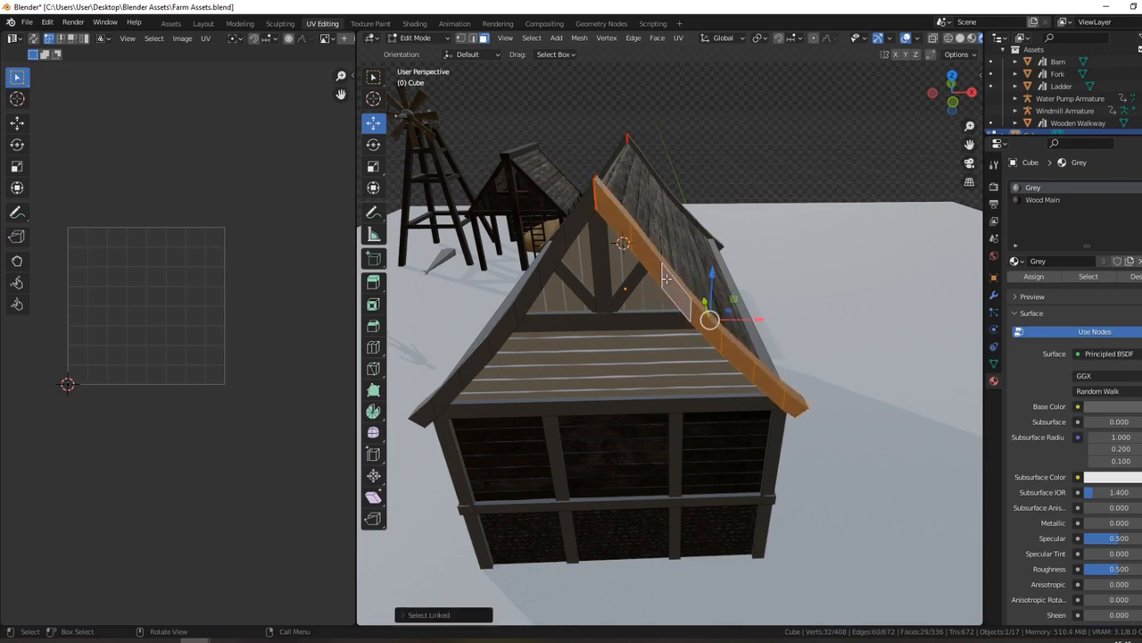
key("y")
key("g")
right_click(778, 224)
middle_click_drag(785, 214, 591, 118)
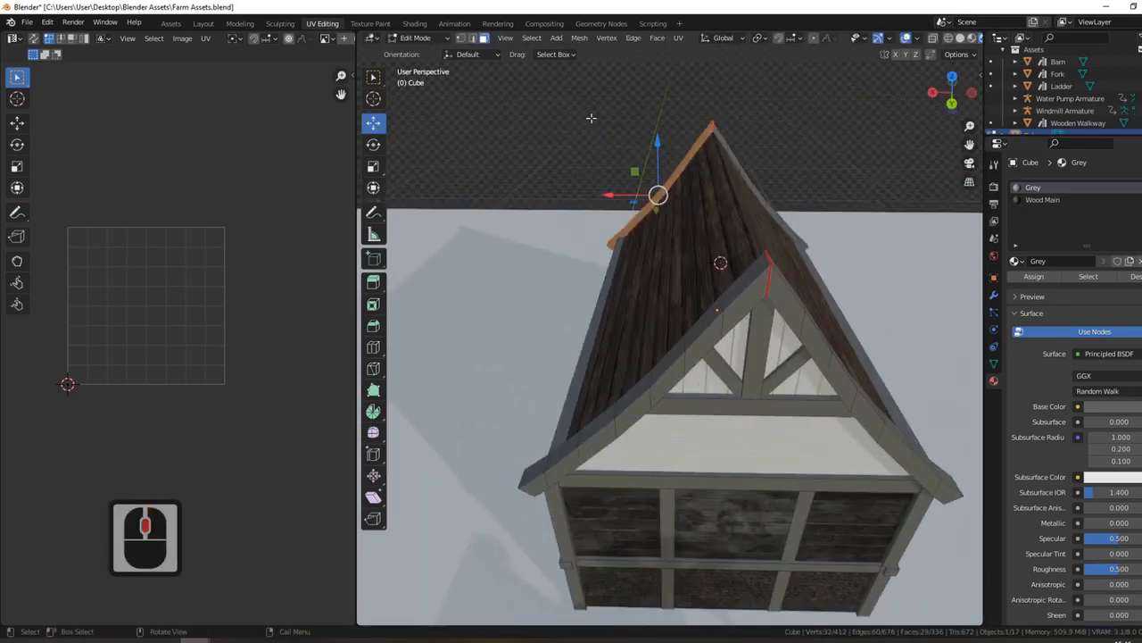
In edge selection mode, select the front gable's two sloping beams, post, braces and crossbeam, and unwrap them again with Smart UV Project
left_click(472, 37)
left_click(732, 306)
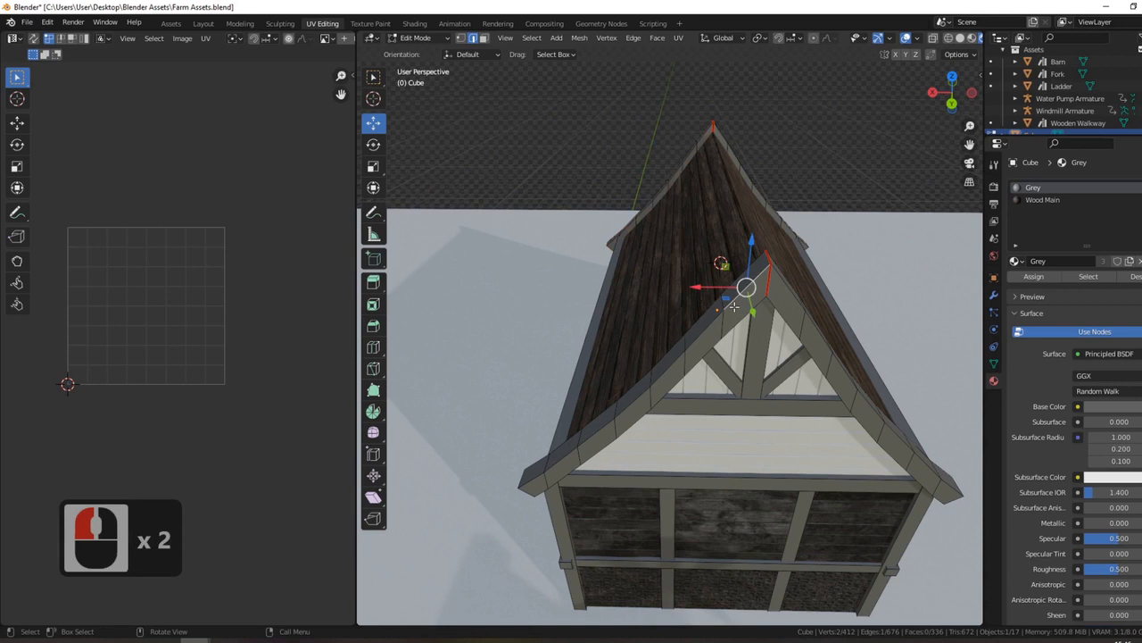
key("l")
key("l")
key("l")
key("l")
key("l")
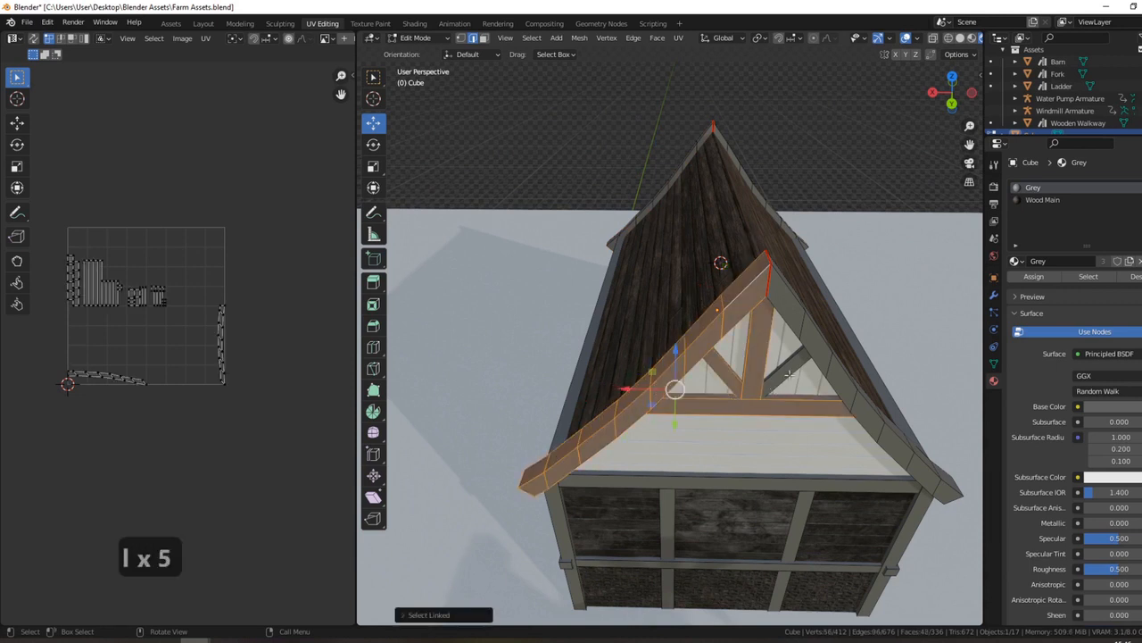
key("l")
key("u")
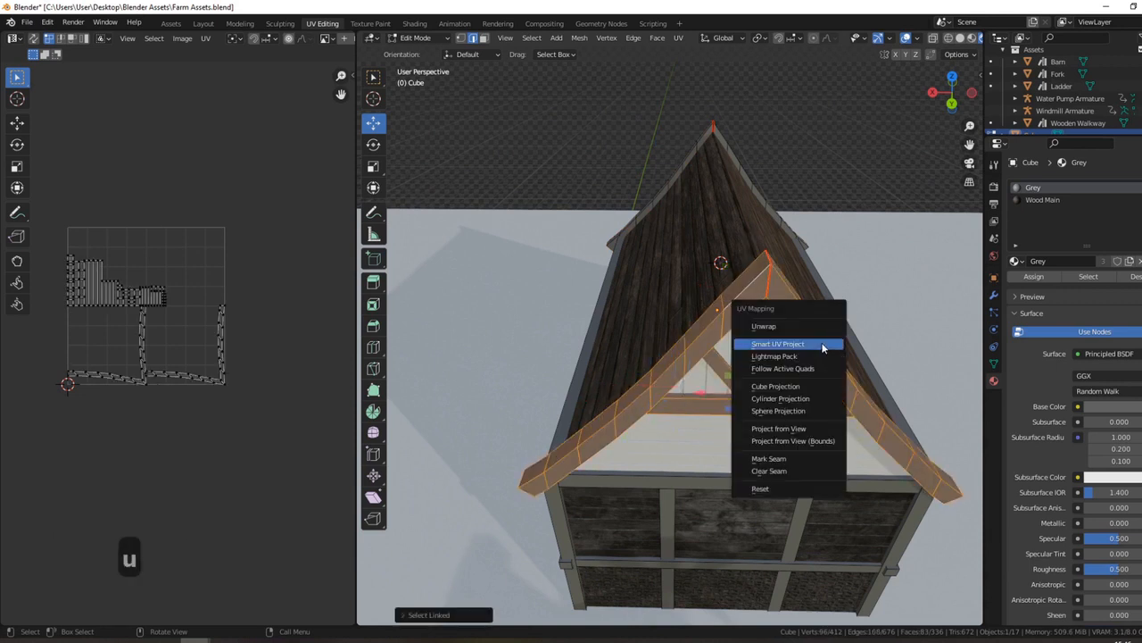
left_click(822, 347)
left_click(810, 443)
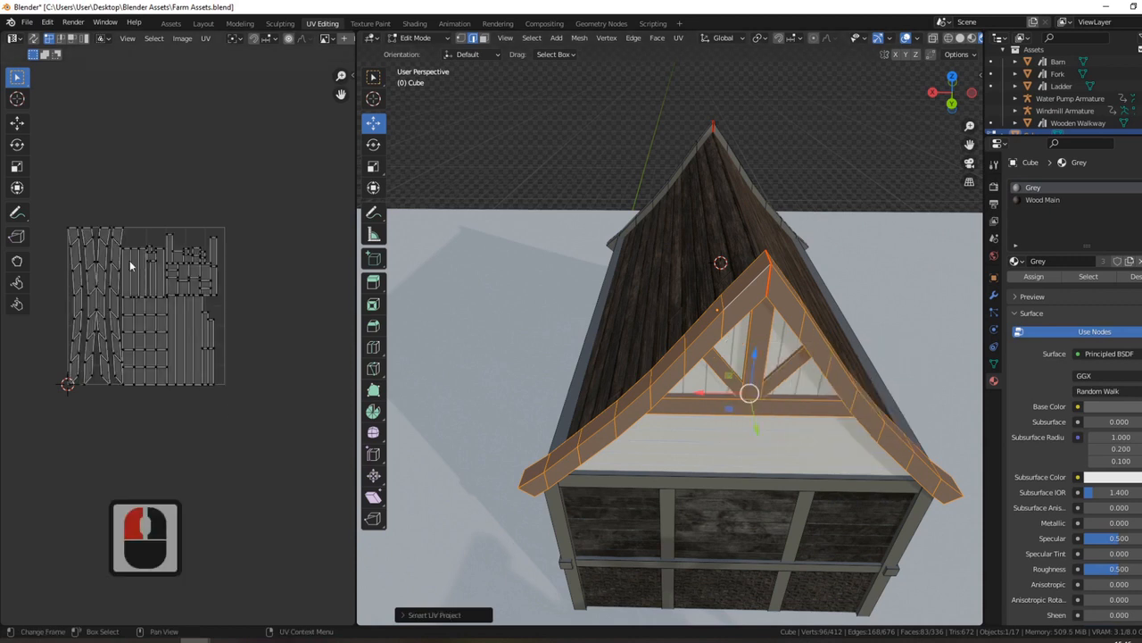
Rotate all the front gable timbers' UV islands by 90° and pack the islands
type("ar90")
key("Return")
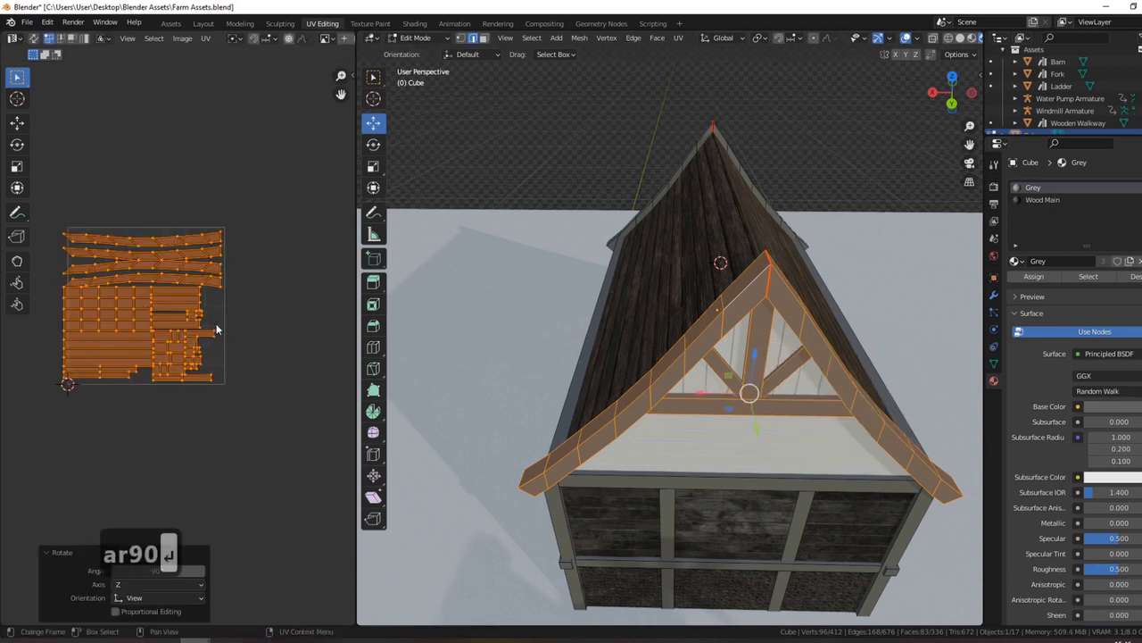
left_click(205, 38)
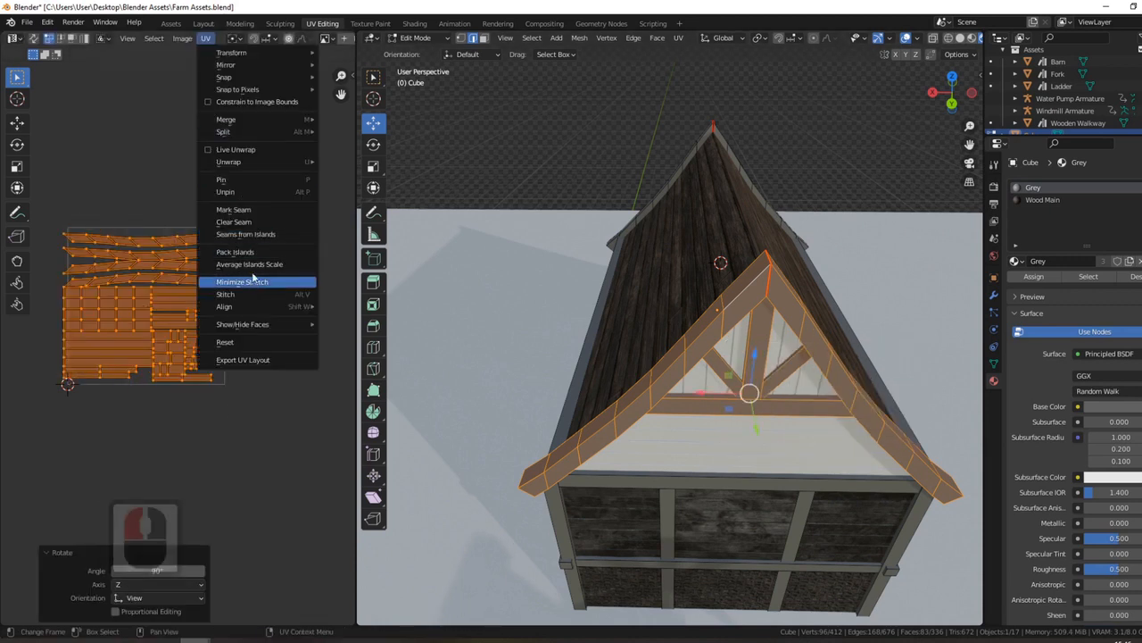
left_click(256, 254)
Assign the Wood Main material to the front gable timbers and hide them in Edit Mode
left_click(1043, 199)
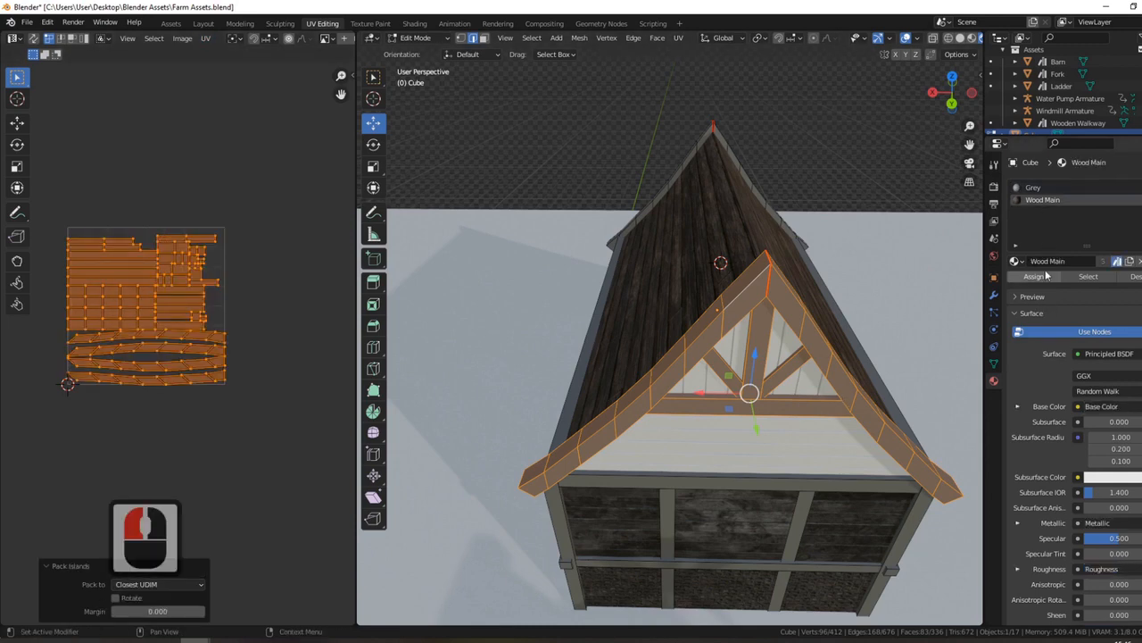
left_click(1039, 278)
key("Tab")
middle_click_drag(751, 339, 775, 213)
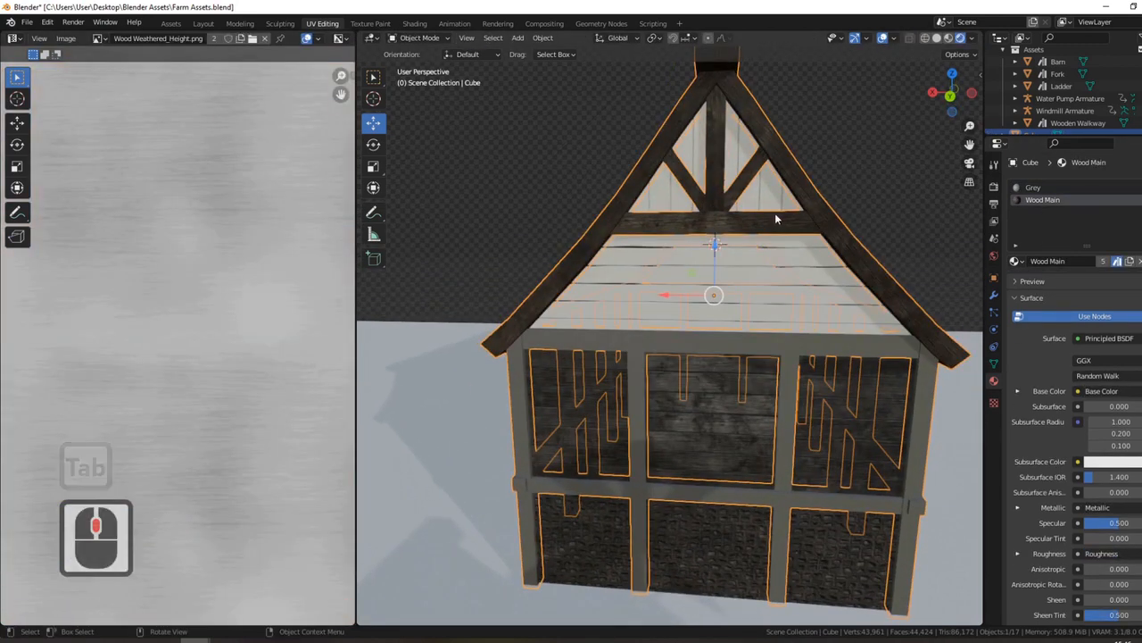
middle_click_drag(652, 274, 842, 237)
key("Tab")
key("h")
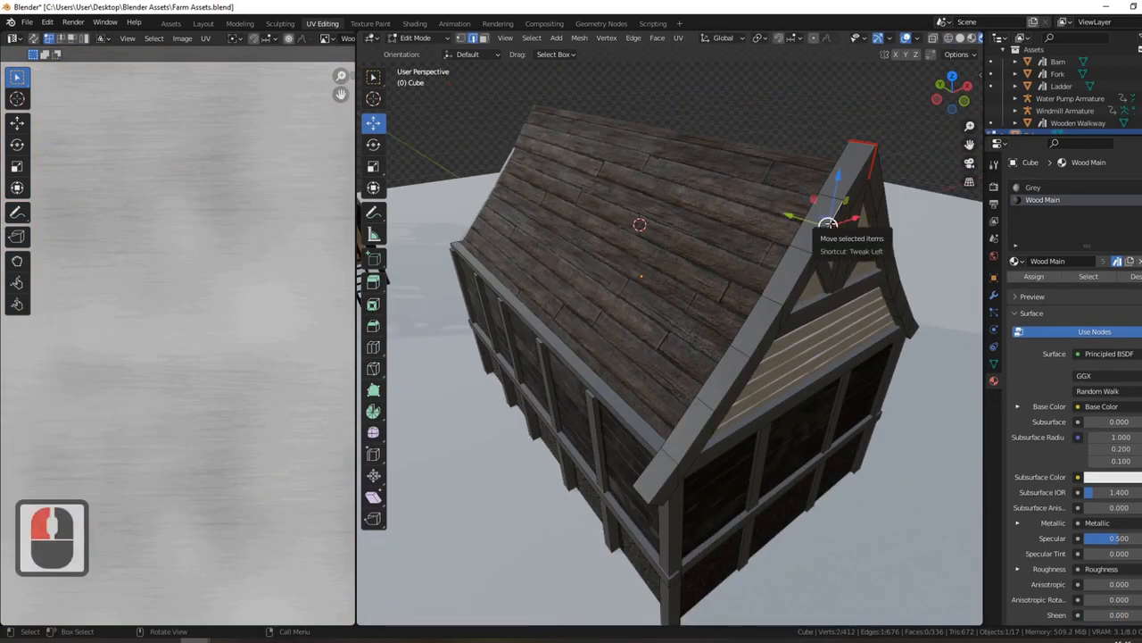
Select the rear gable's sloping beams, post, braces and crossbeam, and unwrap them with Smart UV Project
key("l")
key("l")
key("l")
key("l")
key("l")
key("l")
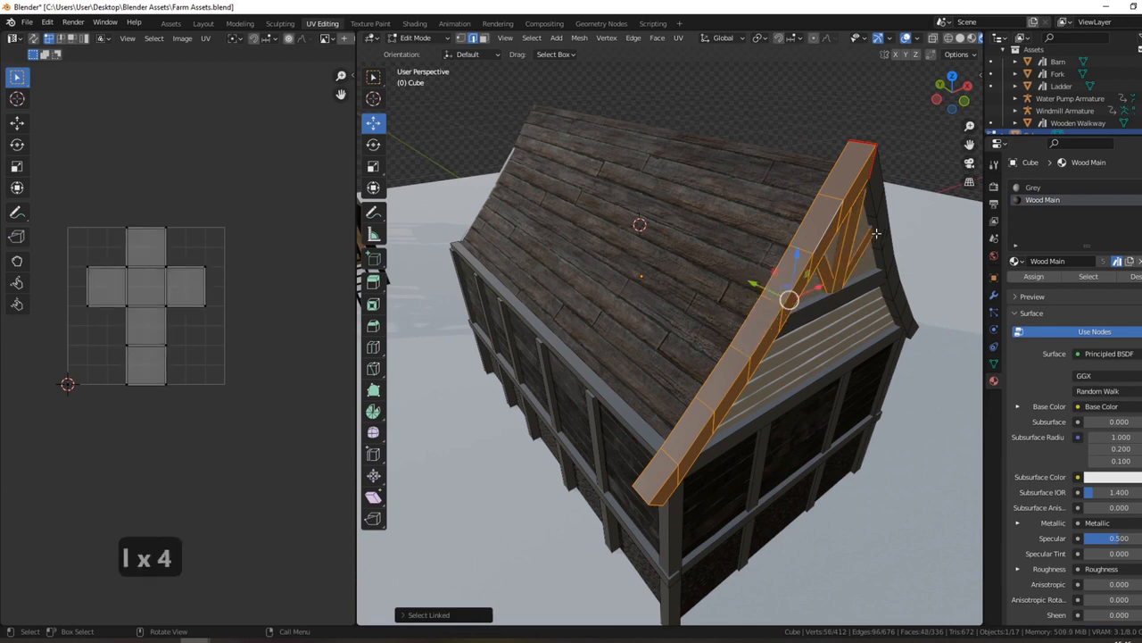
middle_click_drag(879, 270, 800, 249)
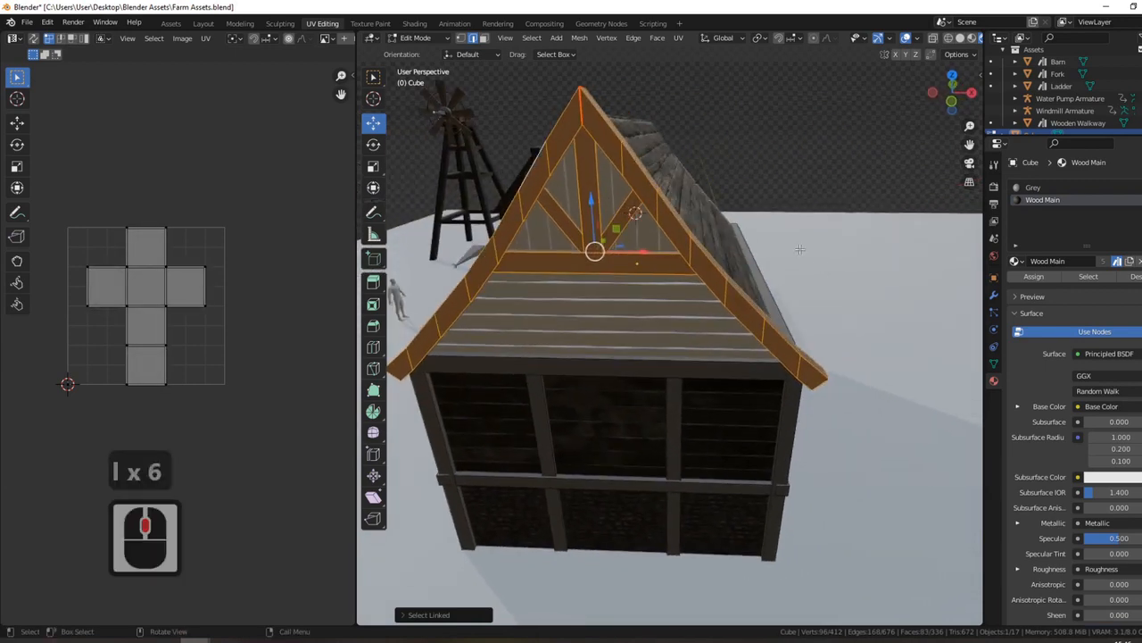
key("u")
left_click(665, 223)
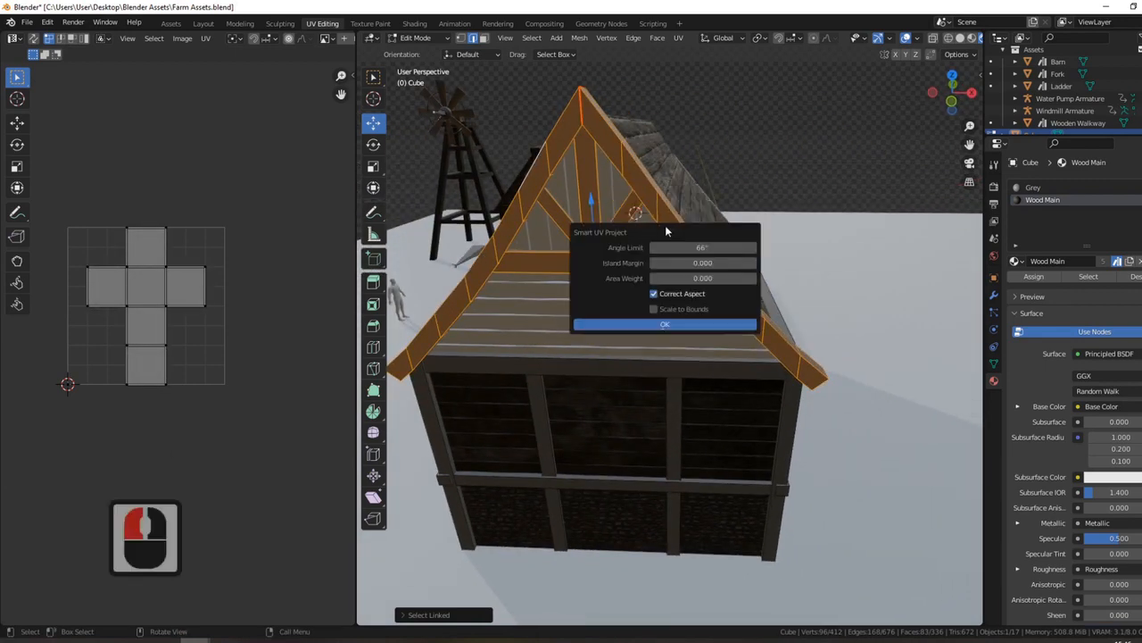
left_click(669, 326)
Rotate all the rear gable timbers' UV islands by 90° and pack the islands
type("ar")
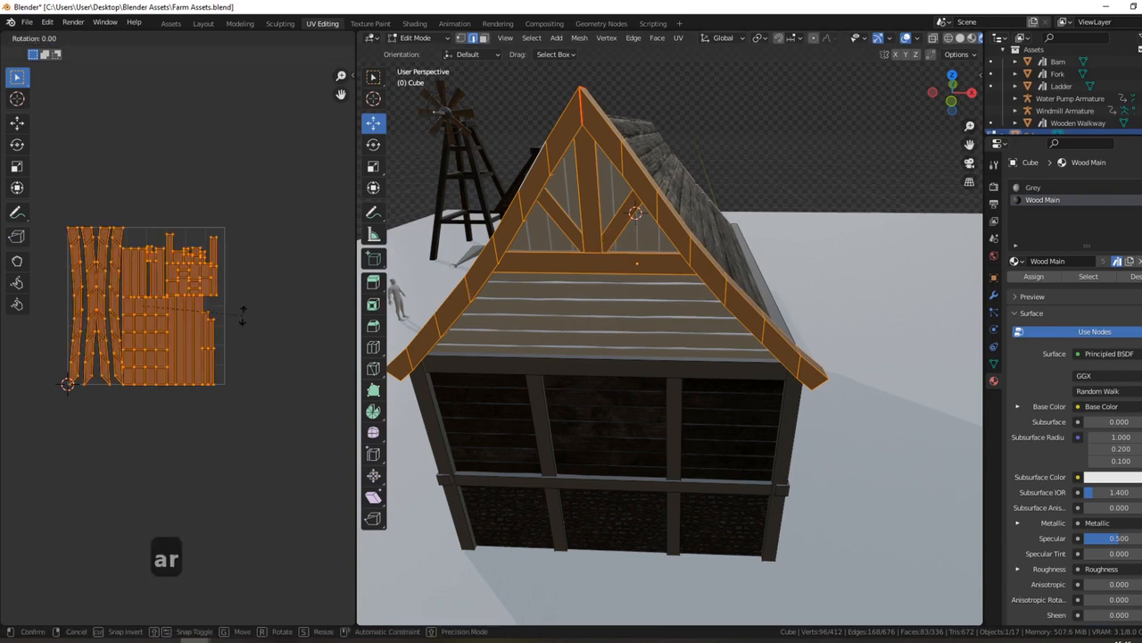
type("90")
key("Return")
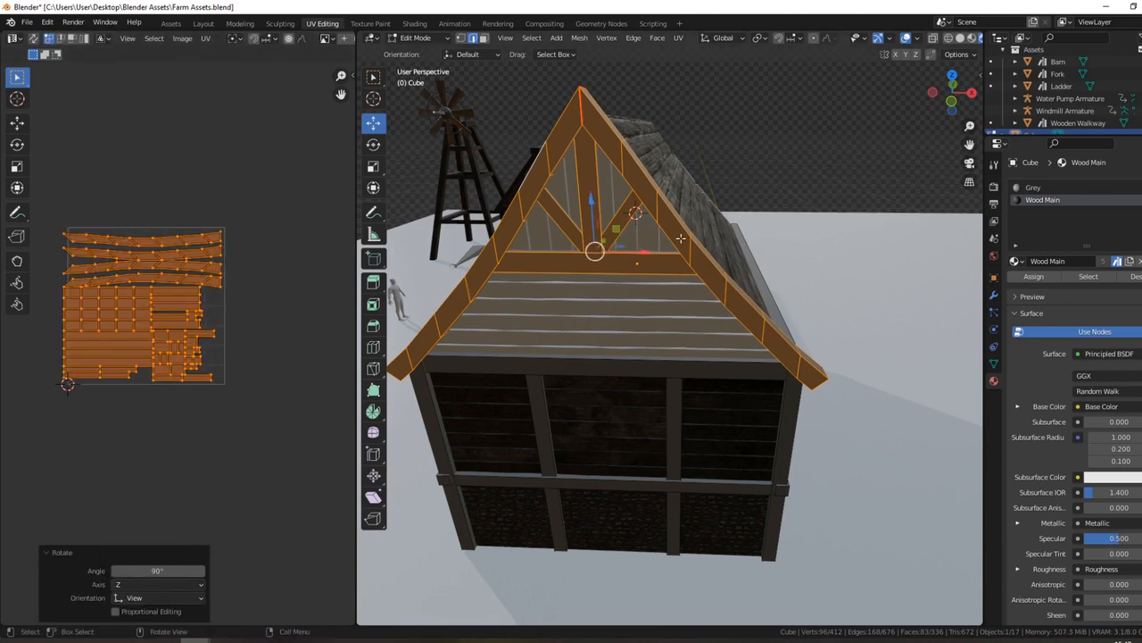
left_click(205, 39)
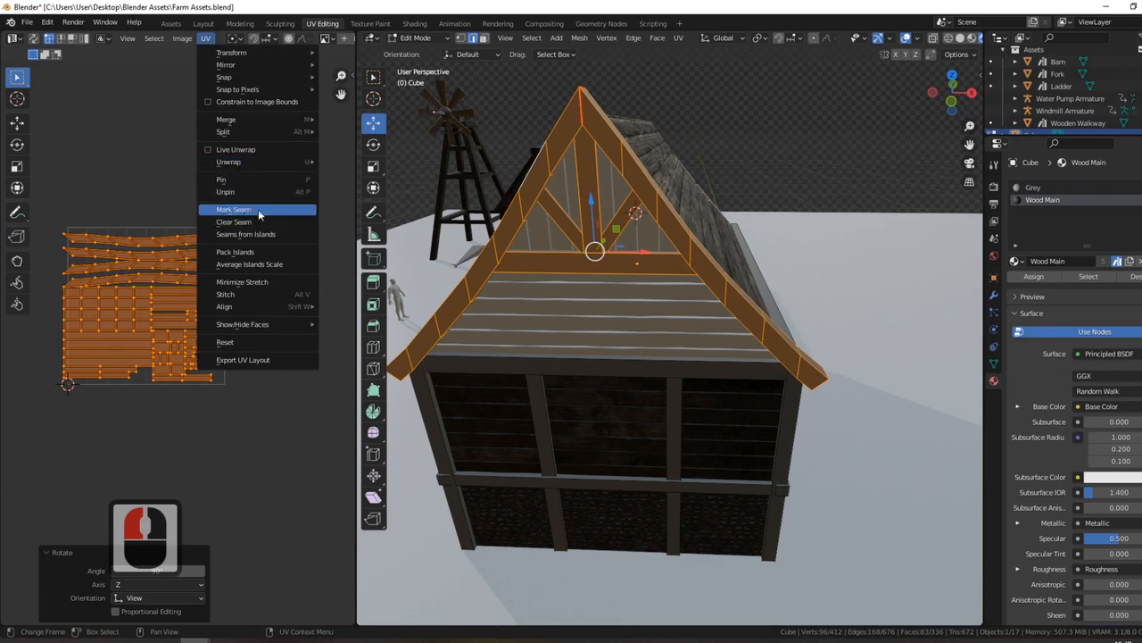
left_click(259, 253)
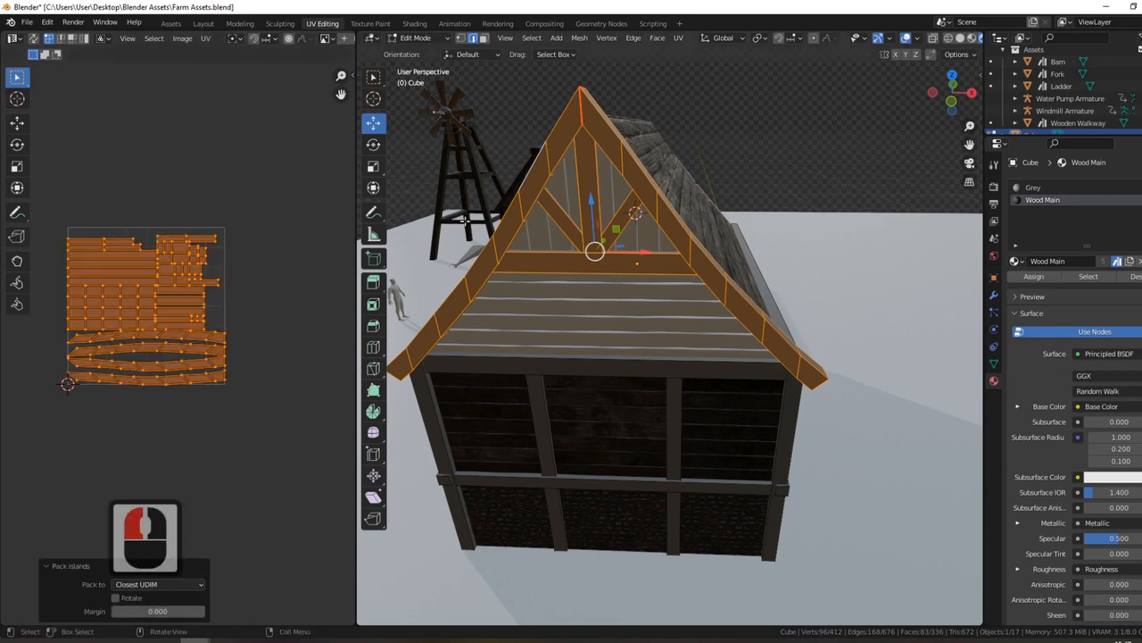
Assign the Wood Main material to the rear gable timbers and hide them in Edit Mode
left_click(1034, 276)
key("Tab")
middle_click_drag(640, 269, 693, 318)
key("Tab")
key("h")
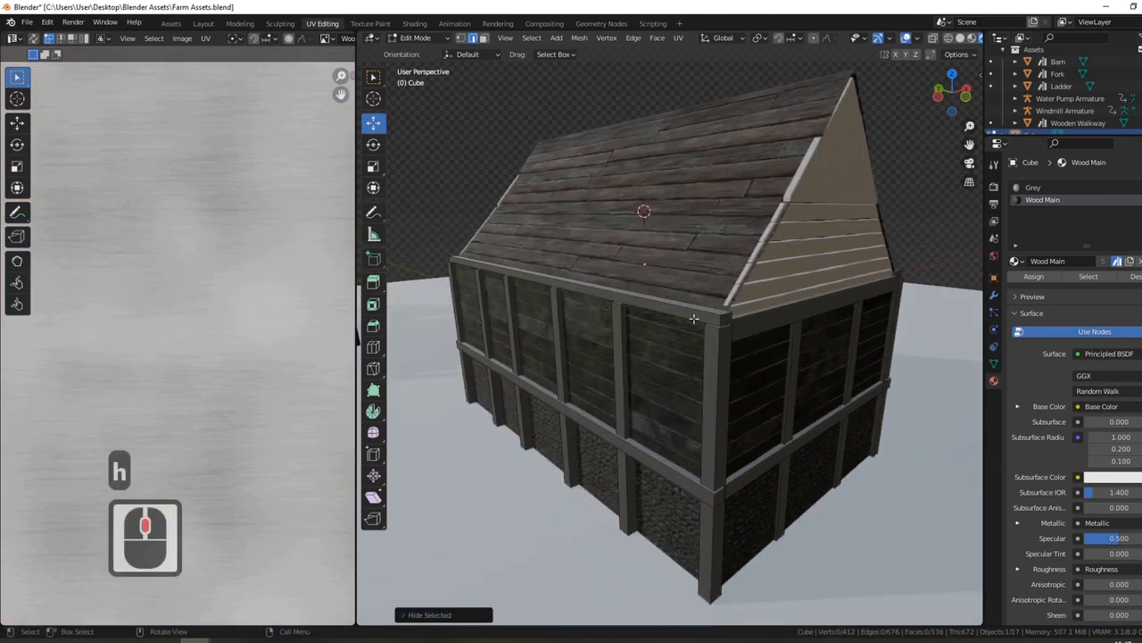
Select the rear wall's two horizontal beams and two intermediate posts, and unwrap them with Smart UV Project
middle_click_drag(793, 333, 714, 294)
middle_click_drag(714, 295, 638, 261, "shift")
left_click(635, 263)
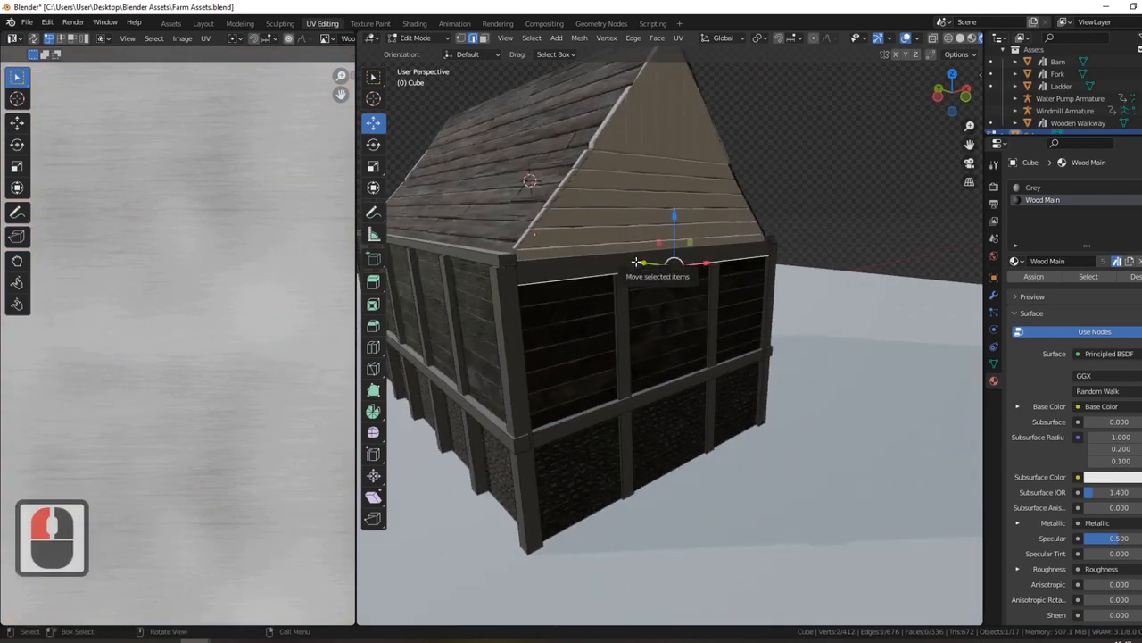
key("l")
key("l")
key("l")
key("l")
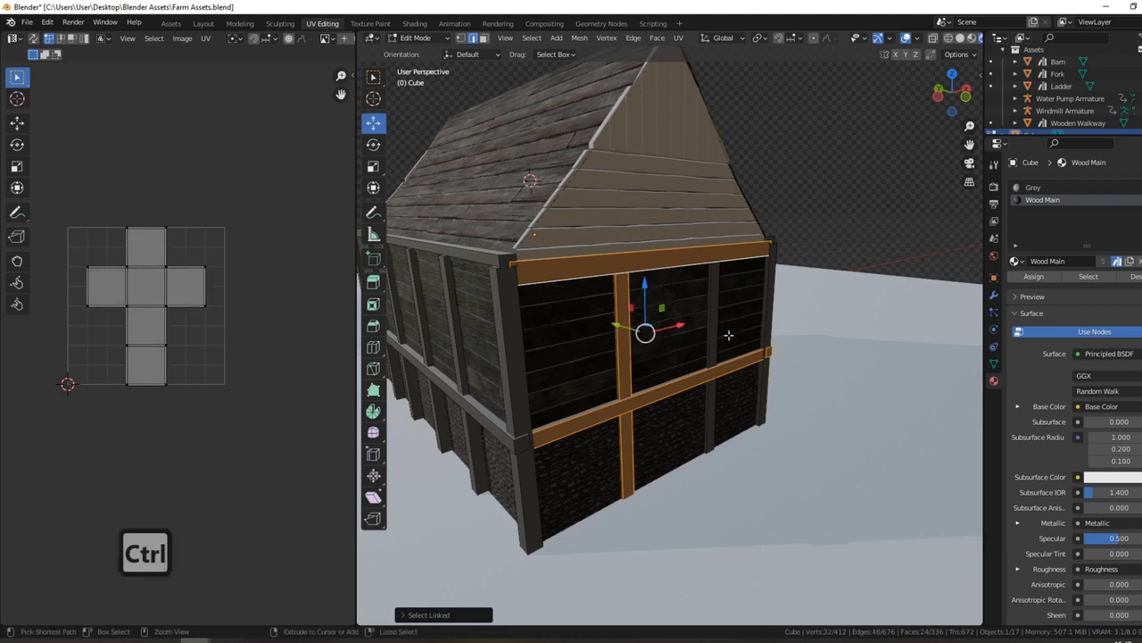
key("ctrl+z")
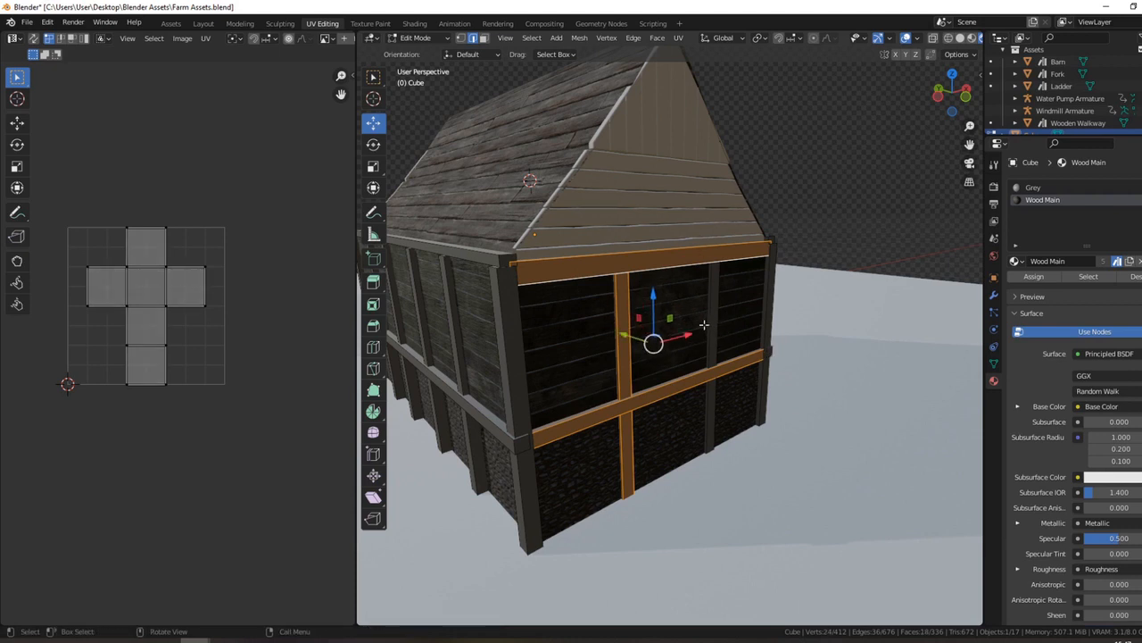
key("l")
key("u")
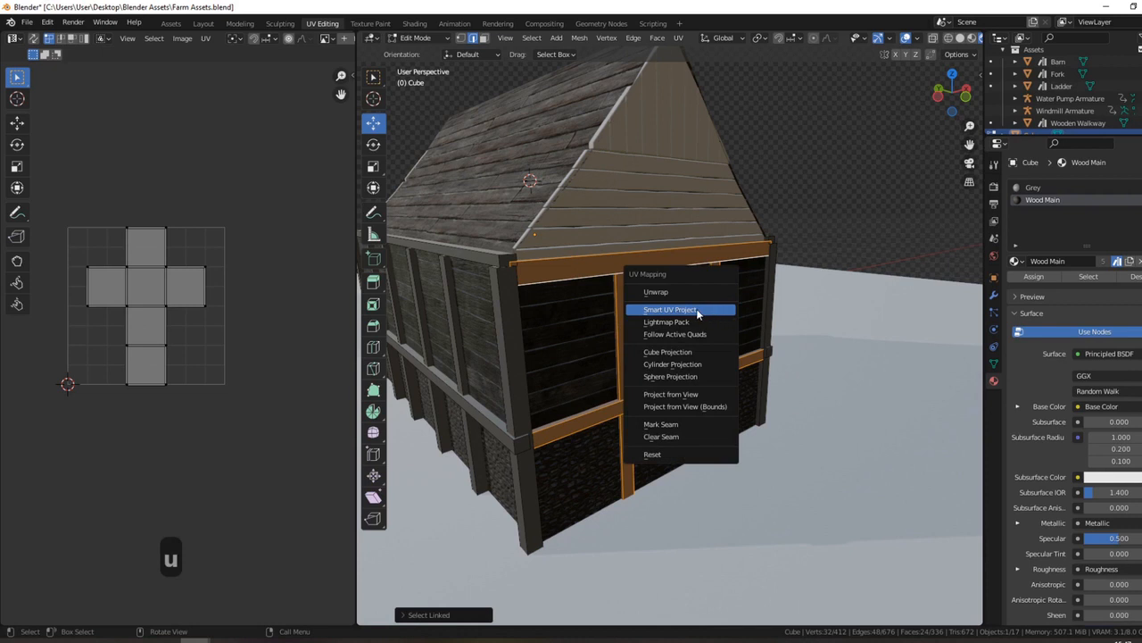
left_click(697, 311)
left_click(690, 407)
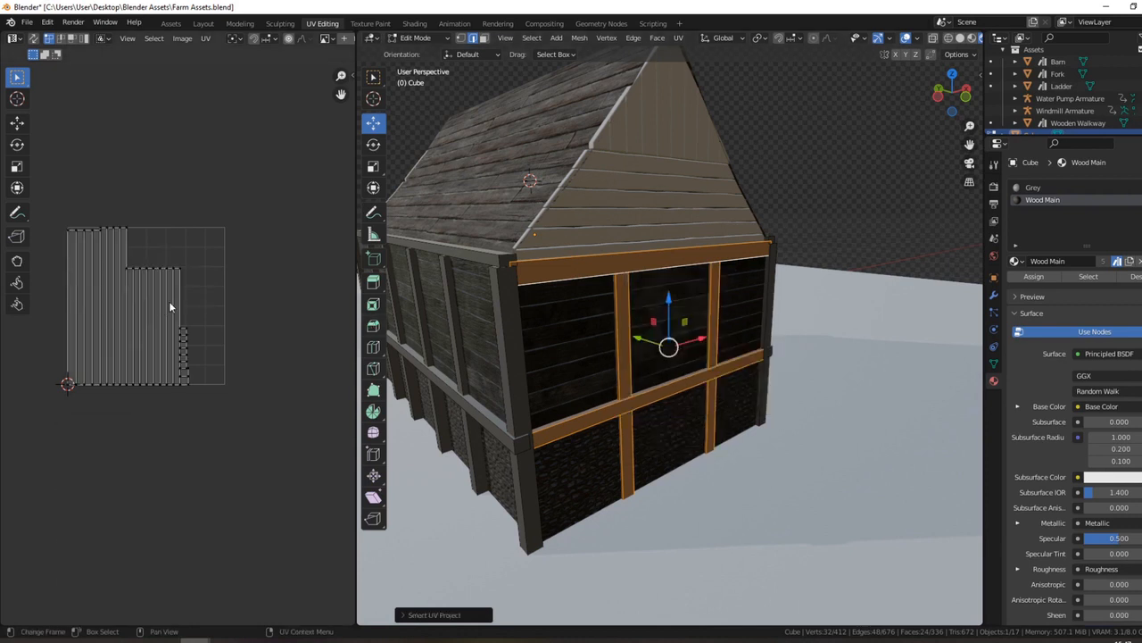
Rotate all the rear wall beams' UV islands by 90° and pack the islands
type("ar90")
key("Return")
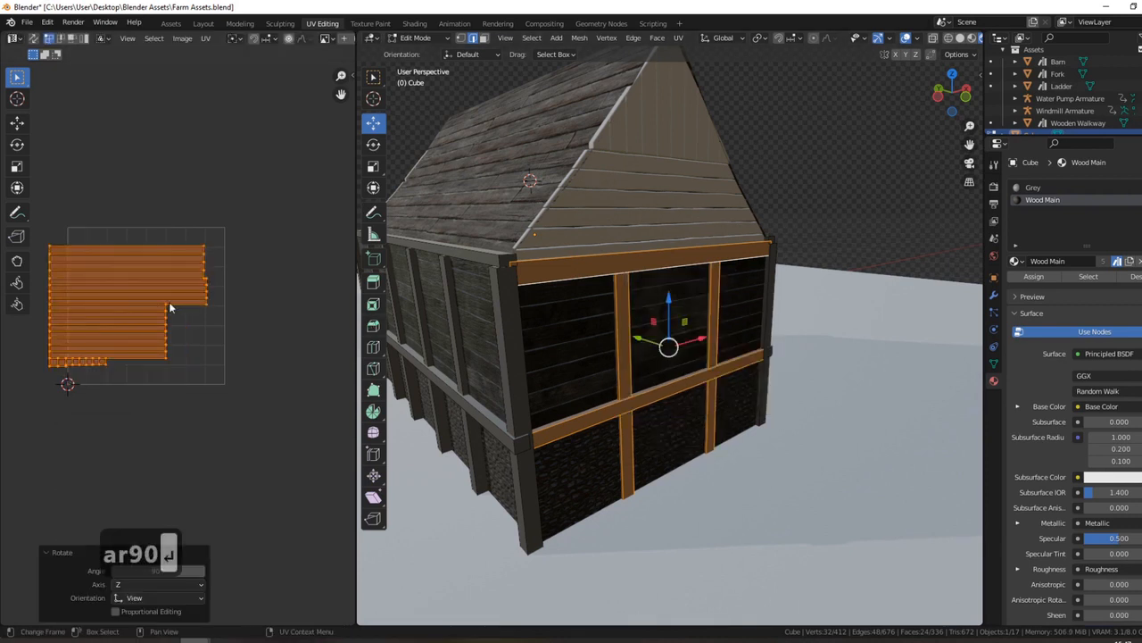
left_click(207, 38)
left_click(207, 39)
left_click(258, 253)
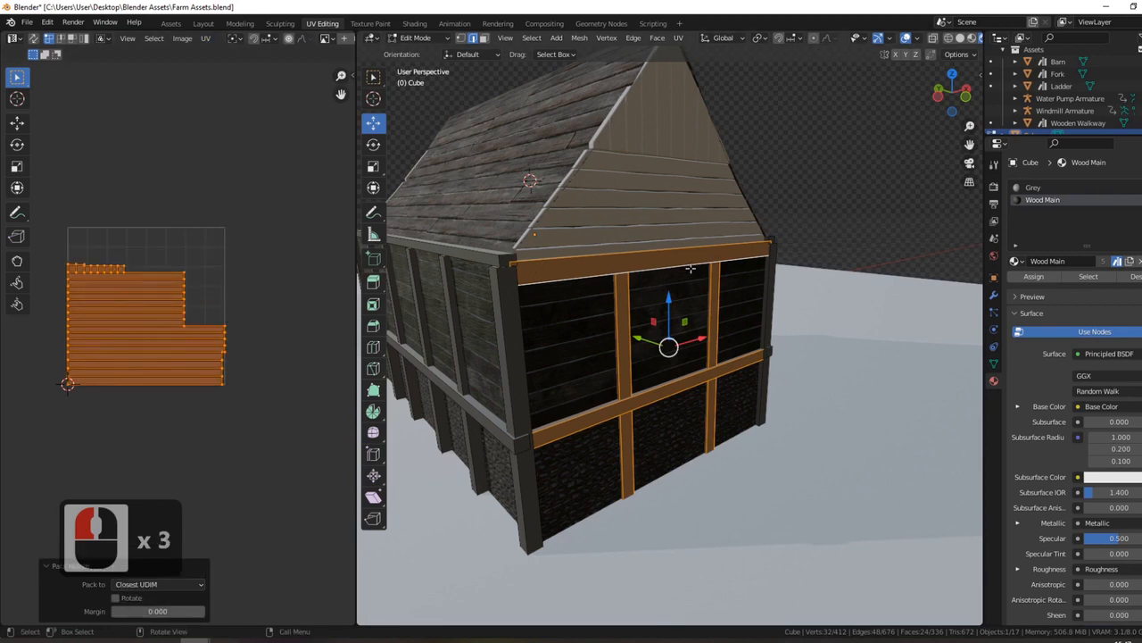
Assign the Wood Main material to the rear wall's horizontal beams and intermediate posts, and hide them
left_click(1044, 276)
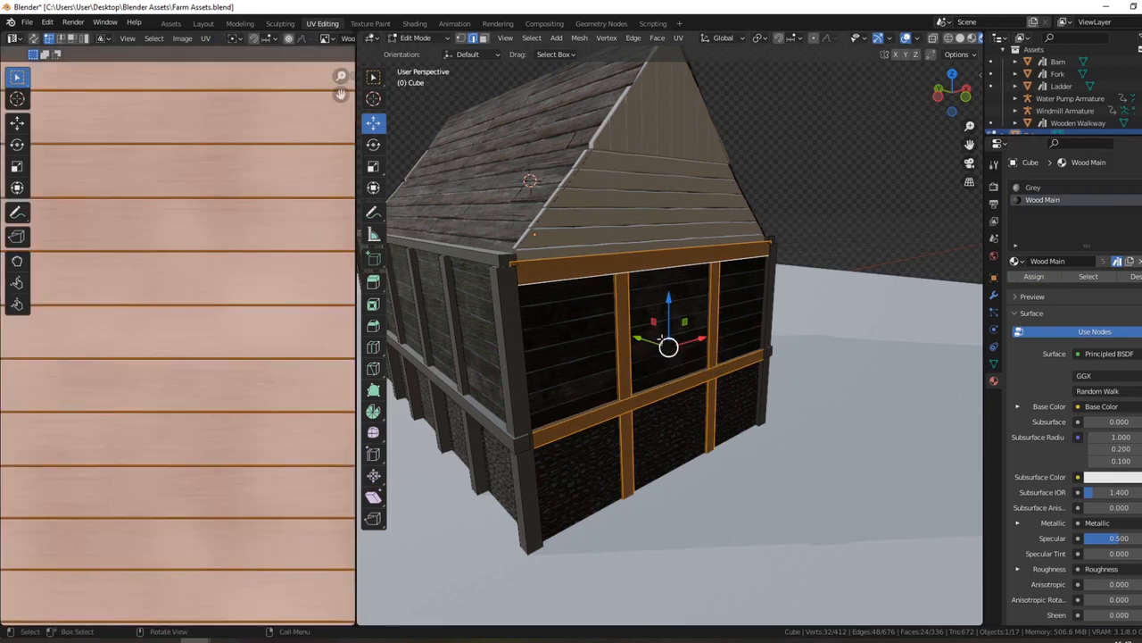
key("h")
Select all six vertical posts along the barn's long side wall and unwrap them with Smart UV Project
middle_click_drag(742, 313, 603, 305)
left_click(586, 290)
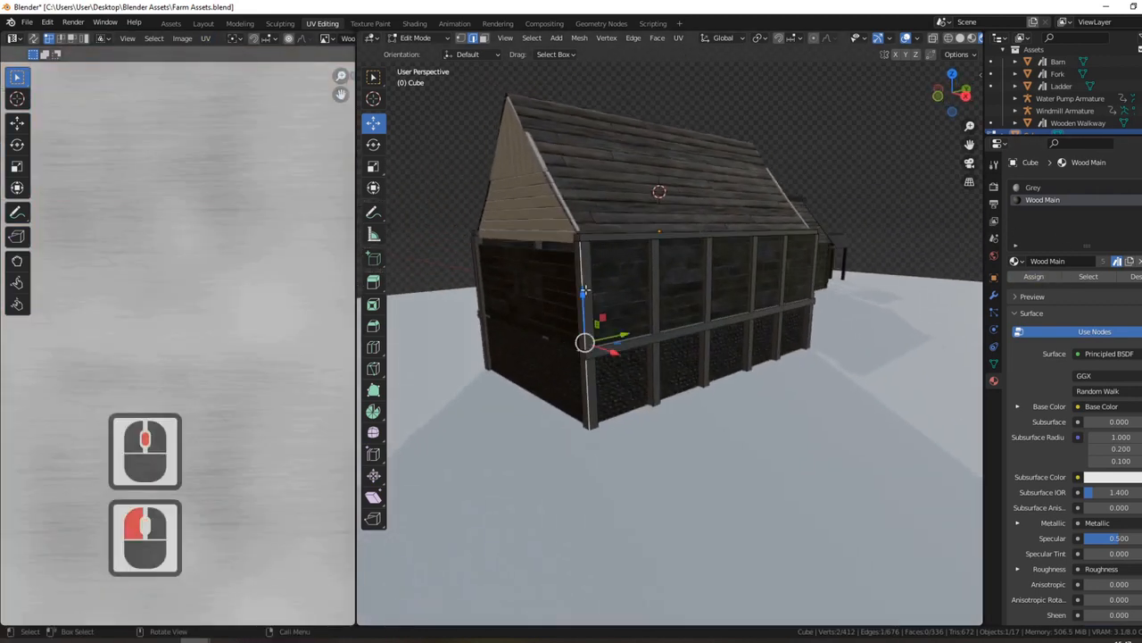
key("l")
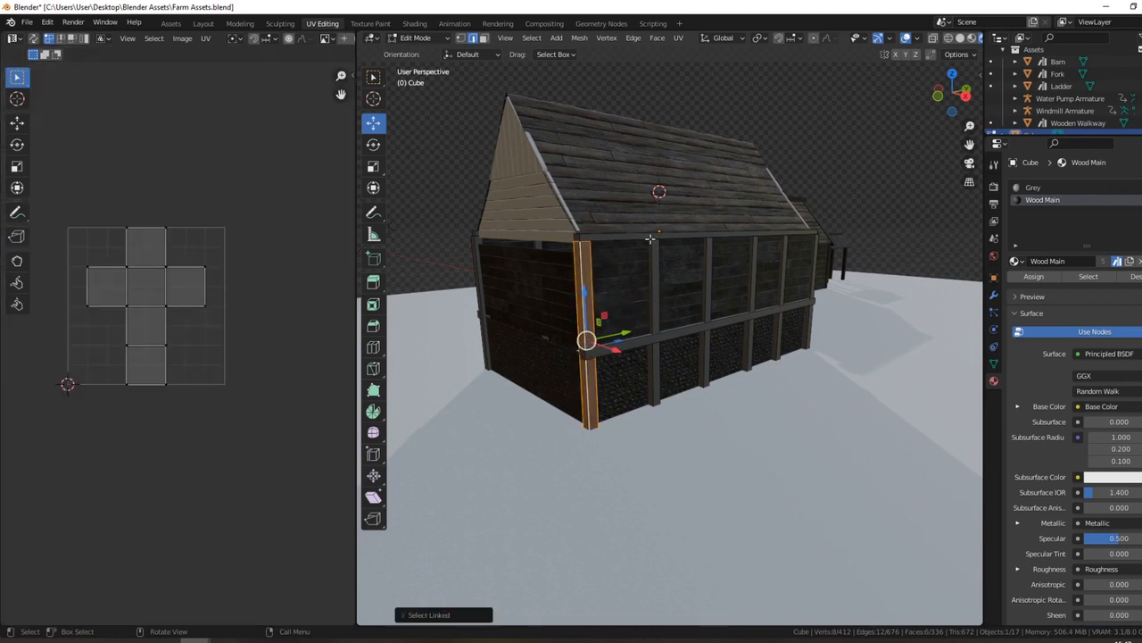
key("l")
key("l")
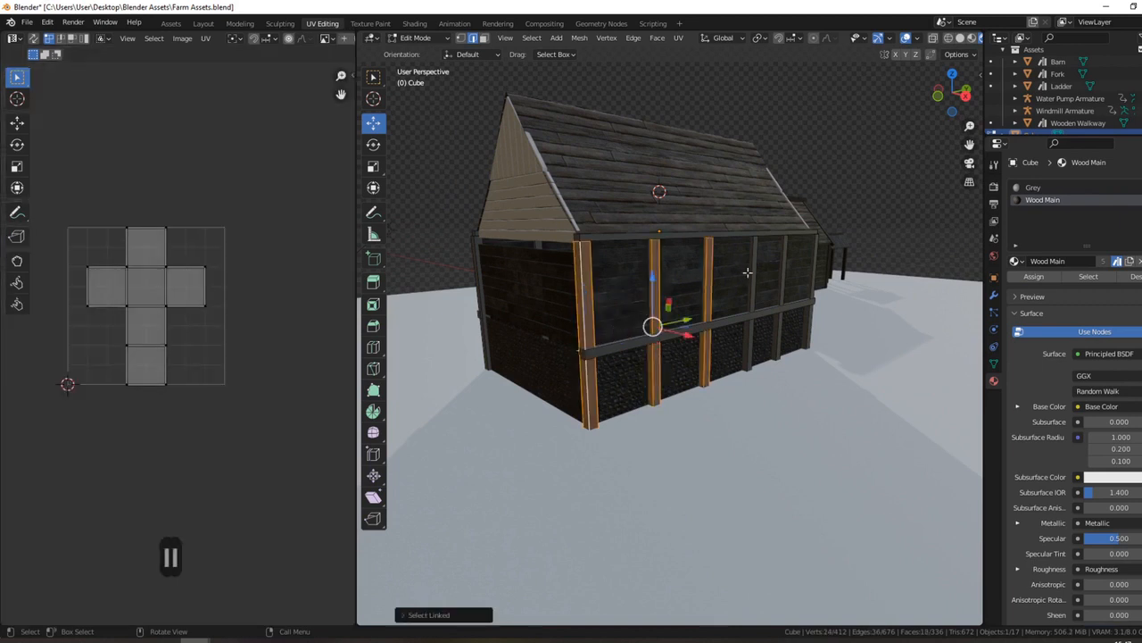
key("l")
key("l")
key("l")
middle_click_drag(814, 266, 748, 283)
key("u")
left_click(748, 283)
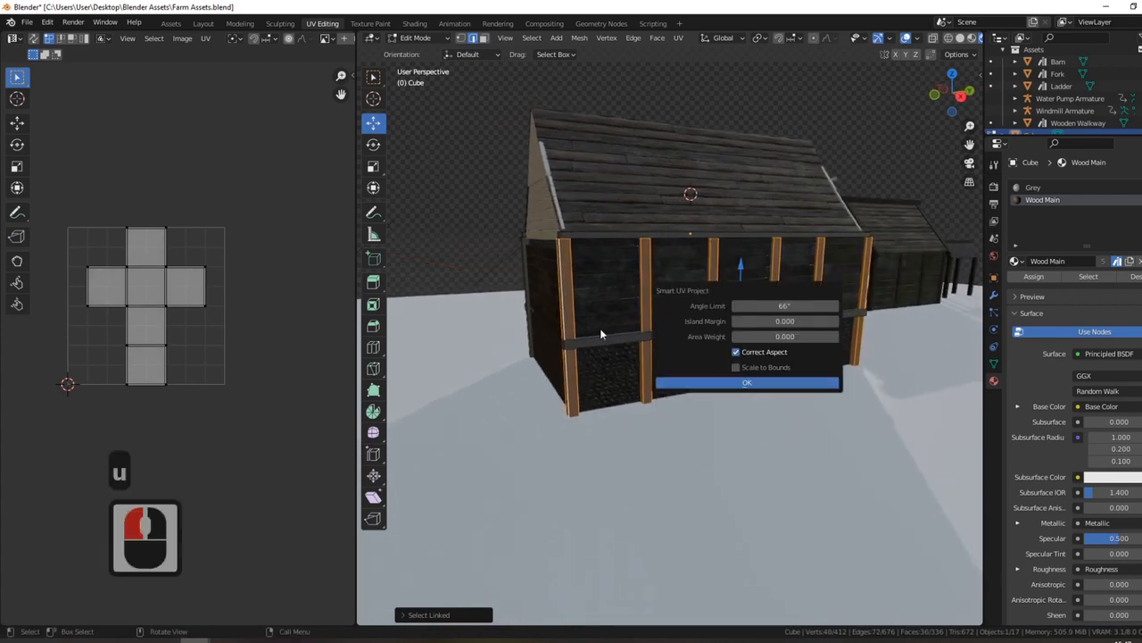
left_click(765, 382)
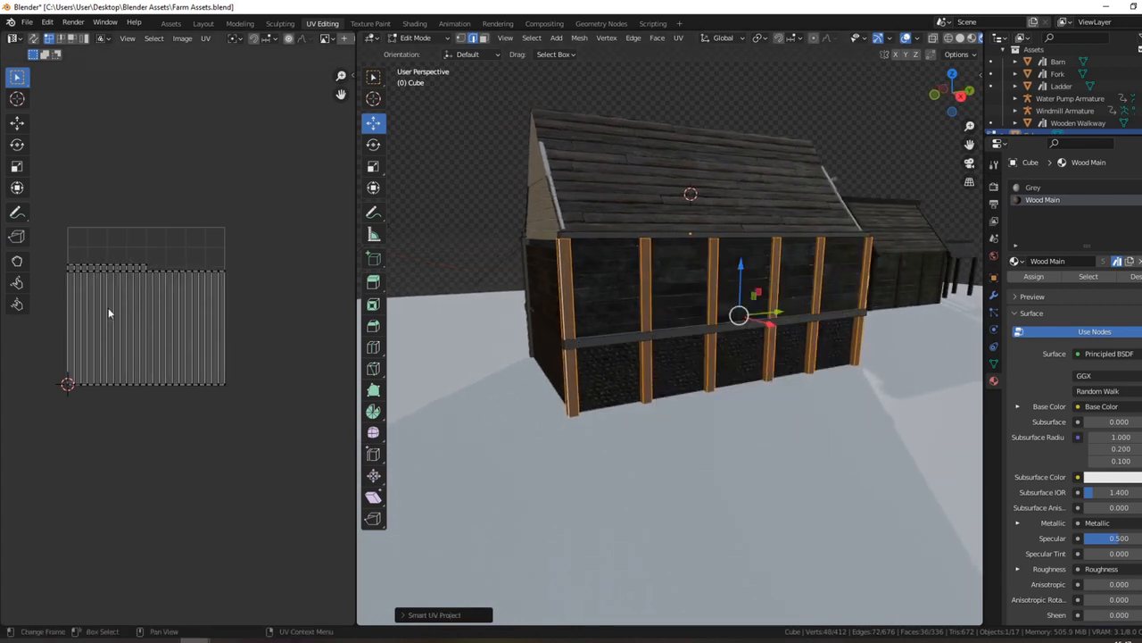
Rotate all the side wall posts' UV islands by 90° and pack the islands
type("ar90")
key("Return")
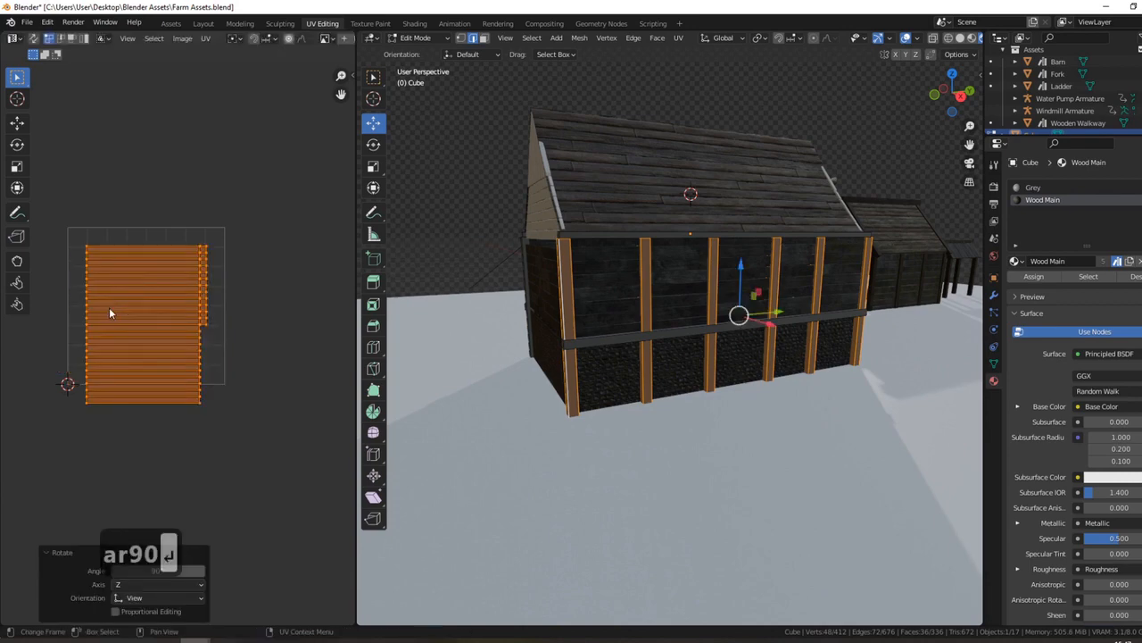
left_click(205, 38)
left_click(253, 253)
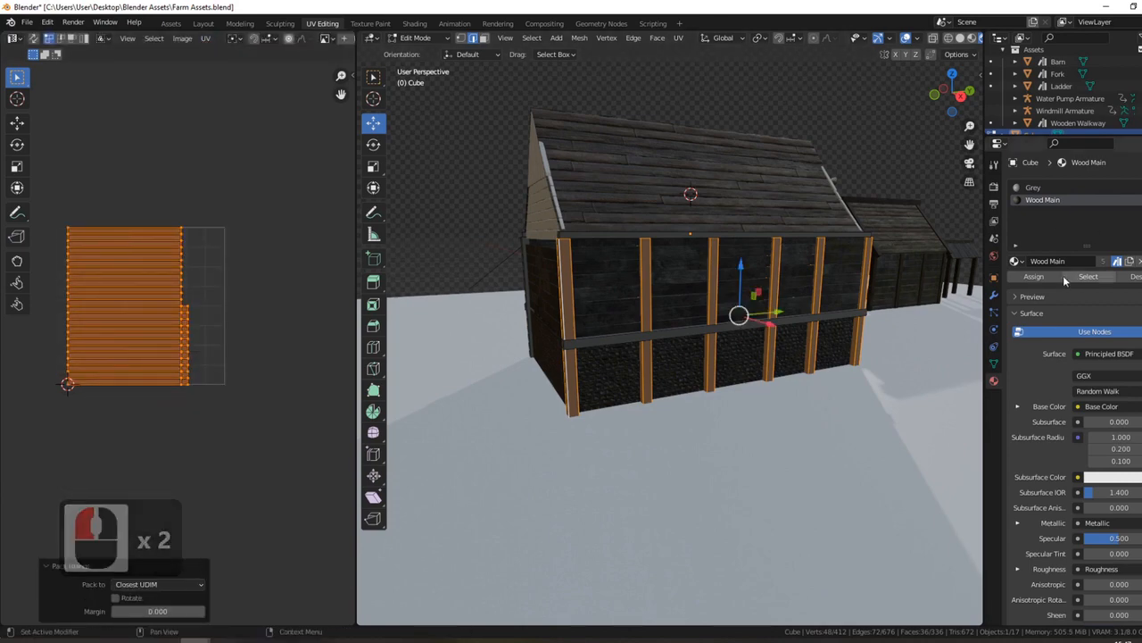
Assign the Wood Main material to the side wall's six posts, check them in Object Mode, and hide them in Edit Mode
key("Tab")
scroll(732, 308, "up", 2)
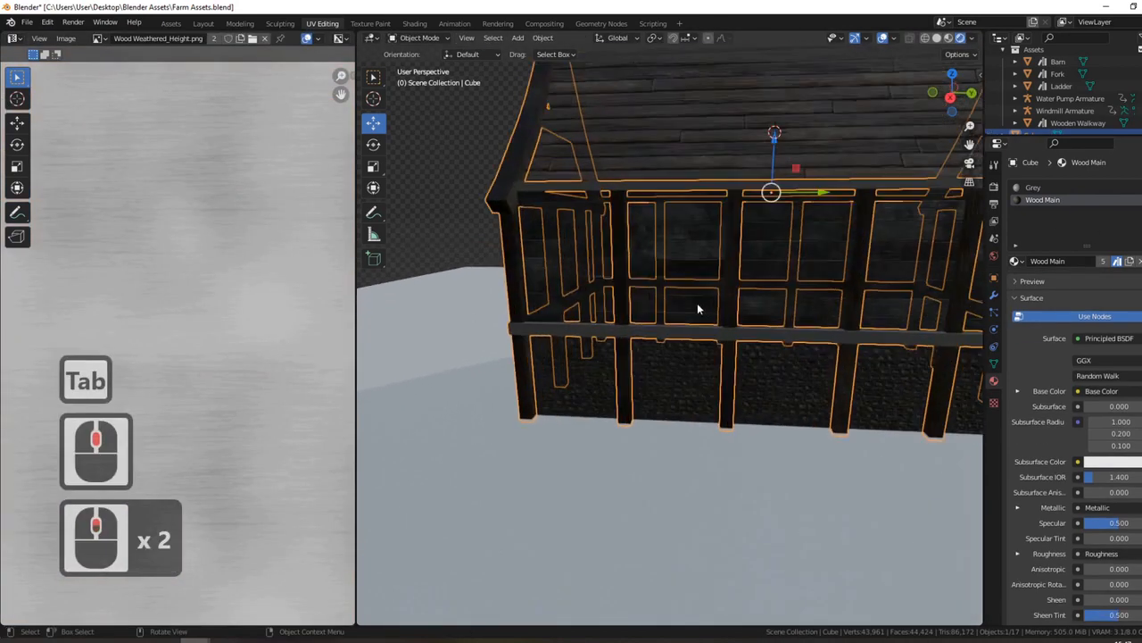
middle_click_drag(698, 308, 786, 279)
key("Tab")
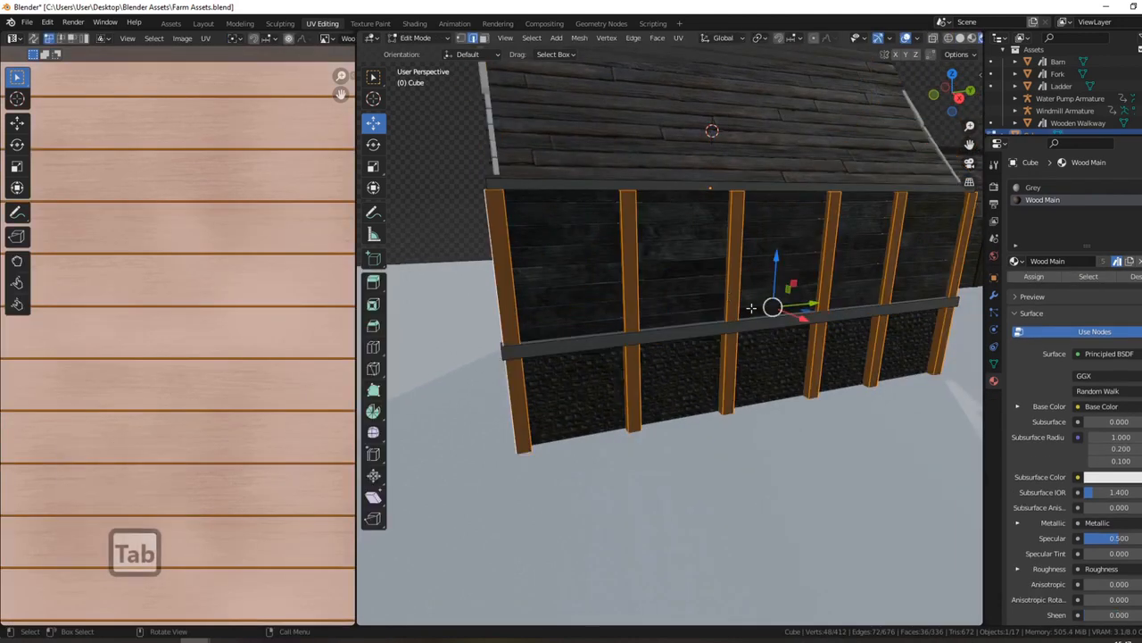
key("h")
Select the long side wall's upper and middle horizontal beams and unwrap them with Smart UV Project
left_click(663, 329)
key("l")
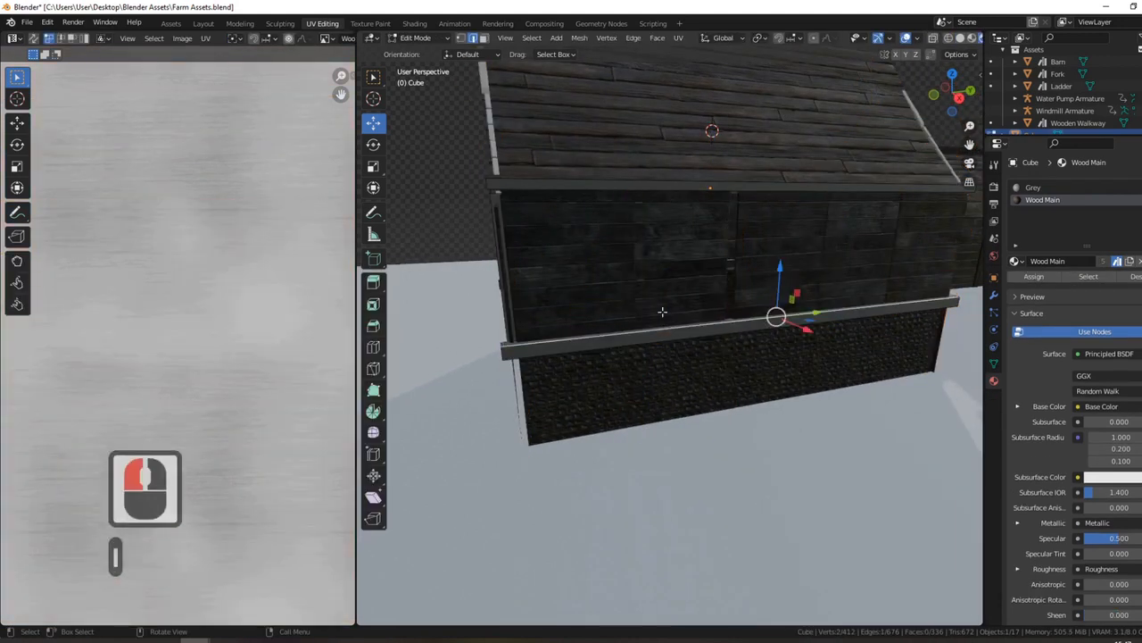
key("l")
middle_click_drag(646, 264, 666, 258)
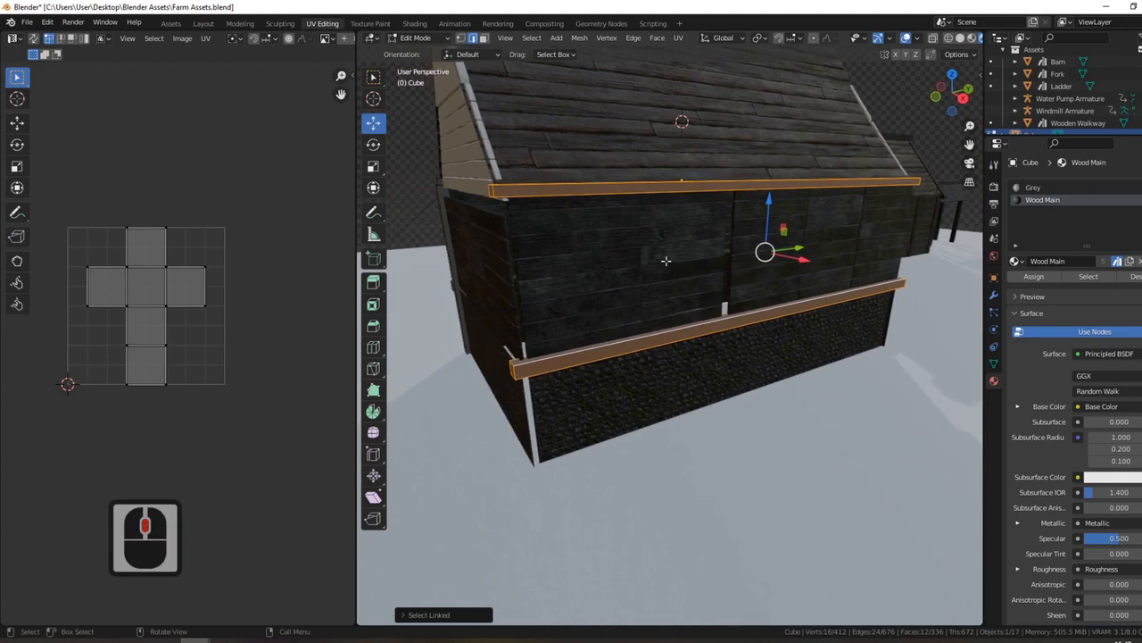
key("u")
left_click(651, 259)
left_click(641, 370)
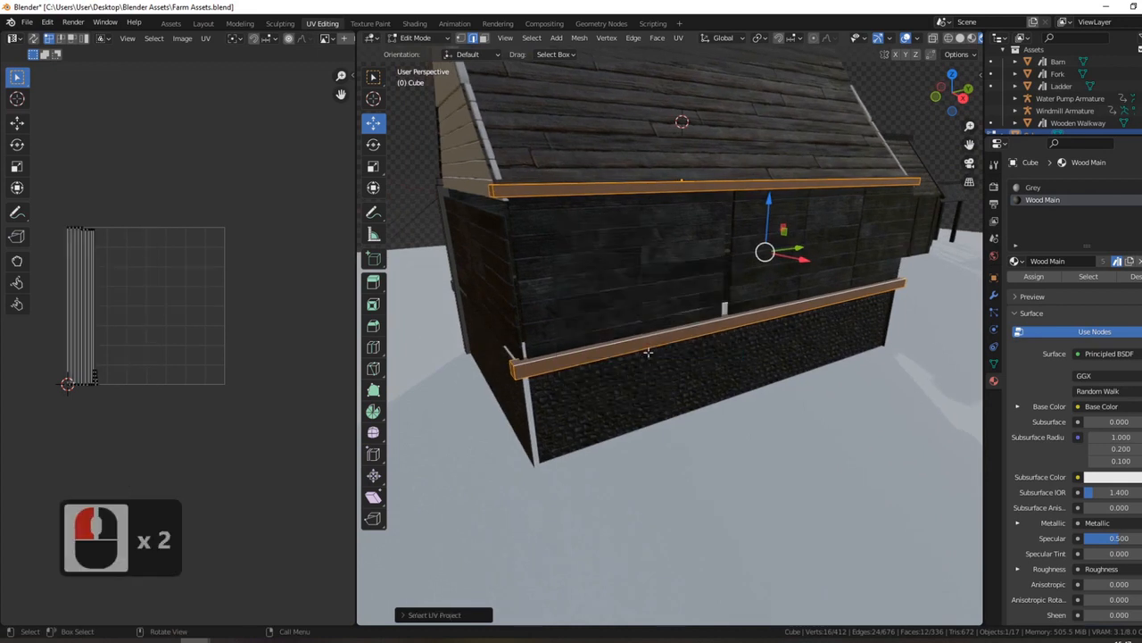
Rotate the two long horizontal beams' UV islands by 90° and pack the islands
type("ar")
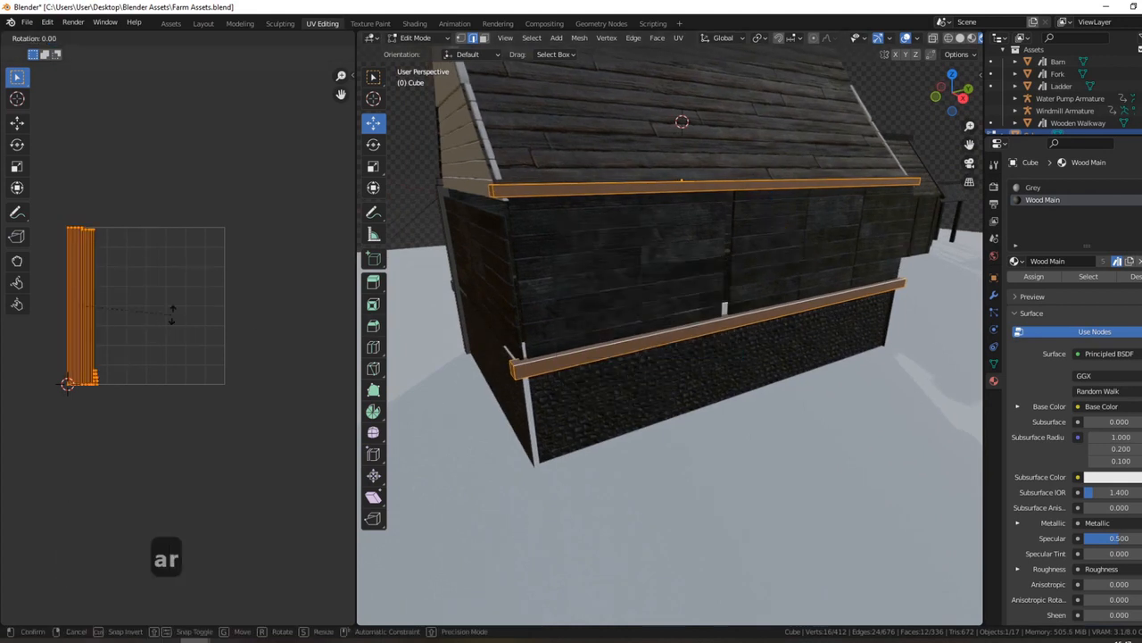
type("90")
key("Return")
left_click(205, 38)
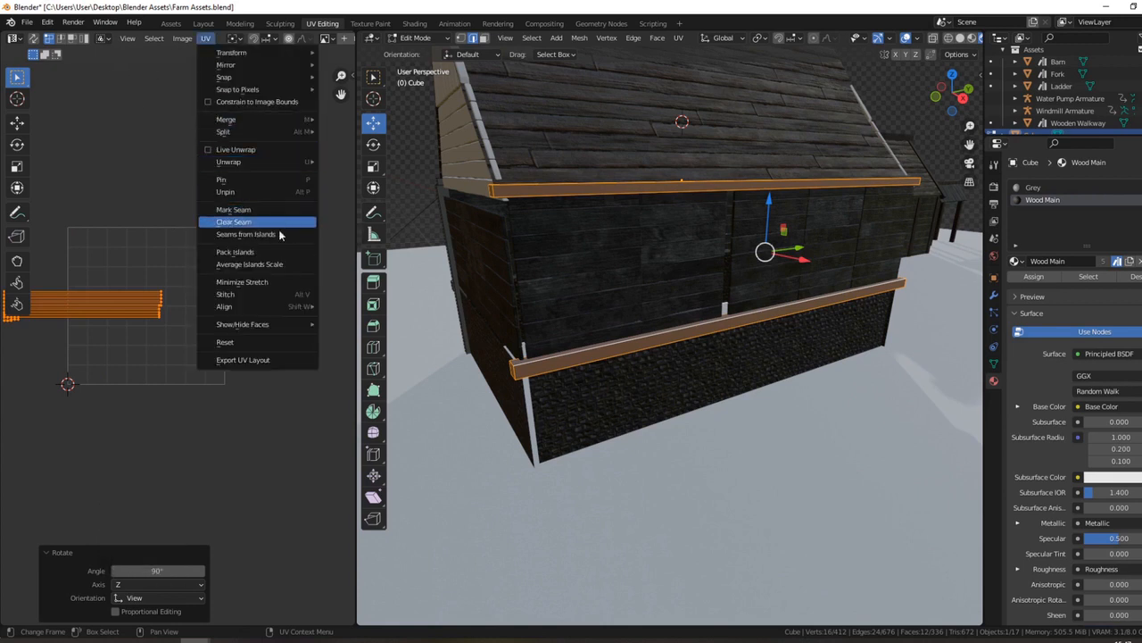
left_click(259, 251)
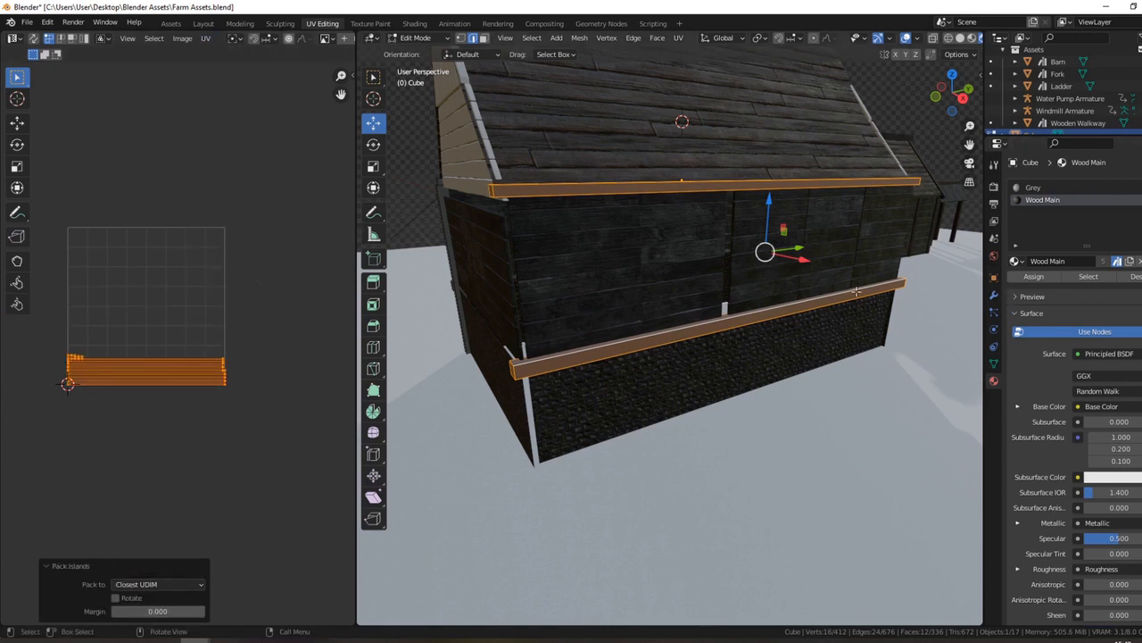
Assign the Wood Main material to the side wall's two horizontal beams and inspect the timbers in Object Mode
left_click(1047, 276)
key("Tab")
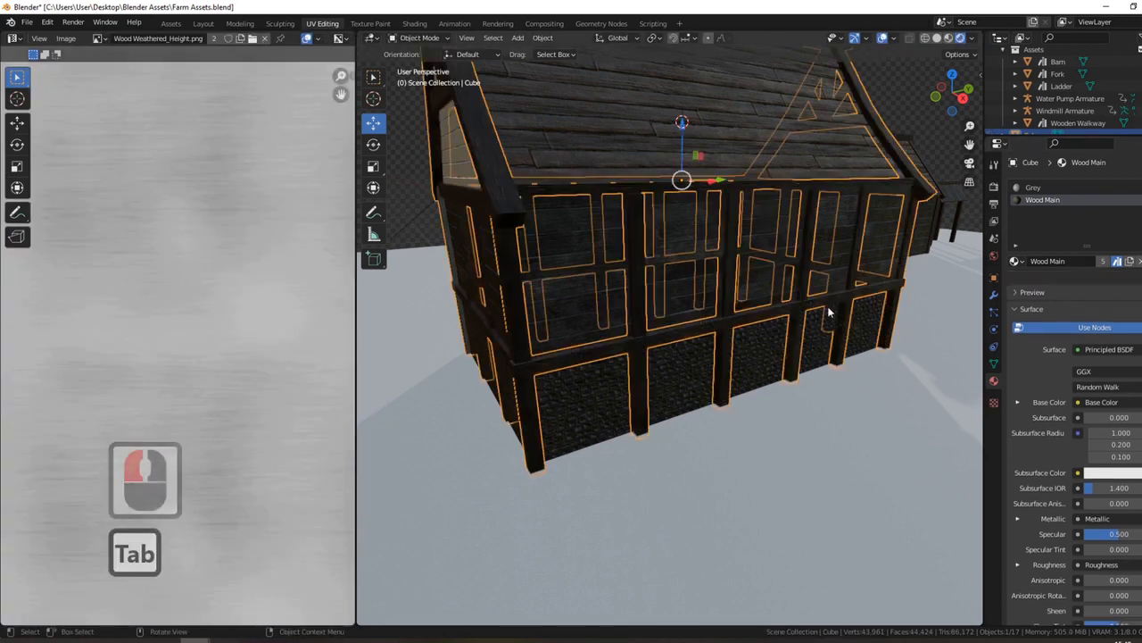
scroll(777, 316, "up", 2)
middle_click_drag(777, 316, 750, 296)
scroll(782, 307, "down", 3)
middle_click_drag(750, 296, 690, 281)
Select the opposite end wall's two horizontal beams and two intermediate posts, and unwrap them with Smart UV Project
left_click(643, 242)
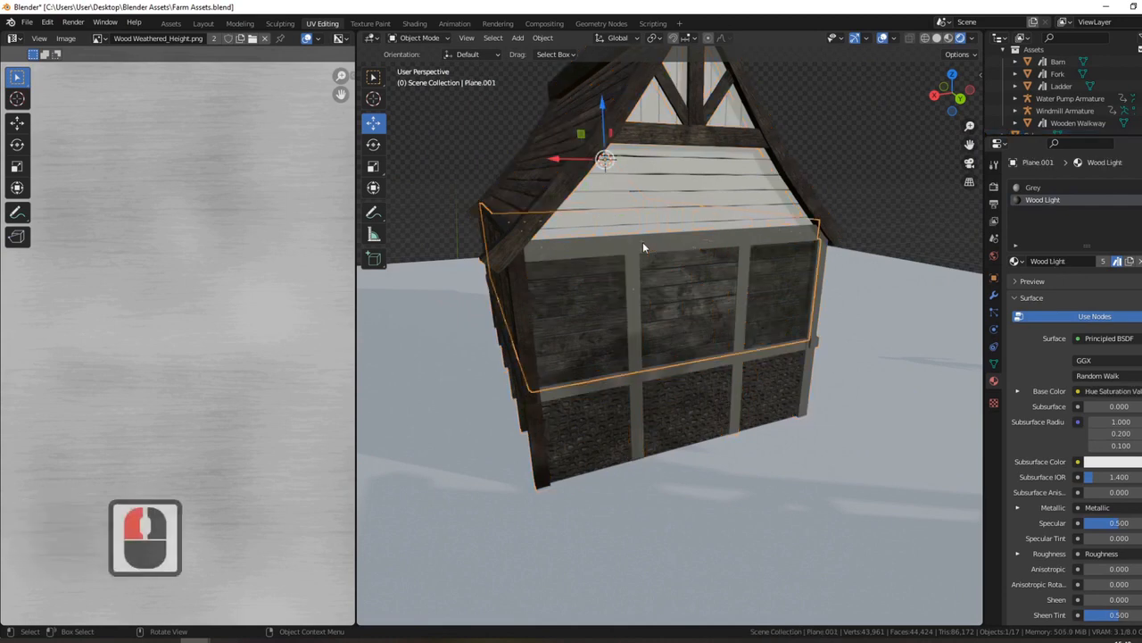
left_click(643, 242)
key("Tab")
mouse_move(643, 242)
middle_mouse_down()
mouse_move(571, 250)
mouse_move(642, 242)
middle_mouse_up()
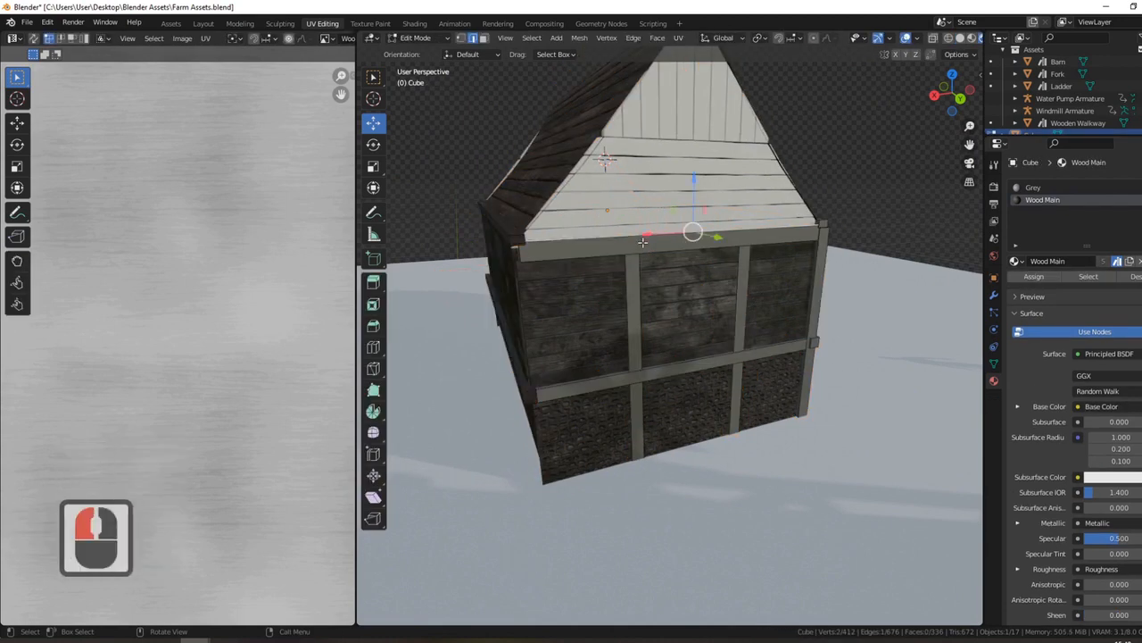
key("ctrl+l")
key("l")
key("l")
key("l")
key("l")
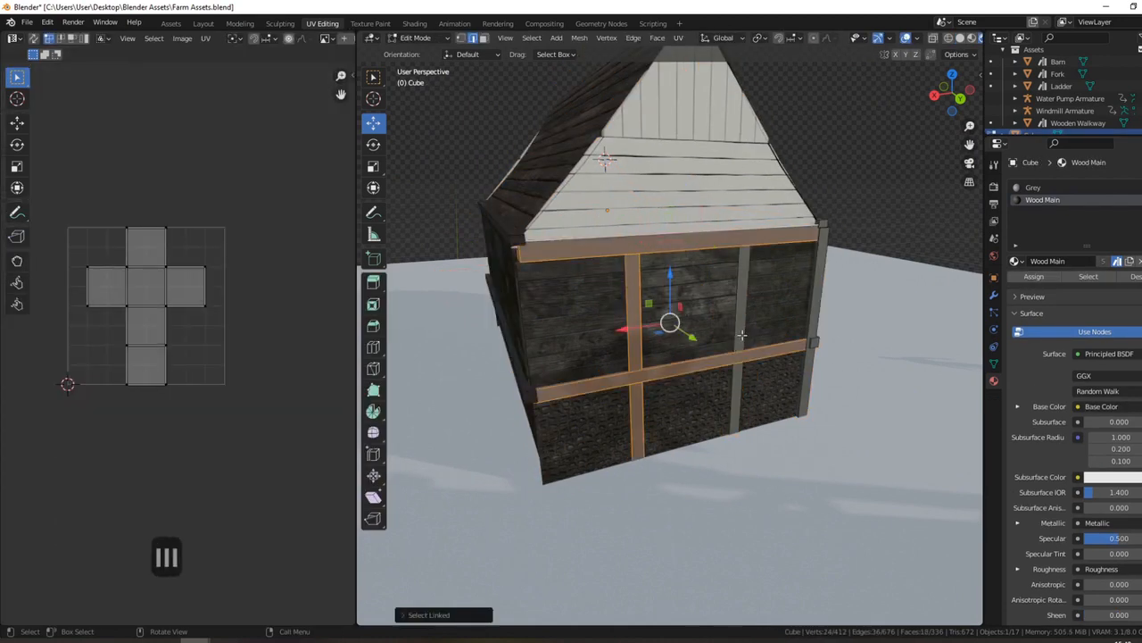
middle_click_drag(742, 334, 772, 314)
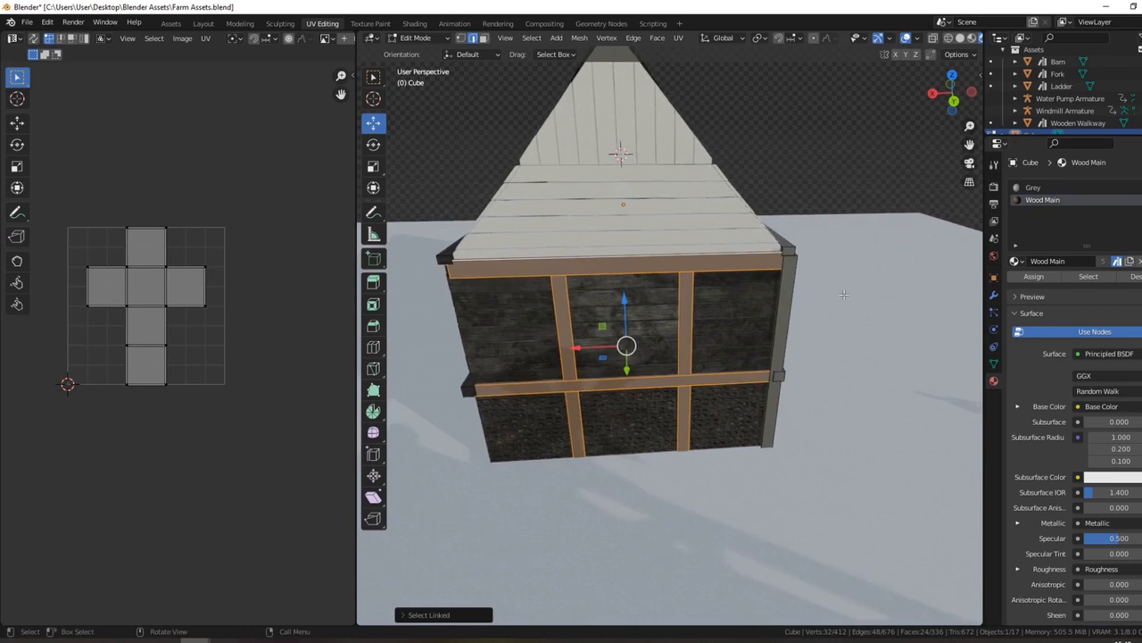
key("u")
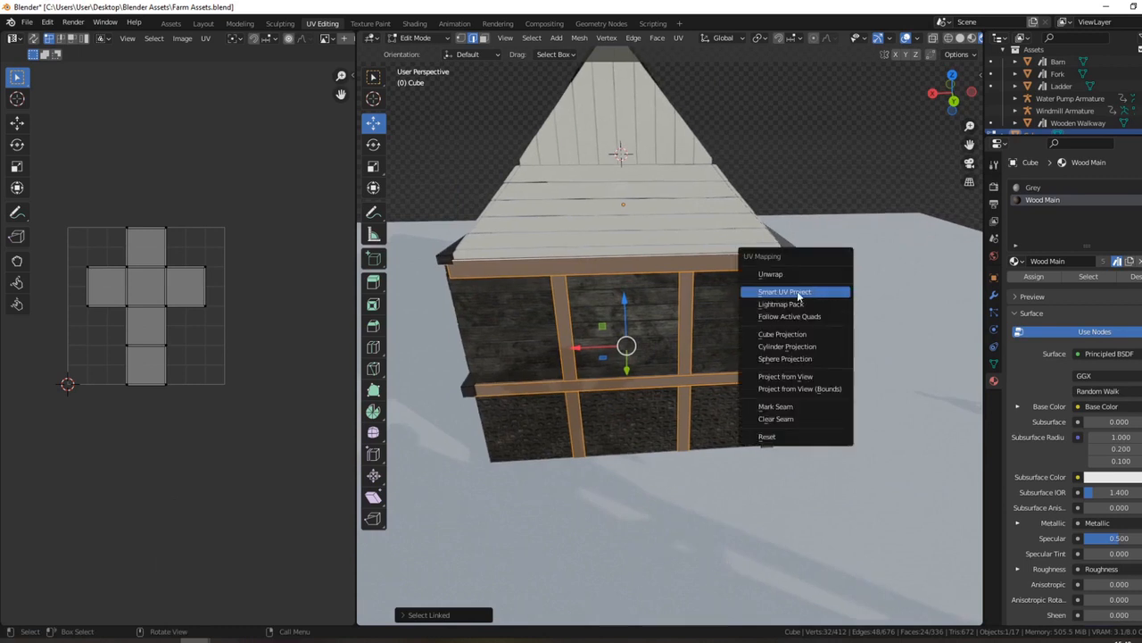
left_click(799, 292)
left_click(799, 391)
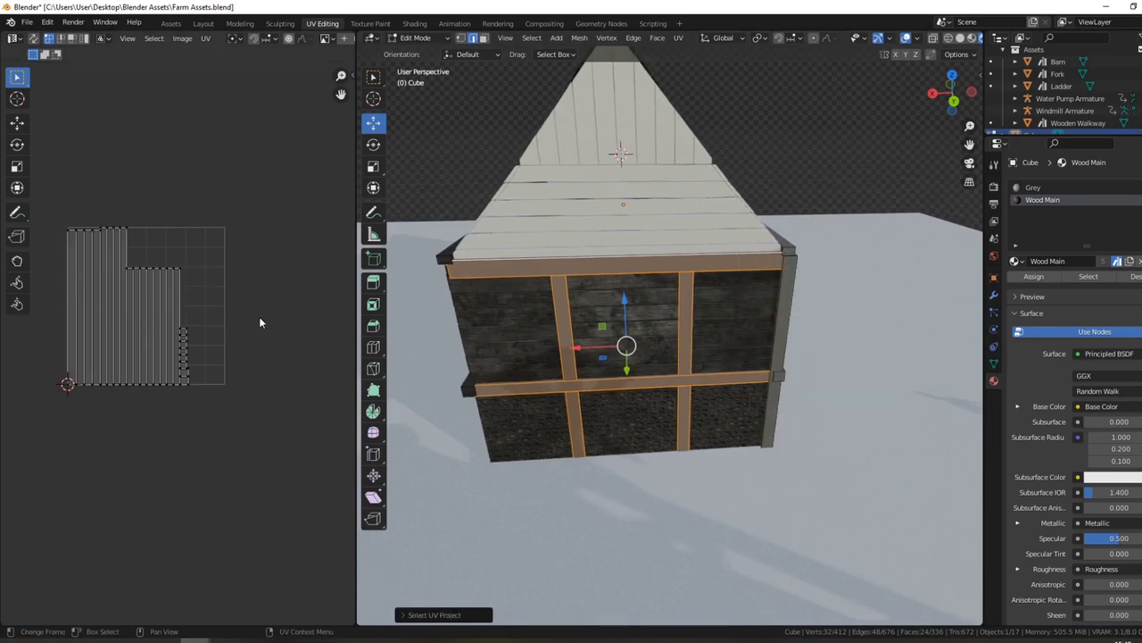
Rotate all the opposite end wall timbers' UV islands by 90° and pack the islands
type("ar90")
key("Return")
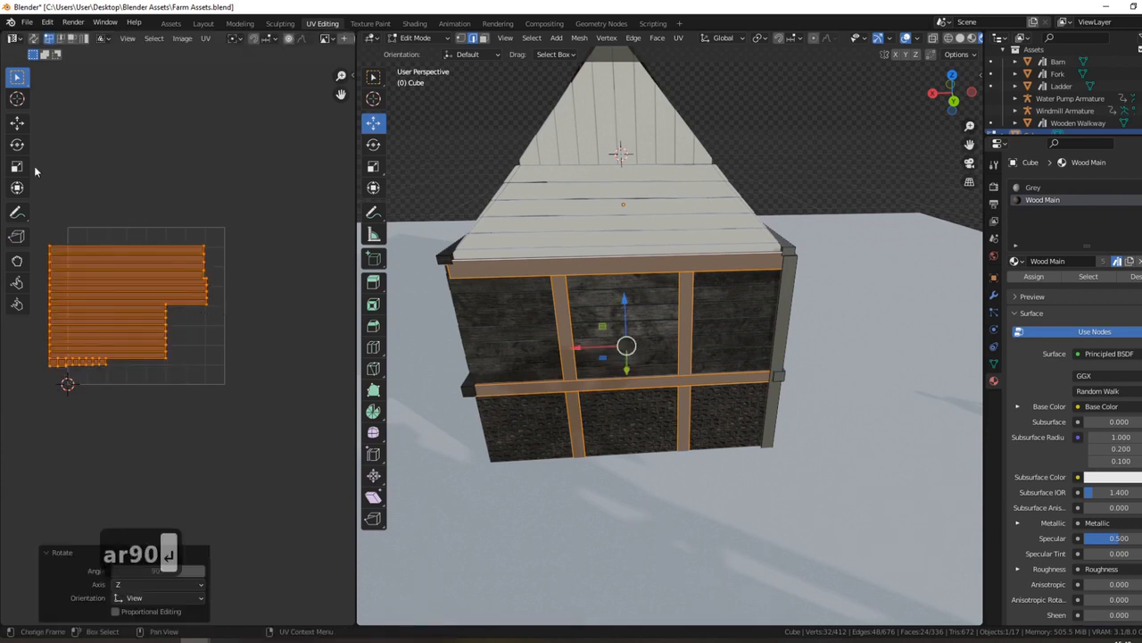
left_click(205, 37)
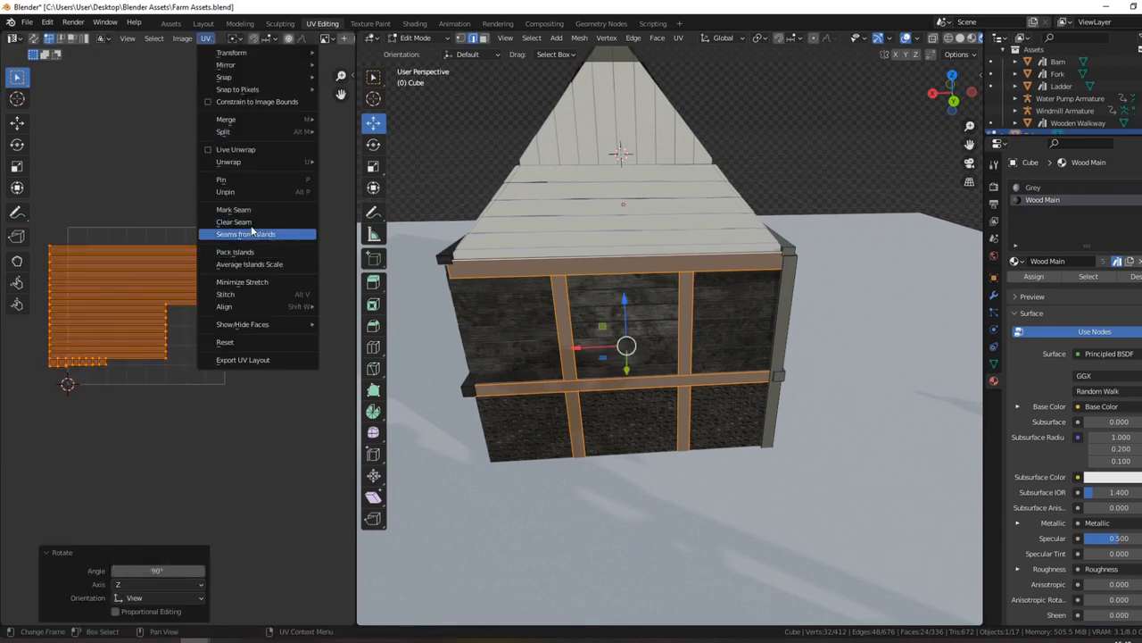
left_click(236, 252)
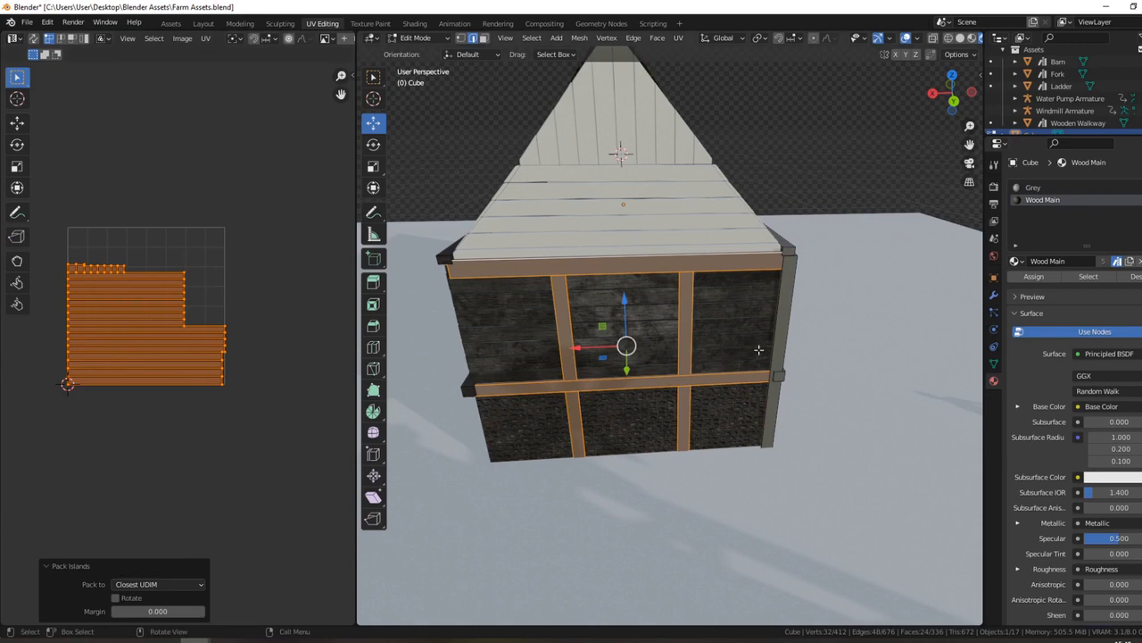
Assign the Wood Main material to the opposite end wall's beams and intermediate posts and check them in Object Mode
left_click(1041, 276)
middle_click_drag(703, 300, 630, 318)
key("Tab")
key("Tab")
Select all six vertical posts along the remaining long side wall and unwrap them with Smart UV Project
left_click(636, 316)
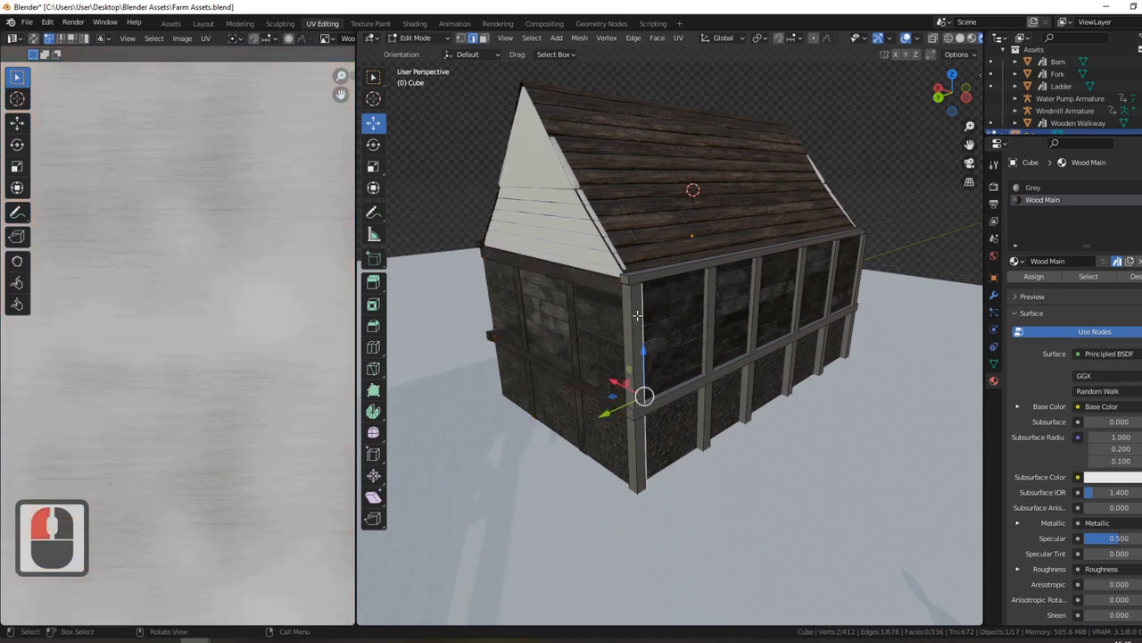
key("l")
key("l")
middle_click_drag(754, 304, 803, 299)
key("l")
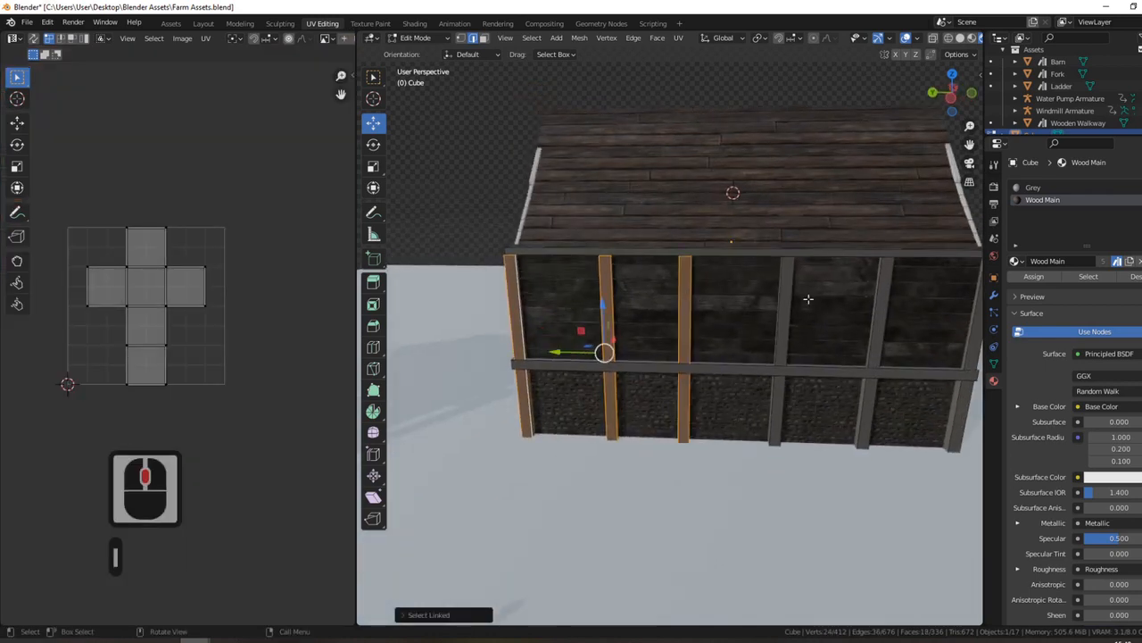
key("l")
key("l")
middle_click_drag(923, 332, 696, 304, "shift")
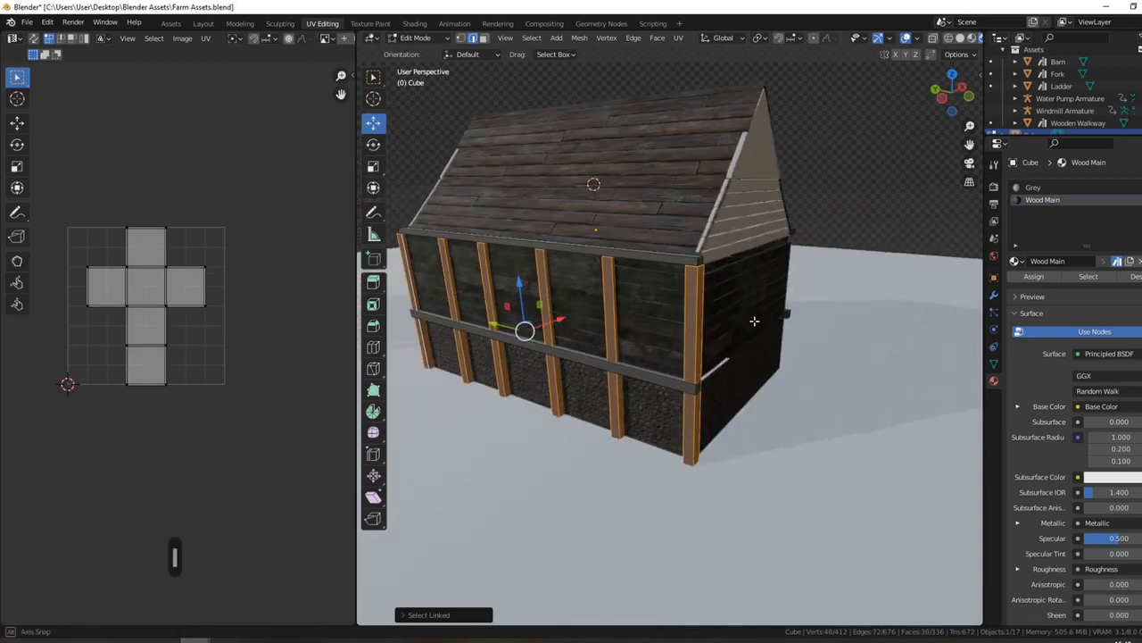
key("l")
key("u")
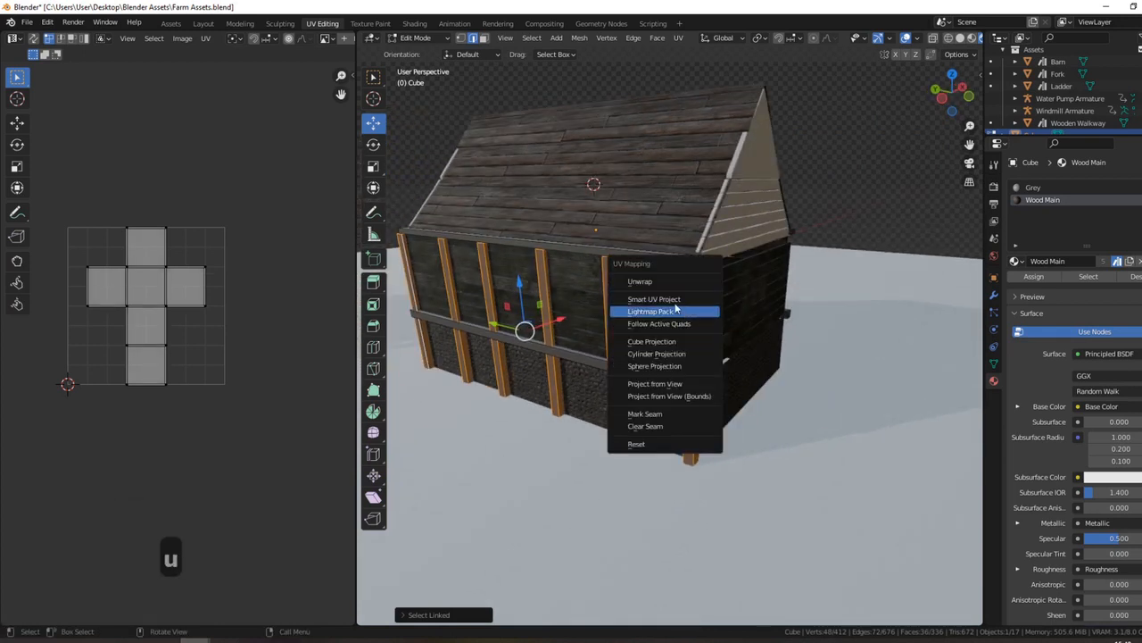
left_click(625, 303)
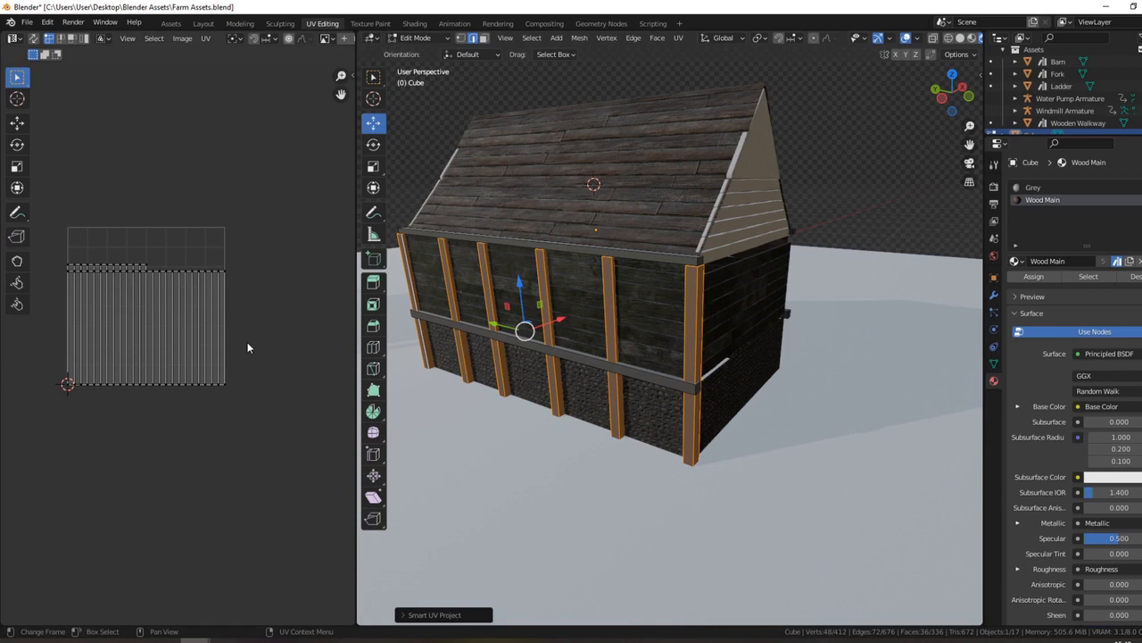
Pack the second side wall posts' UV islands rotated by 90°, and assign the posts the Wood Main material
type("ar90")
key("Return")
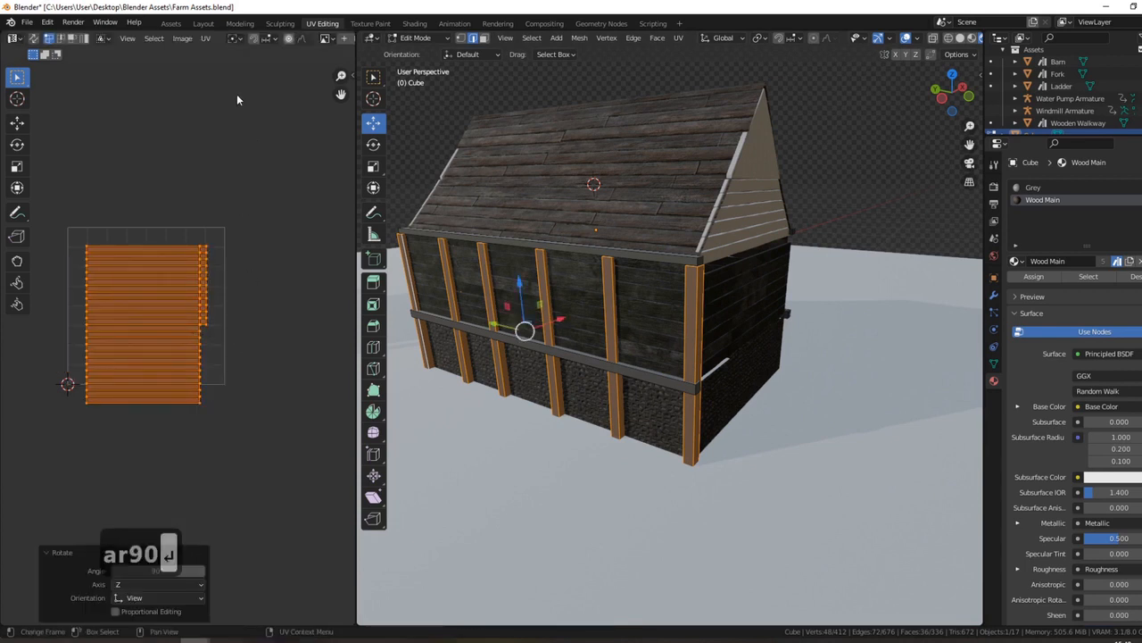
left_click(206, 39)
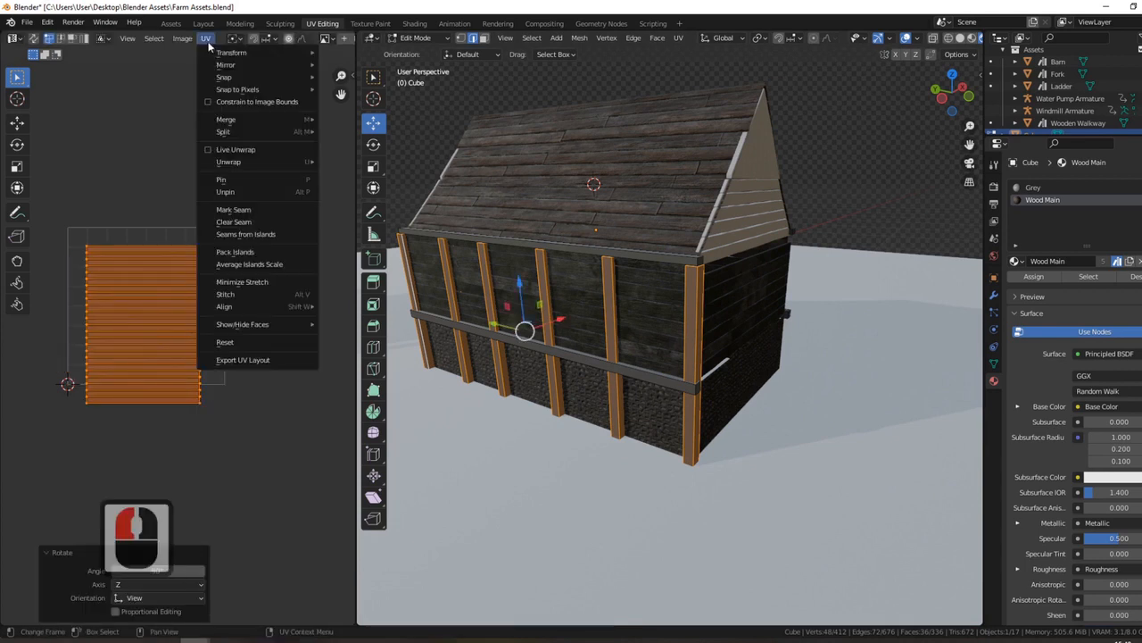
left_click(263, 253)
left_click(1053, 277)
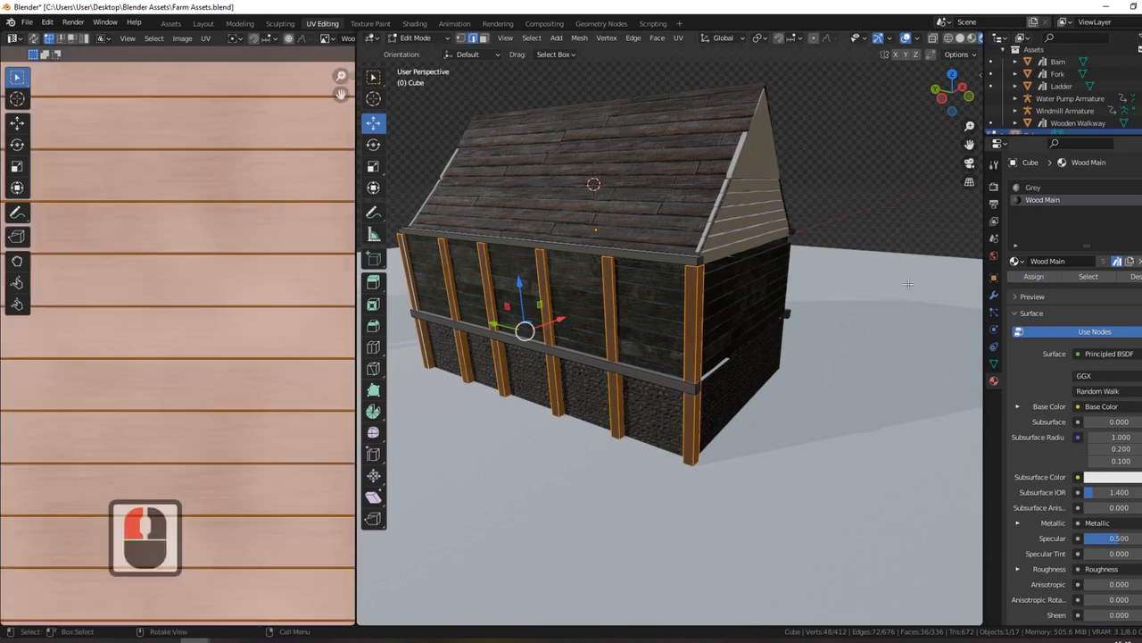
Select the upper and middle horizontal beams along the second side wall and unwrap them with Smart UV Project
middle_click_drag(643, 295, 629, 233)
left_click(631, 231)
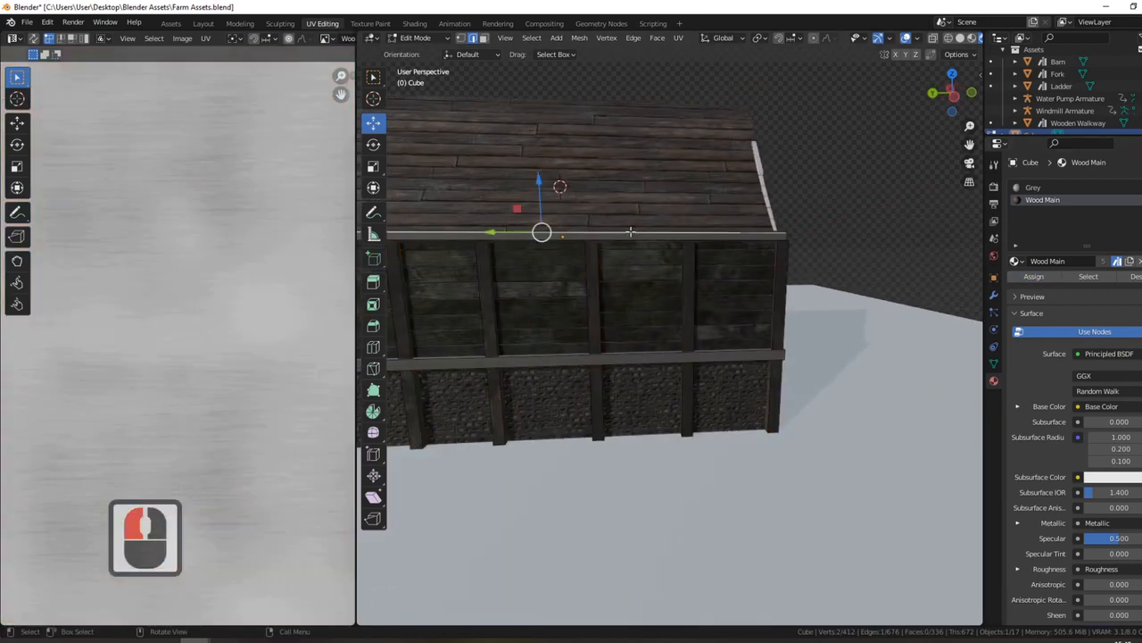
key("l")
key("l")
key("u")
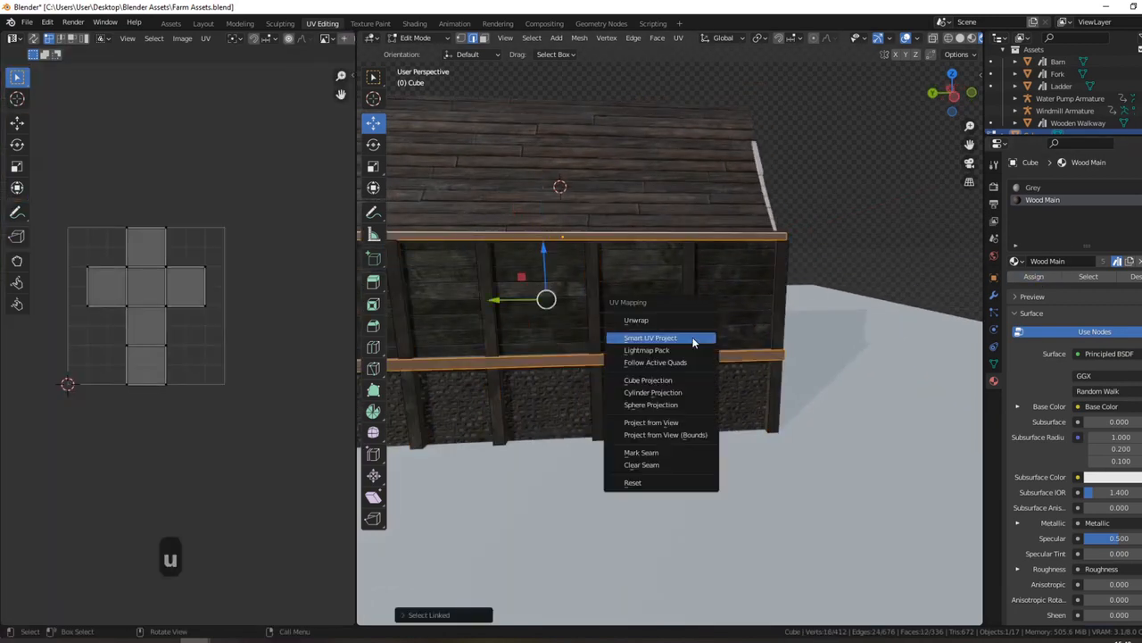
left_click(687, 336)
left_click(624, 437)
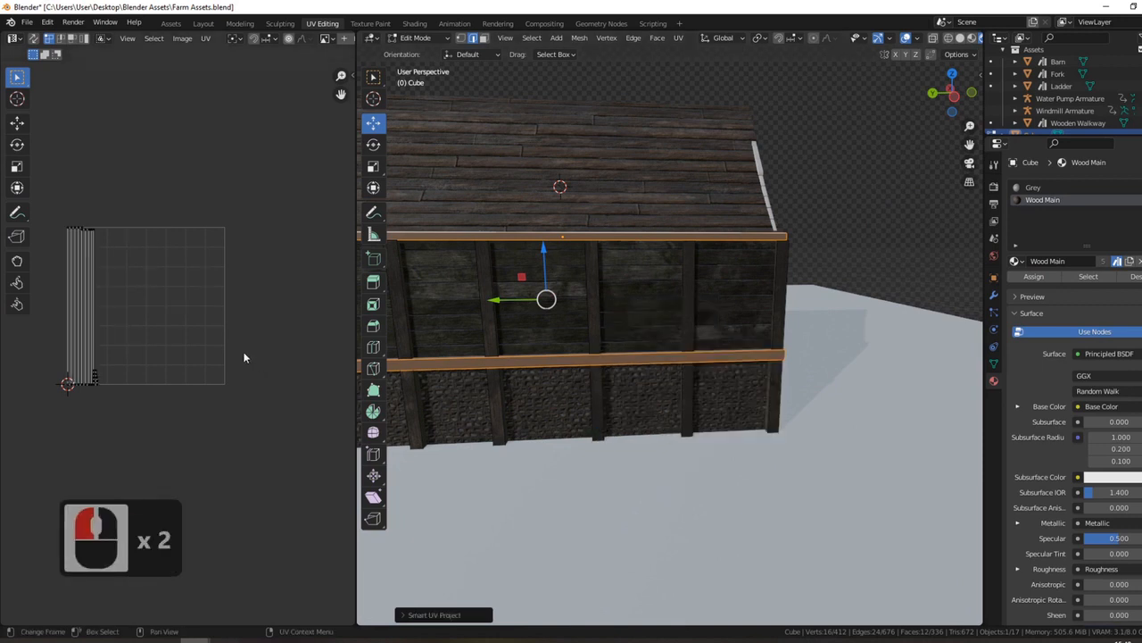
Rotate the two side wall beams' UV islands by 90°, pack them, and return to Object Mode
type("ar90")
key("Return")
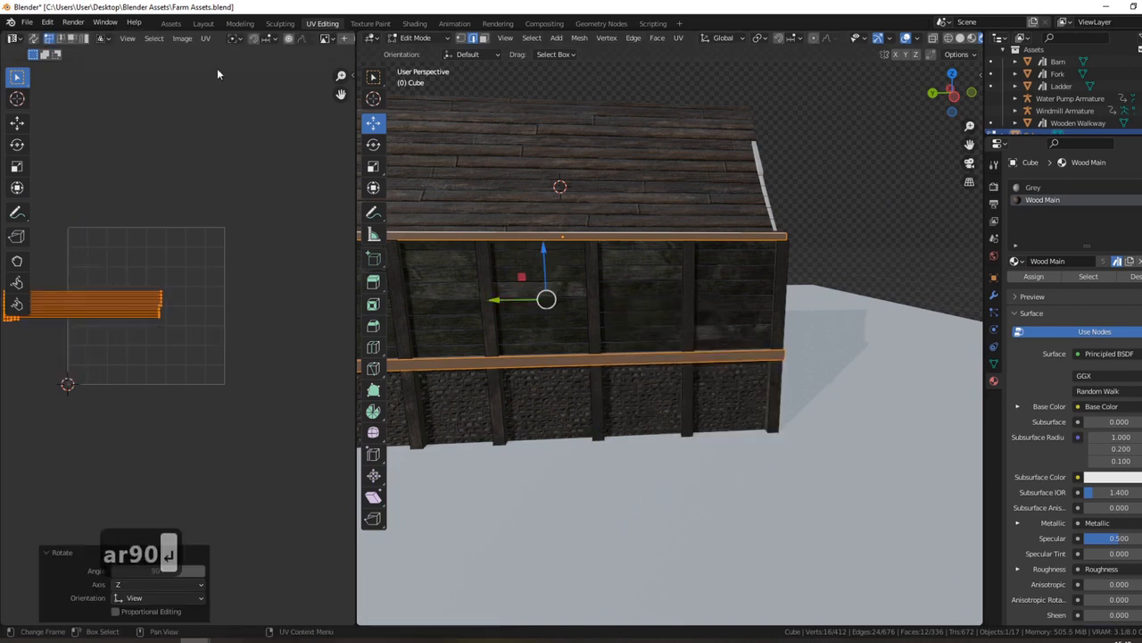
left_click(205, 39)
left_click(267, 255)
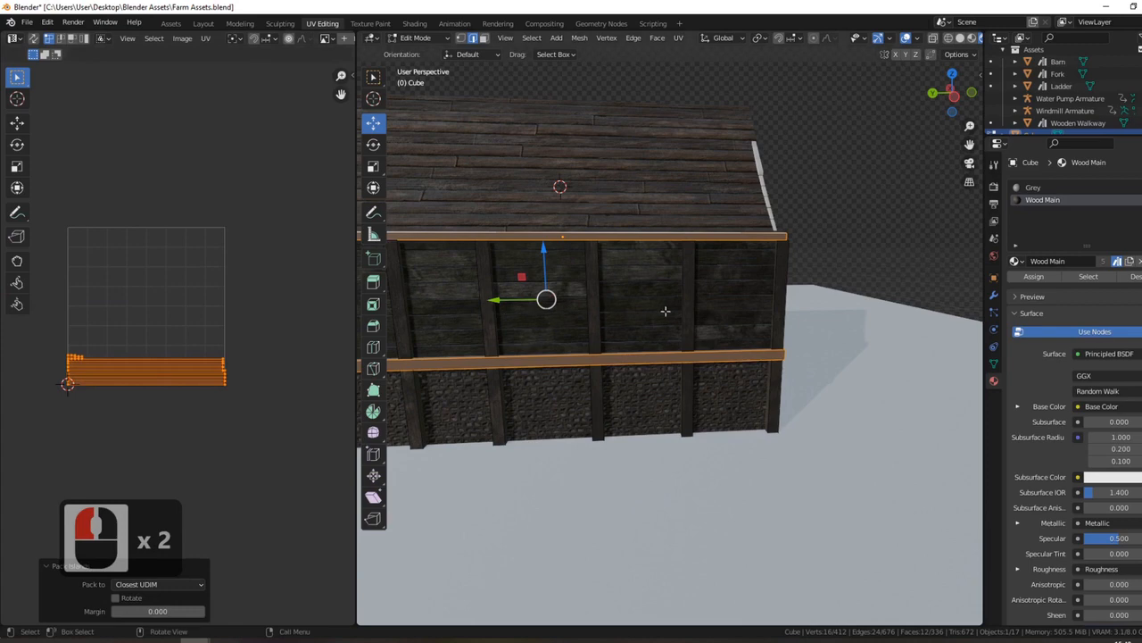
scroll(665, 311, "down", 6)
key("Tab")
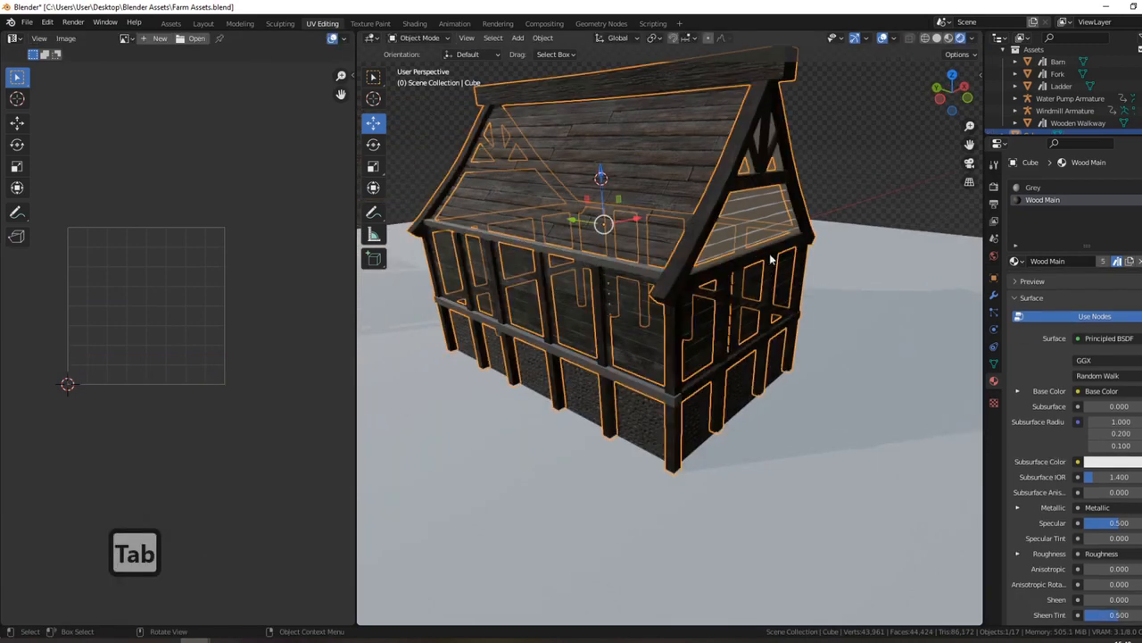
Open the gable planking on the end wall in Edit Mode and select all of its geometry
middle_click_drag(770, 258, 766, 316, "shift")
middle_click_drag(766, 317, 646, 220)
left_click(723, 304)
key("Tab")
scroll(619, 298, "down", 3)
scroll(612, 298, "up", 2)
key("a")
scroll(646, 219, "up", 2)
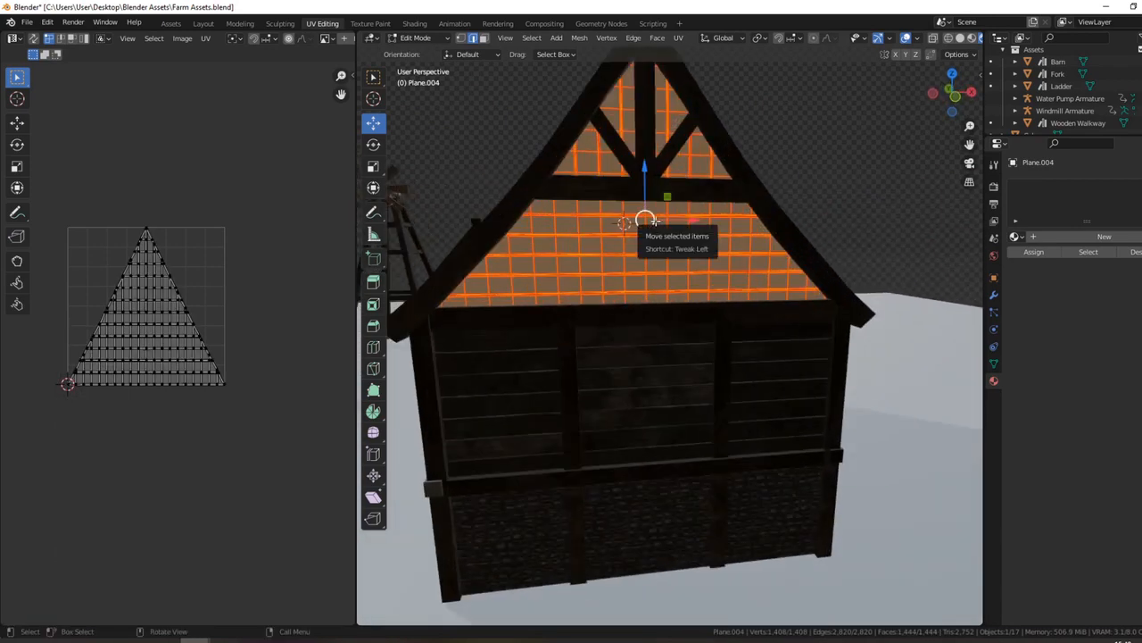
Try unwrapping the gable planking with Smart UV Project and examine the resulting UV islands
key("u")
left_click(637, 222)
left_click(654, 317)
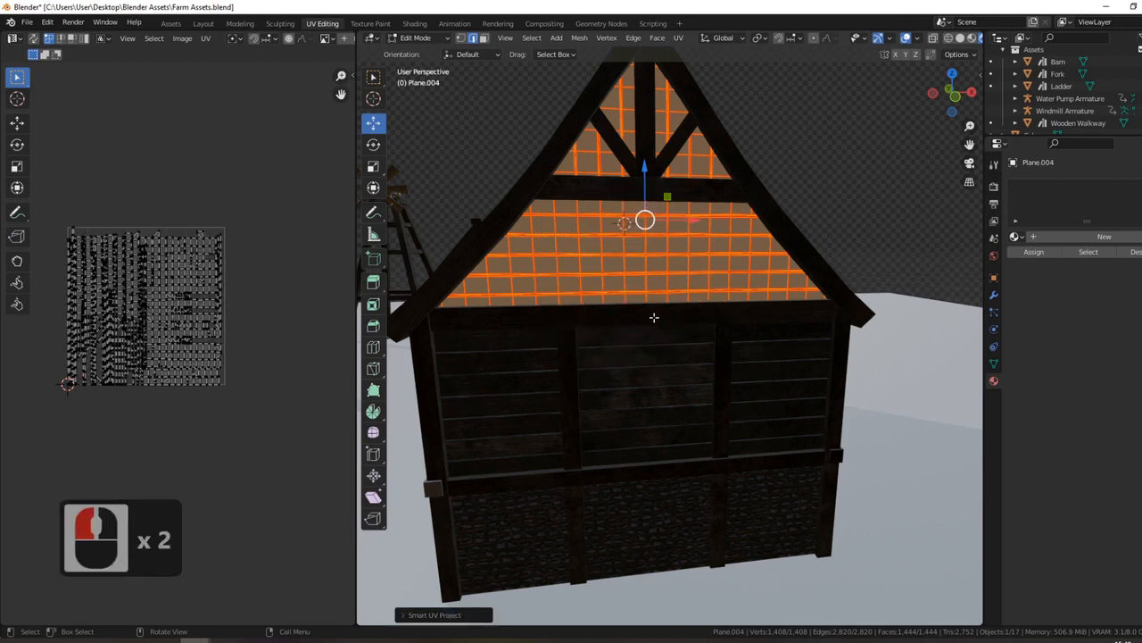
scroll(164, 288, "up", 4)
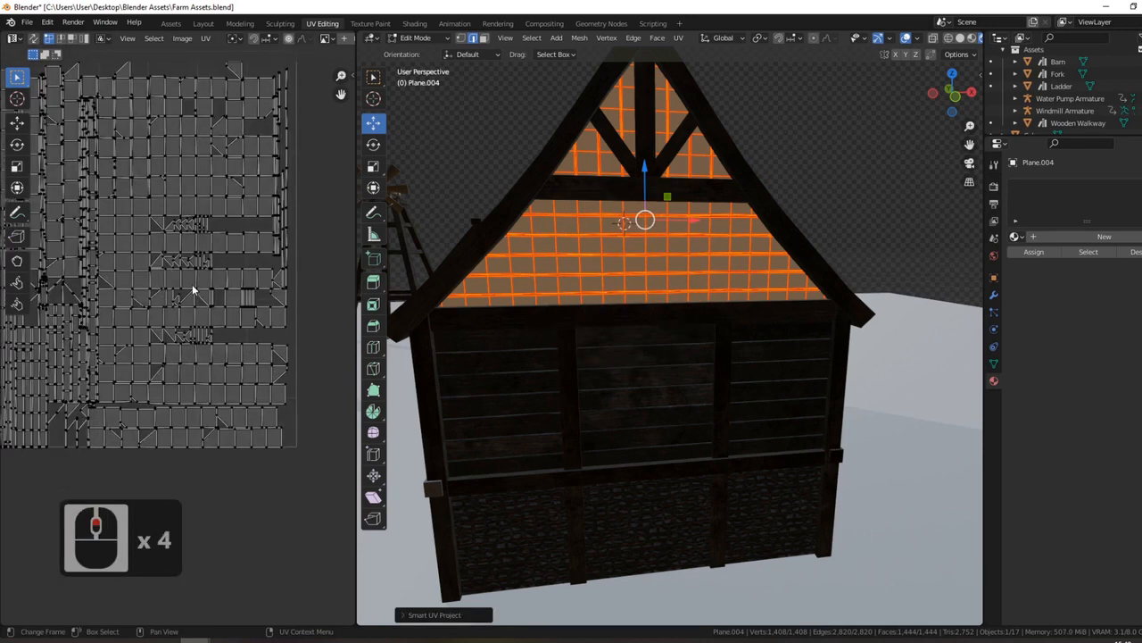
middle_click_drag(173, 181, 354, 198)
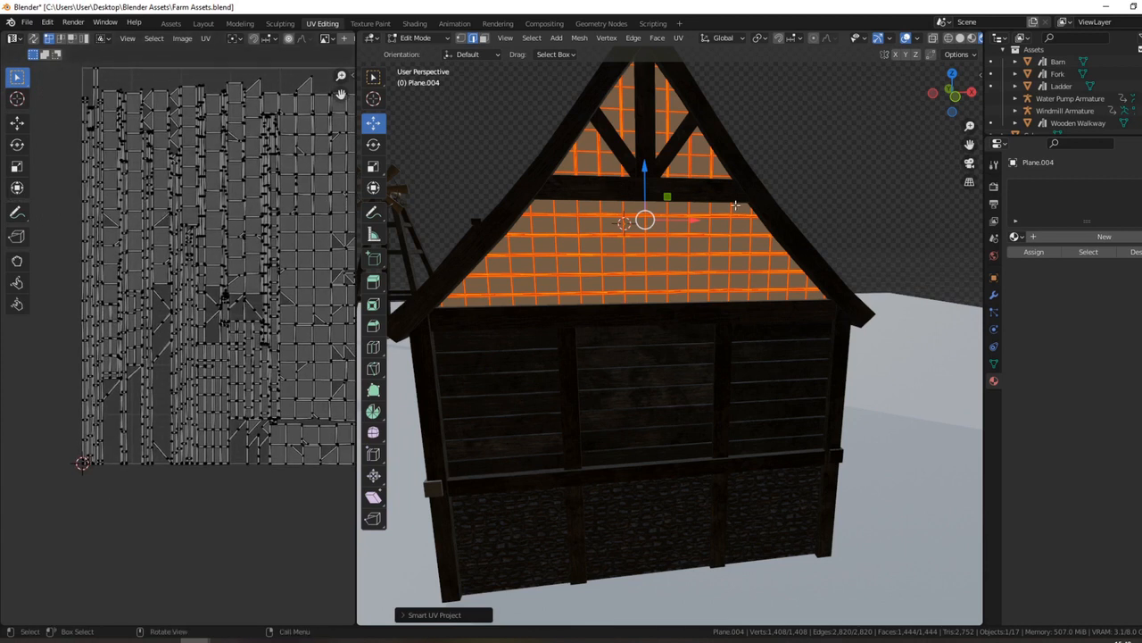
Clear the seams from all the gable planking's edges and unwrap it again with Smart UV Project at a 66° angle limit
key("Delete")
key("ctrl+e")
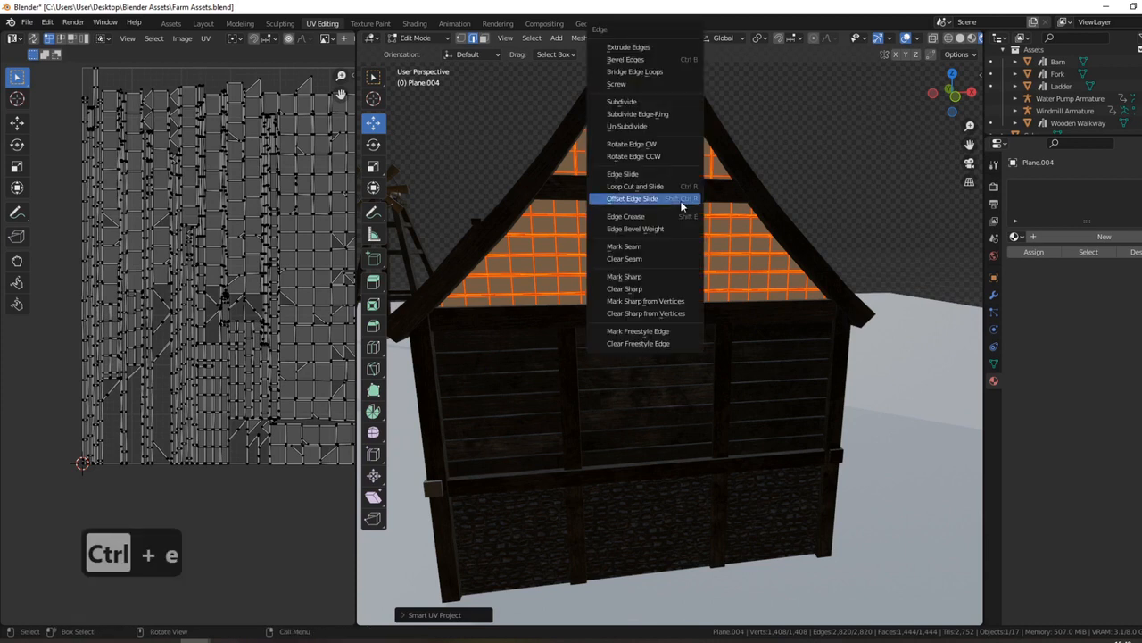
left_click(652, 249)
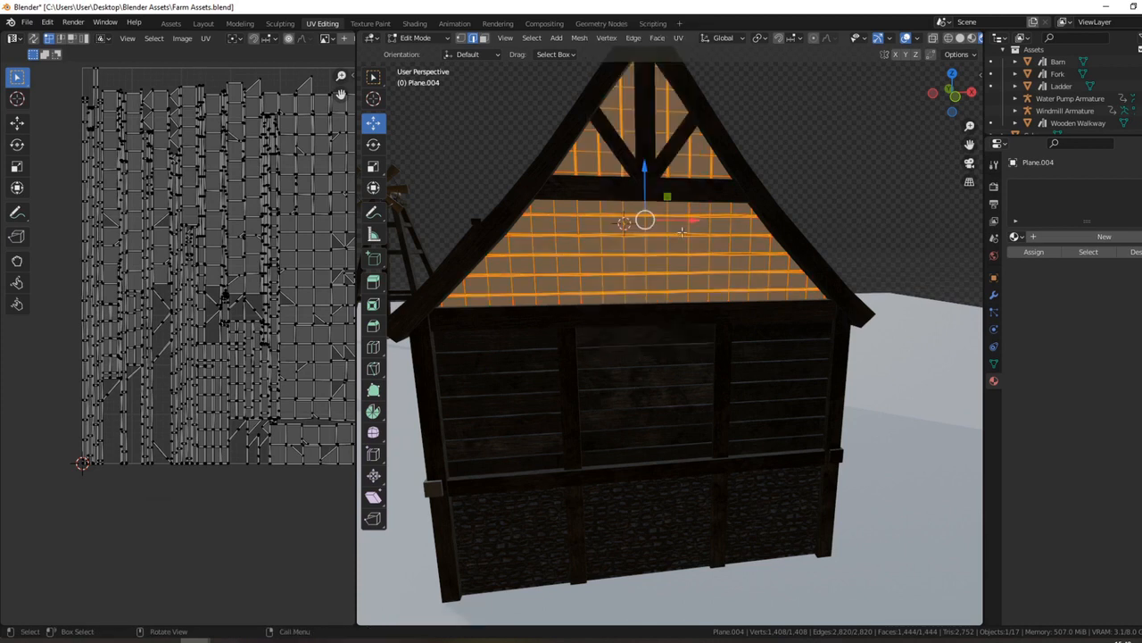
key("u")
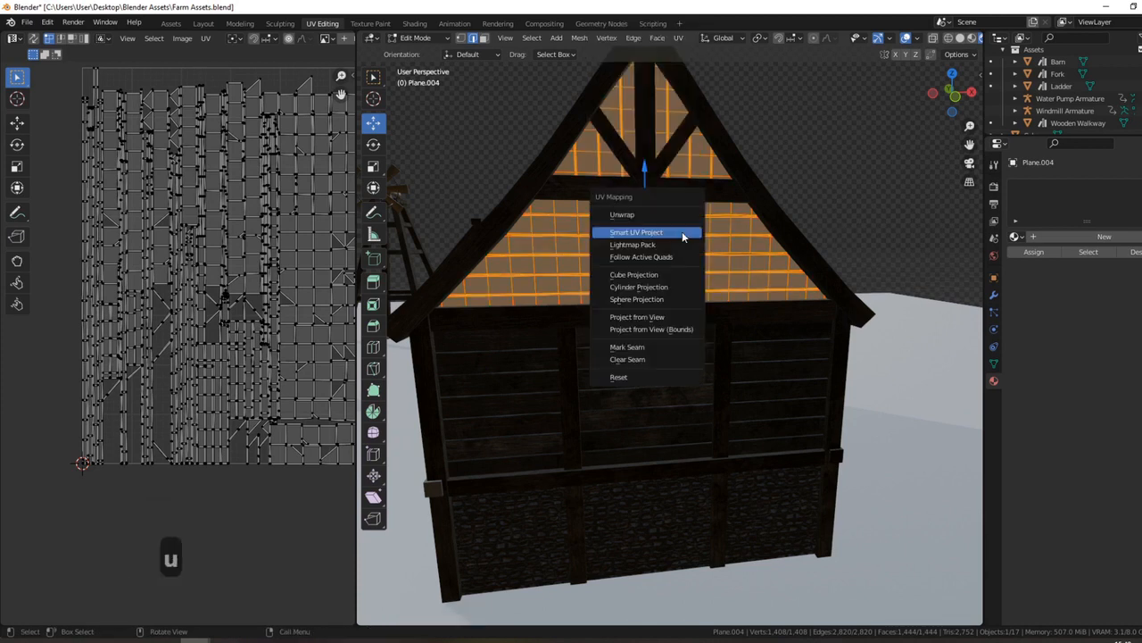
left_click(653, 233)
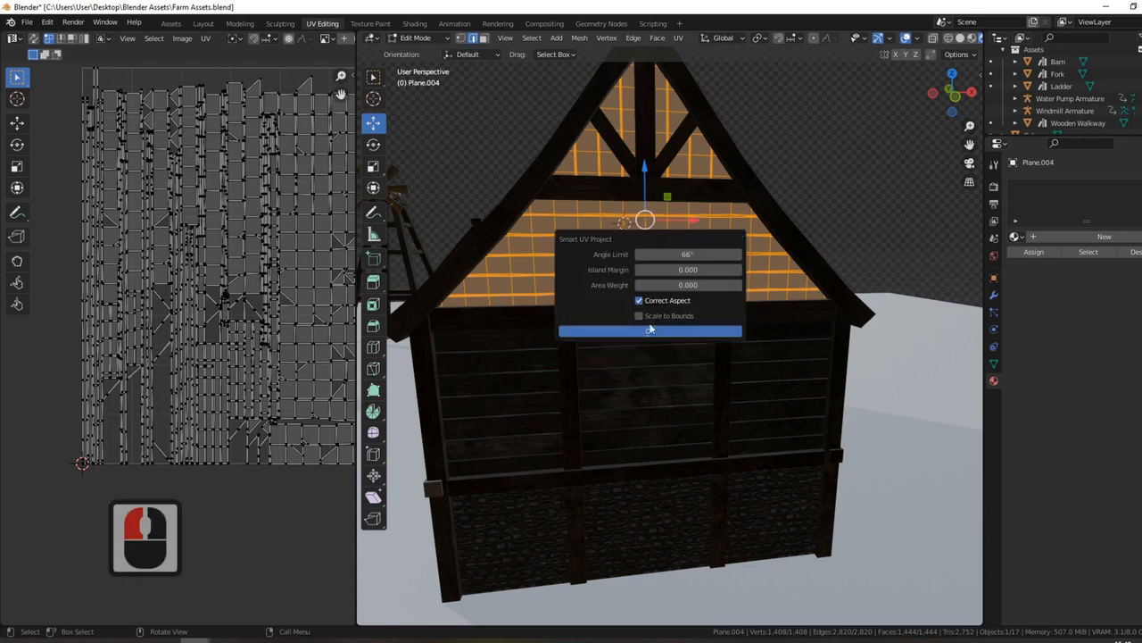
left_click(654, 332)
scroll(223, 268, "down", 3)
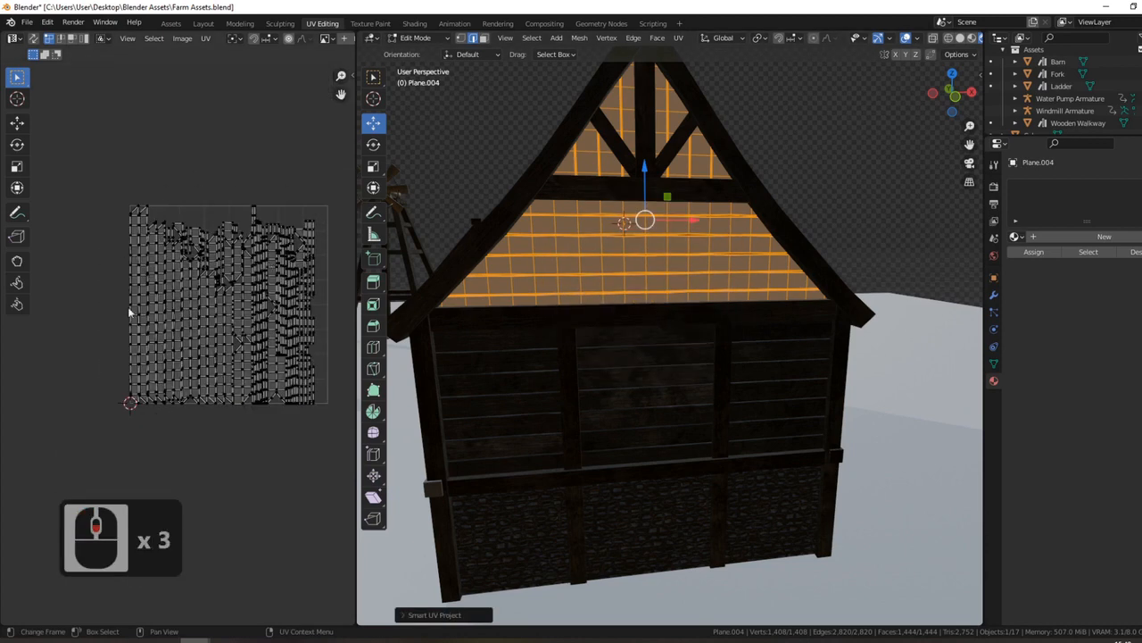
Give the gable planking the Wood Light material, check it in Object Mode, and return to Edit Mode
left_click(1017, 237)
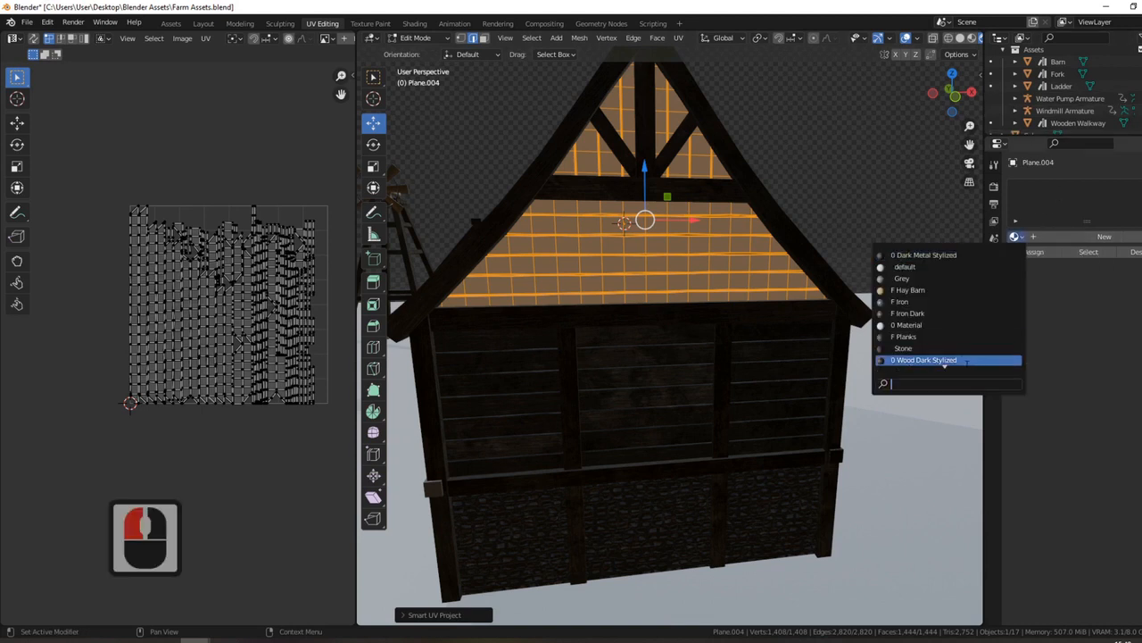
type("w")
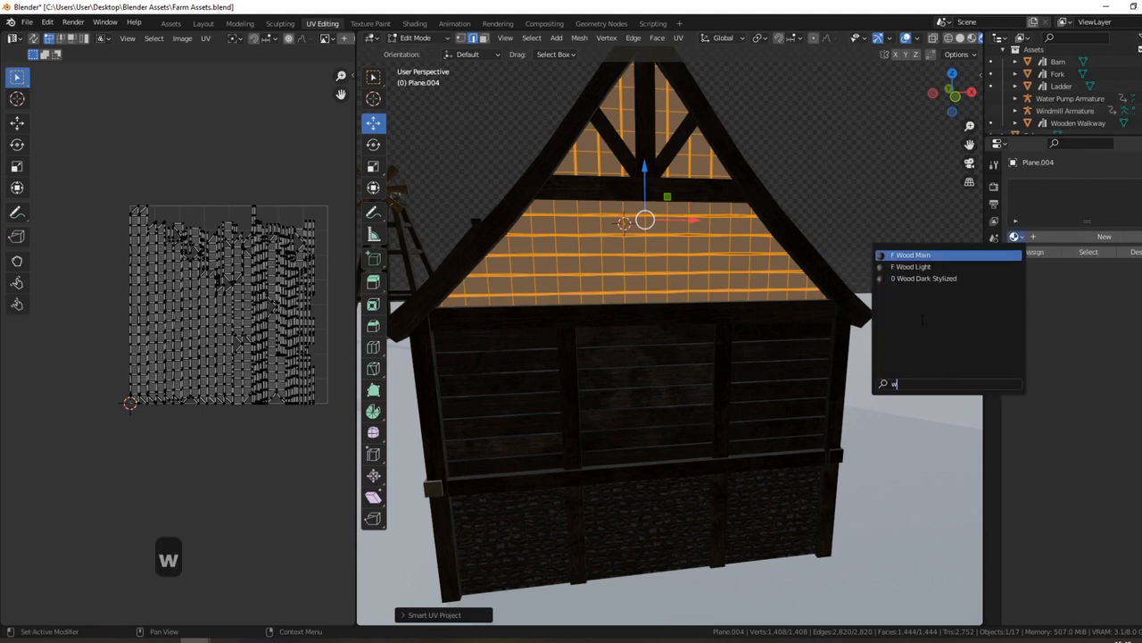
type("oo")
left_click(918, 267)
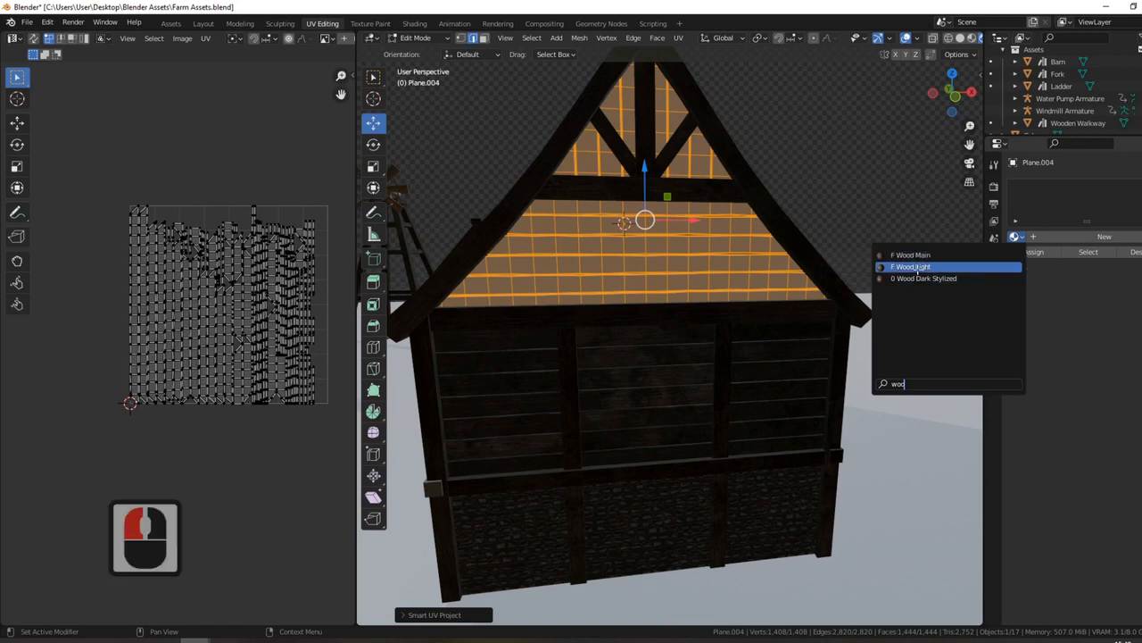
key("Tab")
mouse_move(726, 233)
middle_mouse_down()
mouse_move(745, 255)
mouse_move(744, 239)
mouse_move(713, 251)
middle_mouse_up()
key("Tab")
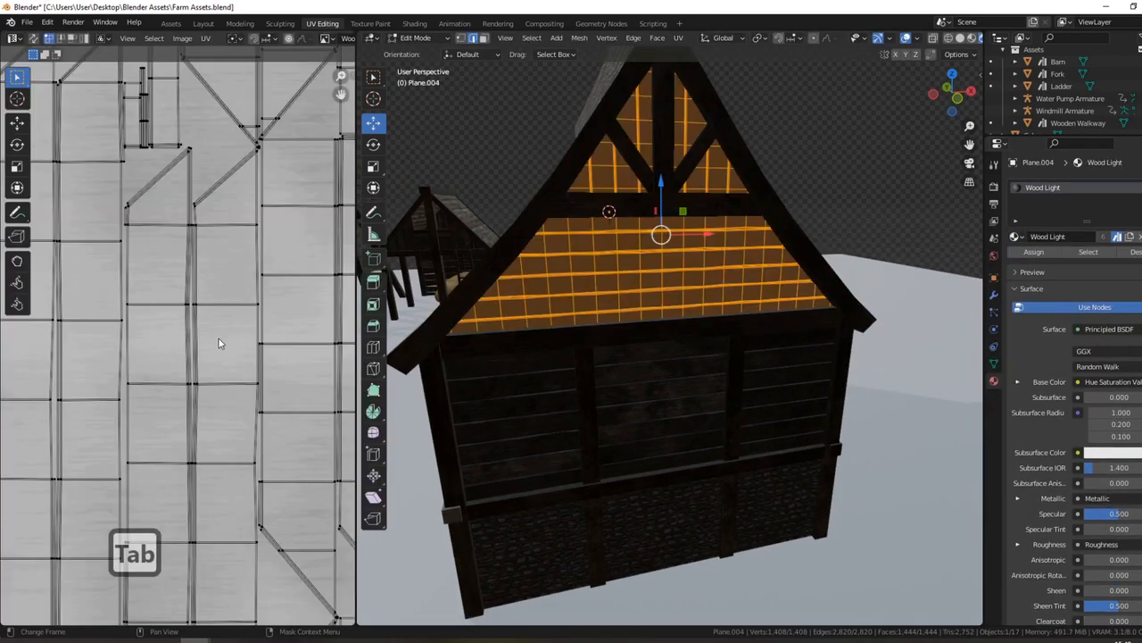
Rotate all the gable planking's UV islands by 90°, pack them, and return to Object Mode
scroll(219, 338, "down", 8)
type("a")
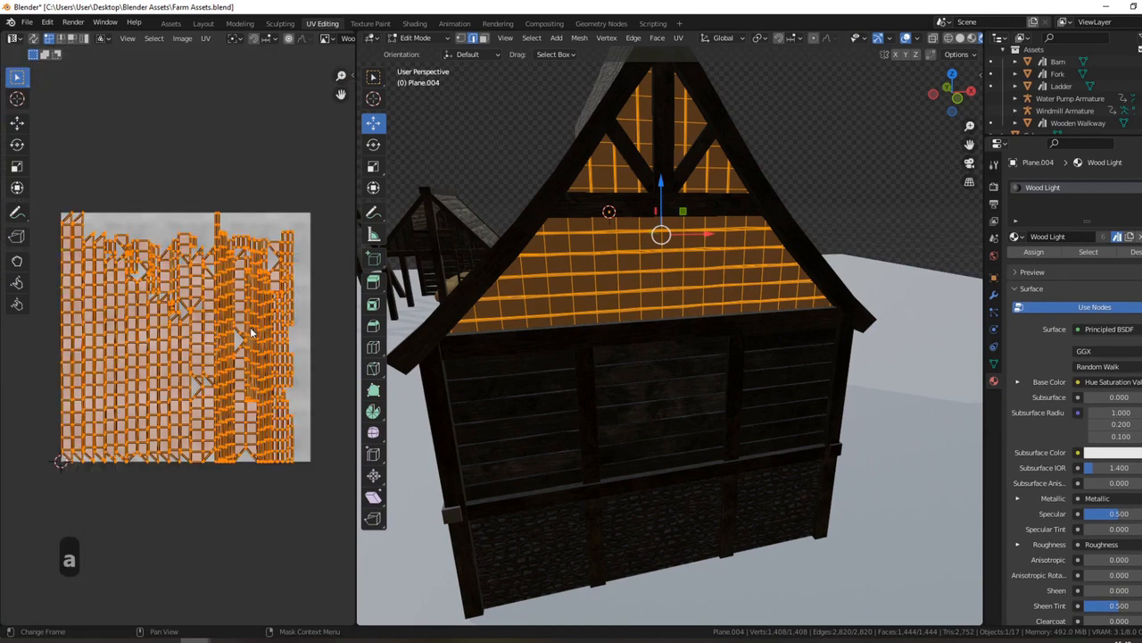
type("r90")
key("Return")
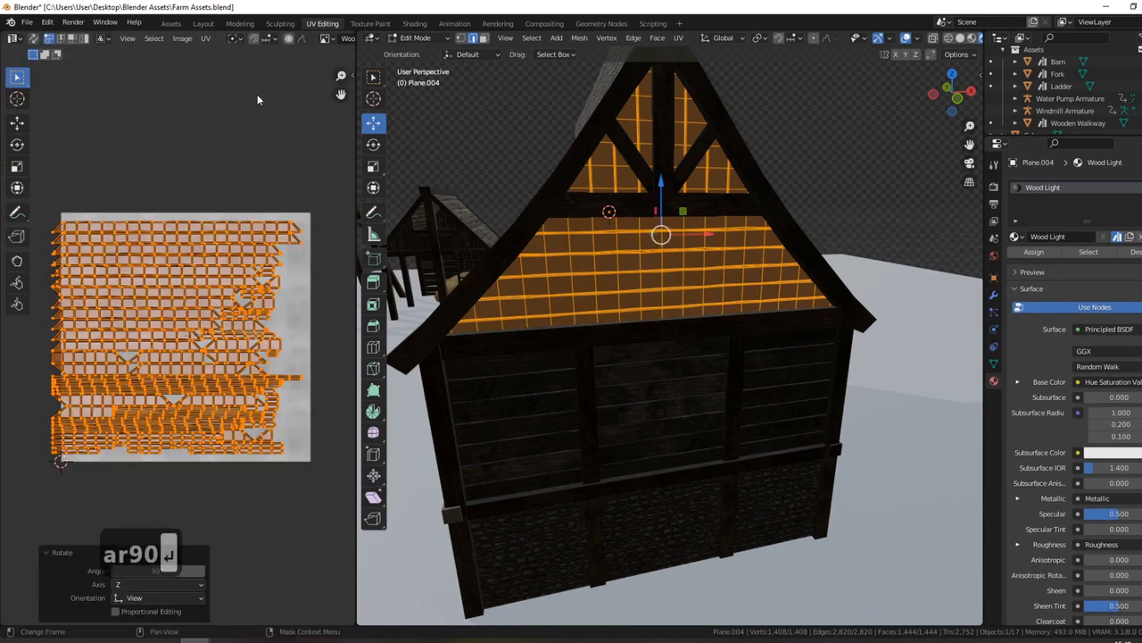
left_click(205, 39)
left_click(243, 252)
key("Tab")
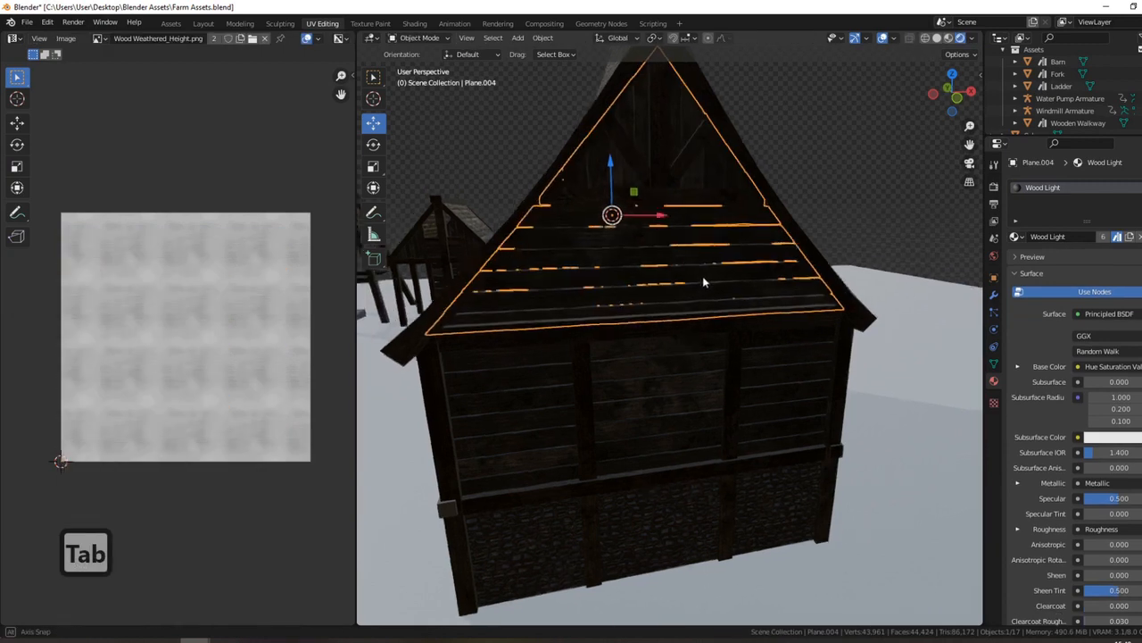
Deselect everything, switch the viewport to Material Preview shading, and check the barn's materials from several sides
key("a")
key("a")
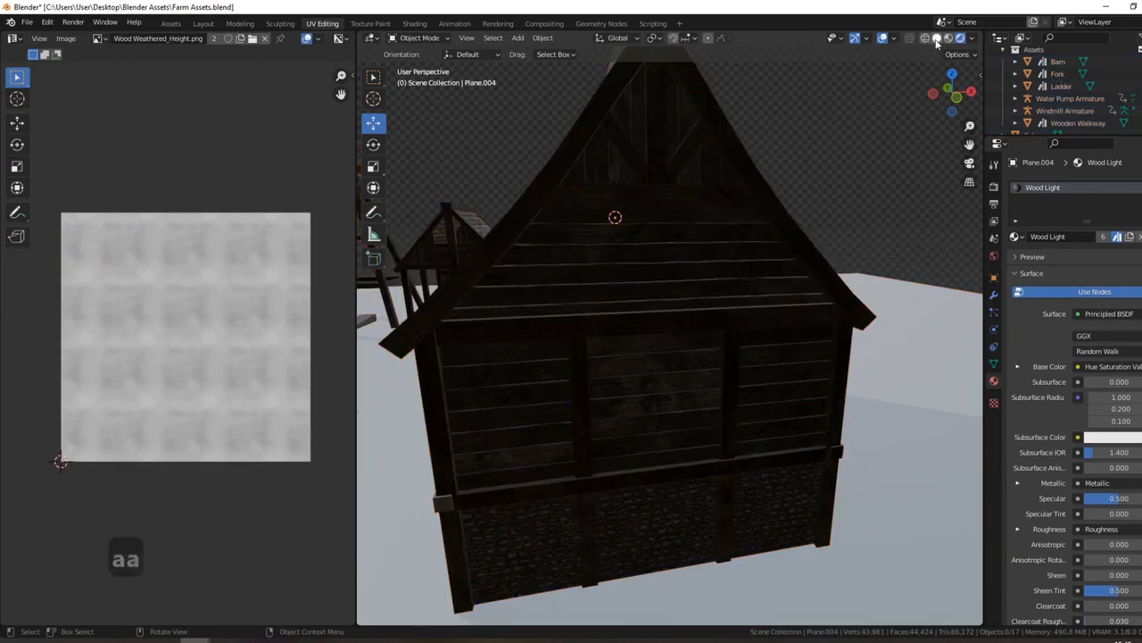
left_click(948, 38)
mouse_move(827, 228)
middle_mouse_down()
mouse_move(614, 233)
mouse_move(603, 254)
middle_mouse_up()
scroll(606, 301, "down", 2)
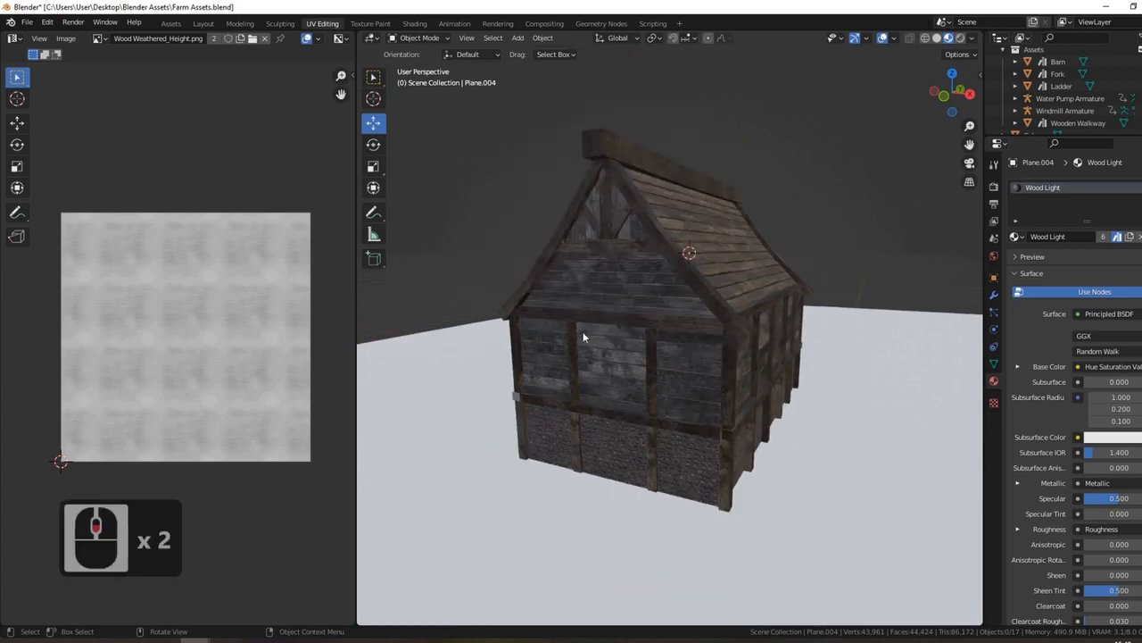
middle_click_drag(584, 337, 705, 406)
scroll(648, 423, "up", 1)
Select the second side wall's upper and middle horizontal beams, assign them the Wood Main material, and return to Object Mode
middle_click_drag(615, 393, 725, 330)
left_click(726, 330)
key("Tab")
left_click(723, 332)
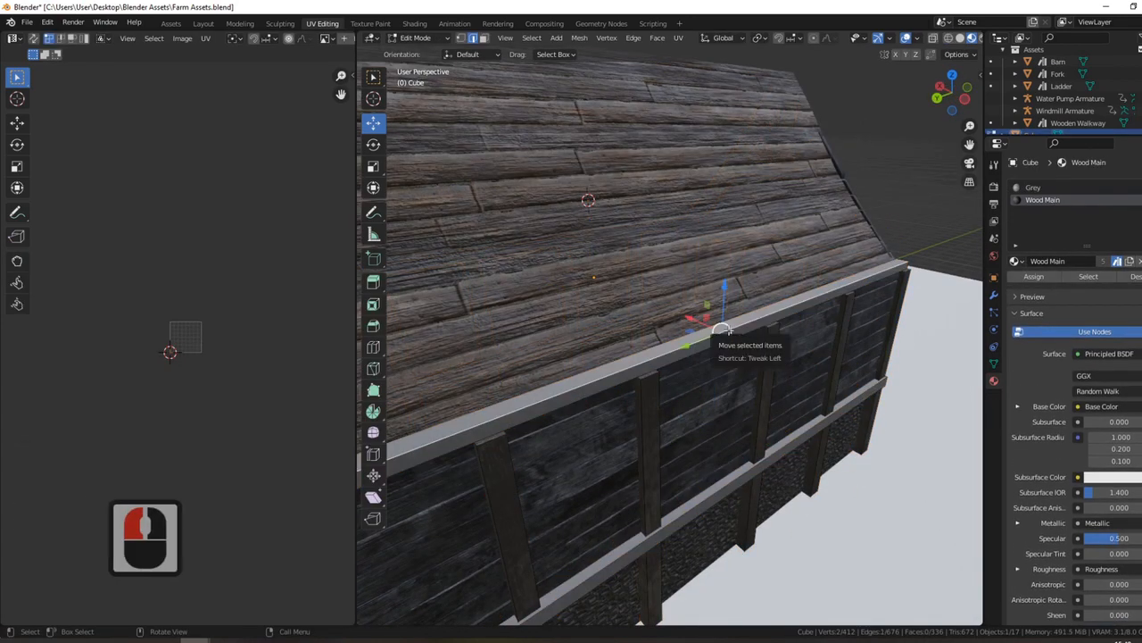
key("ctrl+l")
key("l")
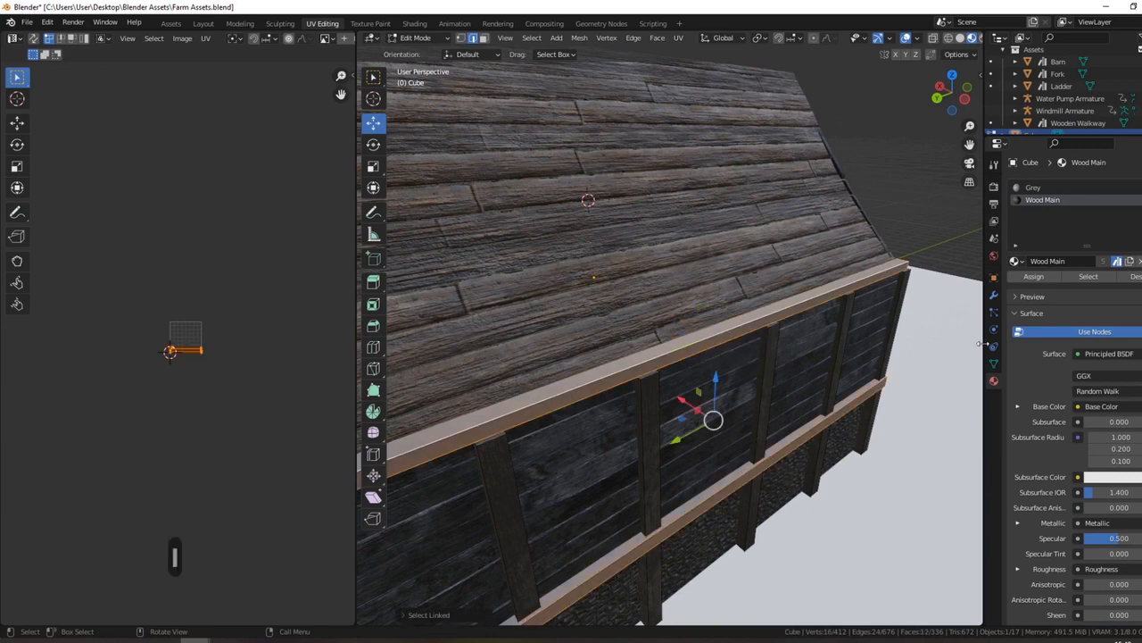
left_click(1033, 276)
scroll(669, 357, "down", 4)
key("Tab")
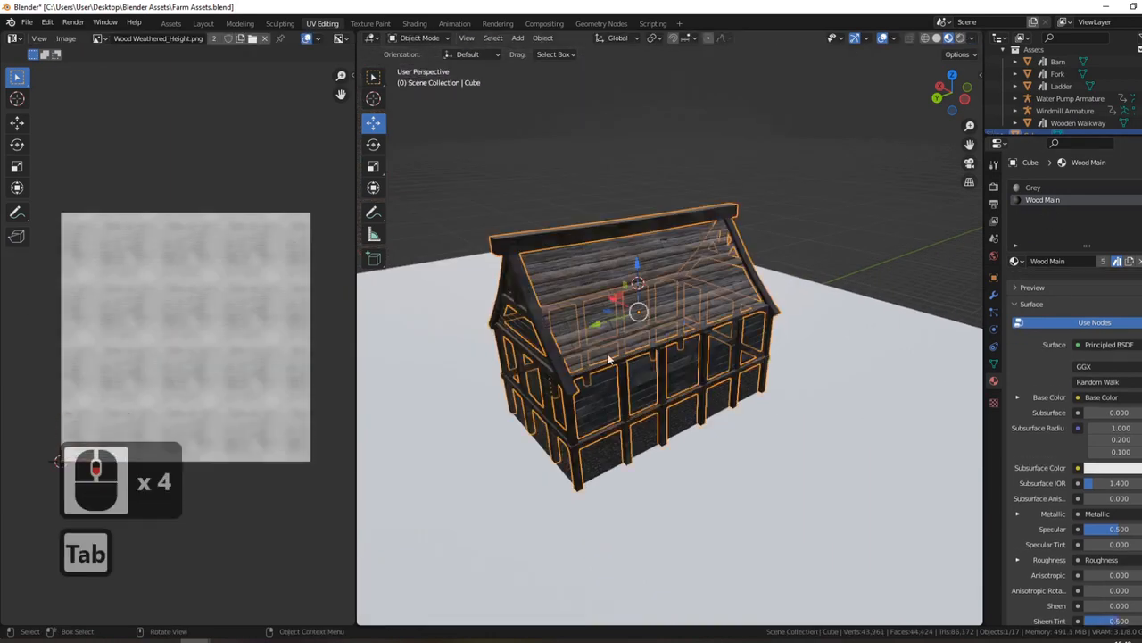
Deselect everything and examine the textured barn's roof and walls from all around
middle_click_drag(607, 357, 703, 325)
scroll(644, 356, "up", 2)
scroll(726, 304, "down", 2)
scroll(714, 310, "up", 2)
key("a")
key("a")
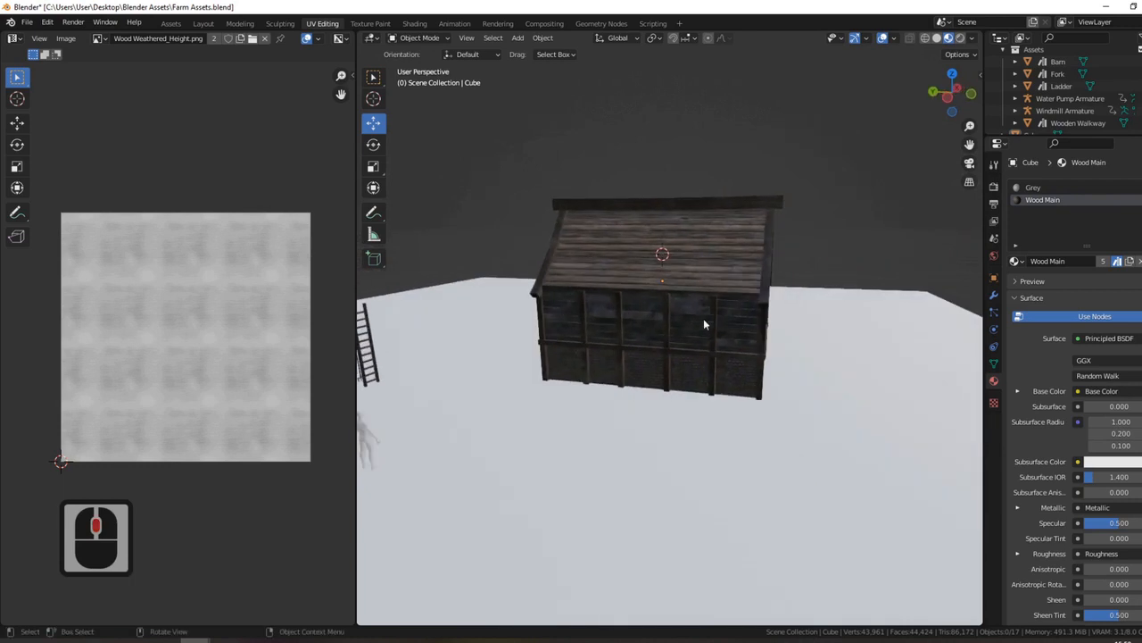
middle_click_drag(603, 305, 717, 331)
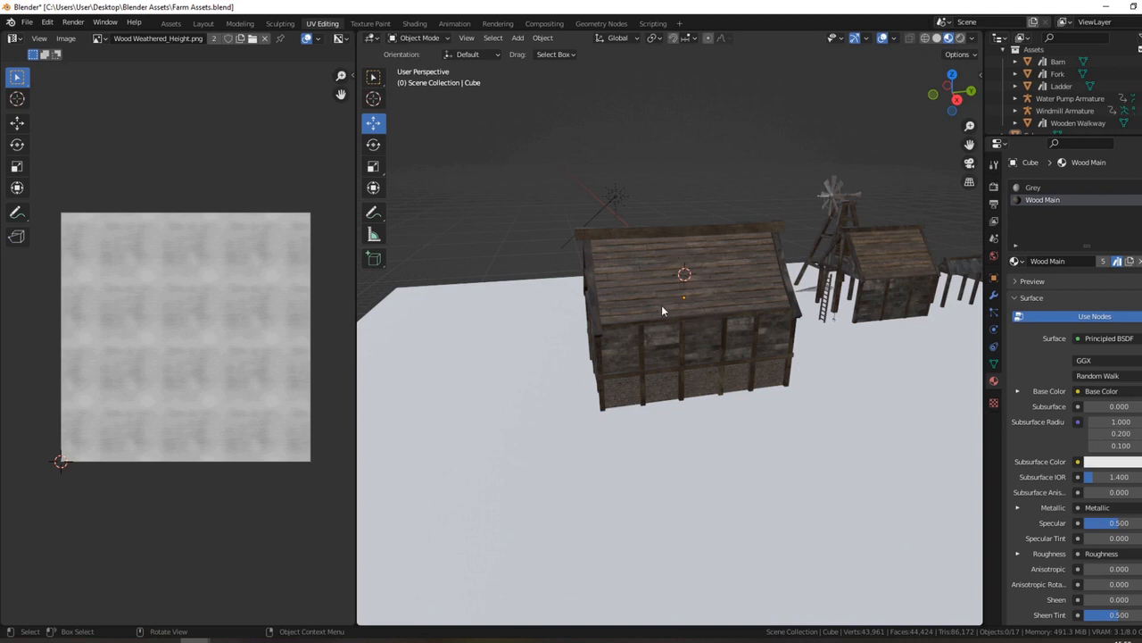
Add a cube at the barn and move it along the X axis out through the long side's roof slope
middle_click_drag(661, 310, 675, 301)
key("shift+a")
mouse_move(687, 254)
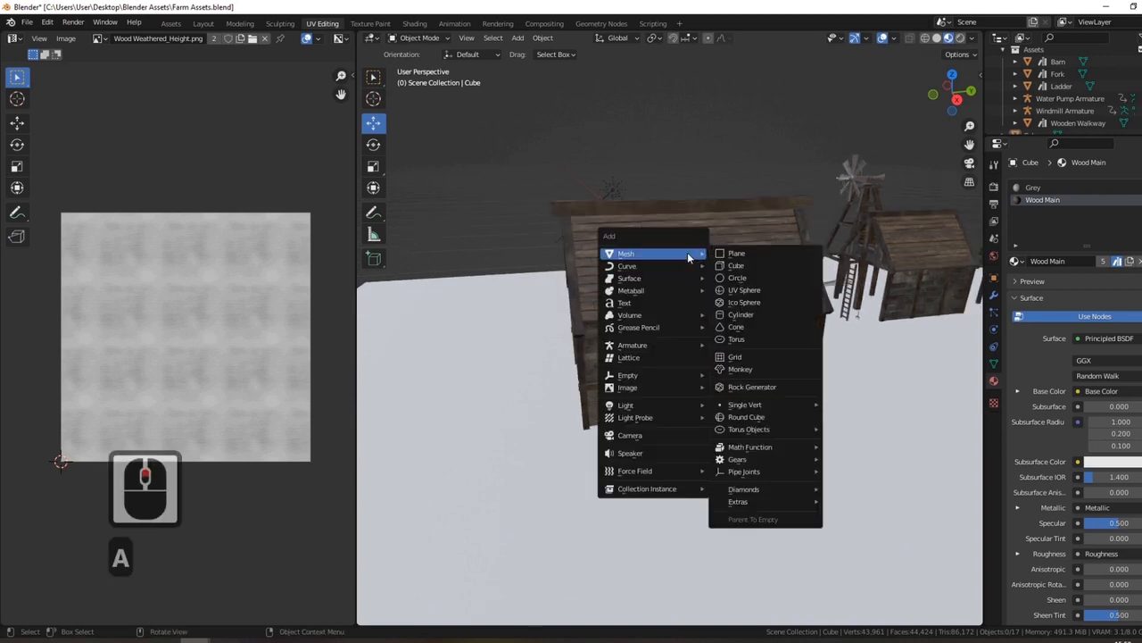
left_click(745, 268)
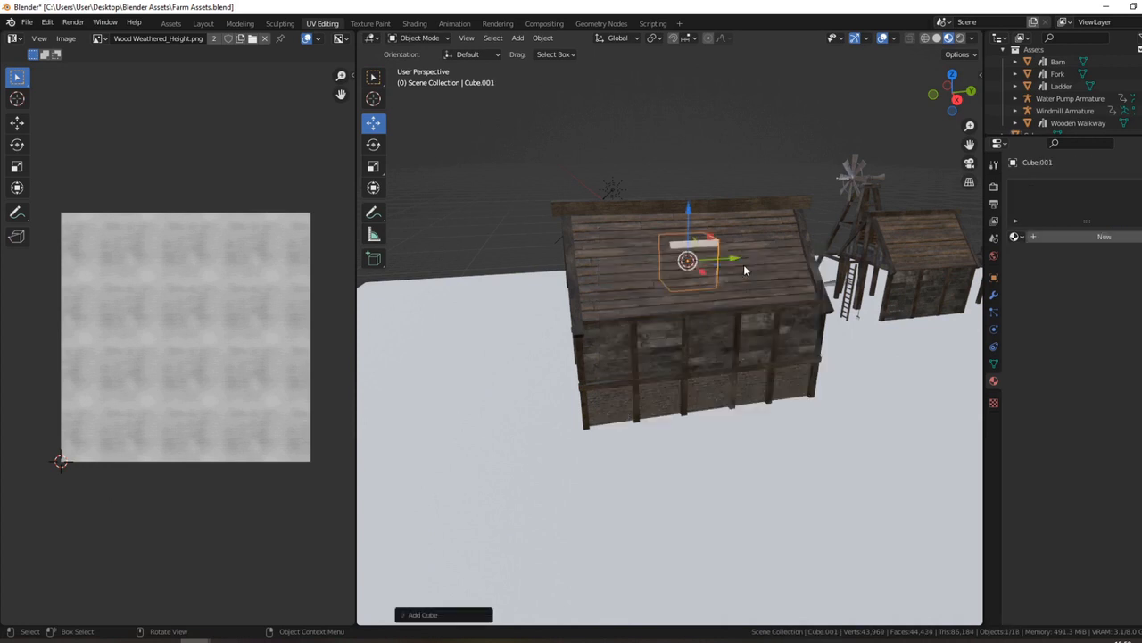
key("F9")
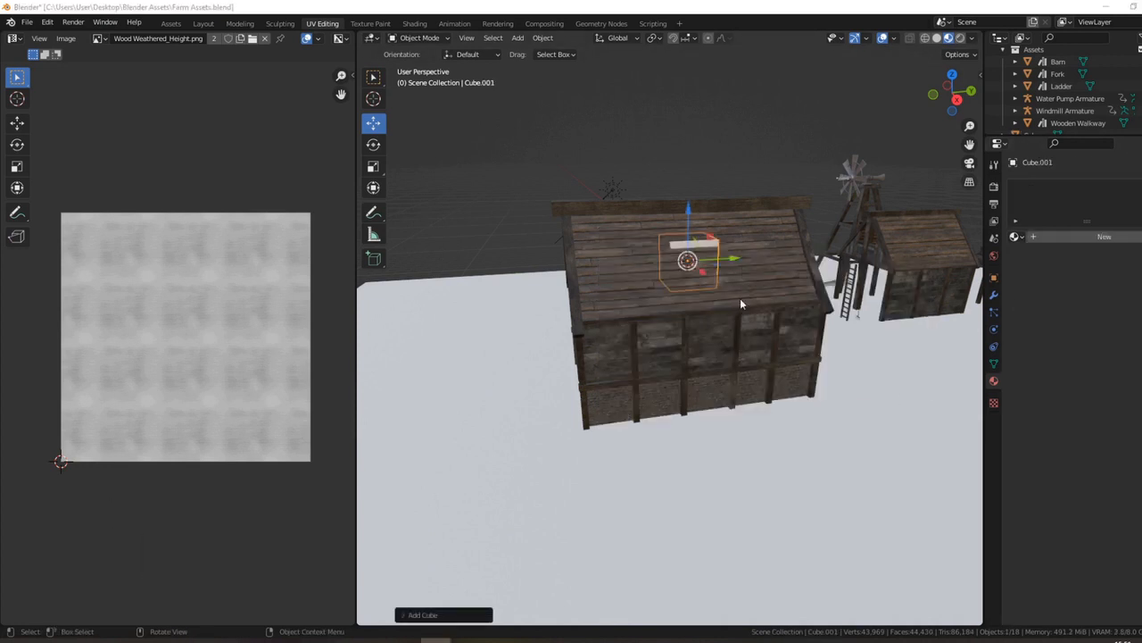
middle_click_drag(698, 300, 719, 330)
key("g")
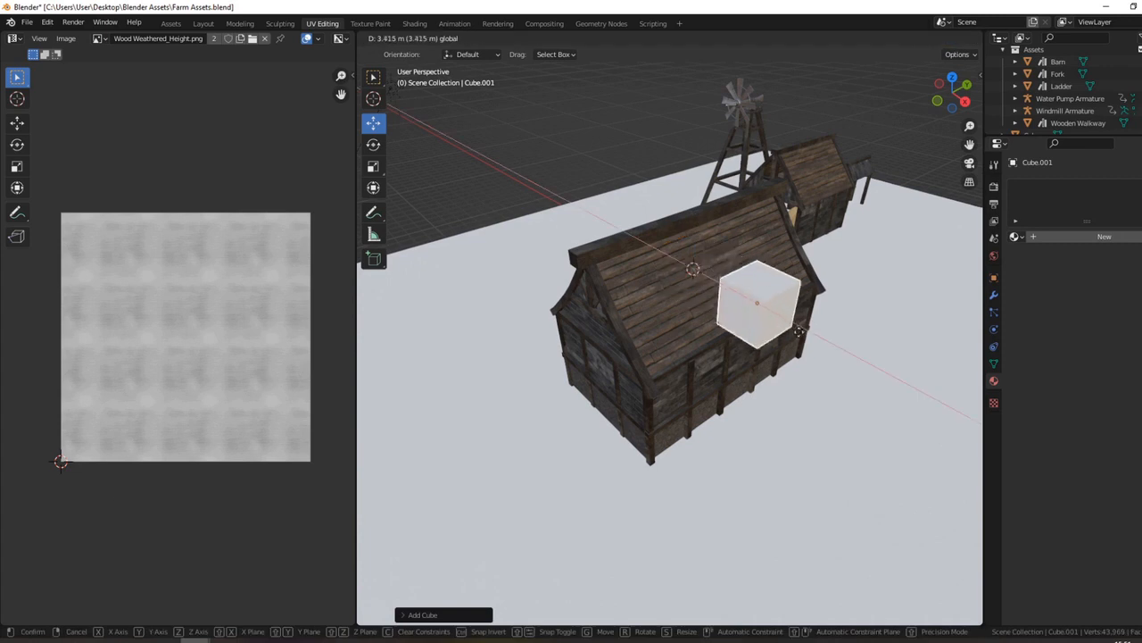
left_click(780, 375)
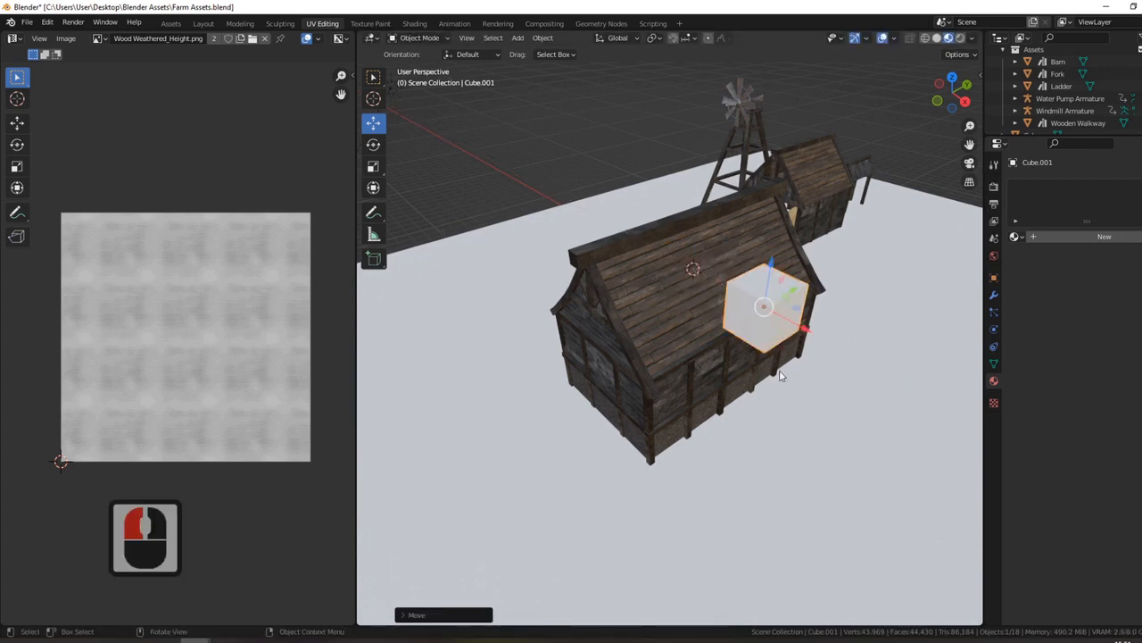
Unhide the hidden objects to bring back the image plane behind the barn
left_click(746, 417)
key("alt+h")
scroll(655, 382, "down", 2)
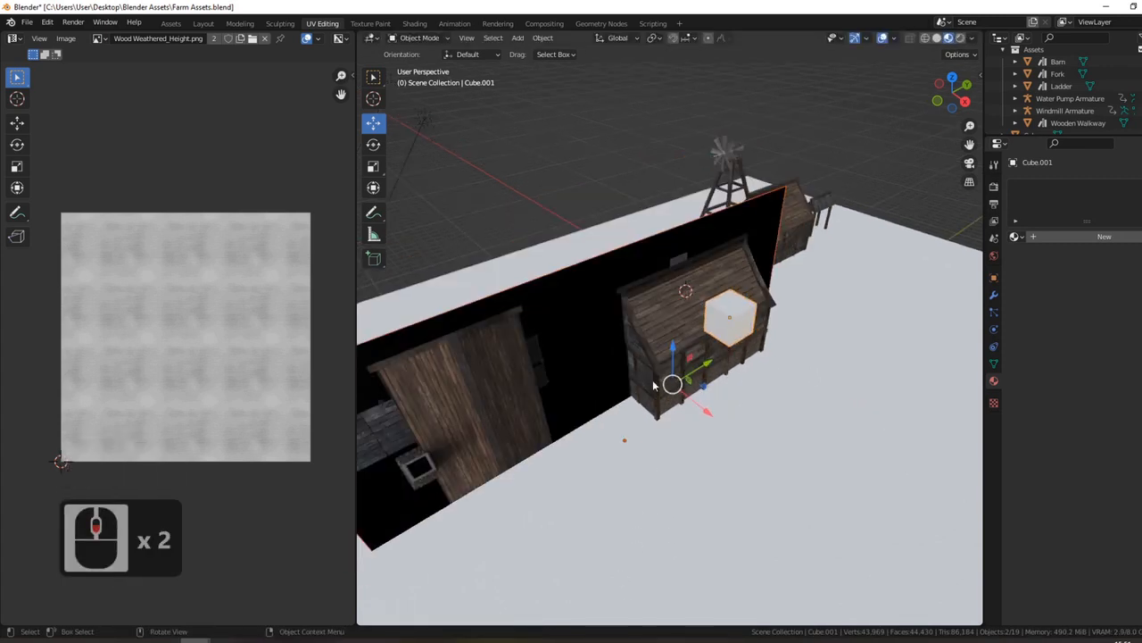
Select the house reference image behind the barn and raise it along the Z axis until its lower edge meets the ground
middle_click_drag(655, 382, 640, 347)
scroll(640, 351, "down", 2)
left_click(576, 347)
middle_click_drag(694, 390, 642, 368)
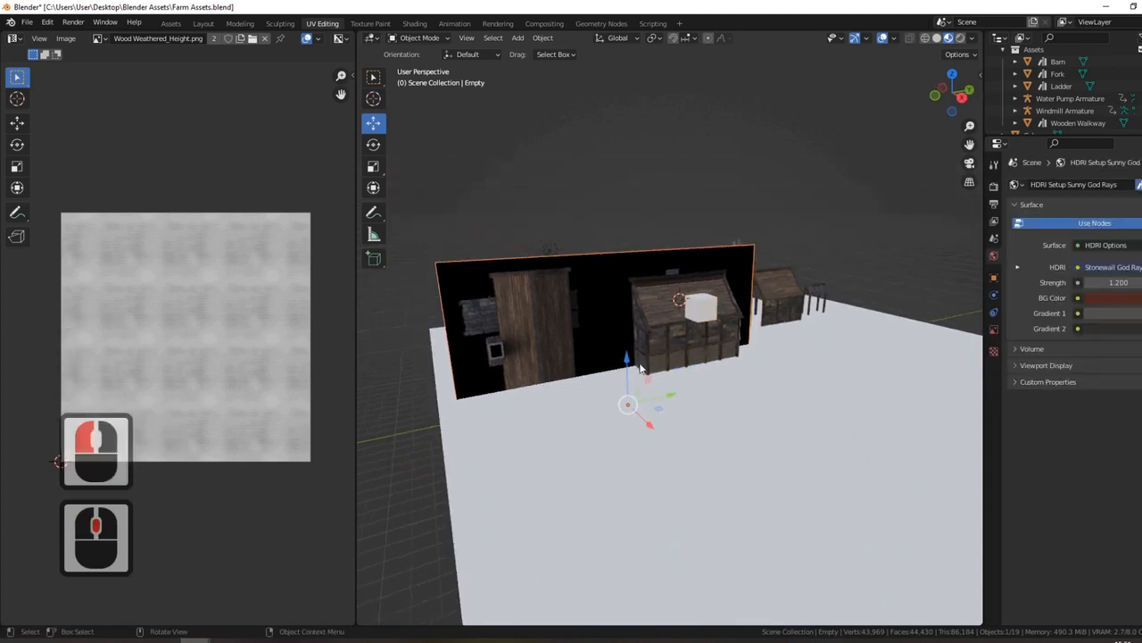
left_click_drag(629, 366, 623, 279)
left_click(665, 164)
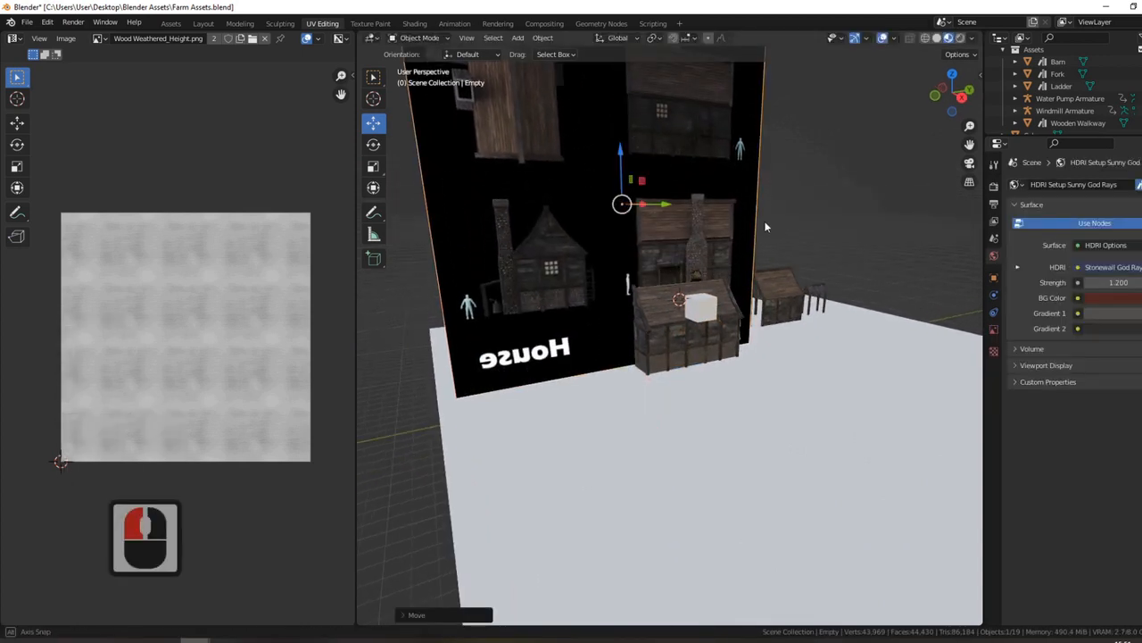
Rotate the reference image 180° about the Z axis and move it along Y so its chimney elevation lines up with the barn
middle_click_drag(765, 226, 668, 266)
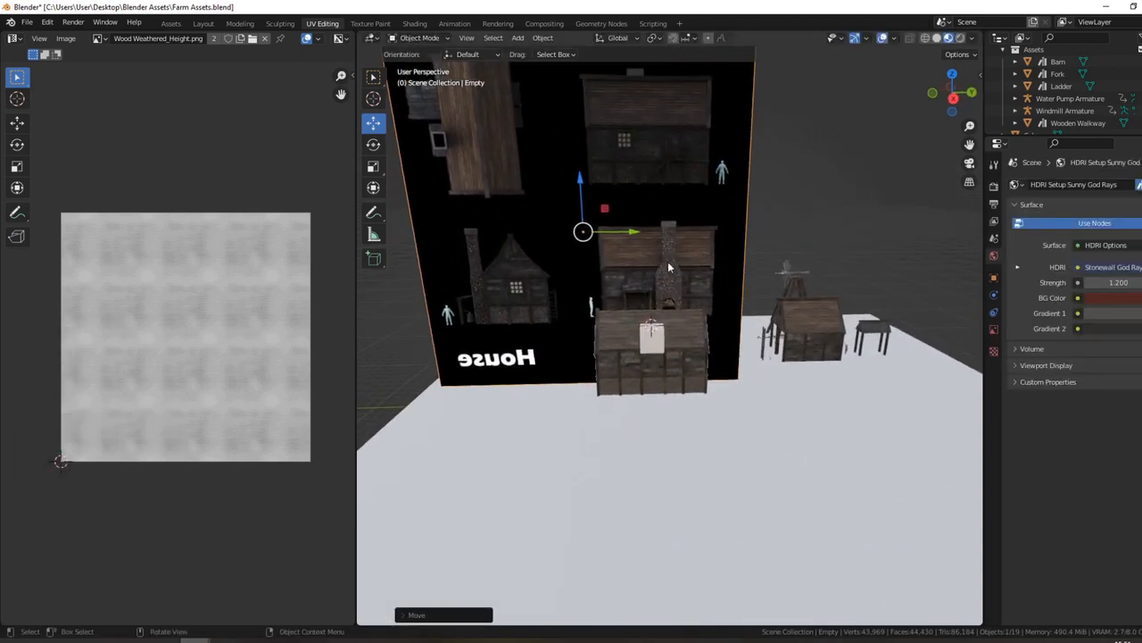
type("rz")
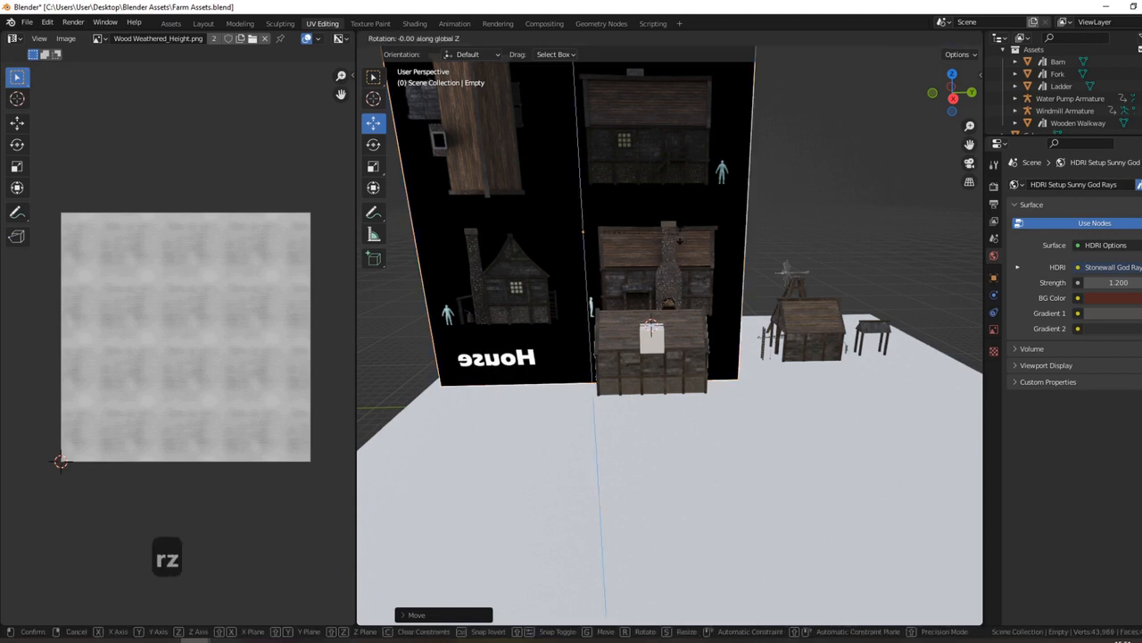
type("180")
key("Return")
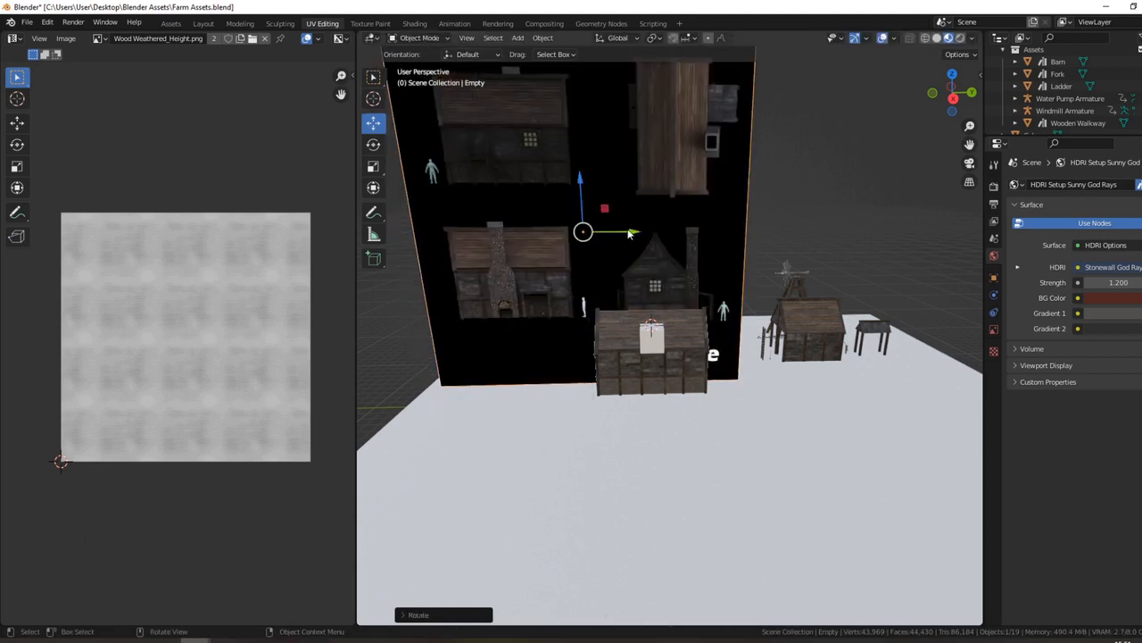
left_click_drag(680, 239, 769, 257)
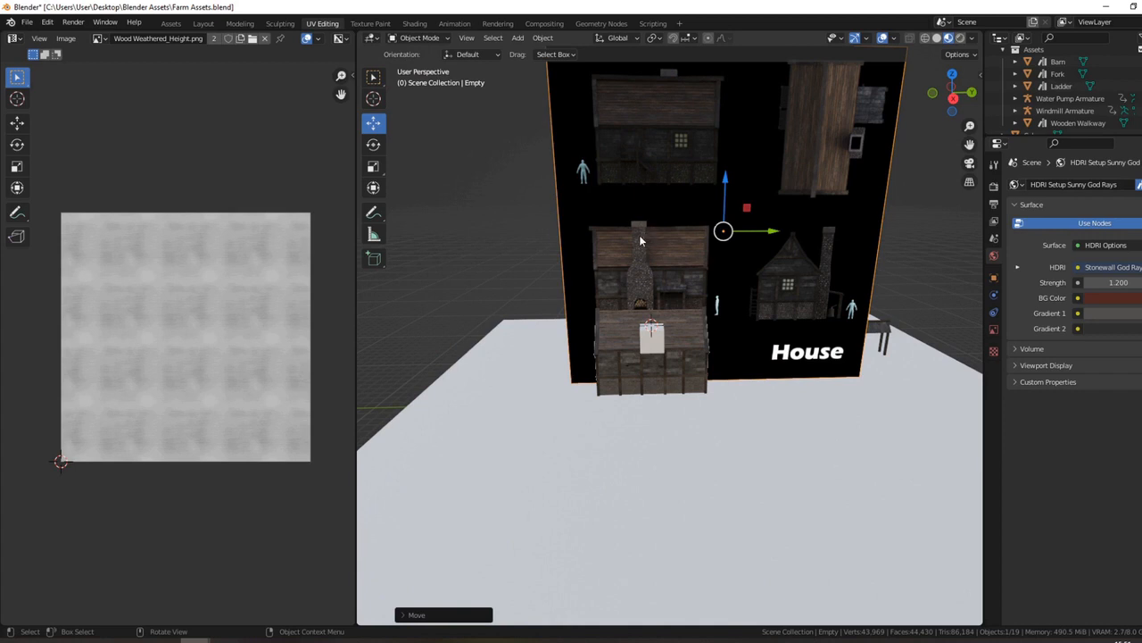
Move the reference image along the X axis toward the barn's outer long side and check its placement in side view
middle_click_drag(639, 235, 732, 284)
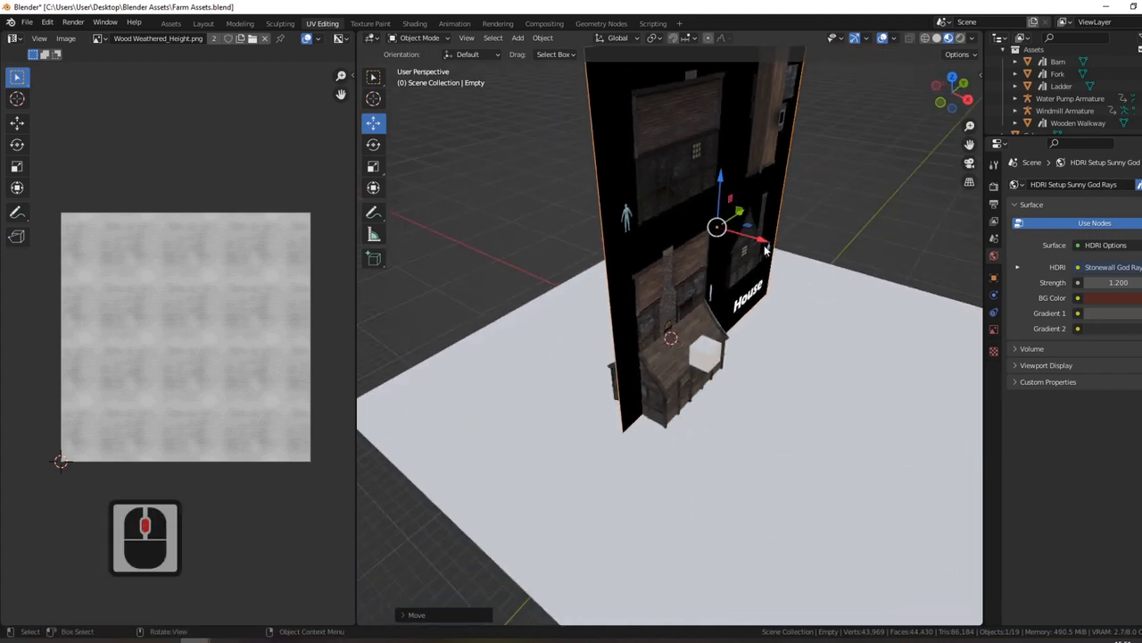
left_click_drag(765, 250, 786, 254)
middle_click_drag(842, 317, 800, 317)
key("ctrl+KP_1")
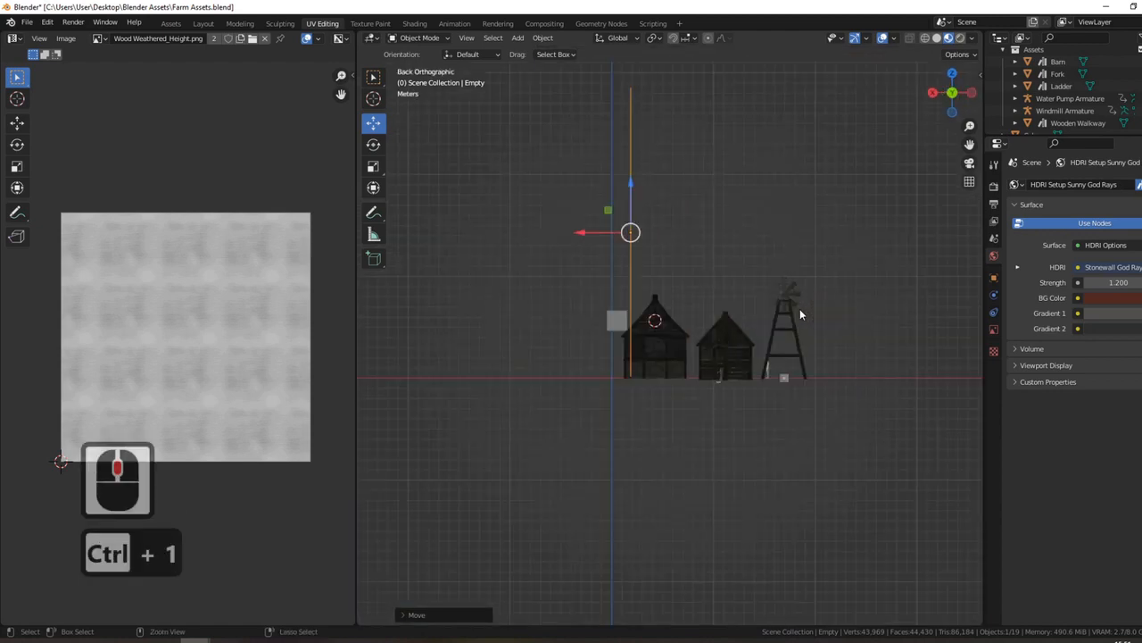
key("ctrl+KP_3")
key("KP_3")
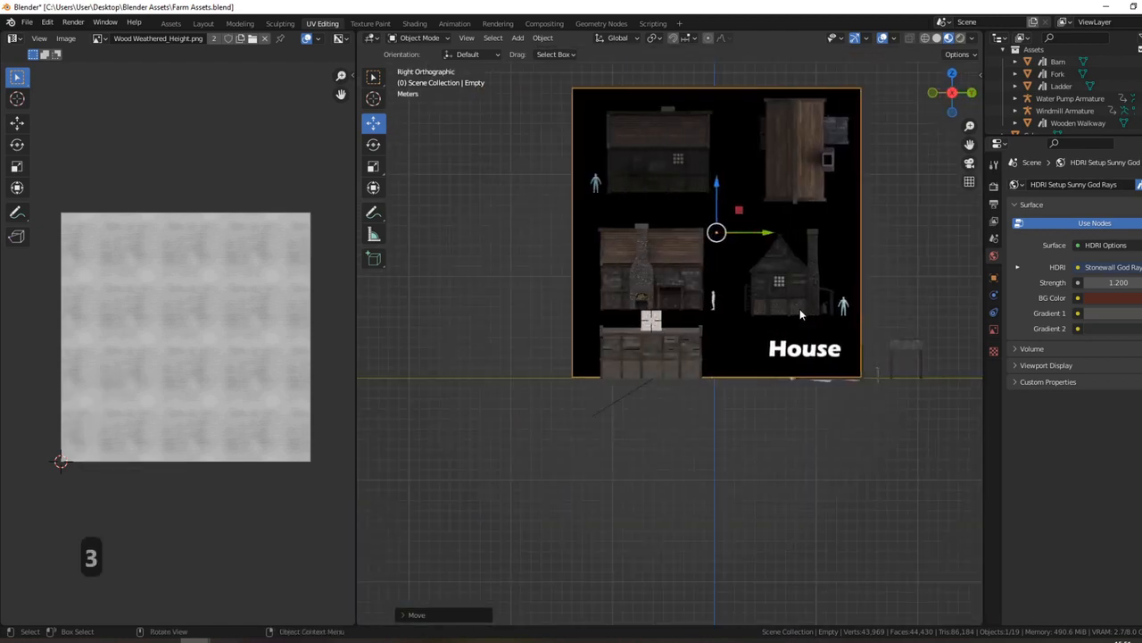
Lower the reference image along the Z axis until its chimney elevation overlays the barn's wall and roof
scroll(727, 318, "up", 3)
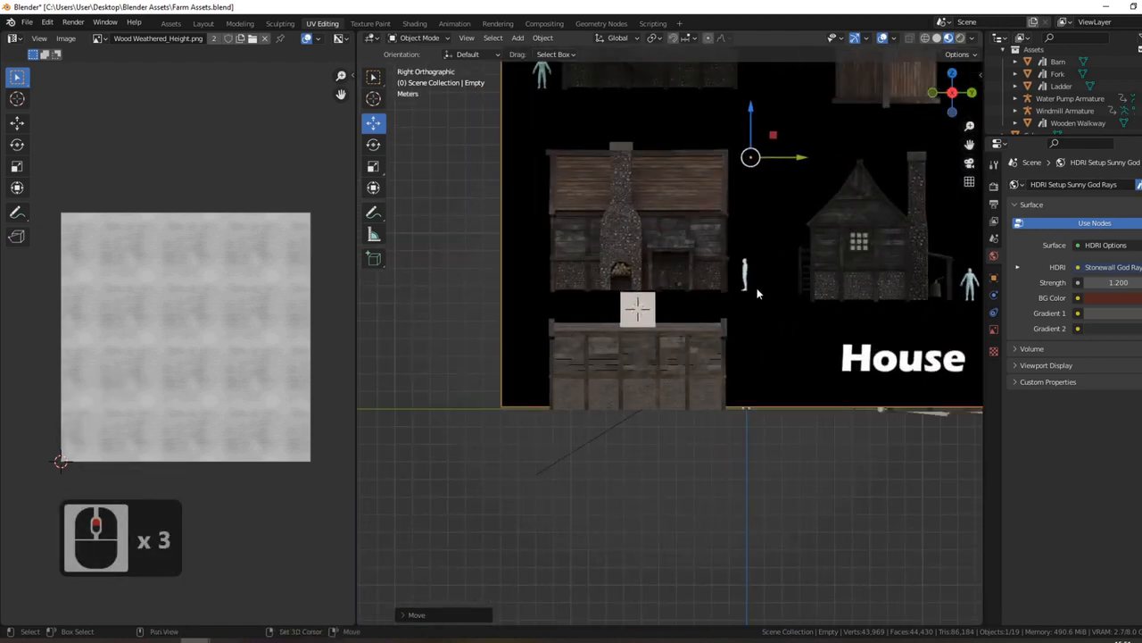
middle_click_drag(757, 293, 733, 263, "shift")
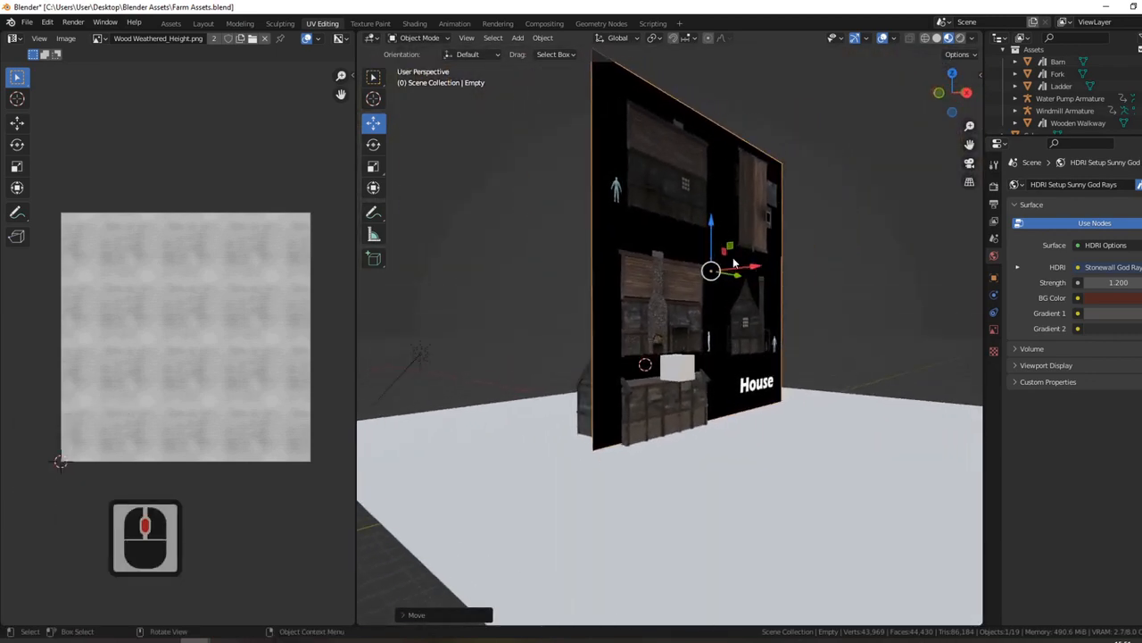
key("3")
scroll(573, 306, "up", 3)
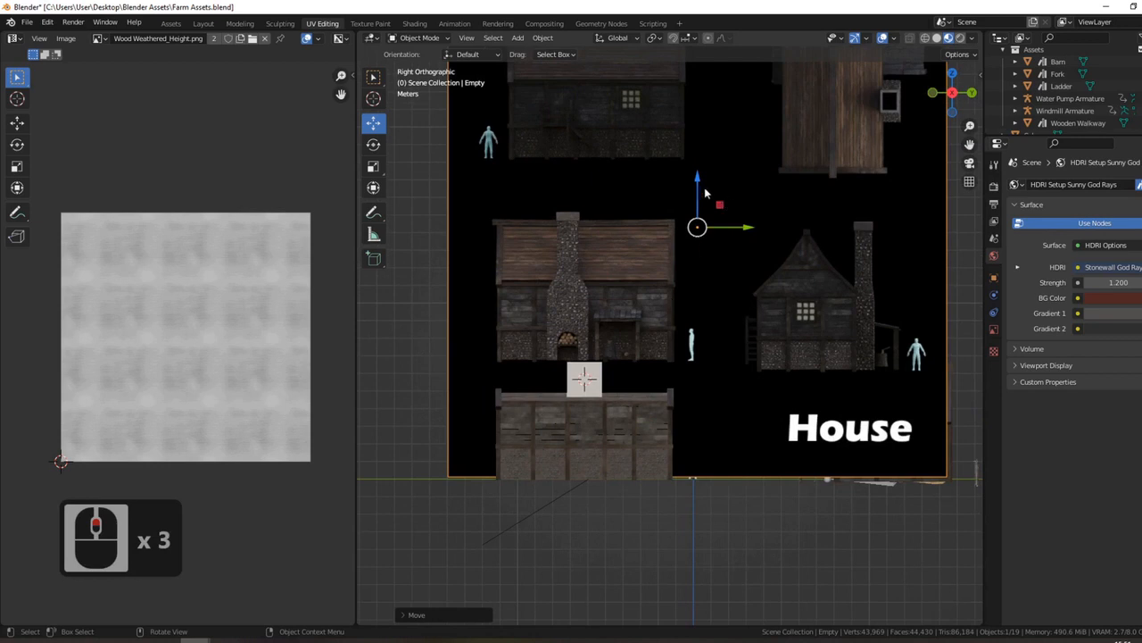
key("g")
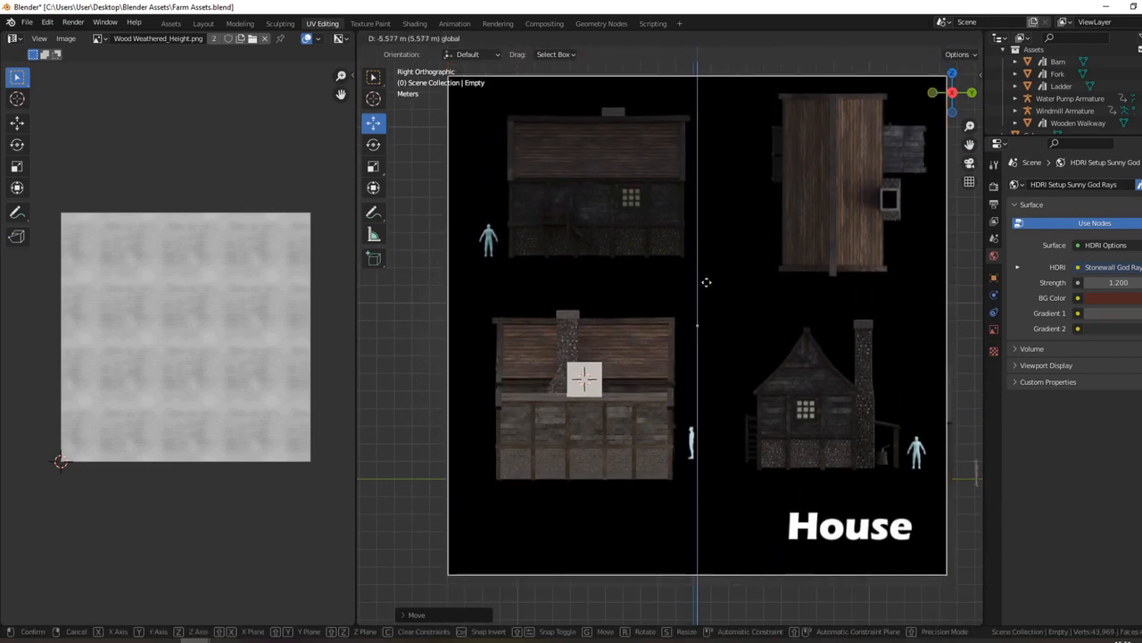
left_click(701, 301)
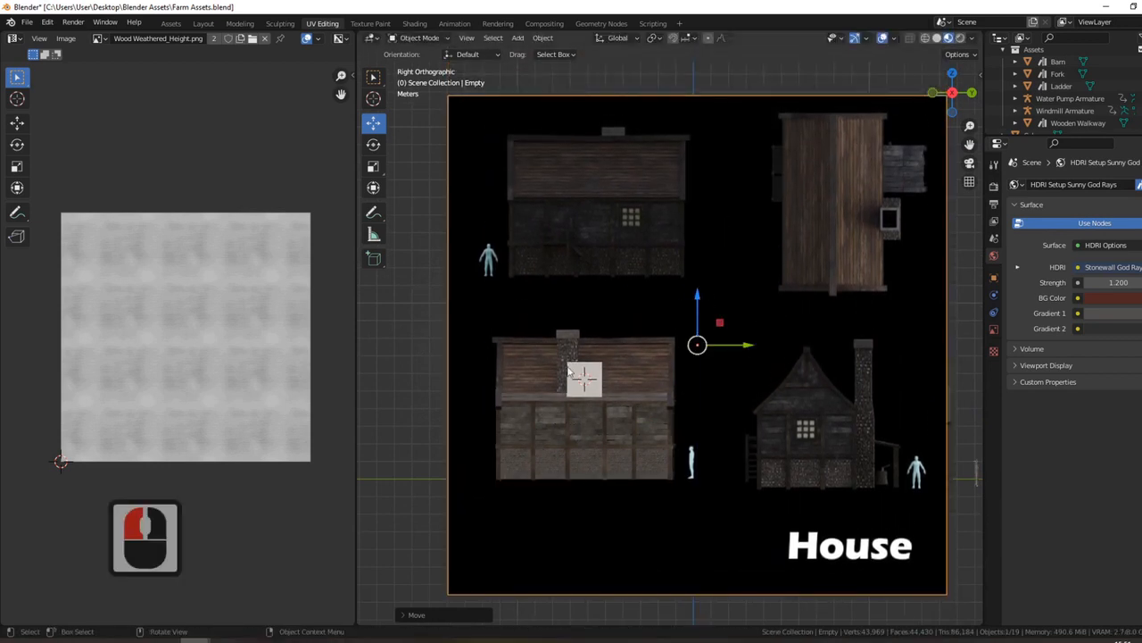
Move the reference image slightly further out along the X axis to the face of the barn's long wall
middle_click_drag(582, 409, 589, 336)
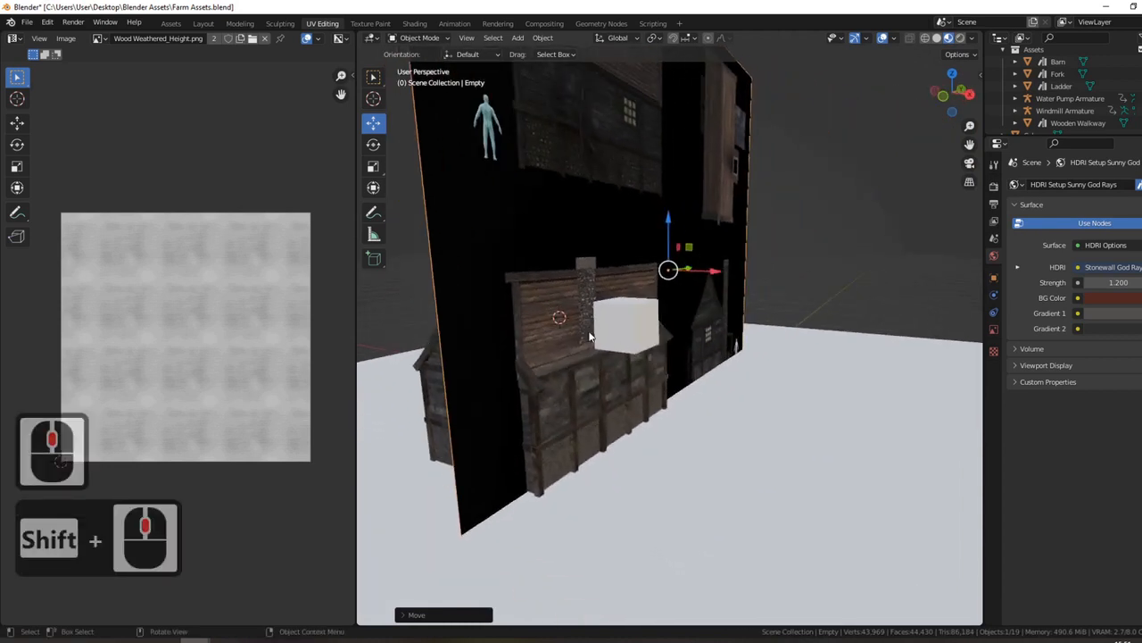
left_click_drag(712, 273, 721, 272)
middle_click_drag(721, 272, 532, 307)
Select the new cube and lower it along the Z axis to the foot of the chimney in the reference image
left_click(565, 305)
key("1")
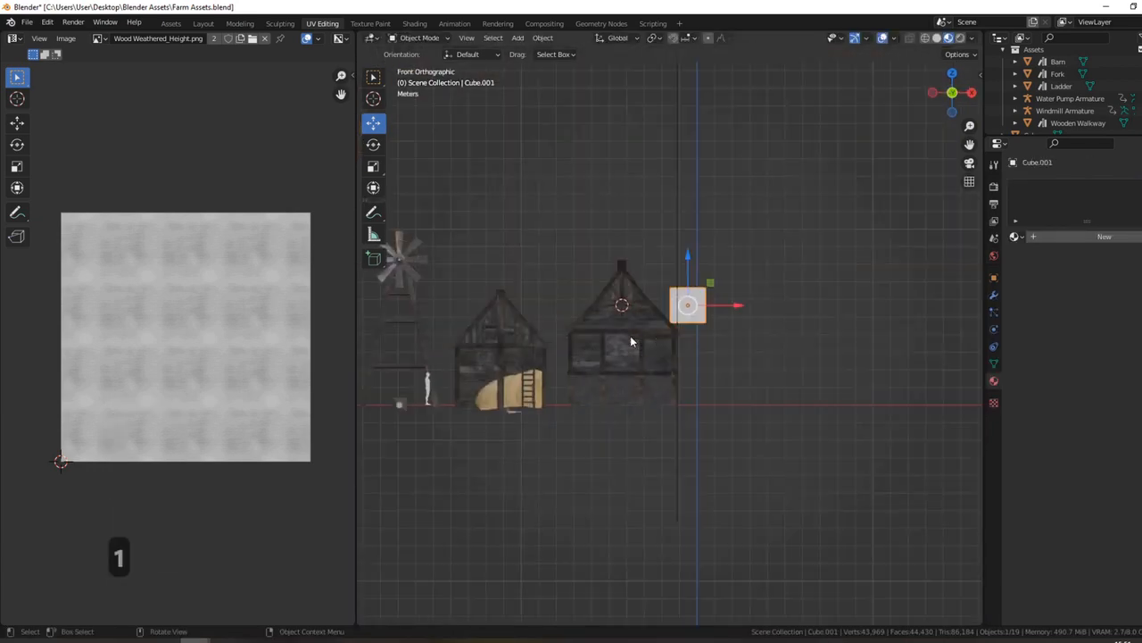
key("3")
scroll(581, 313, "up", 3)
middle_click_drag(581, 313, 708, 242, "shift")
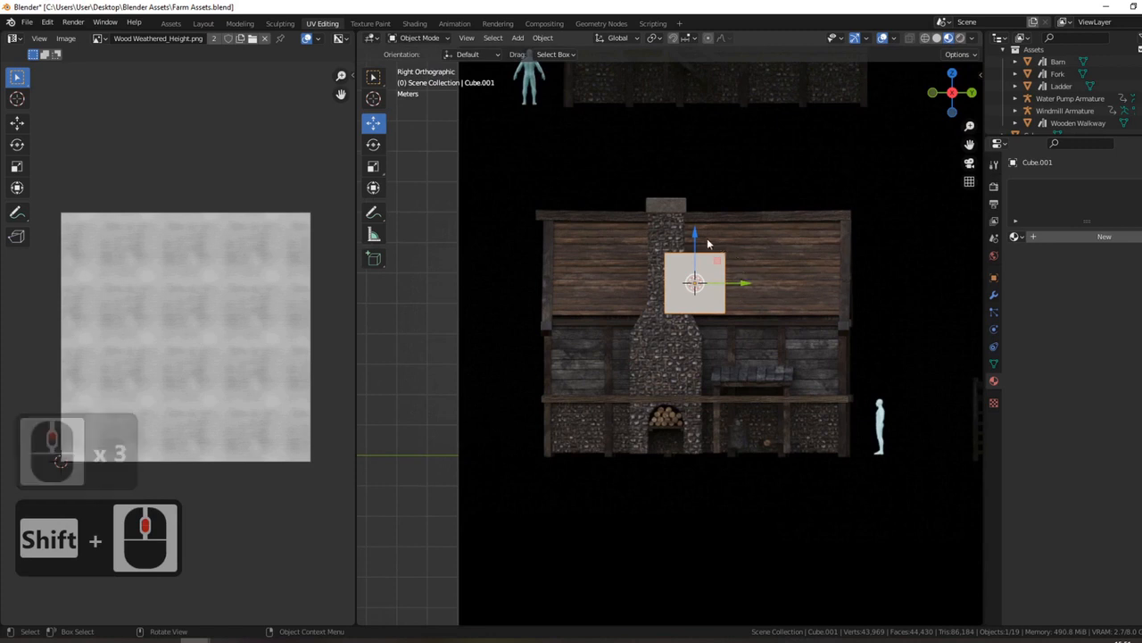
left_click_drag(695, 239, 710, 429)
Scale the cube along Y by about 1.17 and shift it along Y to match the chimney base's width
scroll(710, 429, "up", 4)
middle_click_drag(791, 452, 732, 362, "shift")
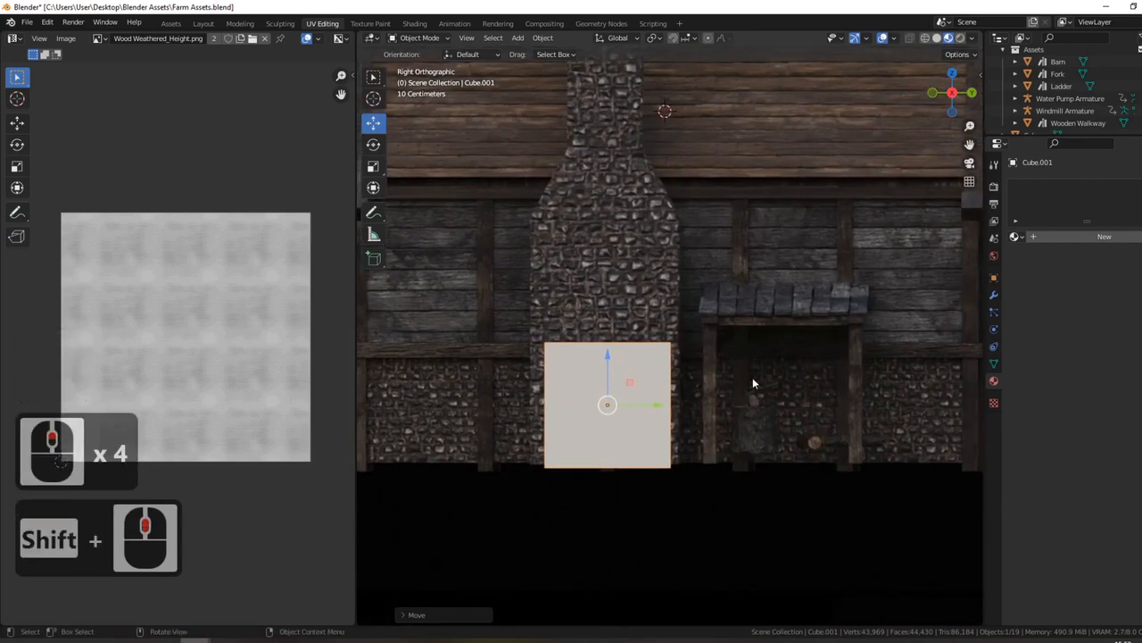
key("s")
key("y")
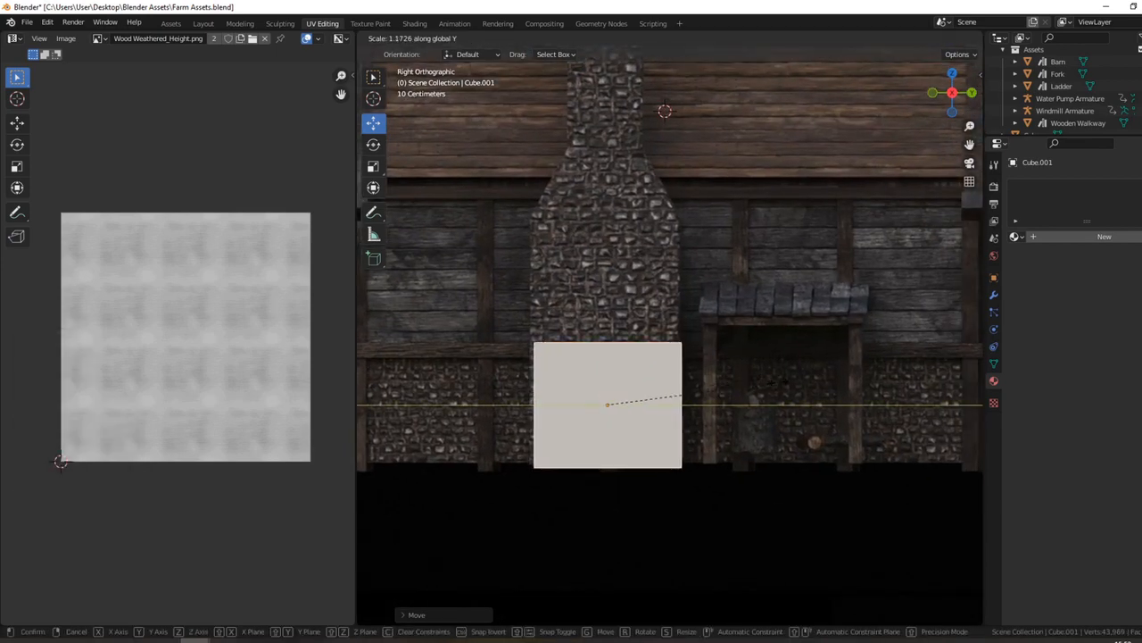
left_click(682, 396)
left_click_drag(651, 408, 647, 398)
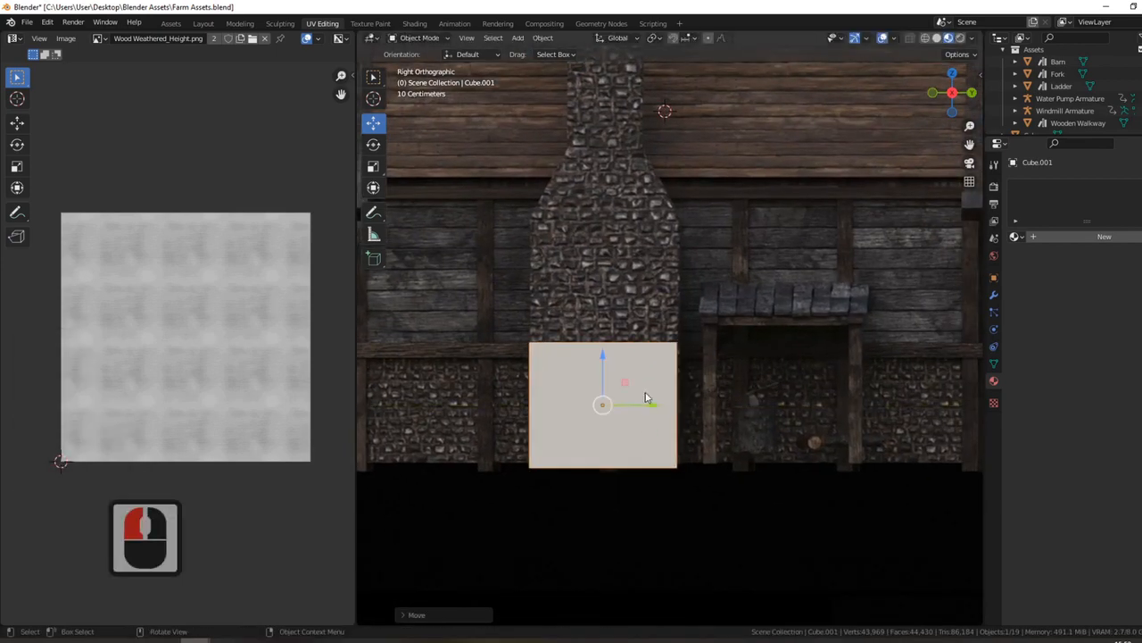
In Edit Mode, raise the cube's top face along Z to where the reference chimney begins to taper
scroll(647, 397, "down", 2)
middle_click_drag(647, 397, 572, 252)
key("3")
key("Tab")
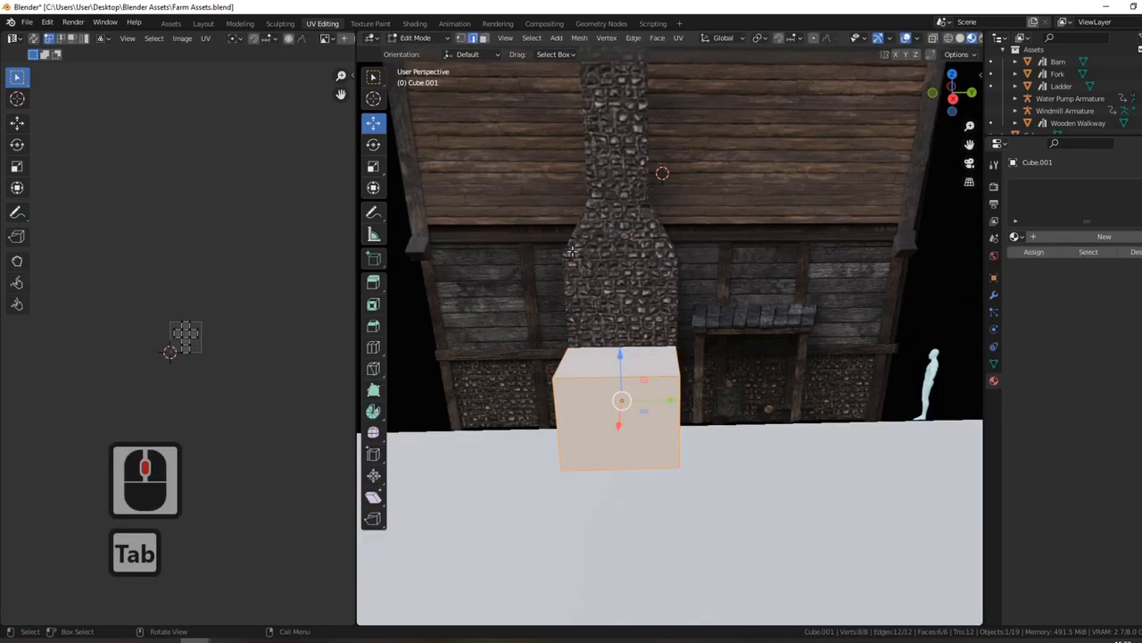
left_click(484, 38)
left_click(649, 374)
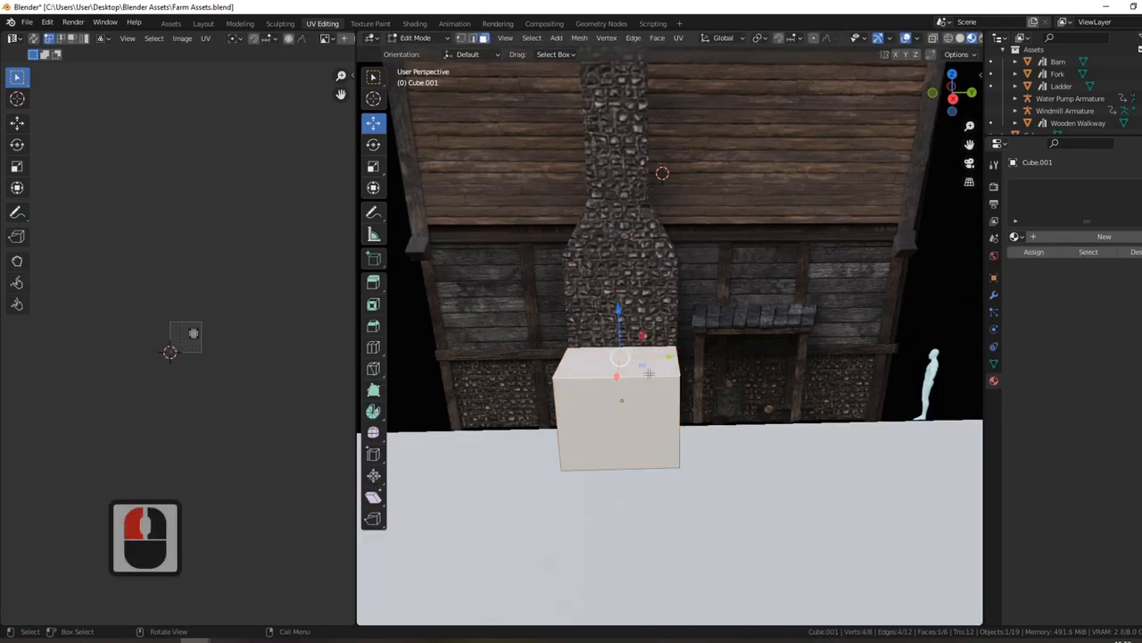
key("3")
middle_click_drag(693, 272, 621, 352, "shift")
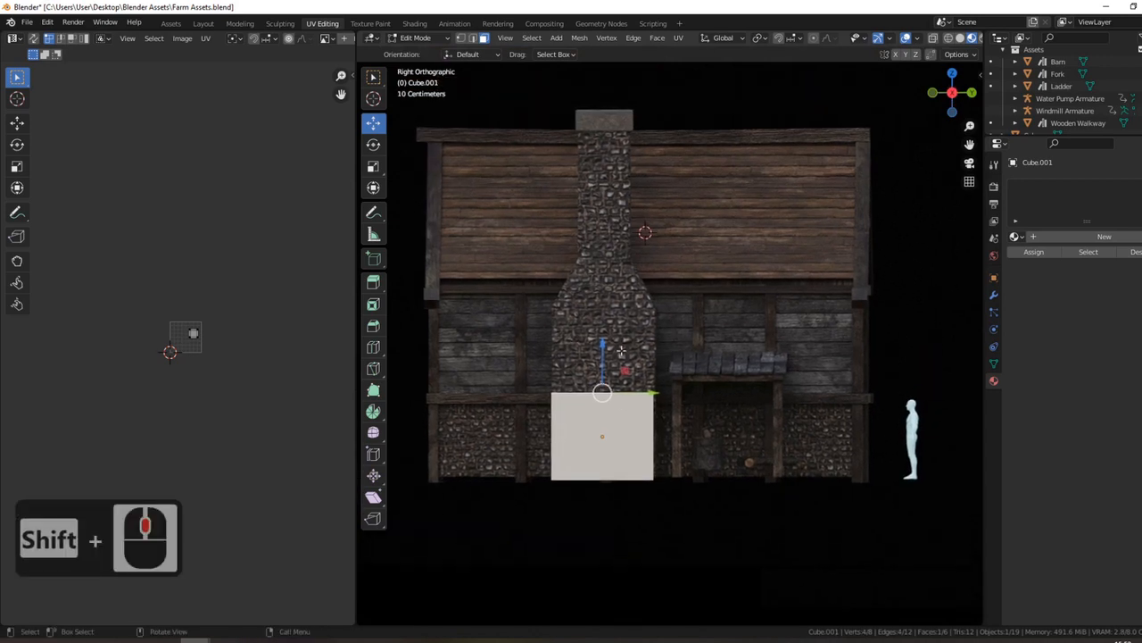
left_click_drag(604, 343, 615, 263)
left_click(615, 263)
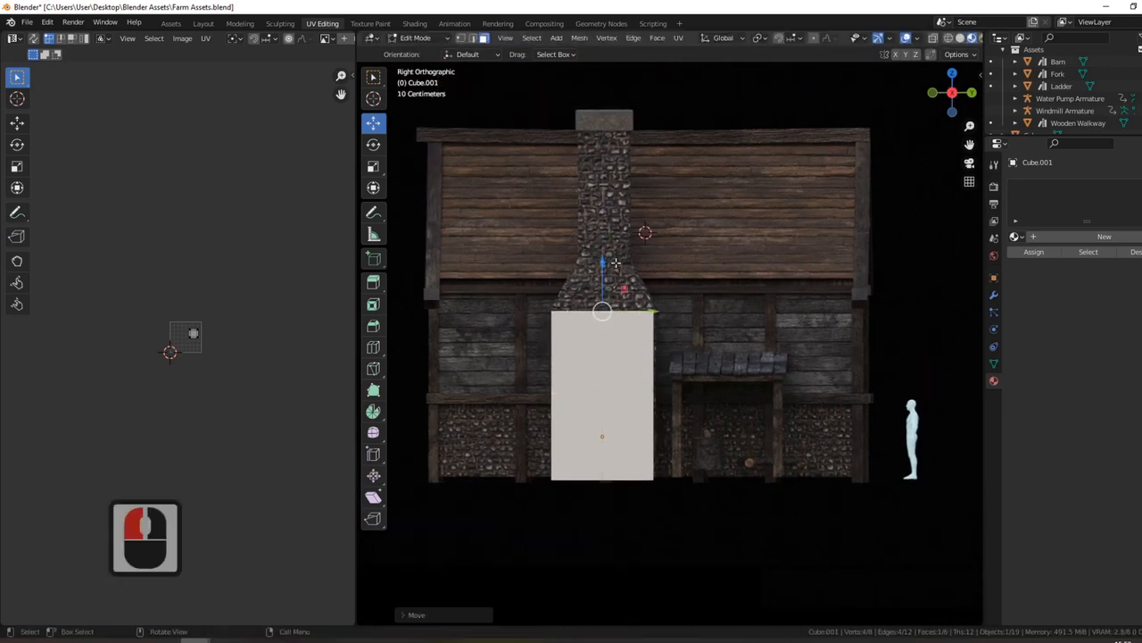
Extrude the top face up to the reference's narrow chimney shaft and scale it along Y to form the taper
key("e")
left_click(615, 212)
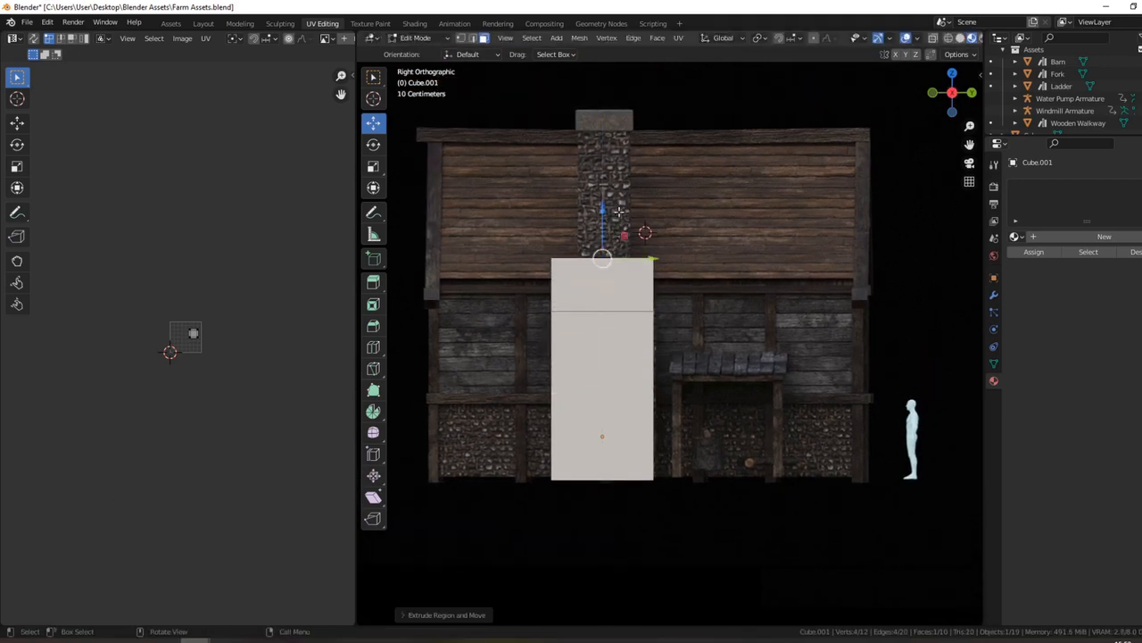
key("s")
key("y")
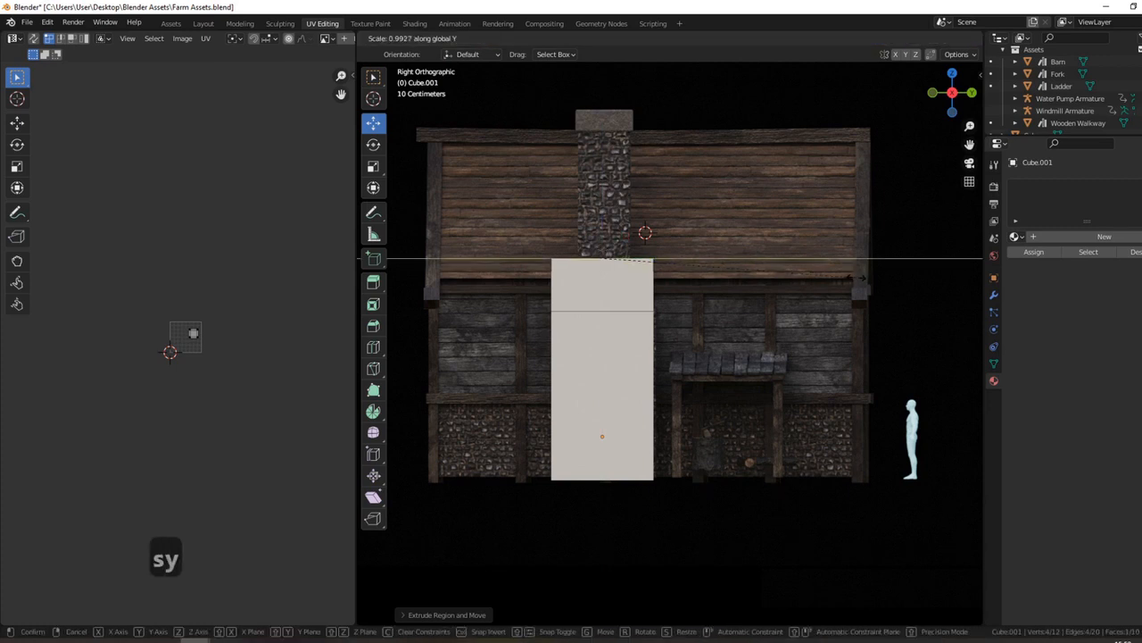
left_click(732, 260)
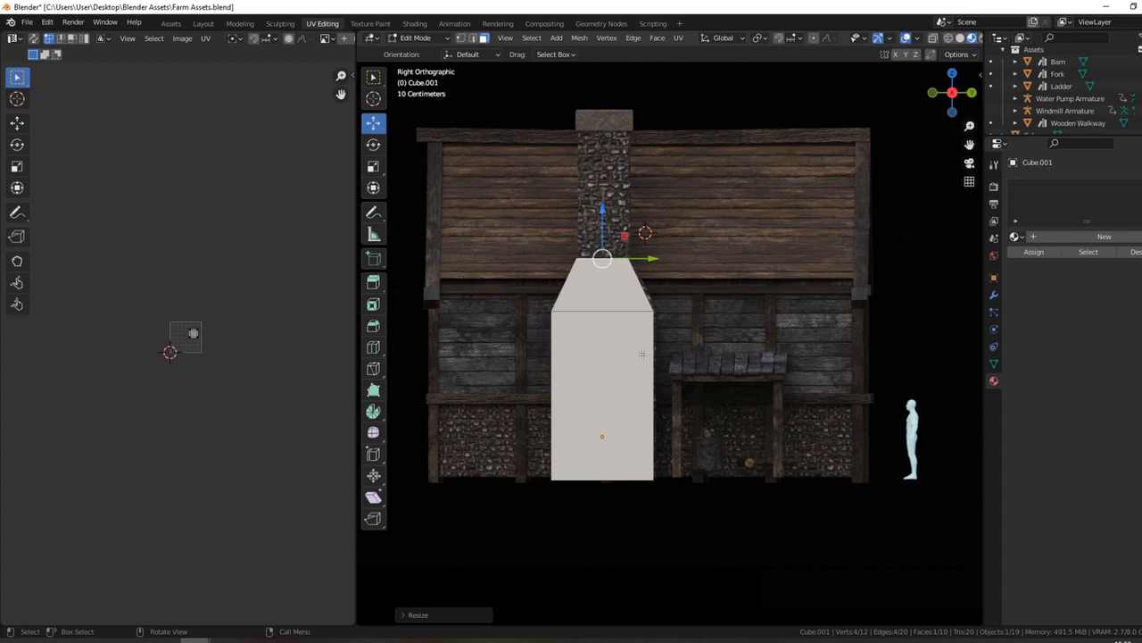
Try to move the outer top edge of the chimney's tapered section inward along the X axis, and undo the move
middle_click_drag(738, 370, 789, 379)
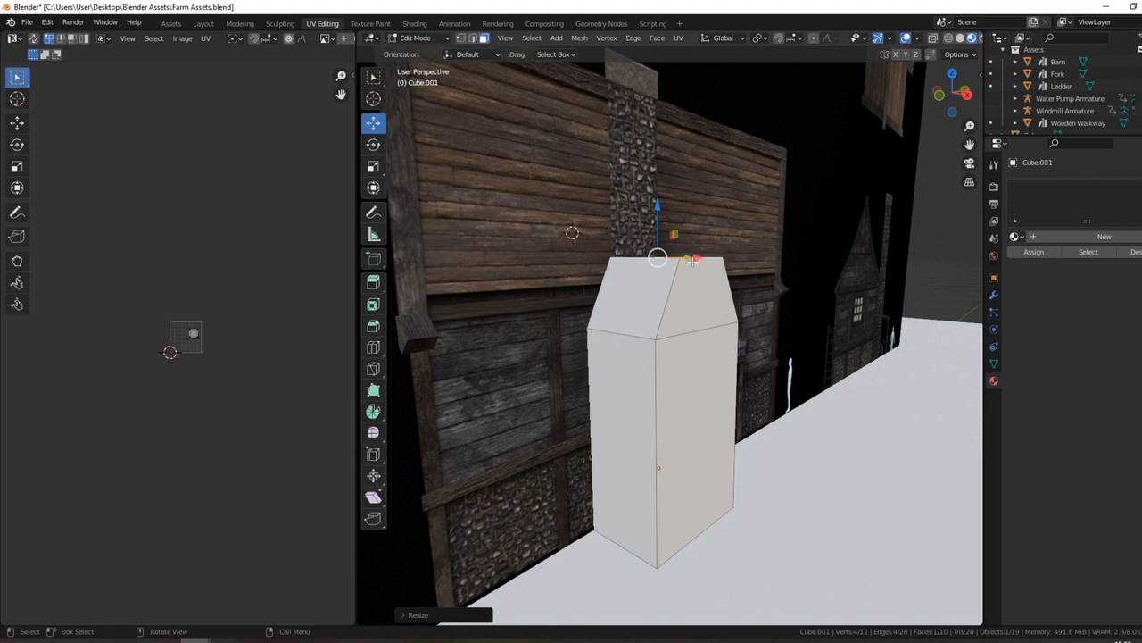
middle_click_drag(722, 290, 718, 319)
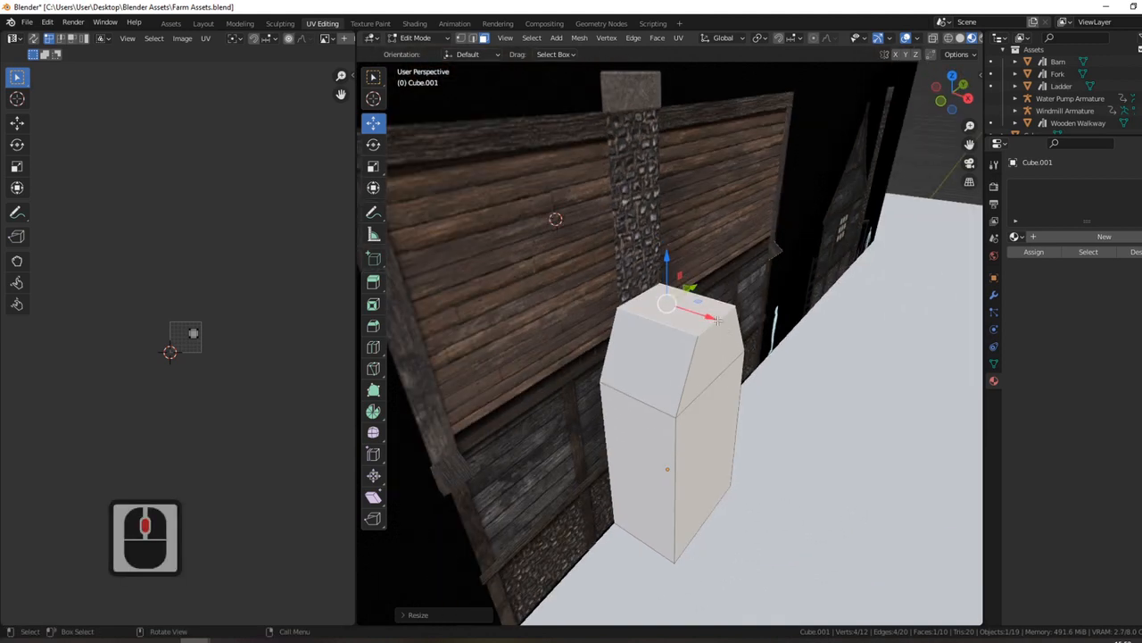
double_click(718, 329)
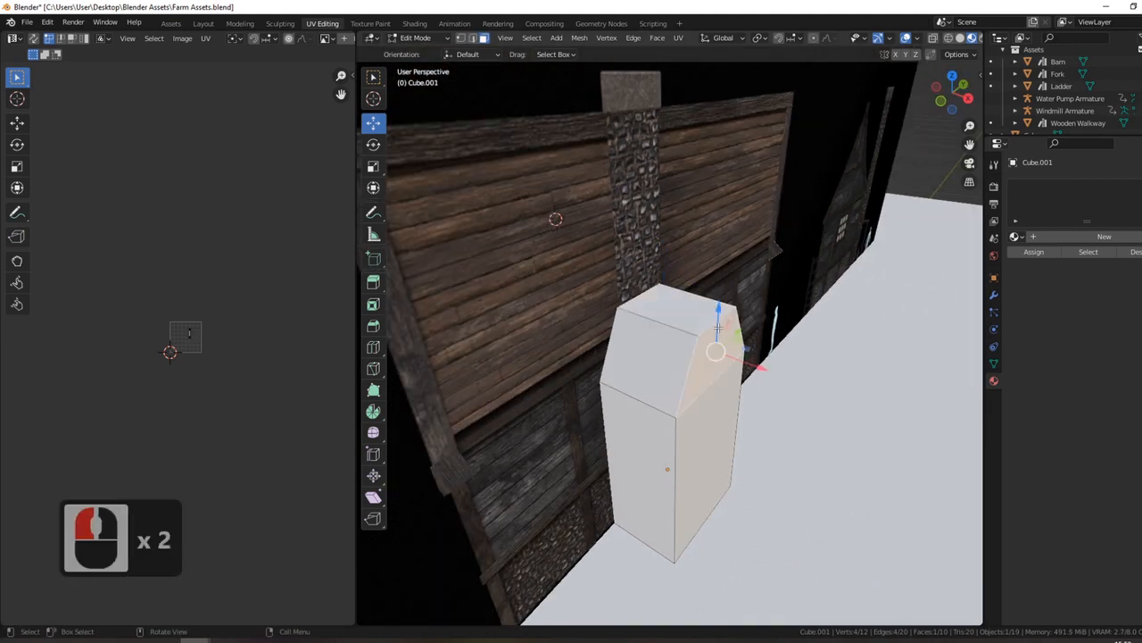
left_click(473, 37, "shift")
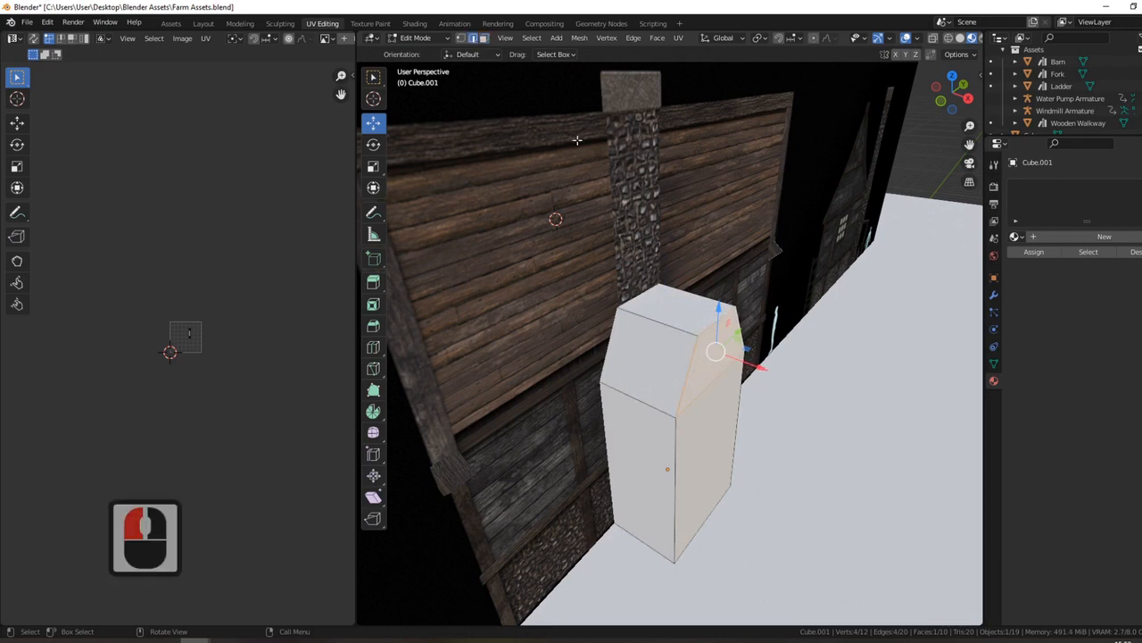
double_click(705, 316)
key("g")
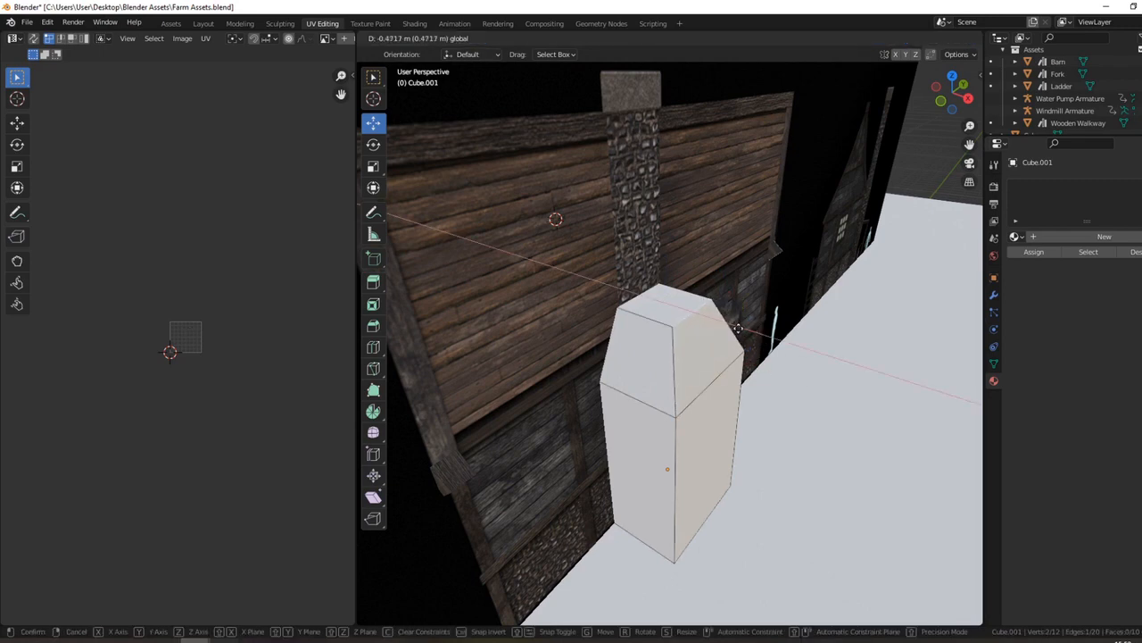
left_click(789, 309)
middle_click_drag(788, 309, 473, 420)
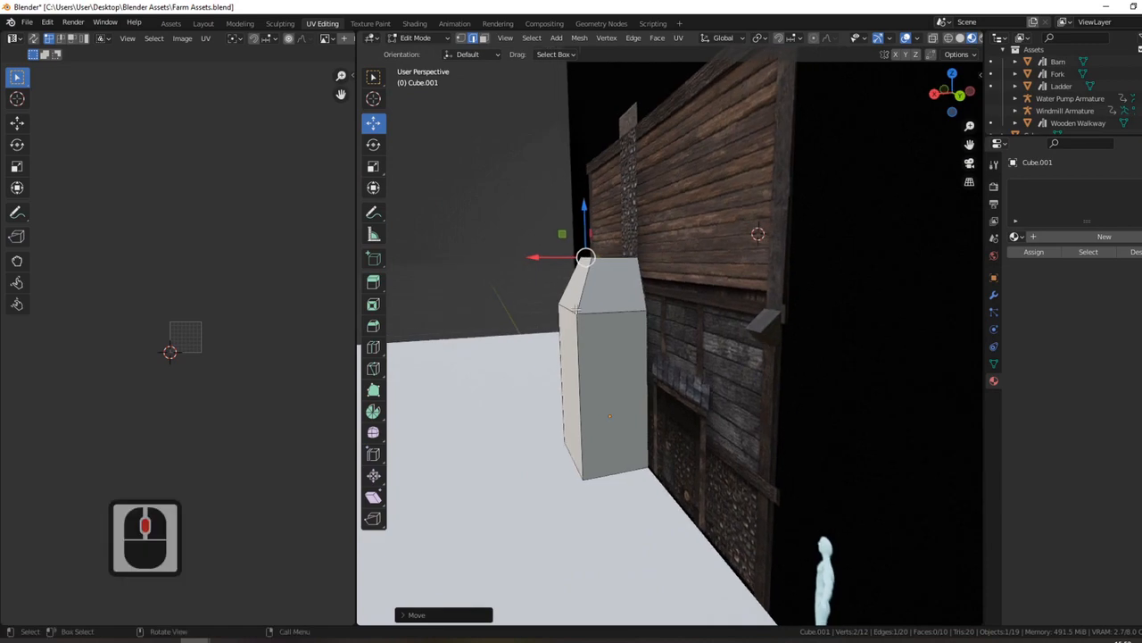
middle_click_drag(572, 275, 783, 260)
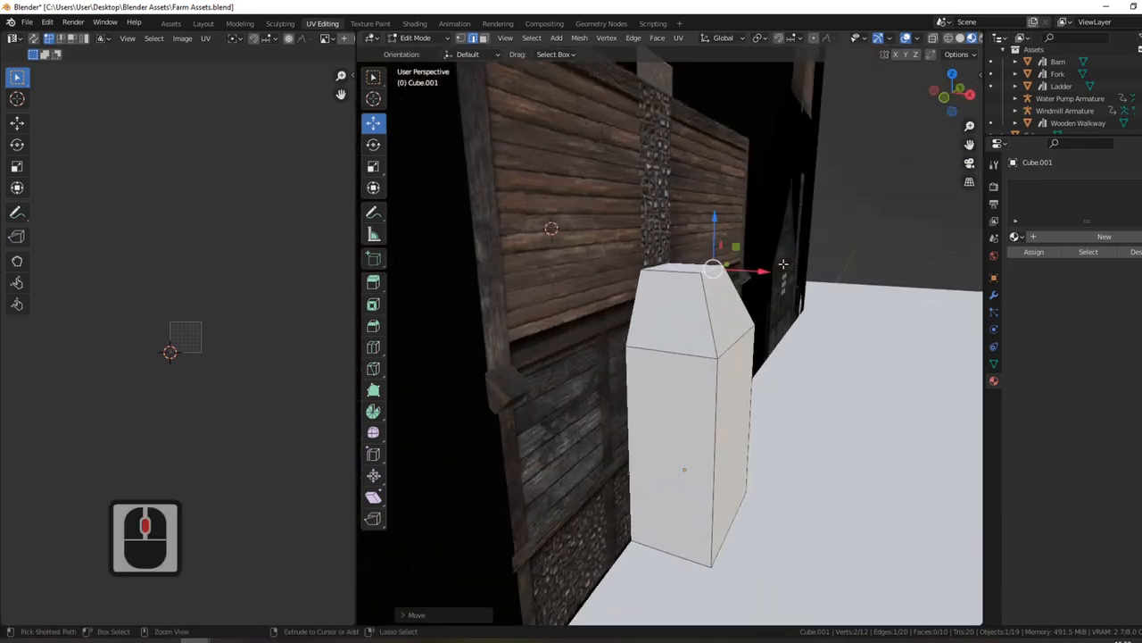
key("ctrl+z")
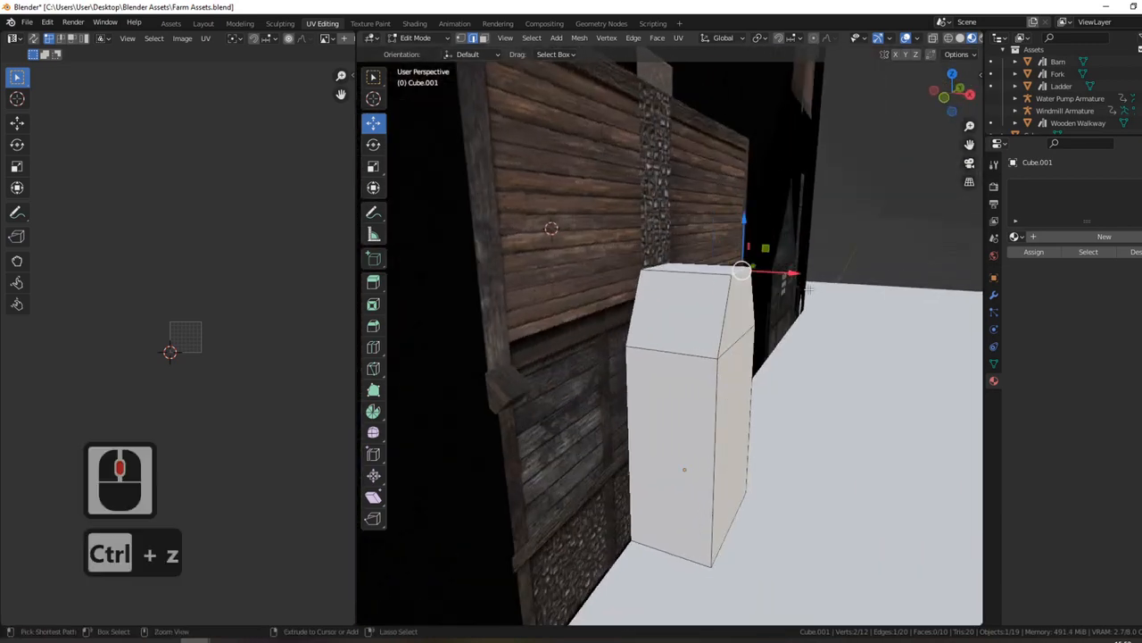
Extrude the chimney's top face up along the reference shaft to the cap's underside, then extrude it again to the cap's top
left_click(483, 39)
double_click(718, 269)
key("3")
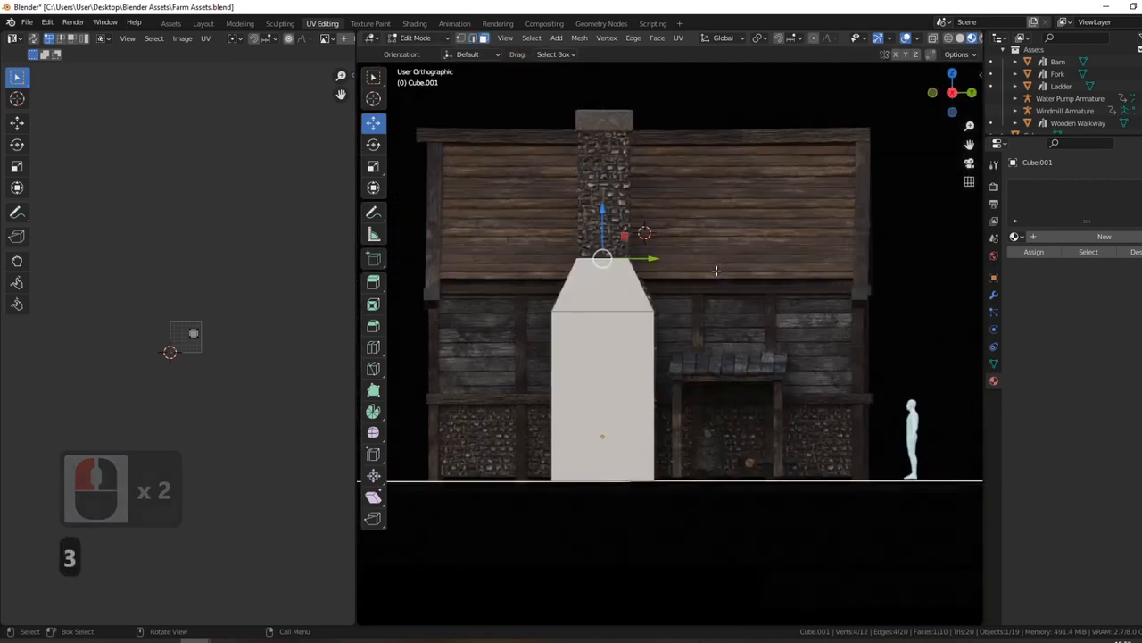
middle_click_drag(676, 209, 658, 294, "shift")
key("e")
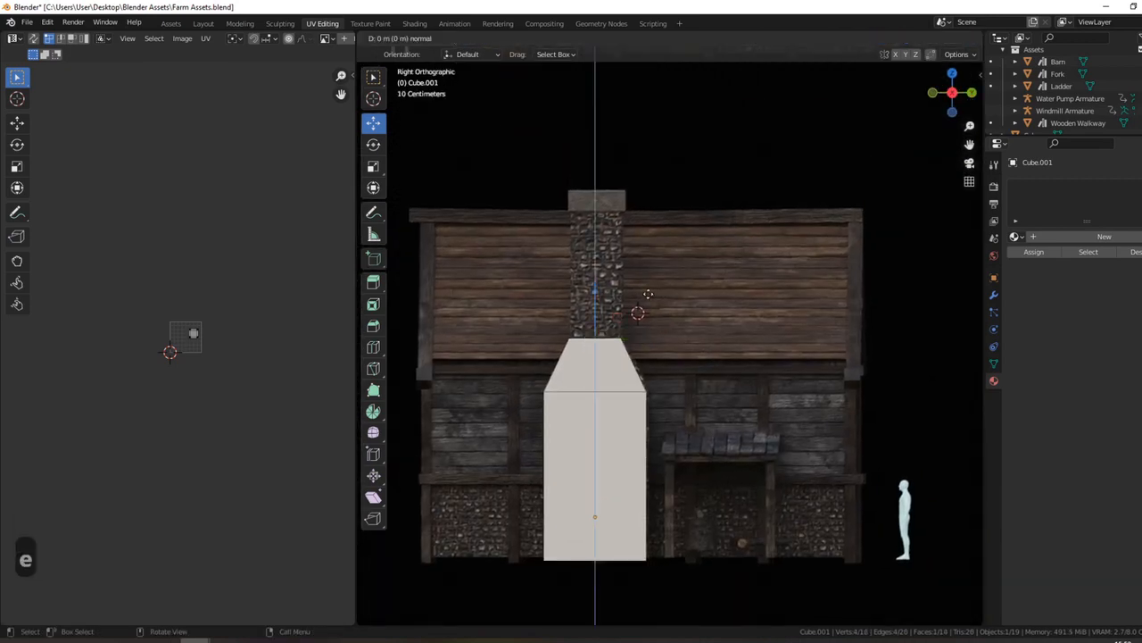
left_click(657, 168)
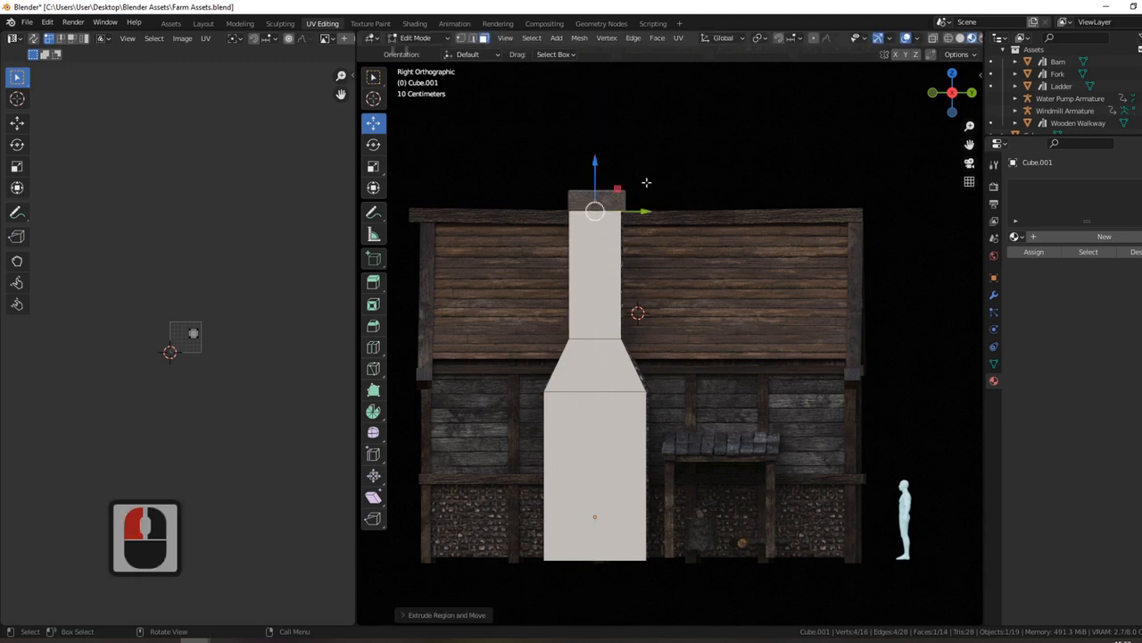
key("e")
left_click(619, 171)
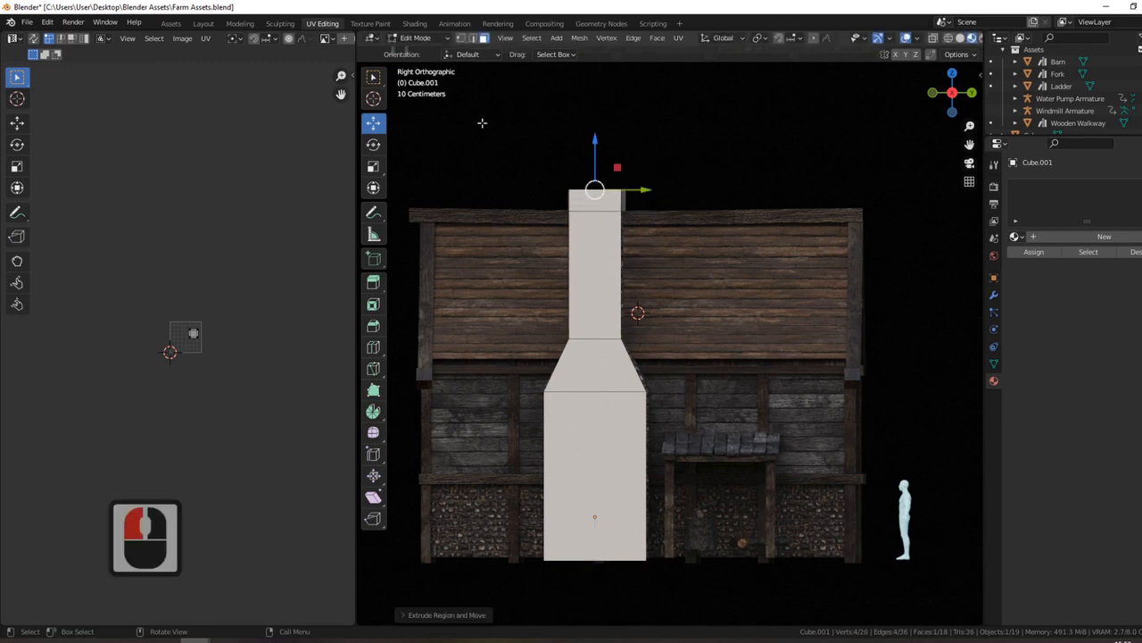
left_click(482, 40)
double_click(572, 201)
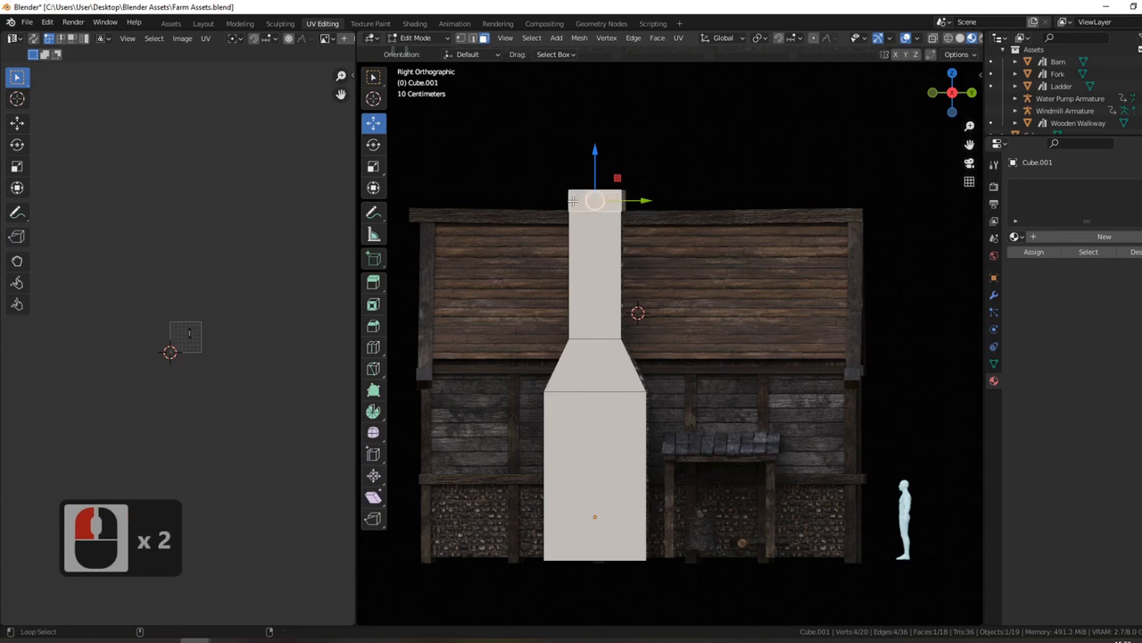
middle_click_drag(572, 201, 792, 336)
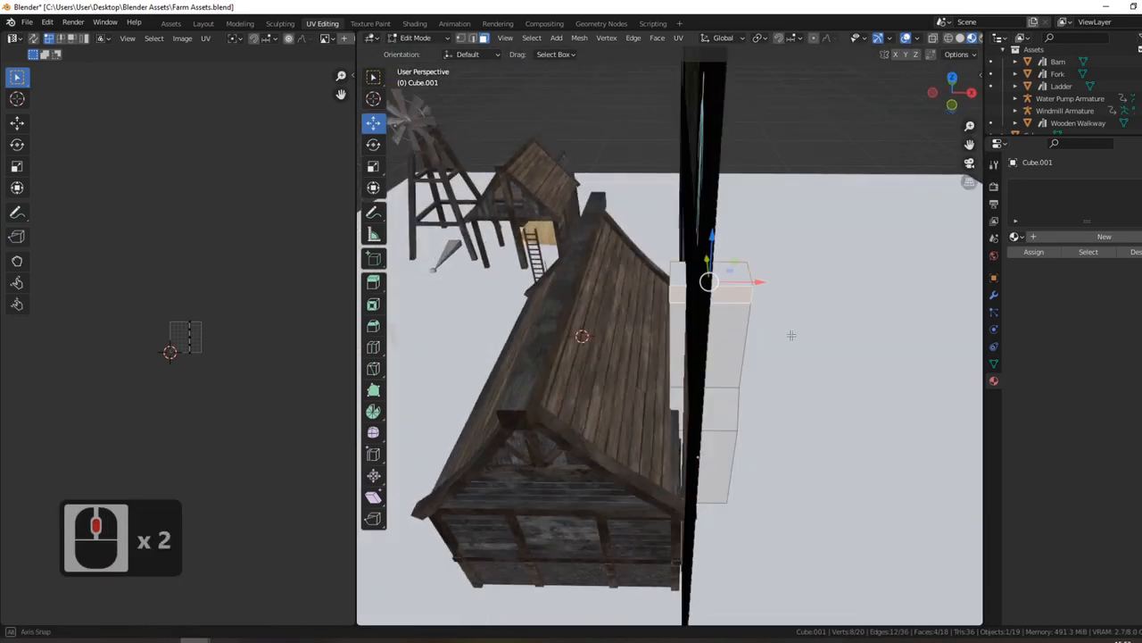
Hide the house reference image in Object Mode and reopen the chimney mesh in Edit Mode
key("Tab")
left_click(841, 256)
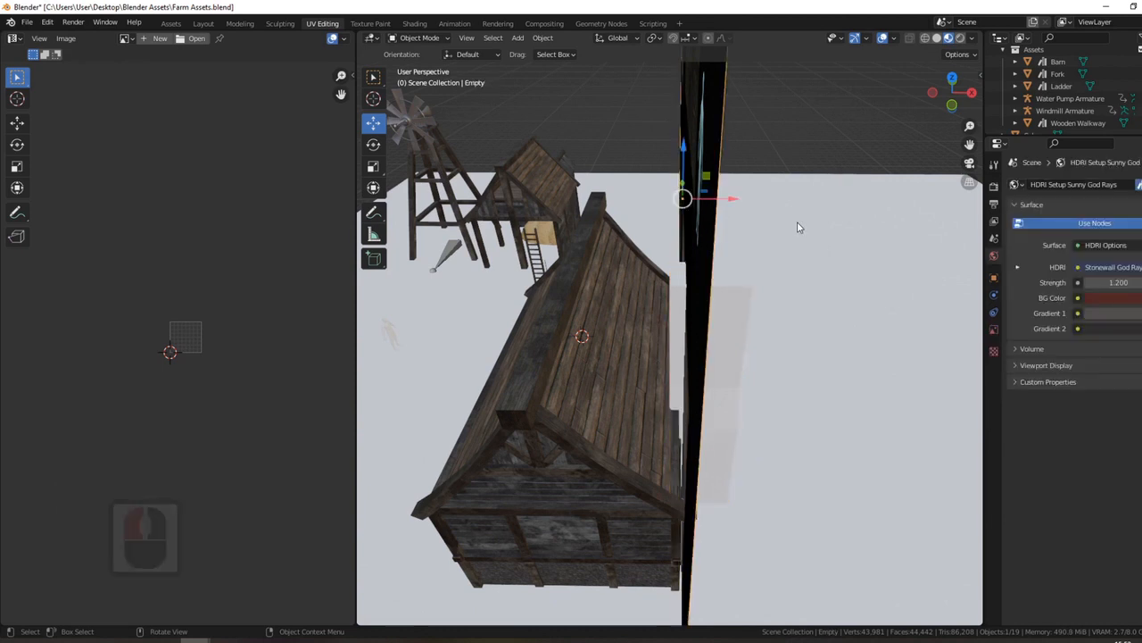
key("h")
left_click(700, 341)
middle_click_drag(797, 226, 684, 334)
key("Tab")
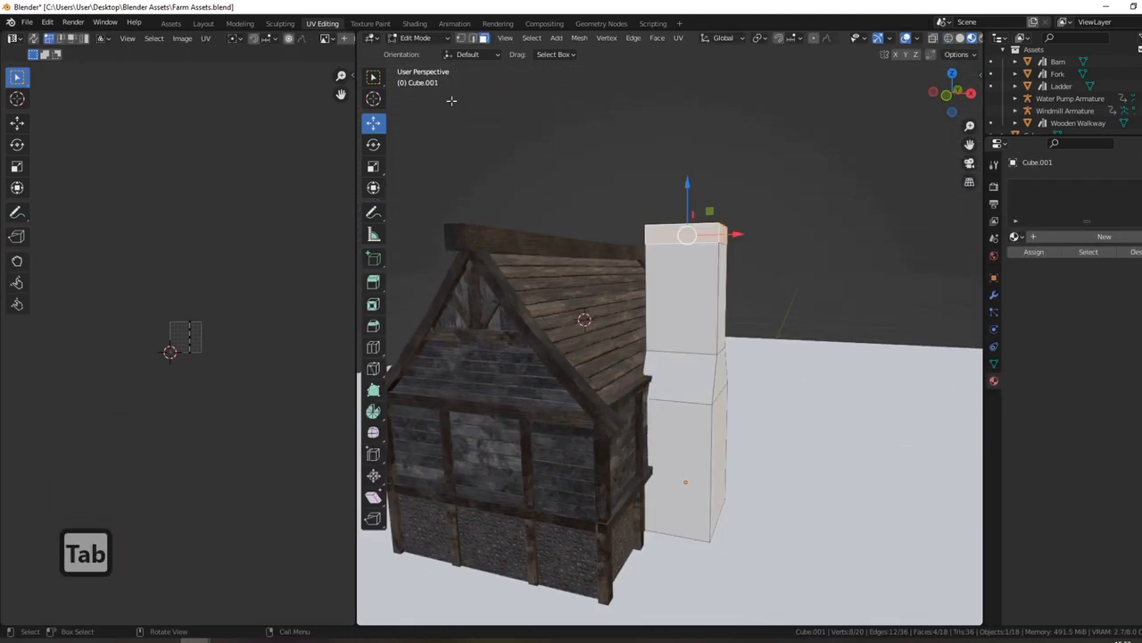
Select the chimney's outward-facing faces from base to cap and move them along X toward the barn to reduce its depth
scroll(723, 253, "down", 1)
middle_click_drag(722, 254, 684, 257)
left_click(693, 453)
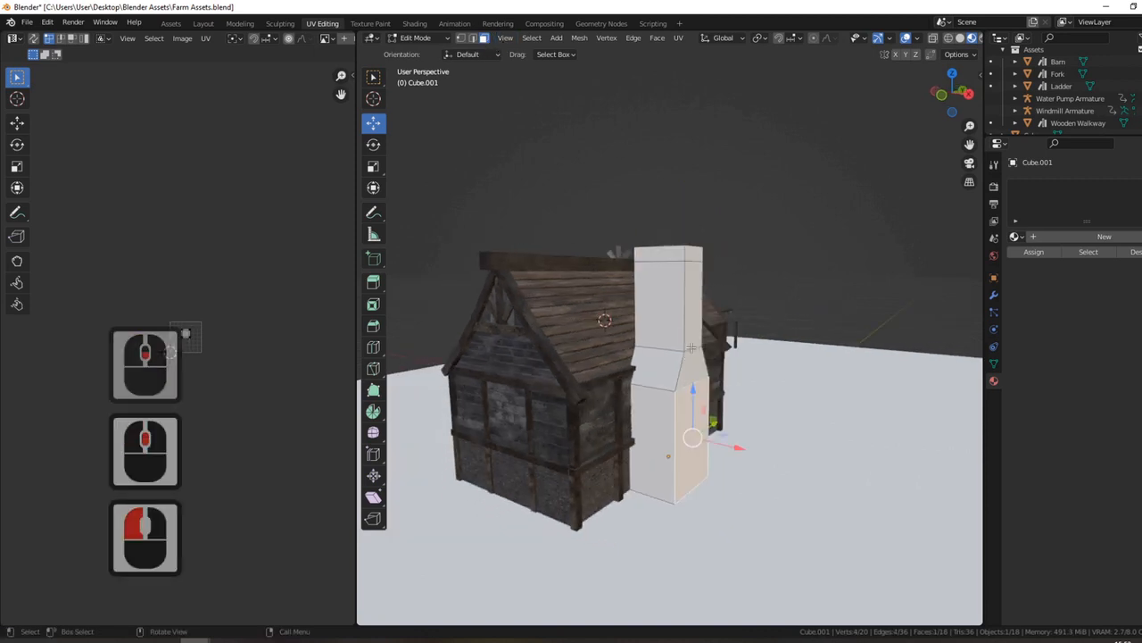
left_click(692, 249, "ctrl")
middle_click_drag(709, 364, 722, 358)
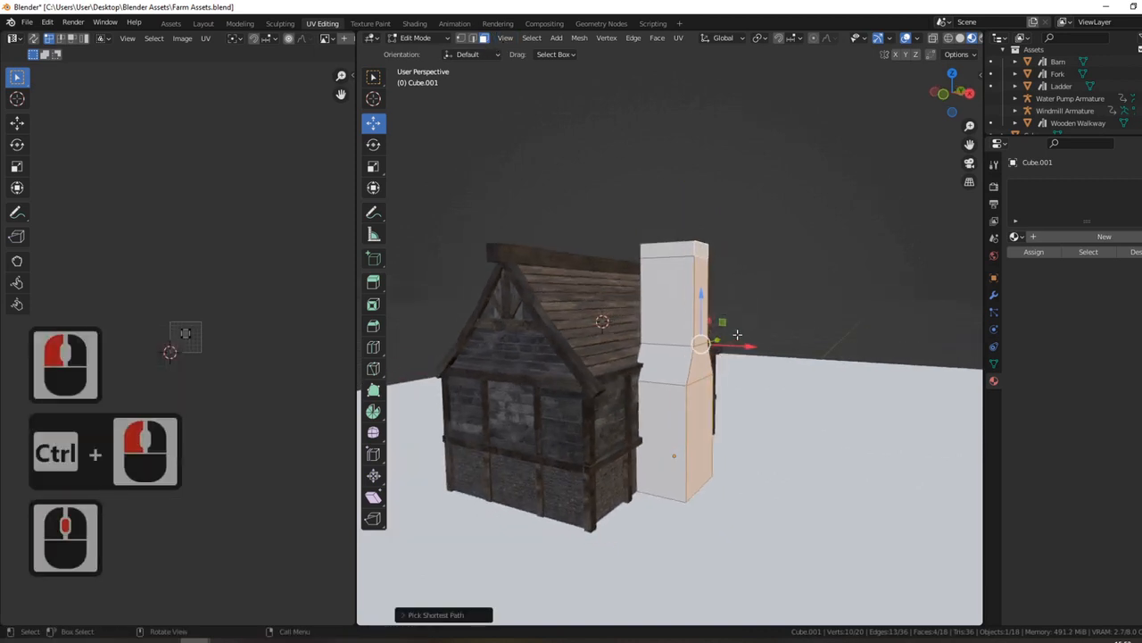
left_click_drag(739, 347, 719, 346)
middle_click_drag(719, 346, 577, 361)
scroll(554, 388, "up", 5)
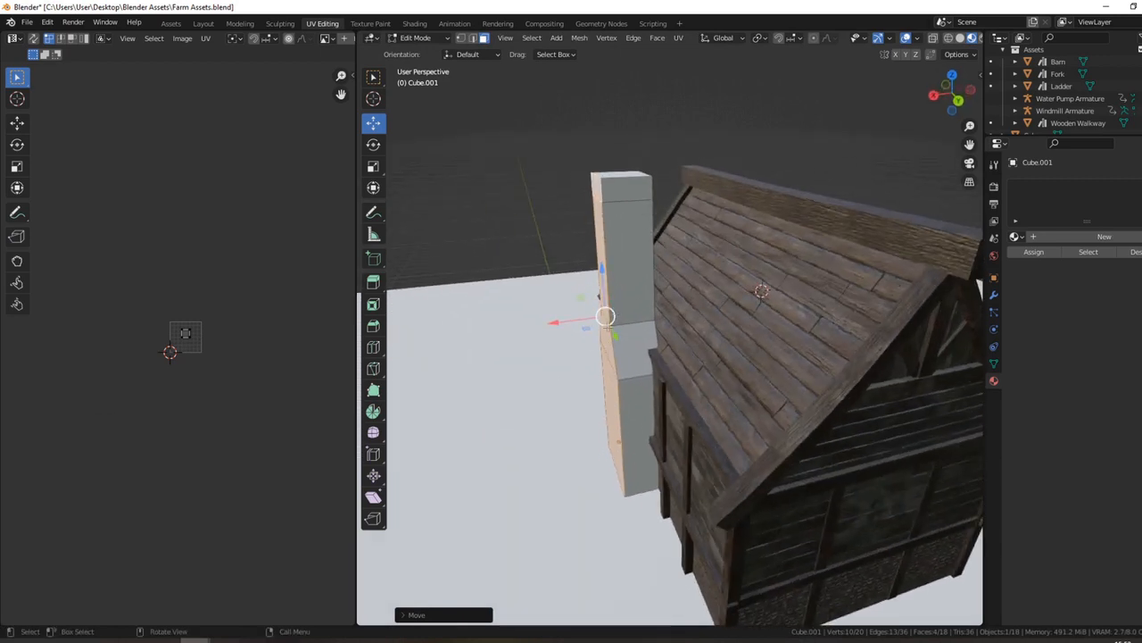
middle_click_drag(707, 286, 685, 307)
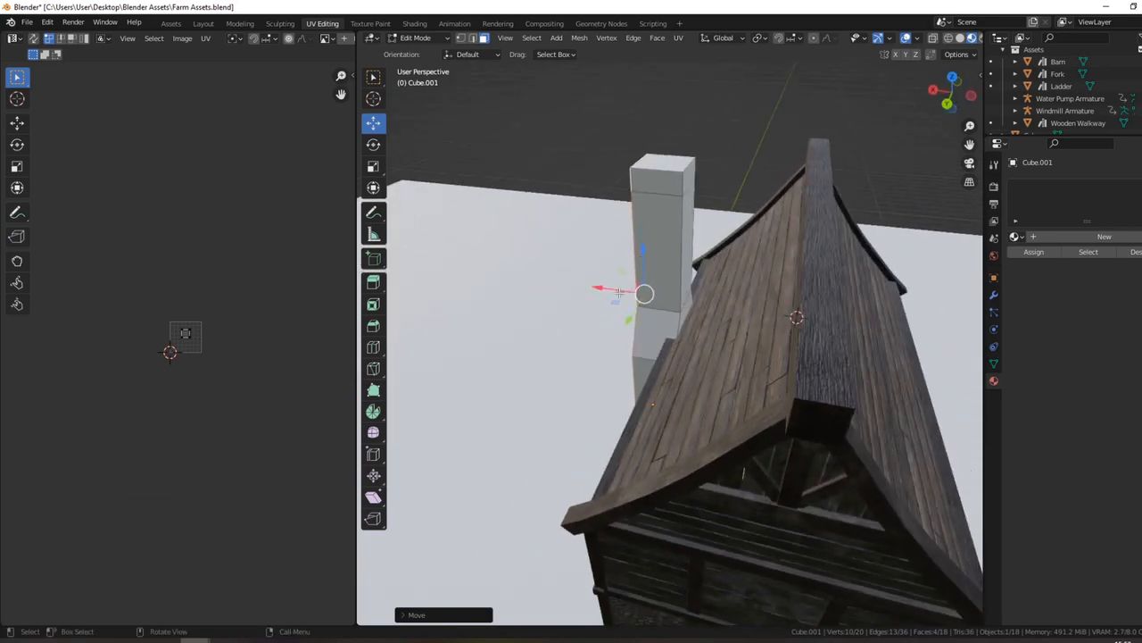
Return to Object Mode and unhide the house reference image
scroll(619, 292, "down", 3)
key("alt+h")
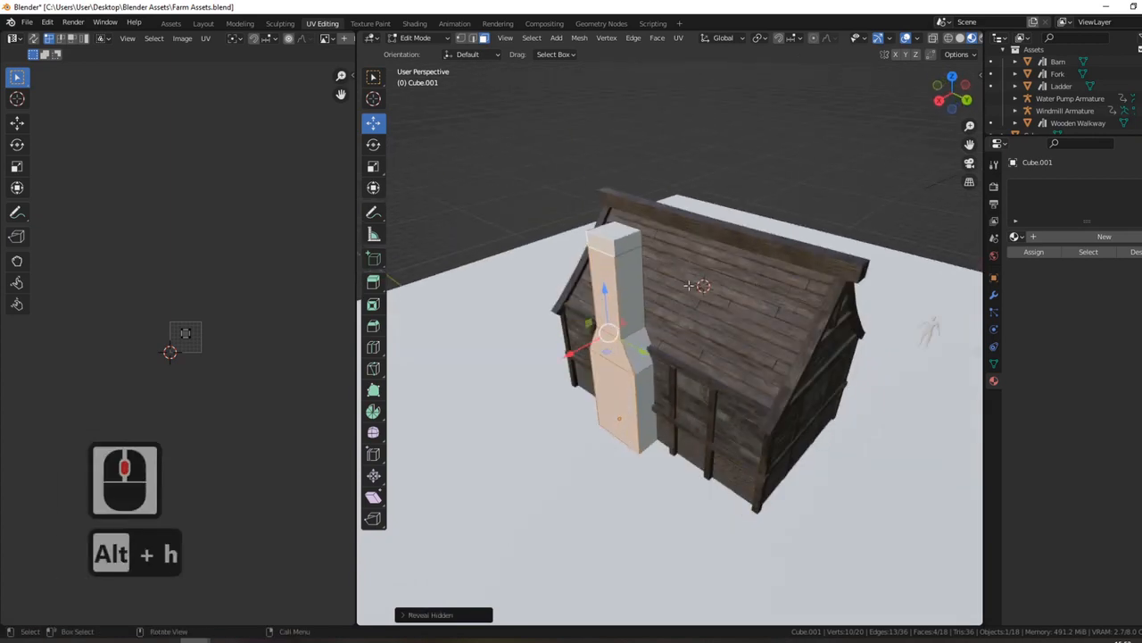
scroll(691, 286, "down", 2)
key("Tab")
key("alt+h")
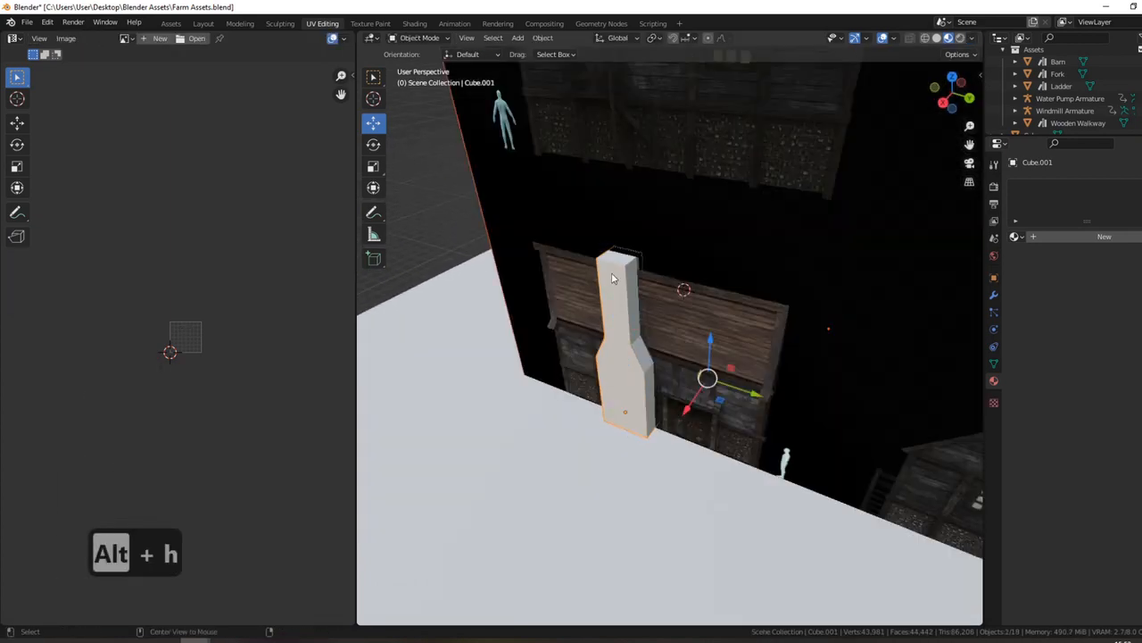
Move the house reference image along X away from the barn, clear of the chimney
middle_click_drag(611, 278, 684, 311)
scroll(640, 234, "down", 3)
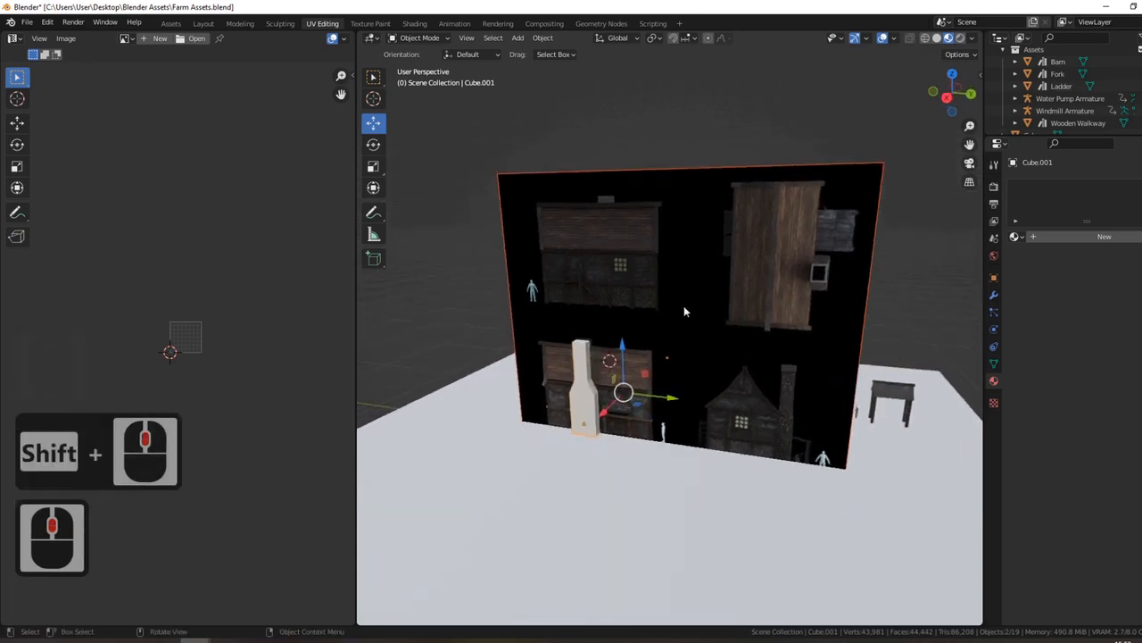
middle_click_drag(784, 386, 701, 302, "shift")
scroll(680, 323, "up", 3)
middle_click_drag(717, 254, 641, 257)
left_click(671, 158)
scroll(692, 207, "down", 3)
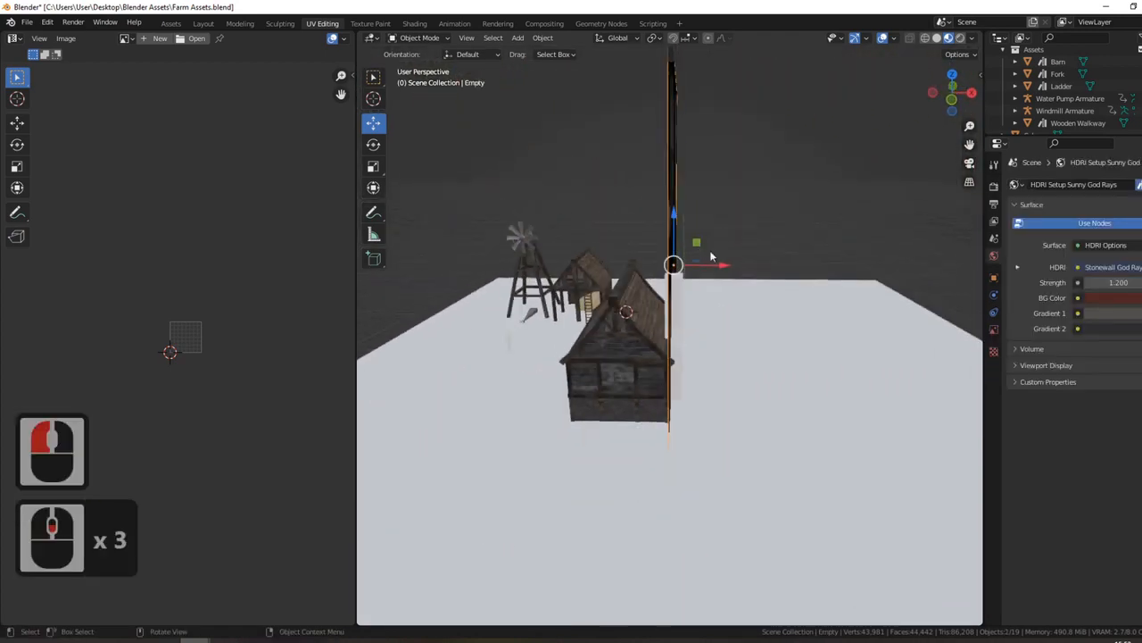
left_click_drag(724, 266, 753, 269)
left_click(753, 269)
In Edit Mode, select the roof-facing faces of the chimney's cap, shaft and taper, and move them along X toward the roof
scroll(705, 268, "up", 4)
left_click(689, 261)
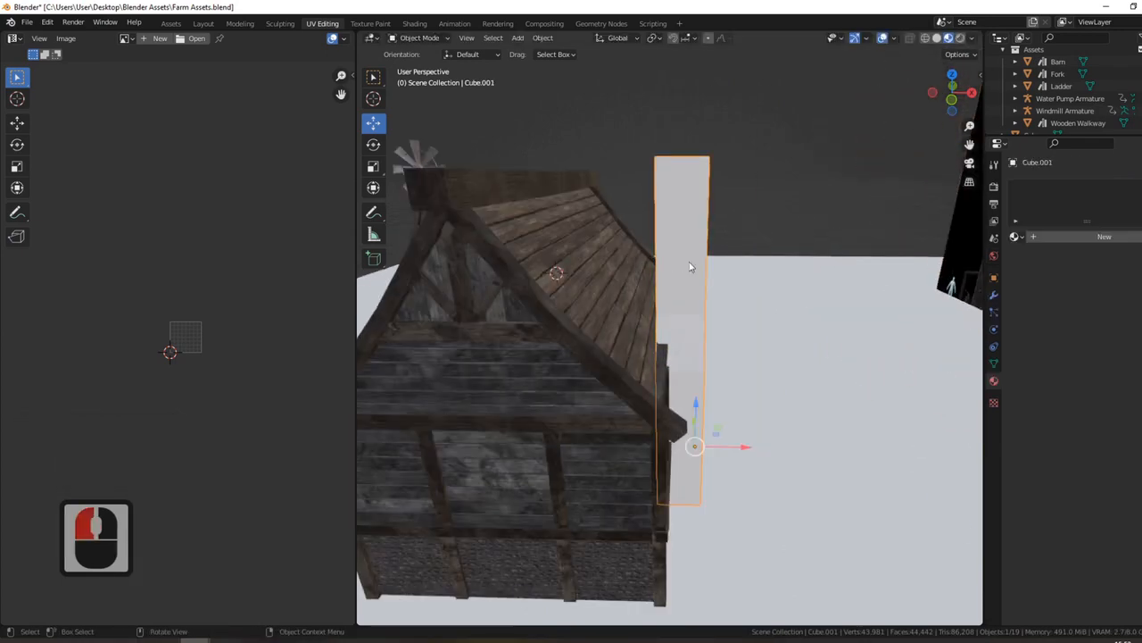
middle_click_drag(689, 261, 744, 275)
key("Tab")
left_click(736, 230)
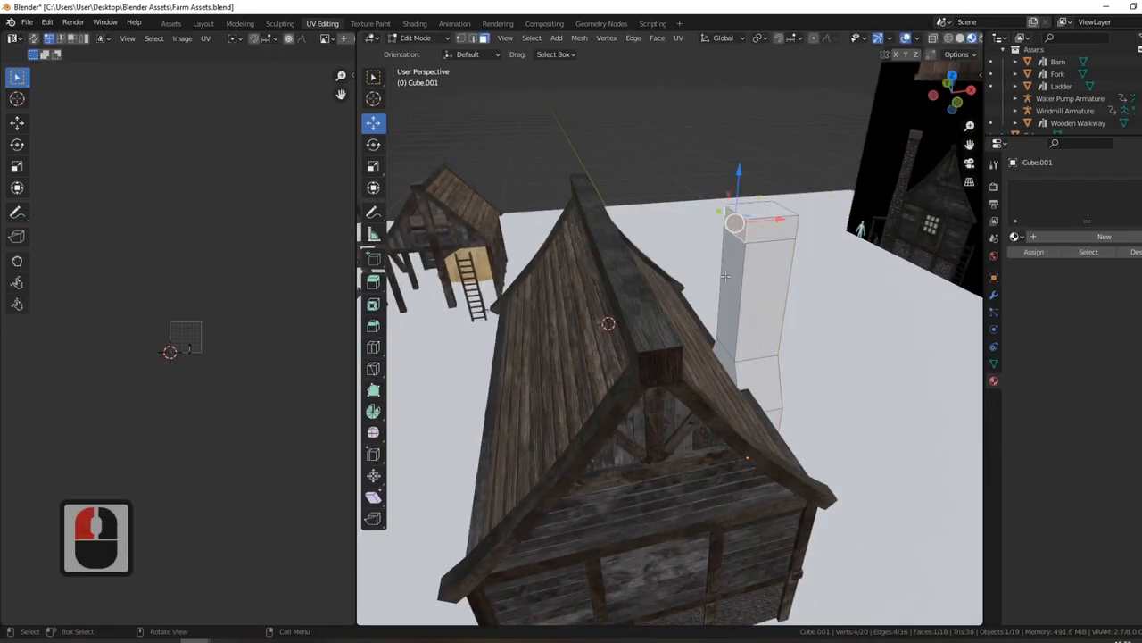
left_click(732, 286, "shift")
left_click(724, 355, "shift")
middle_click_drag(752, 318, 727, 300)
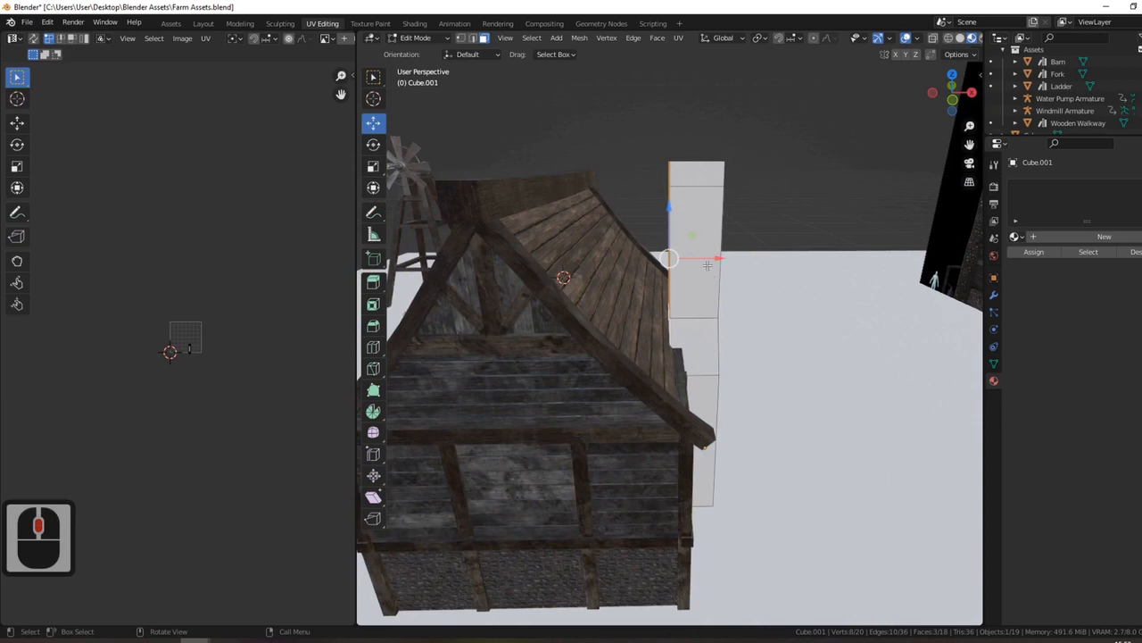
key("g")
left_click(695, 270)
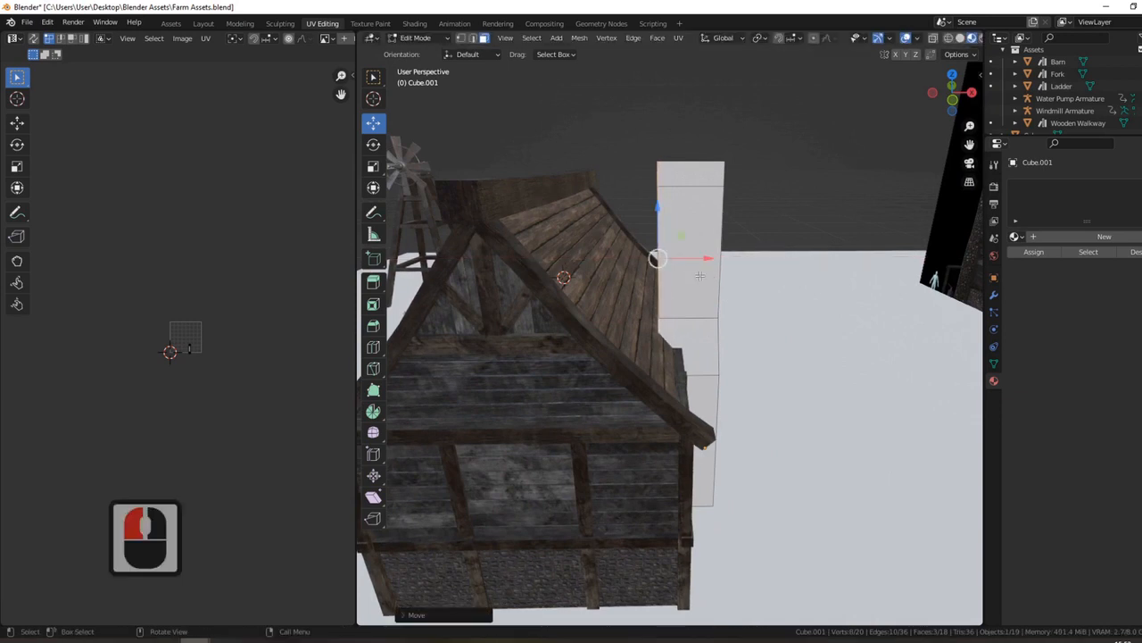
Extrude the ring of side faces around the chimney's cap in place and push it outward with Shrink/Fatten
middle_click_drag(695, 270, 609, 257)
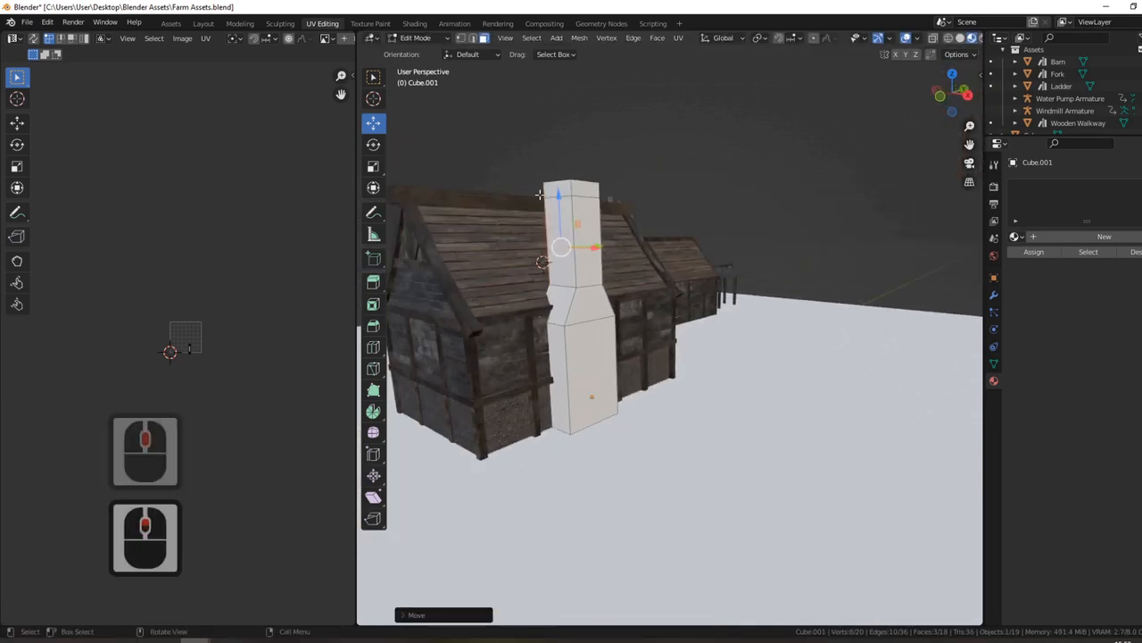
middle_click_drag(589, 214, 662, 241)
scroll(661, 241, "up", 1)
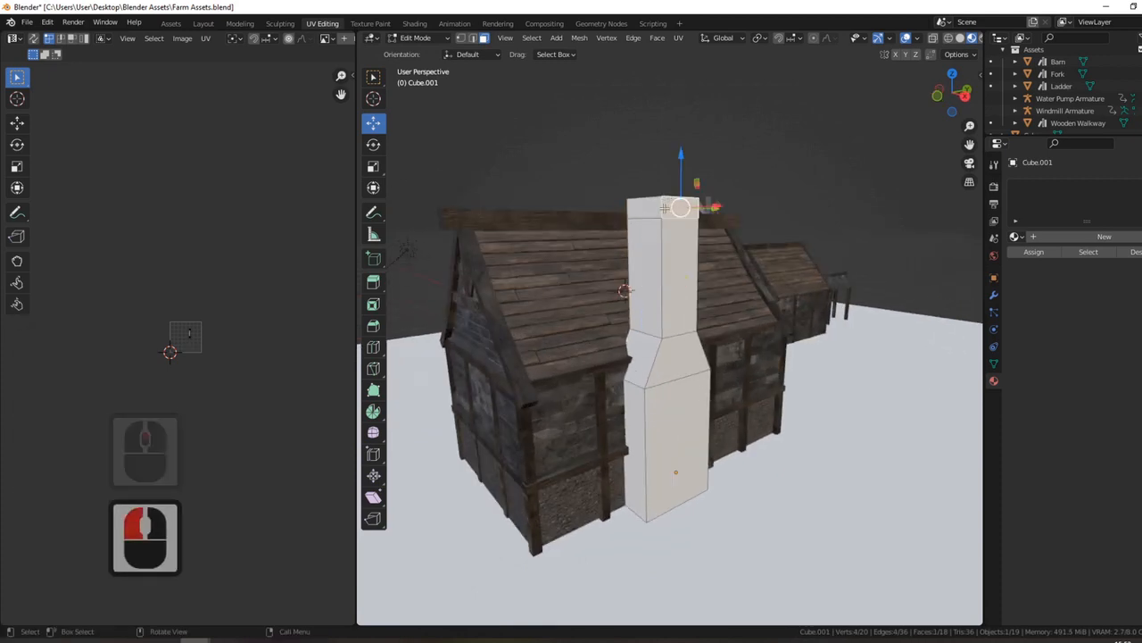
double_click(664, 207)
key("e")
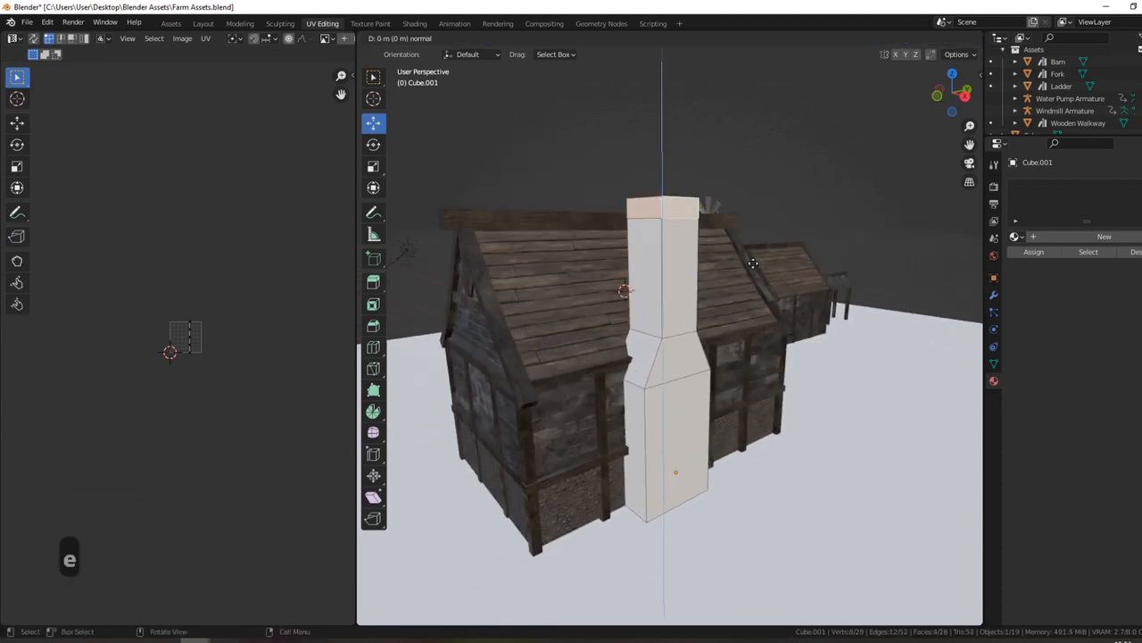
key("Return")
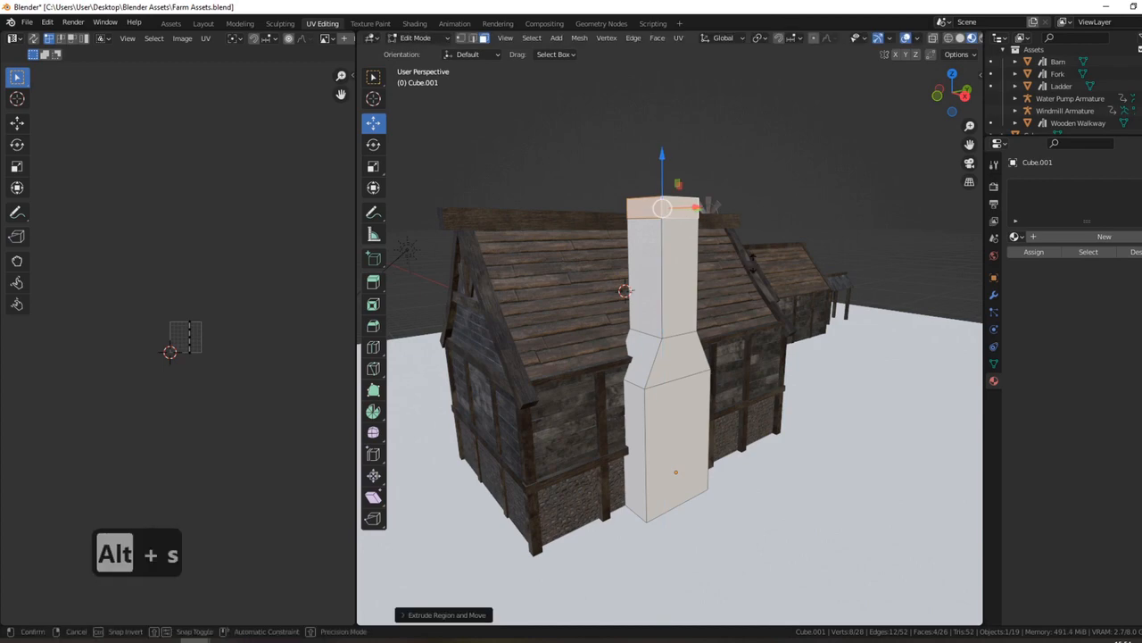
left_click(737, 227)
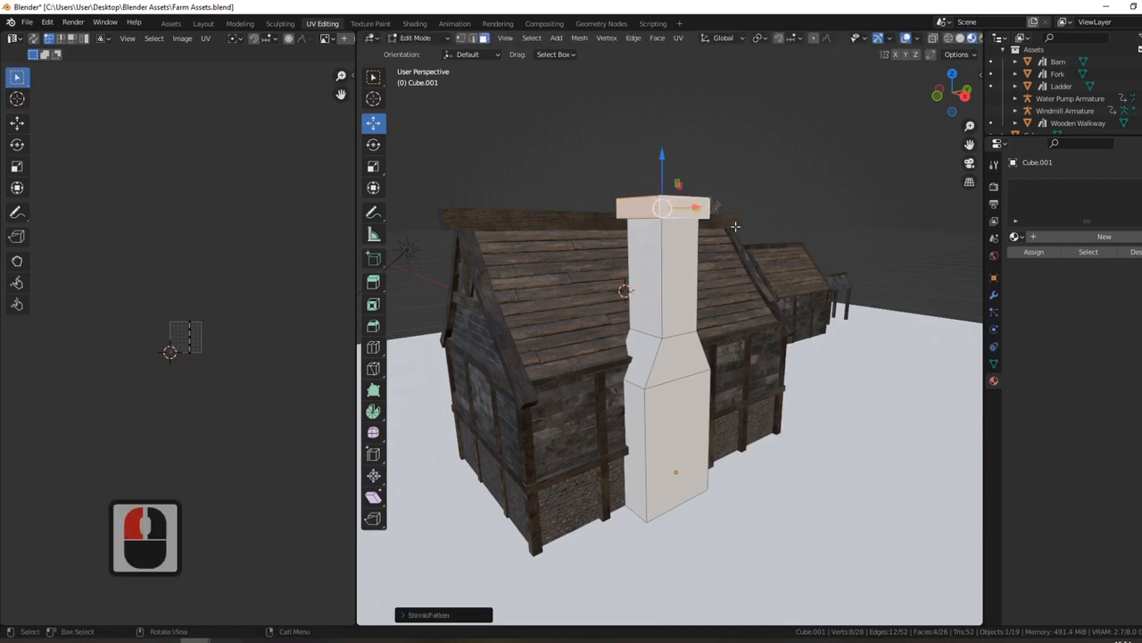
Undo the cap's fattening and apply Shrink/Fatten again at about 0.11 m for a smaller overhang
middle_click_drag(737, 227, 678, 375)
scroll(712, 308, "up", 2)
middle_click_drag(696, 482, 732, 331)
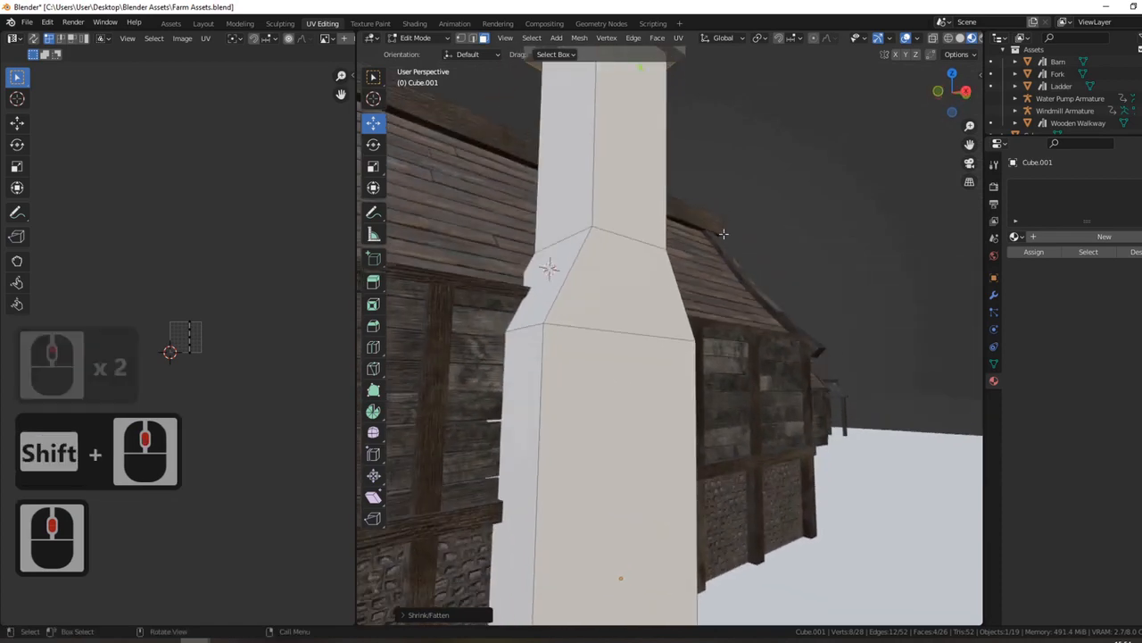
middle_click_drag(736, 196, 748, 331, "shift")
middle_click_drag(748, 330, 803, 259)
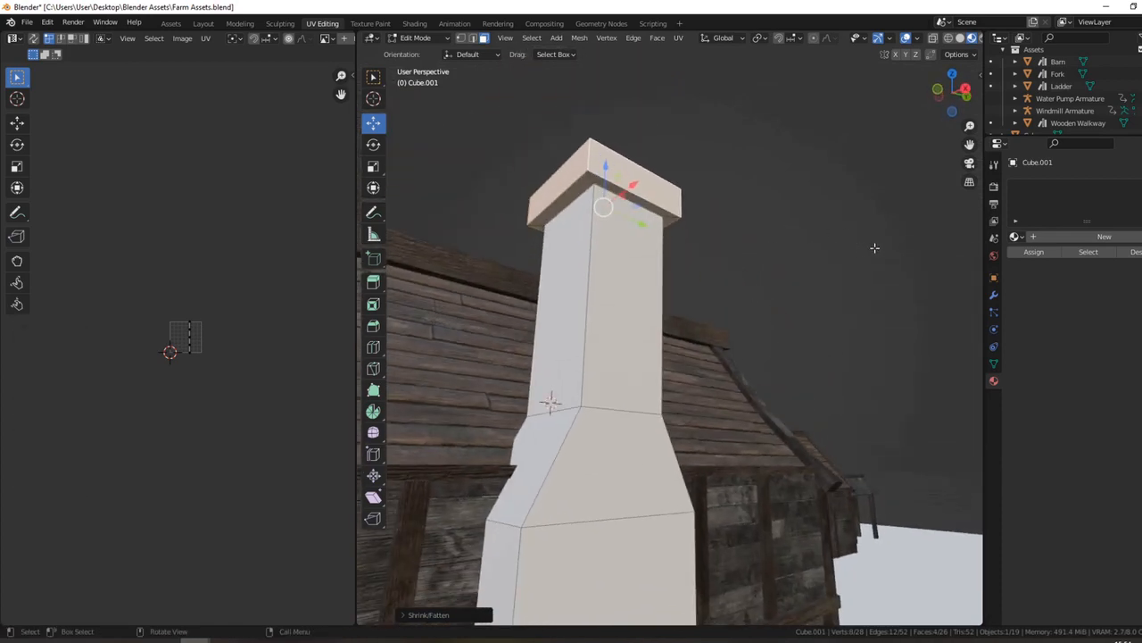
key("ctrl+z")
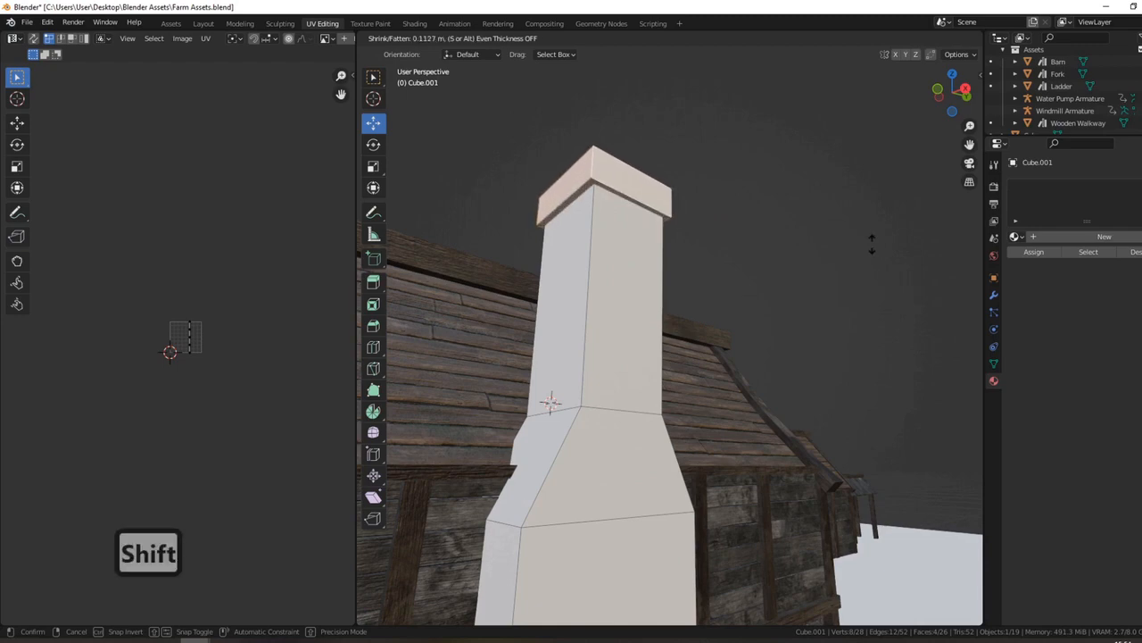
left_click(833, 245, "shift")
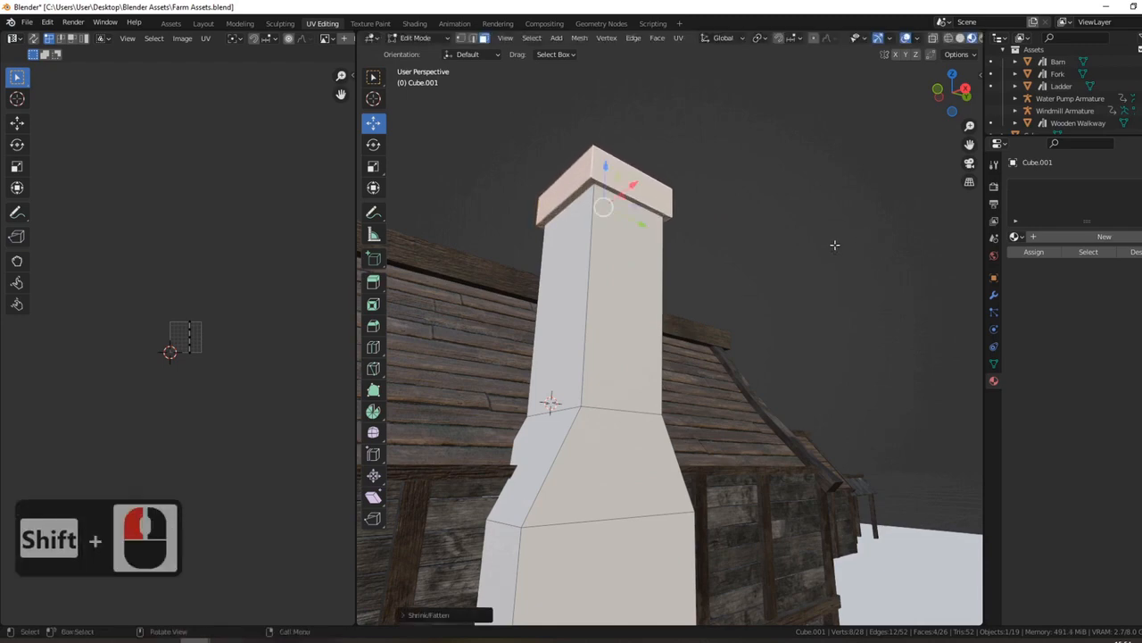
Inset the chimney's top face and extrude the inner face down about 4.8 m to hollow out the flue
middle_click_drag(679, 242, 619, 359)
middle_click_drag(564, 335, 594, 276)
scroll(596, 295, "up", 1)
left_click(604, 371)
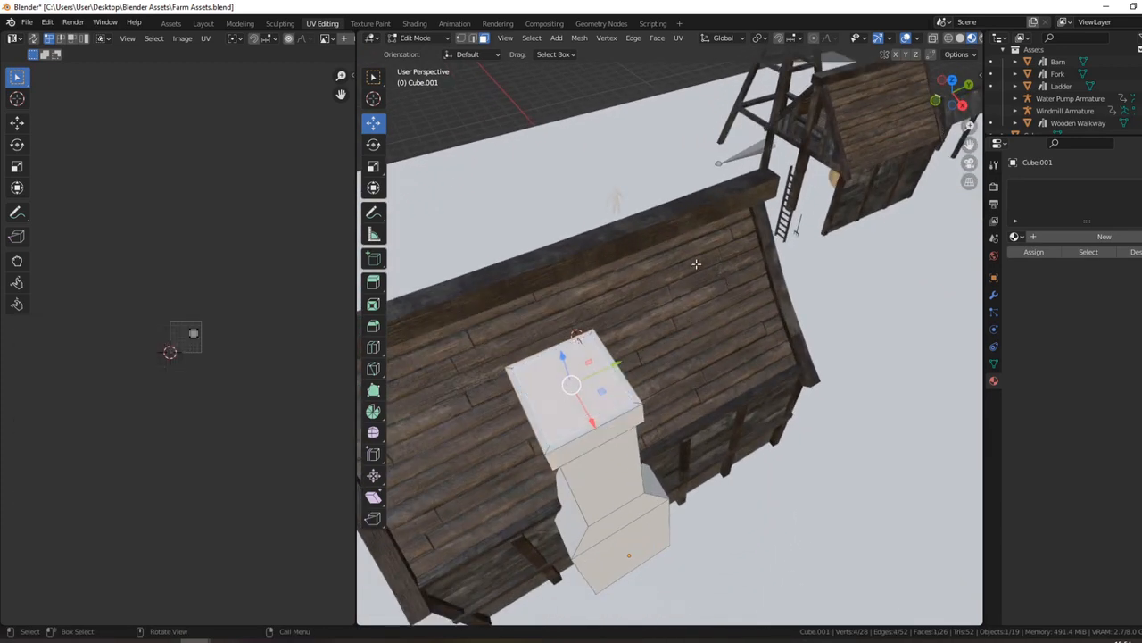
key("i")
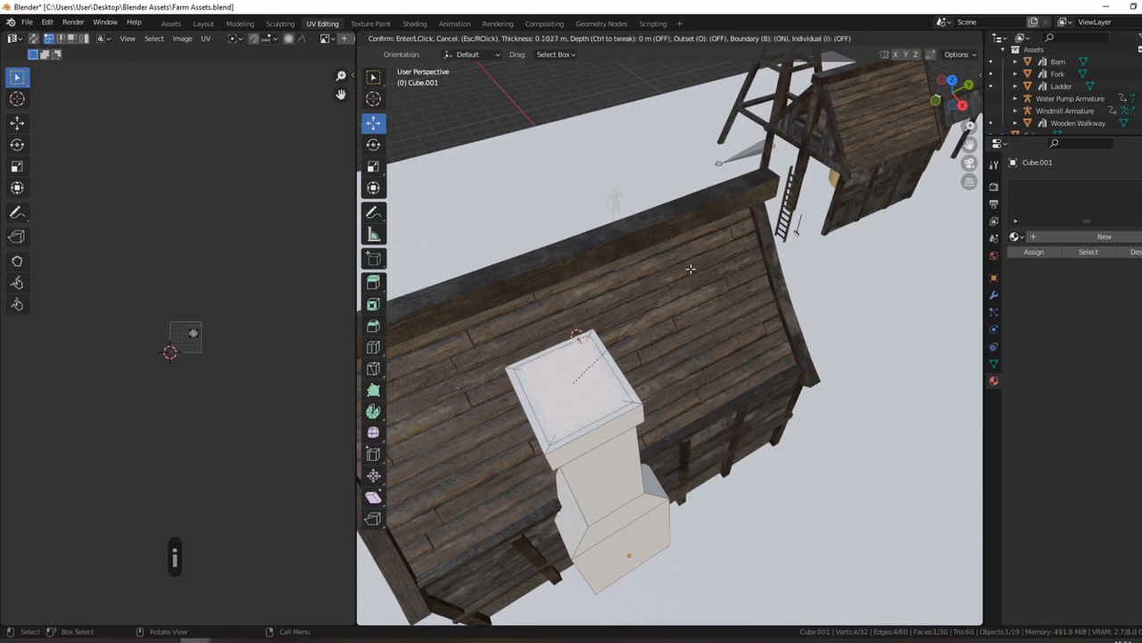
left_click(688, 273)
middle_click_drag(687, 272, 613, 262)
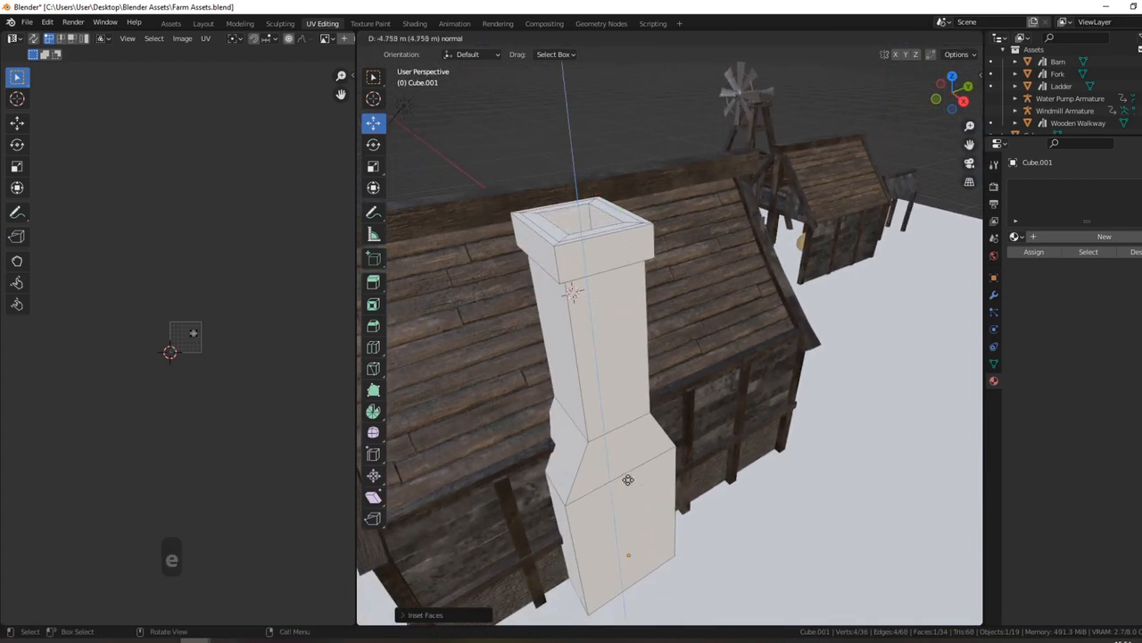
left_click(628, 486)
Select the inner edge loop around the chimney's flue opening, raise it about 0.02 m along Z, and return to Object Mode
middle_click_drag(673, 383, 622, 314)
scroll(622, 313, "up", 3)
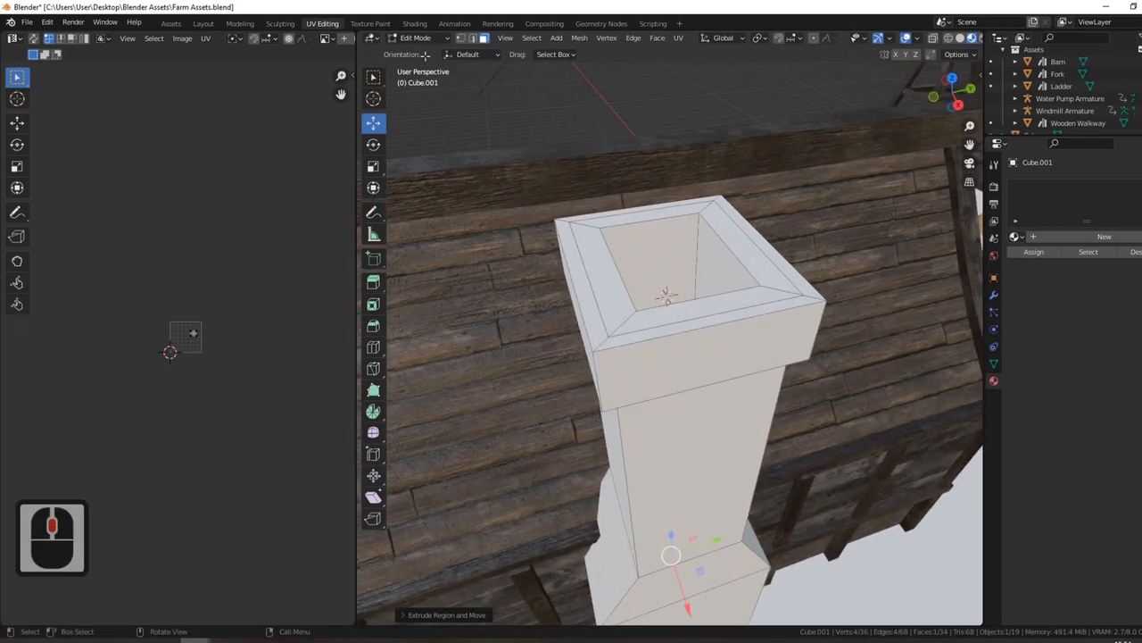
left_click(481, 38)
double_click(614, 282)
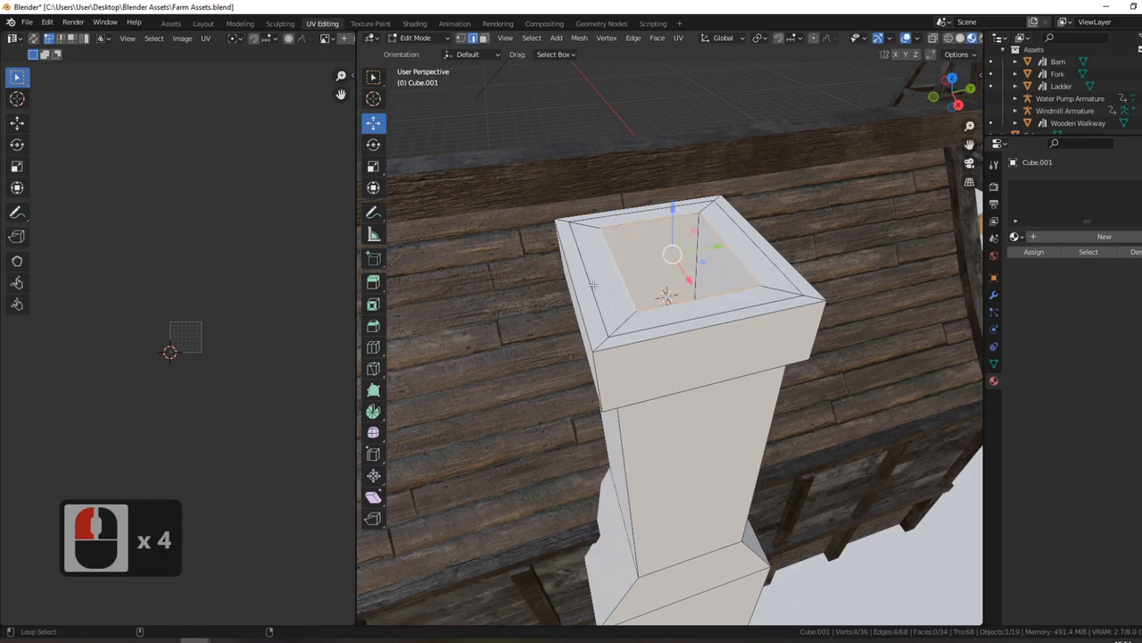
middle_click_drag(714, 227, 664, 139)
left_click_drag(664, 138, 655, 130)
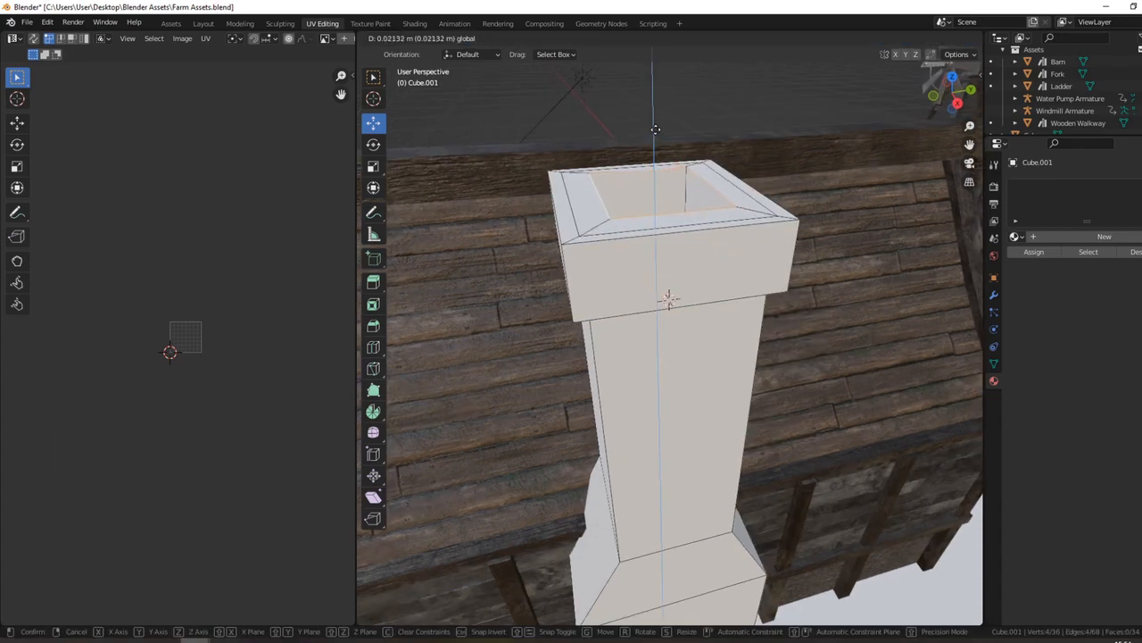
left_click(655, 124)
key("Tab")
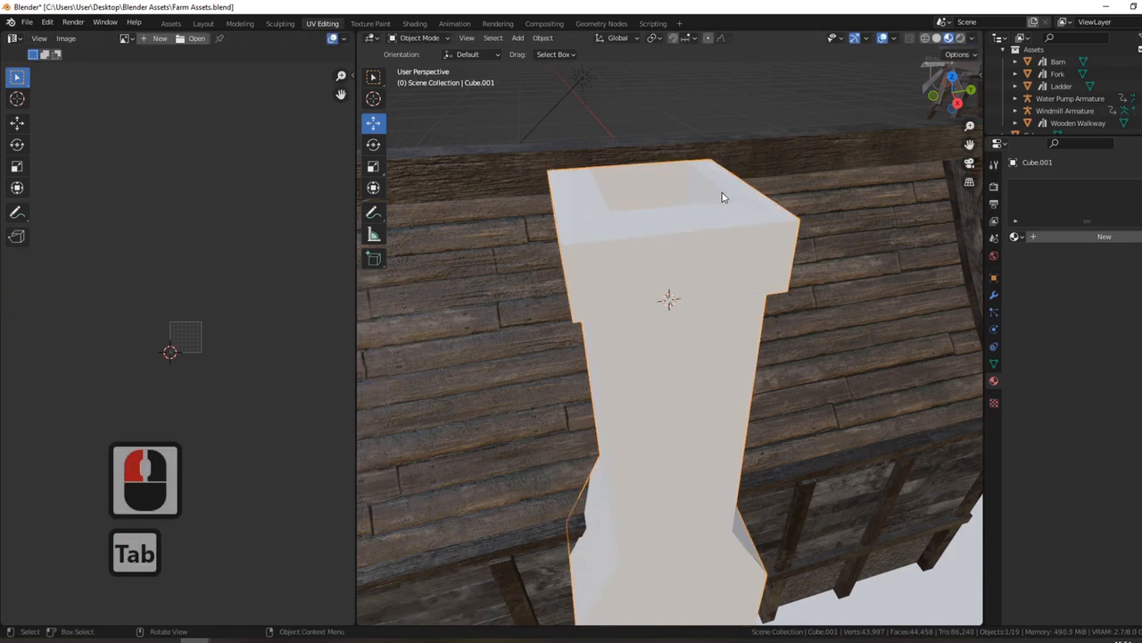
Examine the chimney's shape, proportions and fit against the barn's roof and walls from all sides
scroll(678, 216, "down", 2)
middle_click_drag(678, 216, 733, 331)
scroll(732, 332, "up", 2)
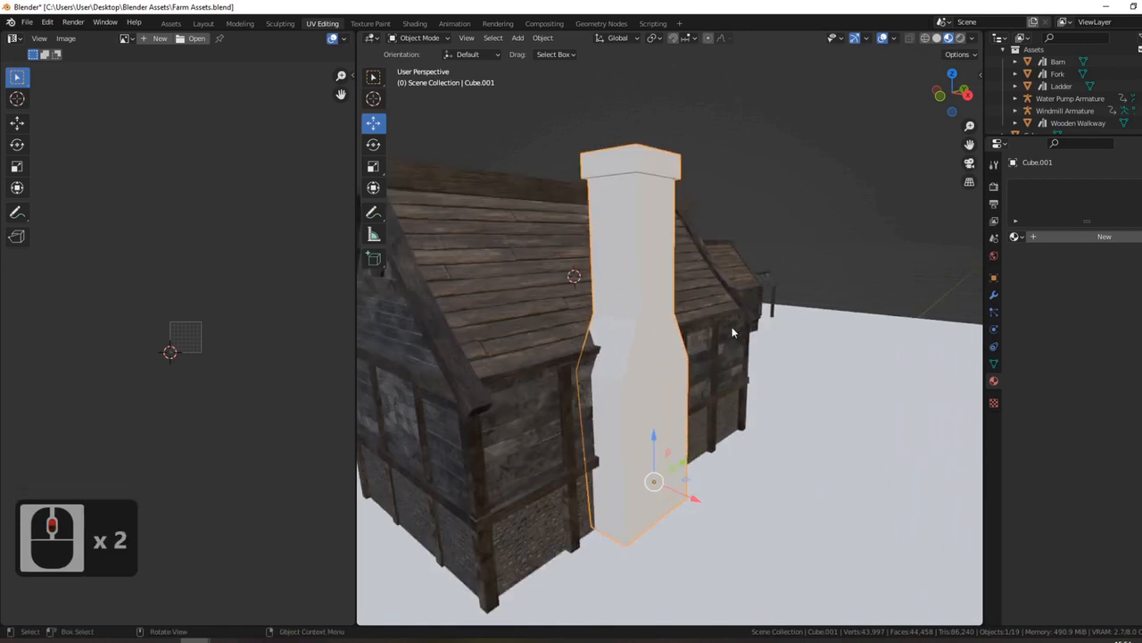
scroll(671, 292, "down", 2)
middle_click_drag(671, 292, 622, 370)
middle_click_drag(685, 339, 582, 397)
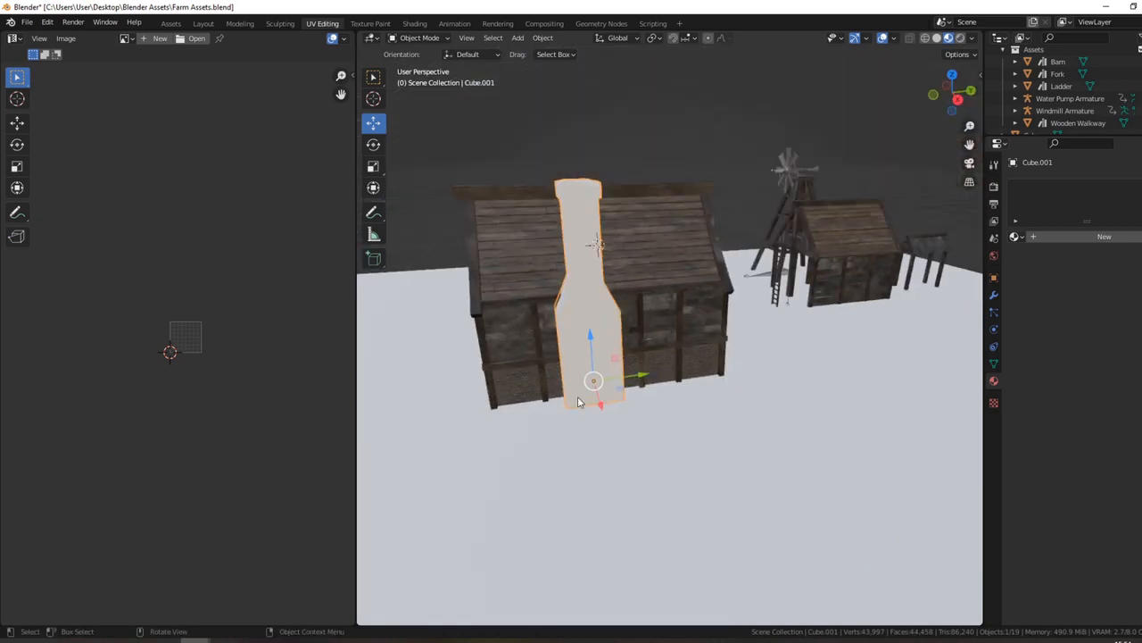
middle_click_drag(730, 363, 663, 323)
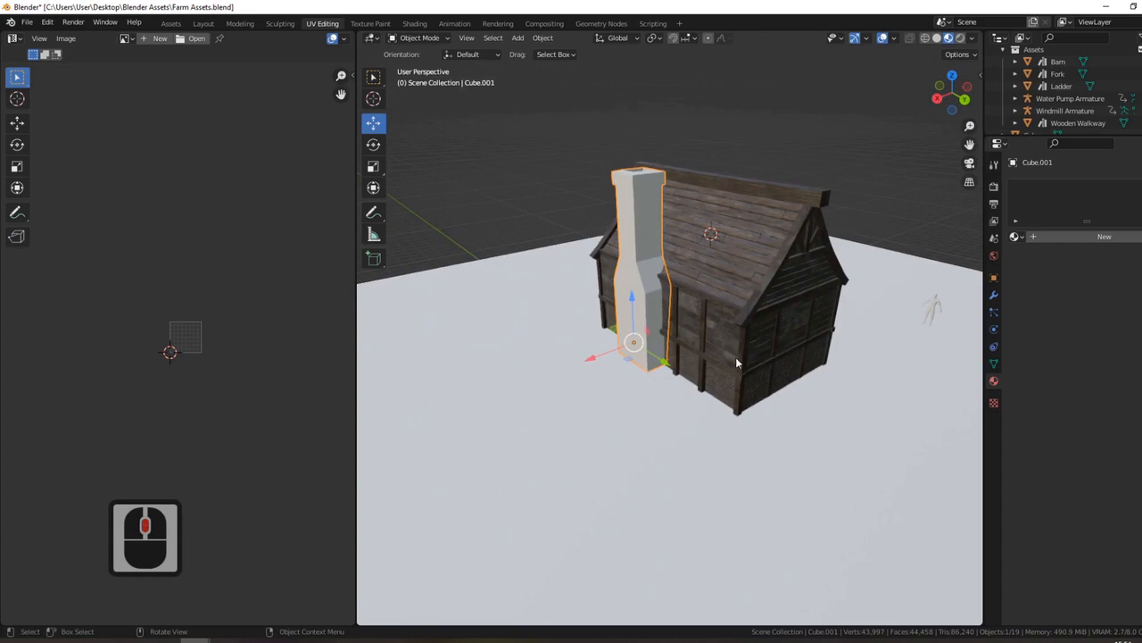
middle_click_drag(736, 363, 609, 339)
mouse_move(702, 339)
middle_mouse_down()
mouse_move(622, 328)
mouse_move(760, 339)
mouse_move(703, 351)
middle_mouse_up()
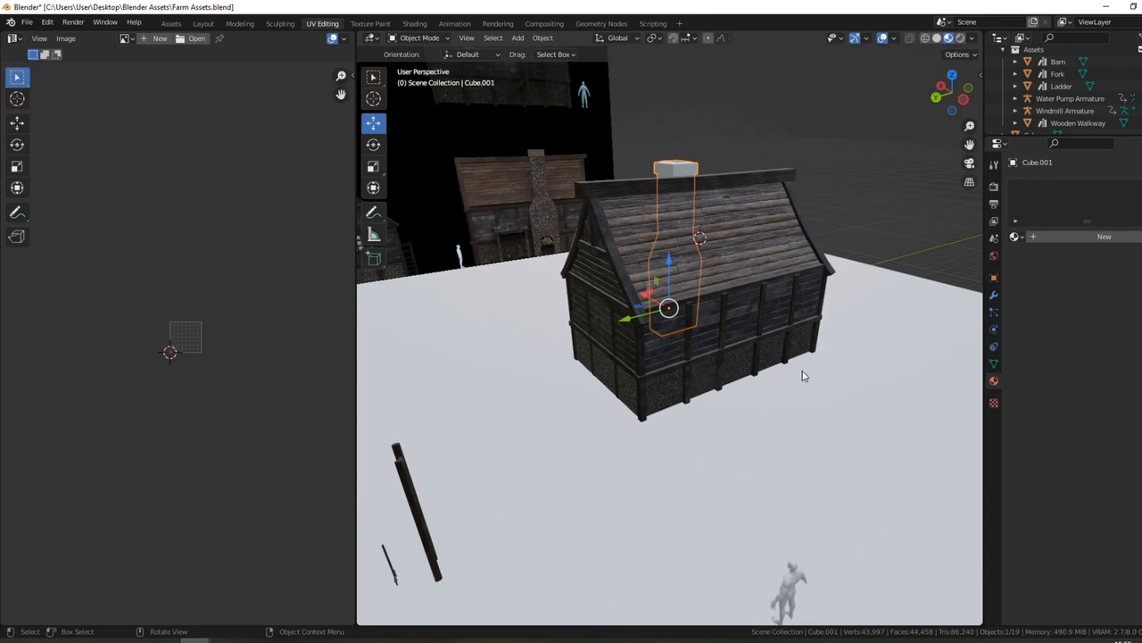
middle_click_drag(671, 270, 740, 292)
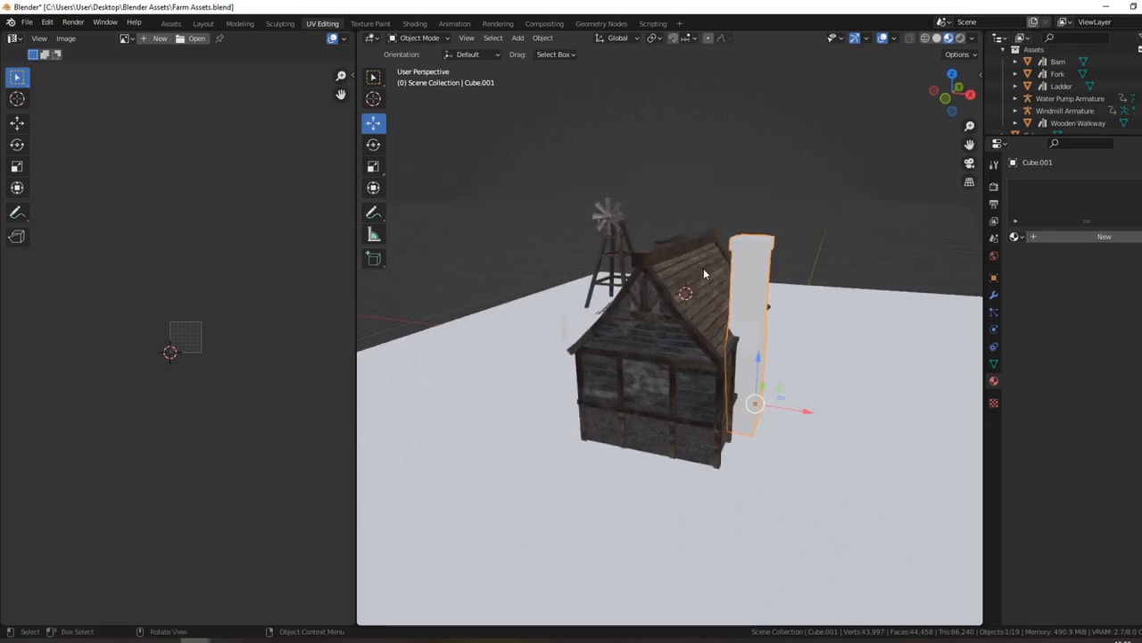